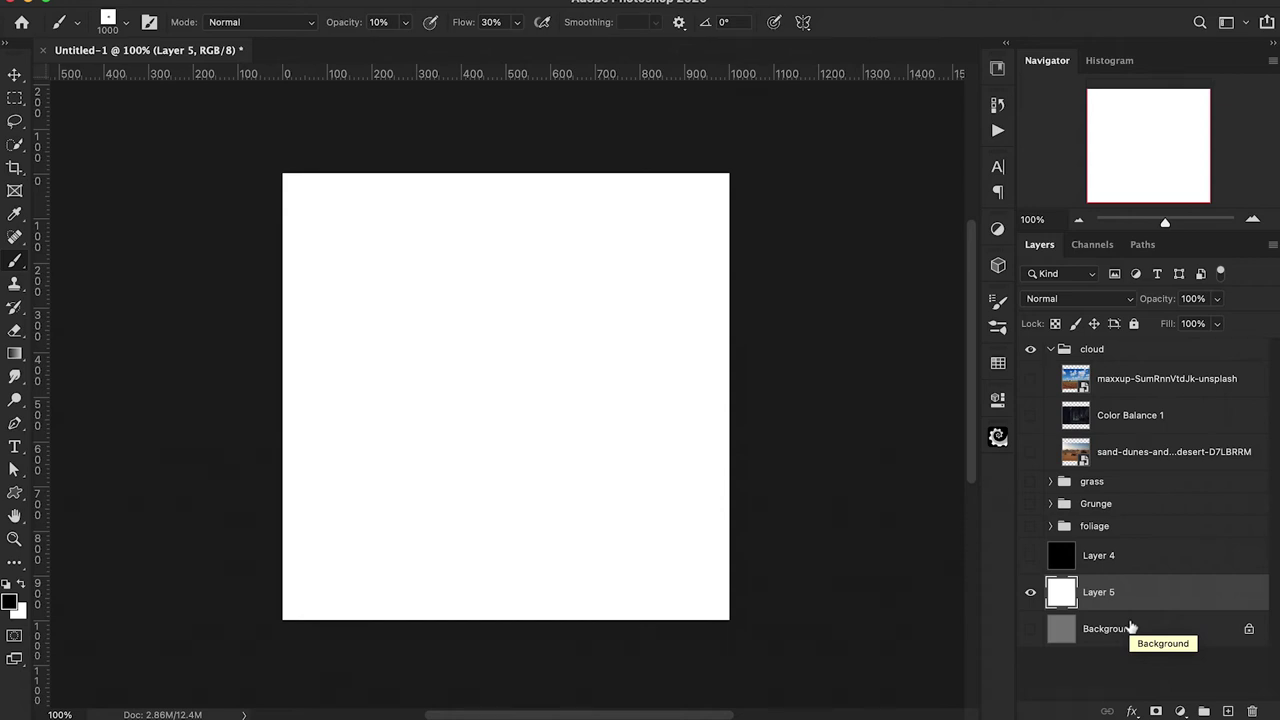
Step: Show the maxxup sky photo layer in the cloud group and duplicate it, leaving only the copy visible
left_click(1030, 381)
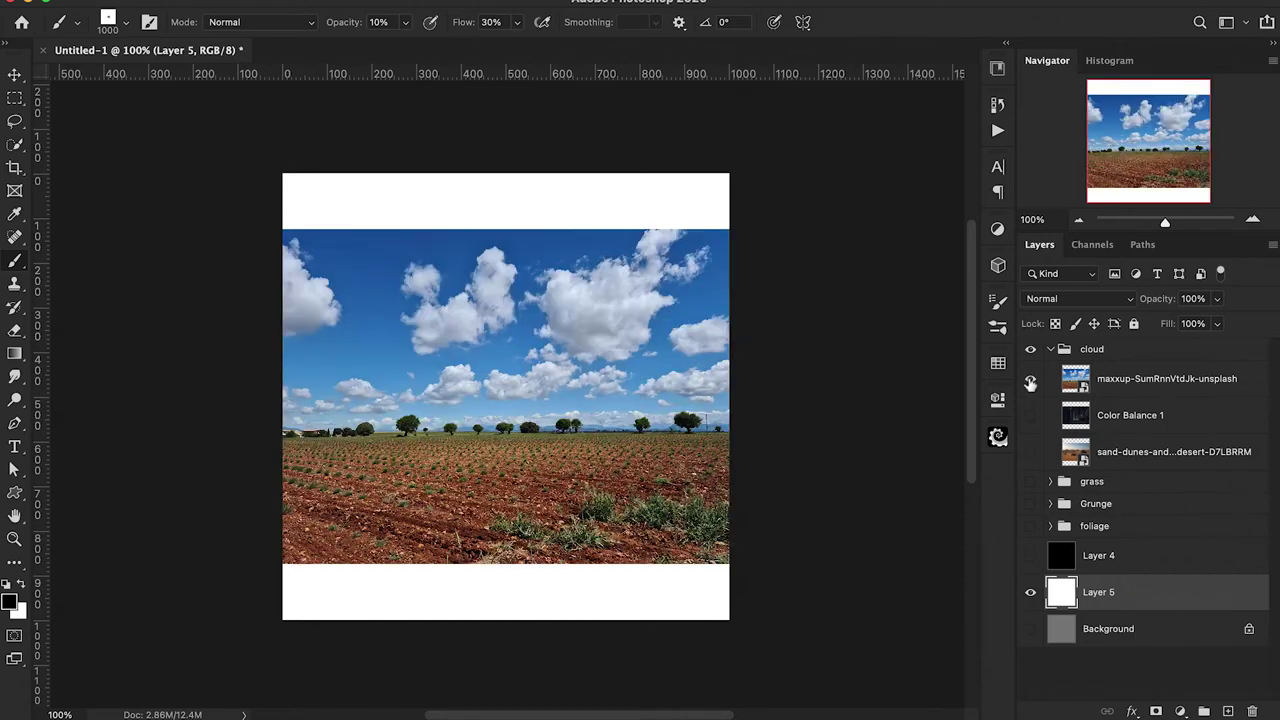
left_click(1128, 379)
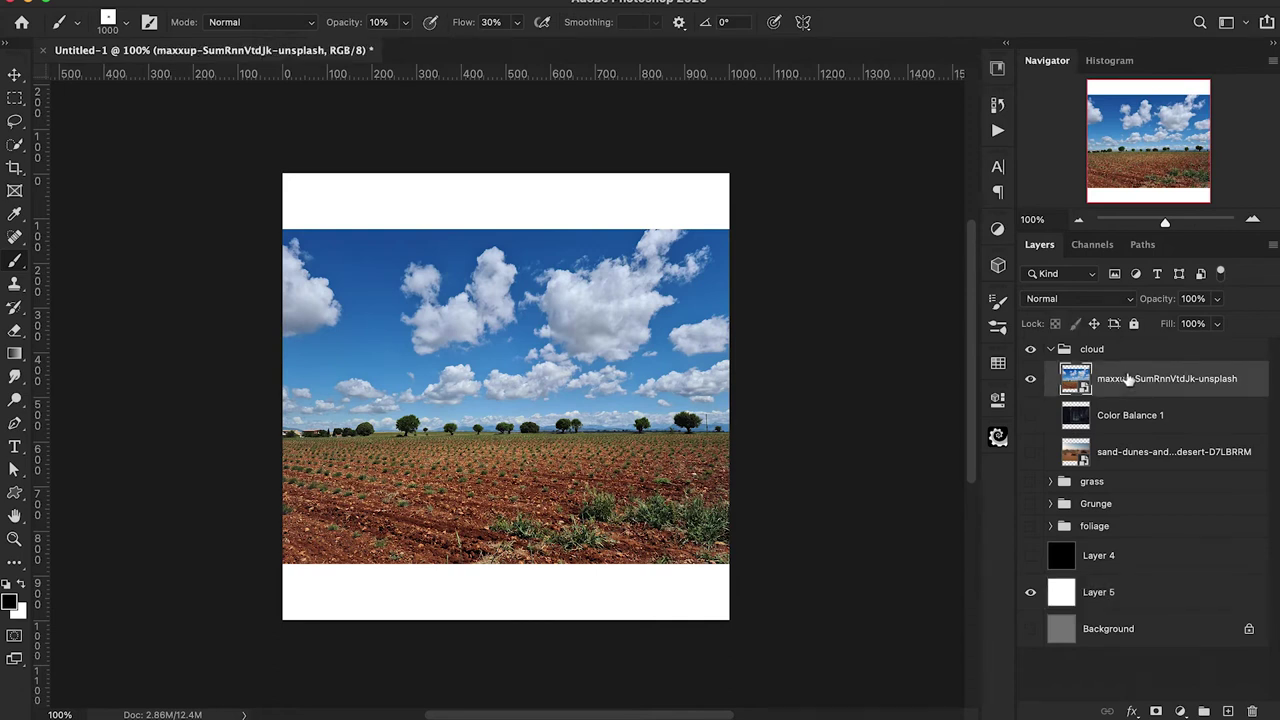
key("super+j")
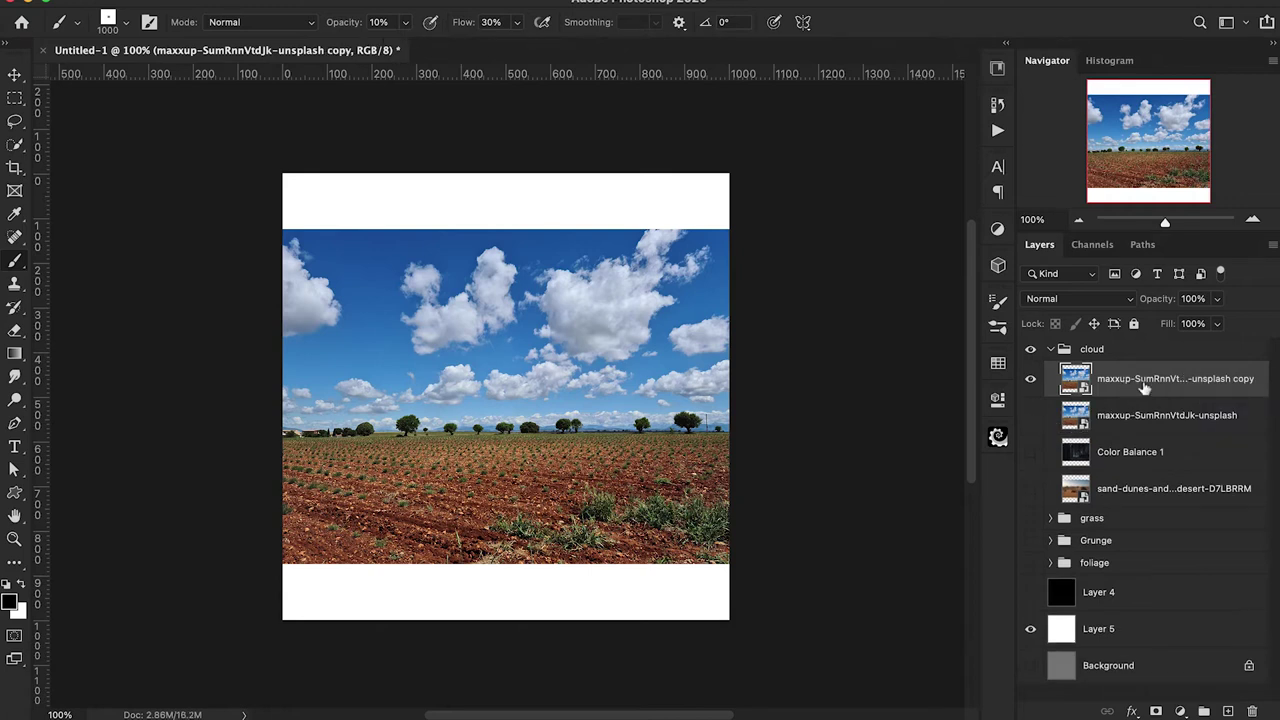
Step: Enlarge the sky photo copy to 8.10% scale and position it so the clouds and sky fill the canvas
key("super+minus")
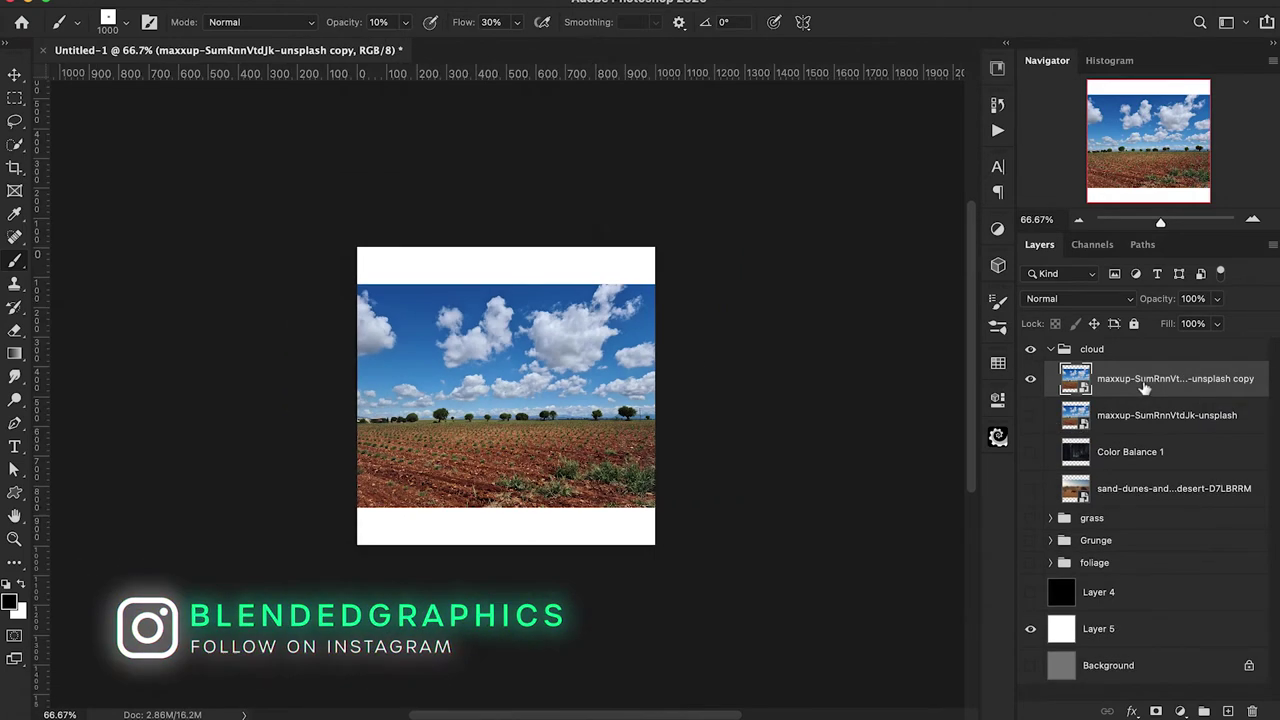
key("super+t")
left_click_drag(656, 396, 990, 550)
left_click_drag(493, 109, 667, 389)
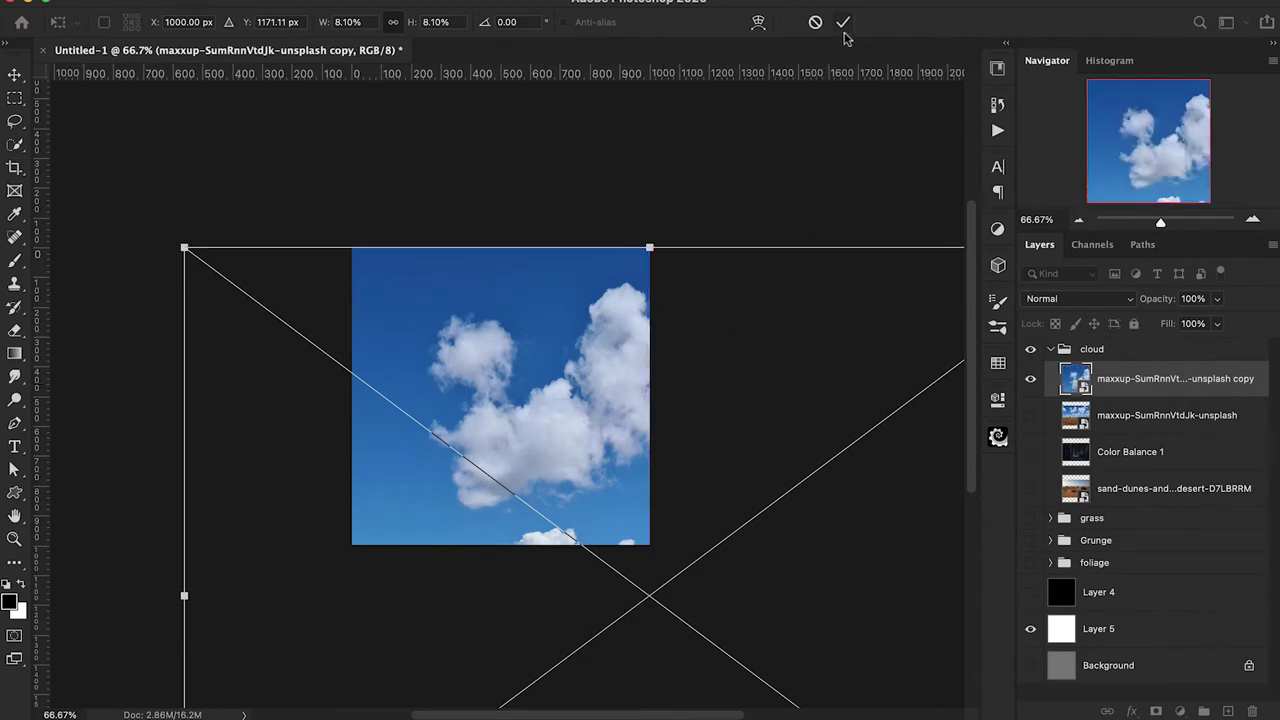
left_click(843, 22)
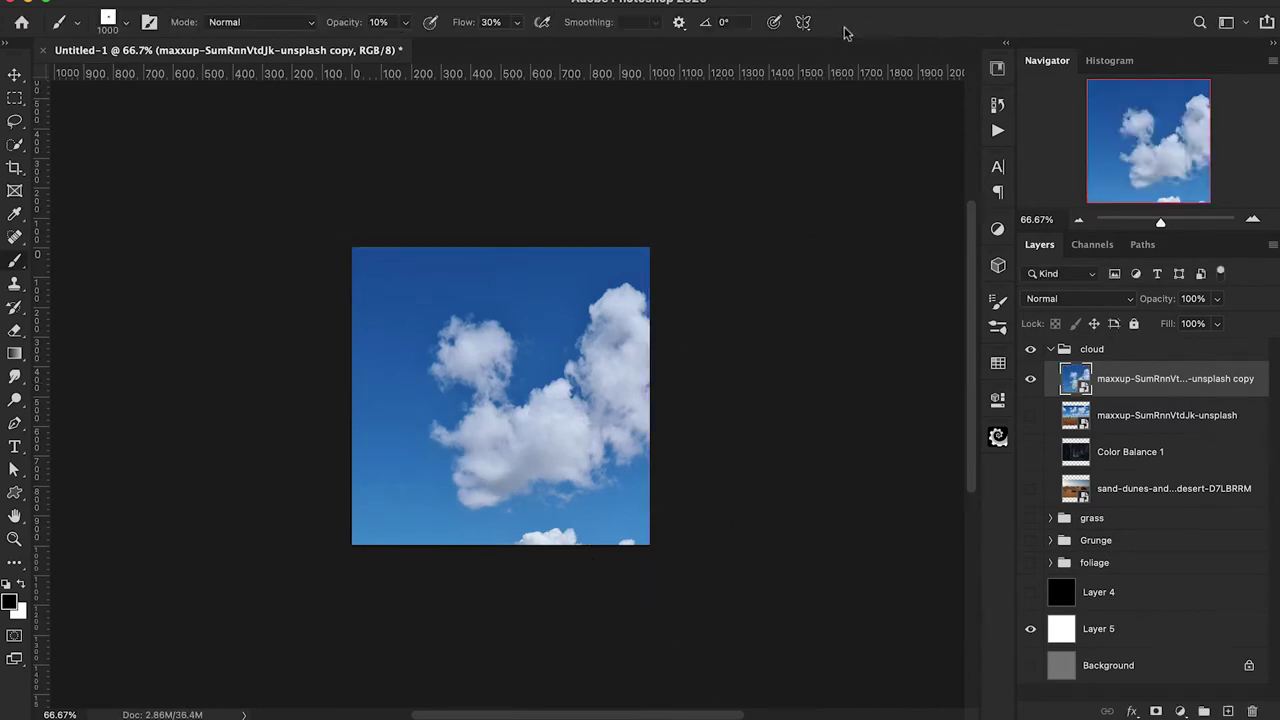
Step: Lasso loosely around the small upper cloud, copy it to a new layer, and hide the enlarged sky photo
key("ctrl+1")
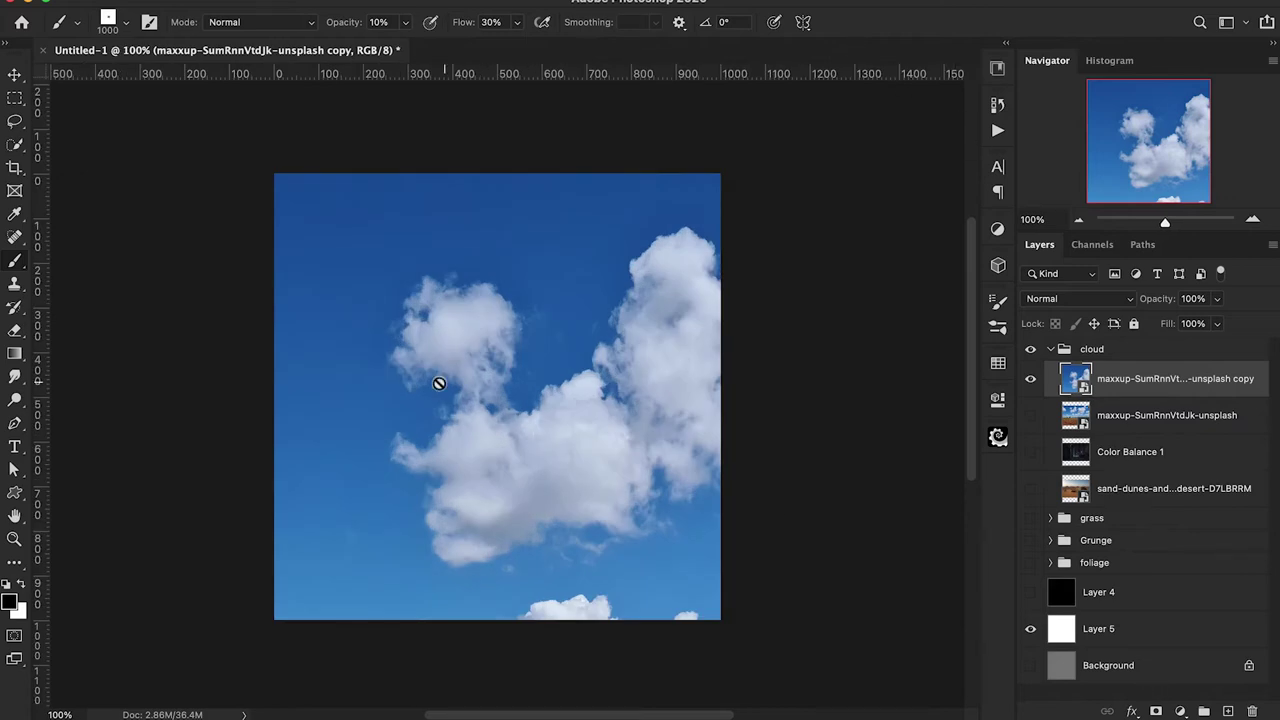
key("l")
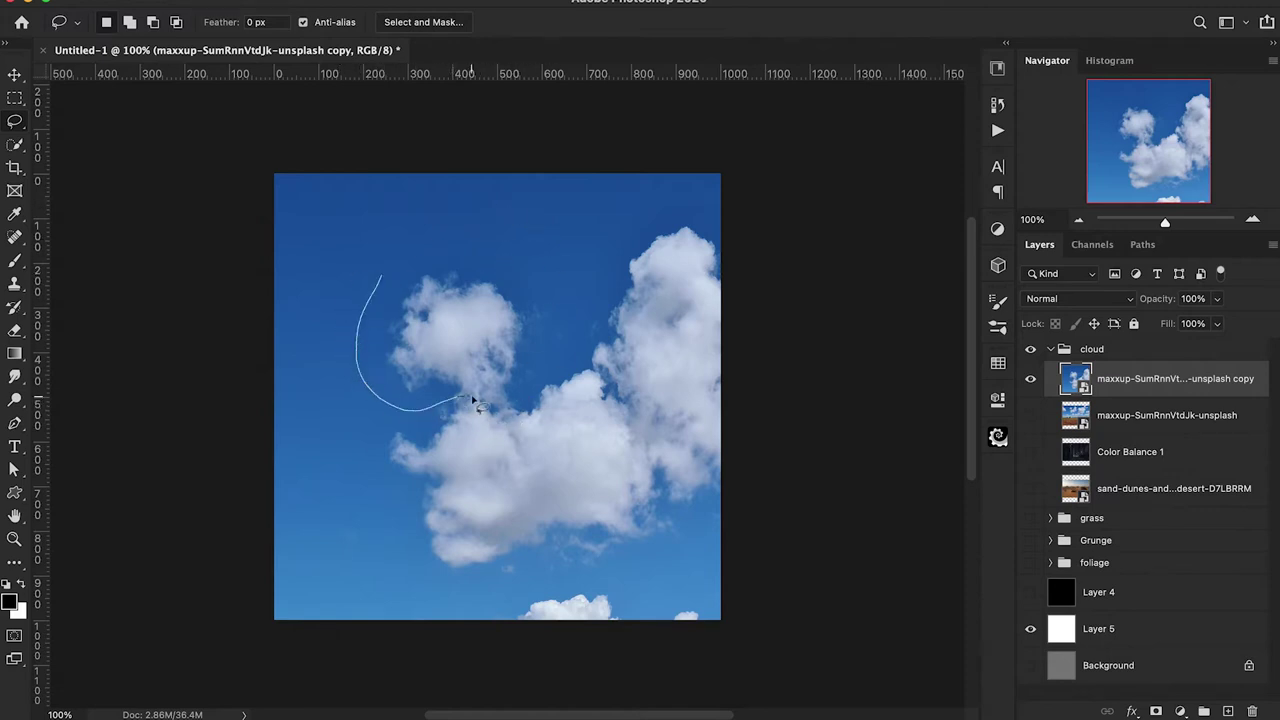
mouse_move(463, 238)
left_mouse_down()
mouse_move(415, 238)
mouse_move(381, 286)
left_mouse_up()
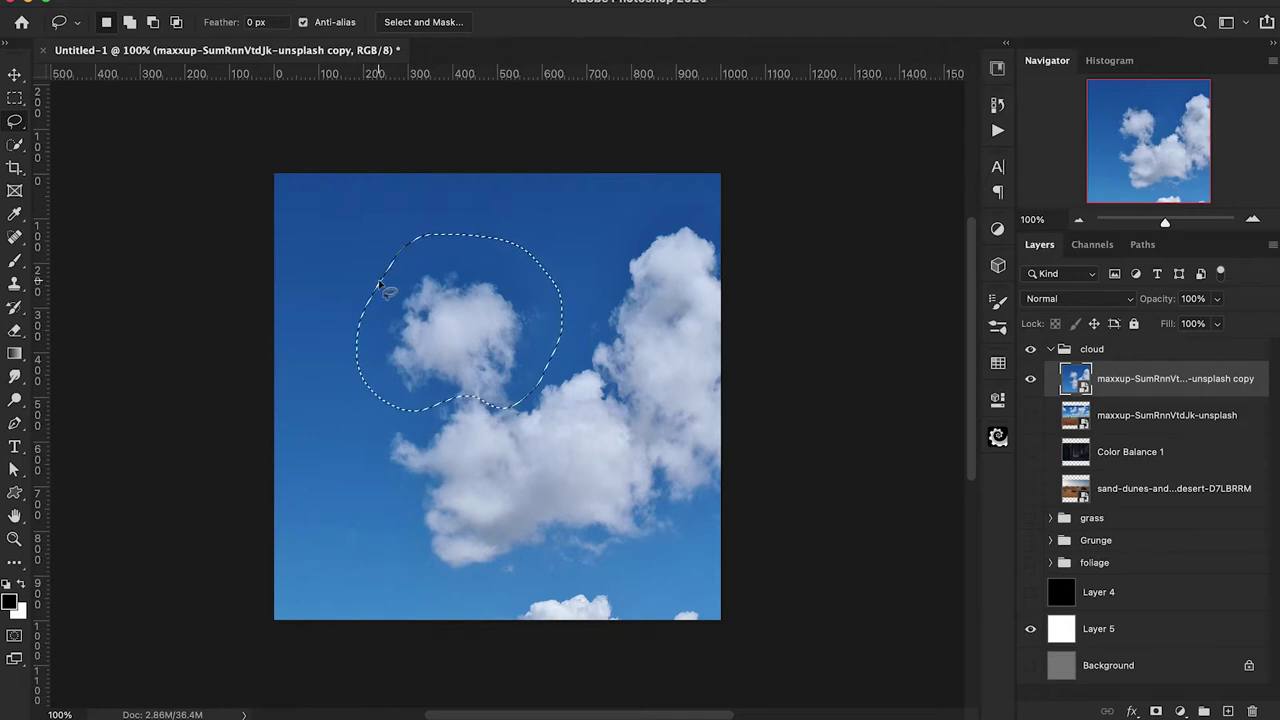
key("ctrl+j")
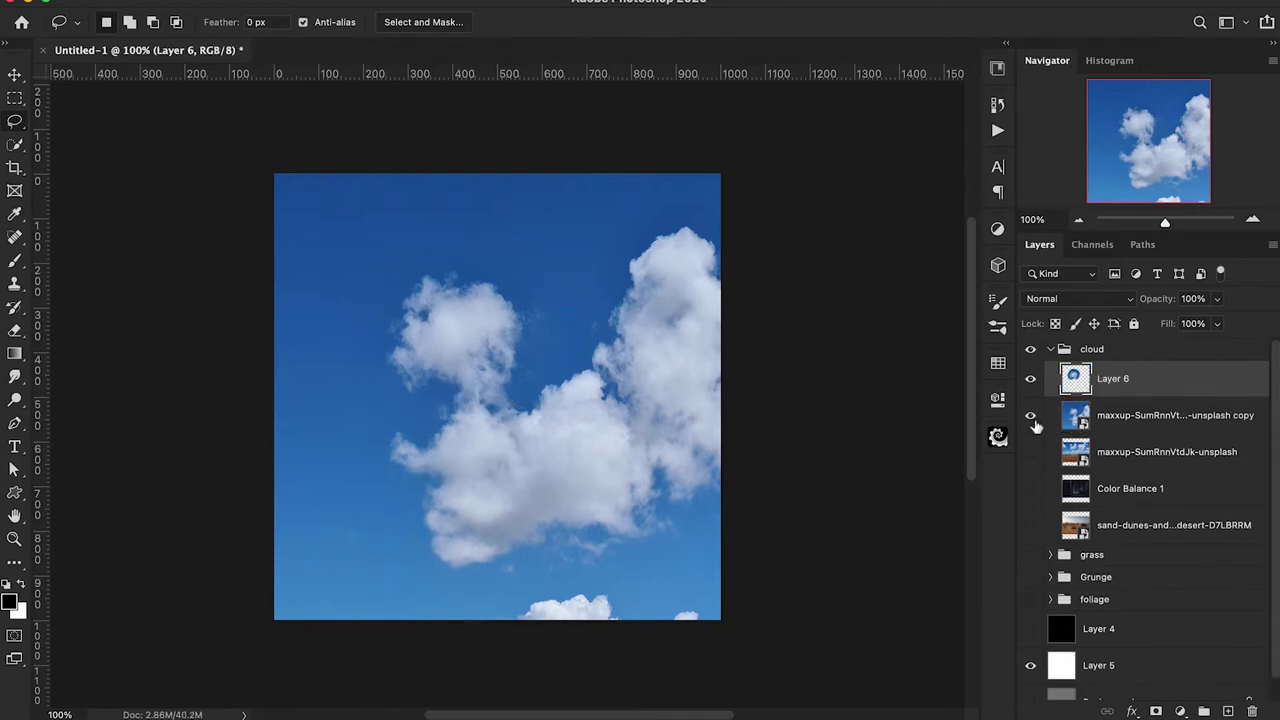
left_click(1031, 417)
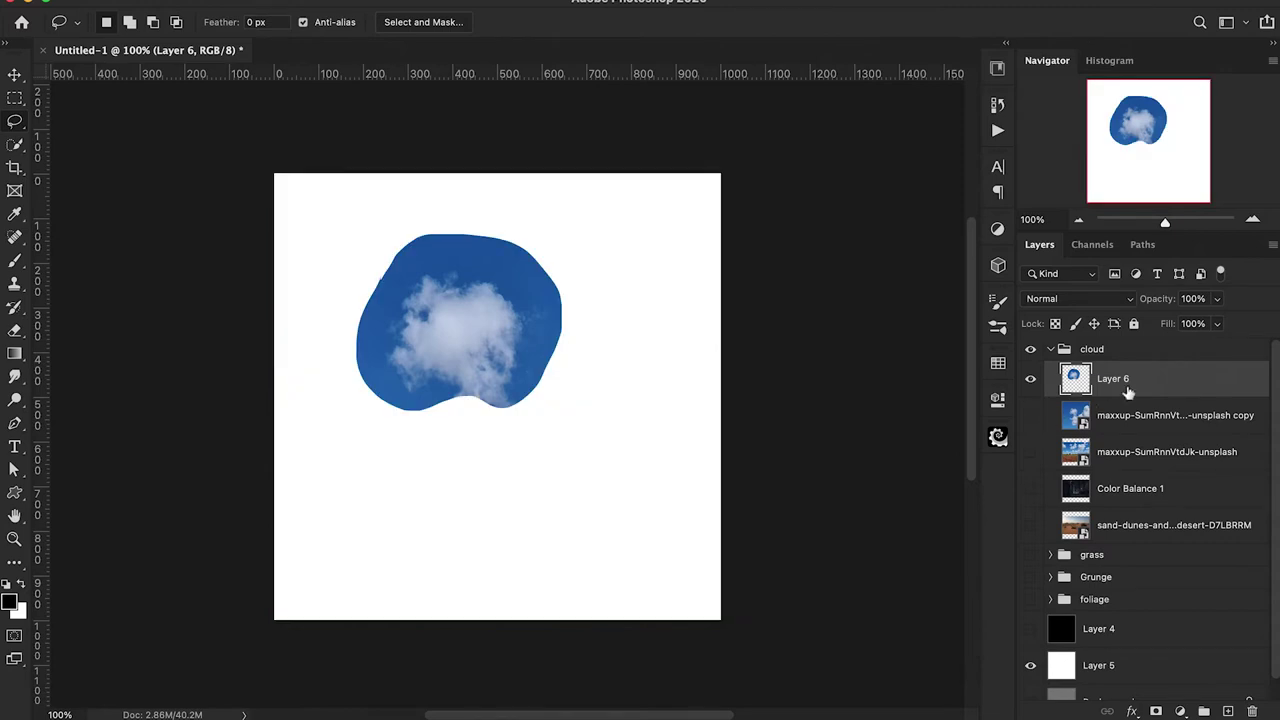
Step: Centre the cloud cutout on the canvas at X 500 px, Y 500 px and show the black Layer 4 behind it
key("ctrl+t")
left_click_drag(469, 329, 504, 400)
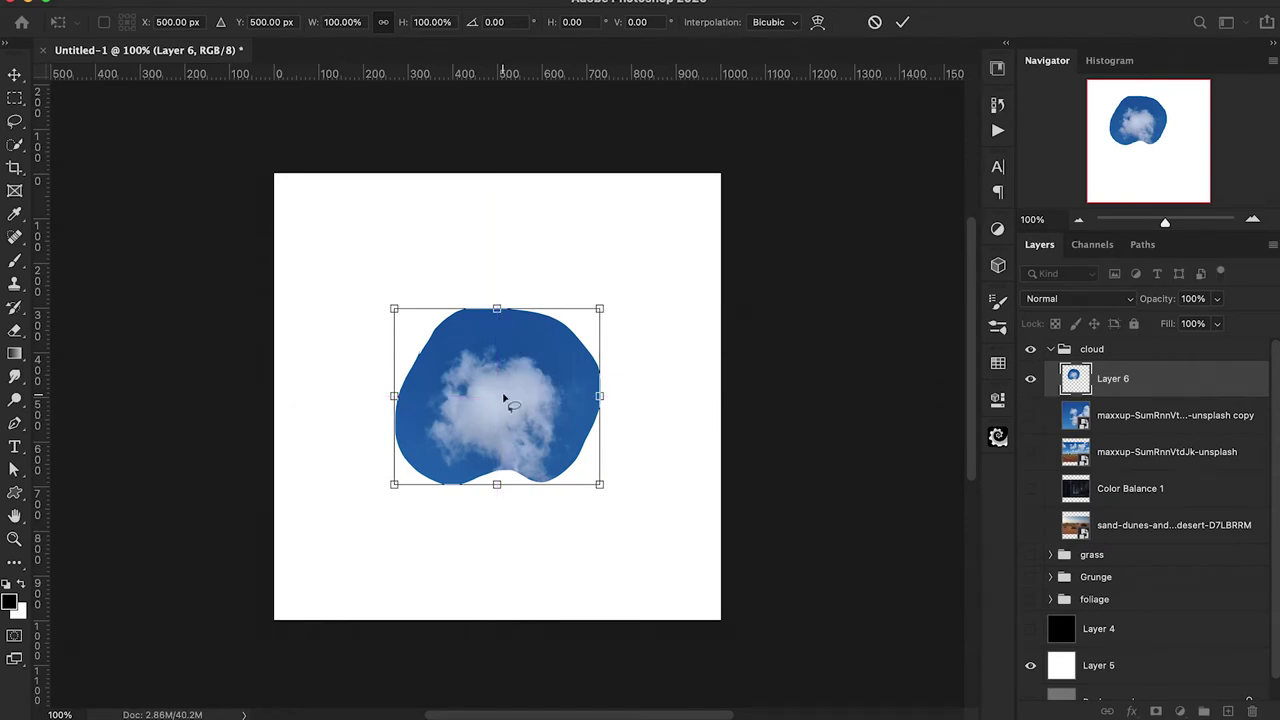
key("Return")
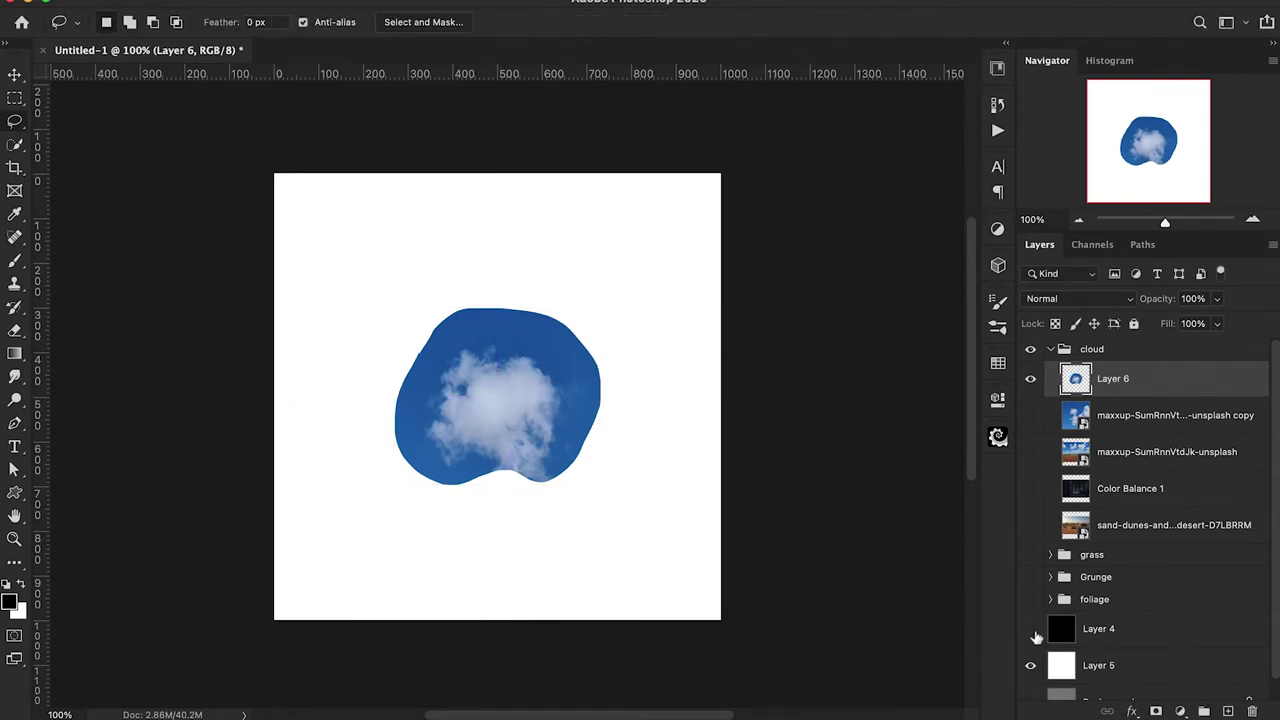
left_click(1031, 629)
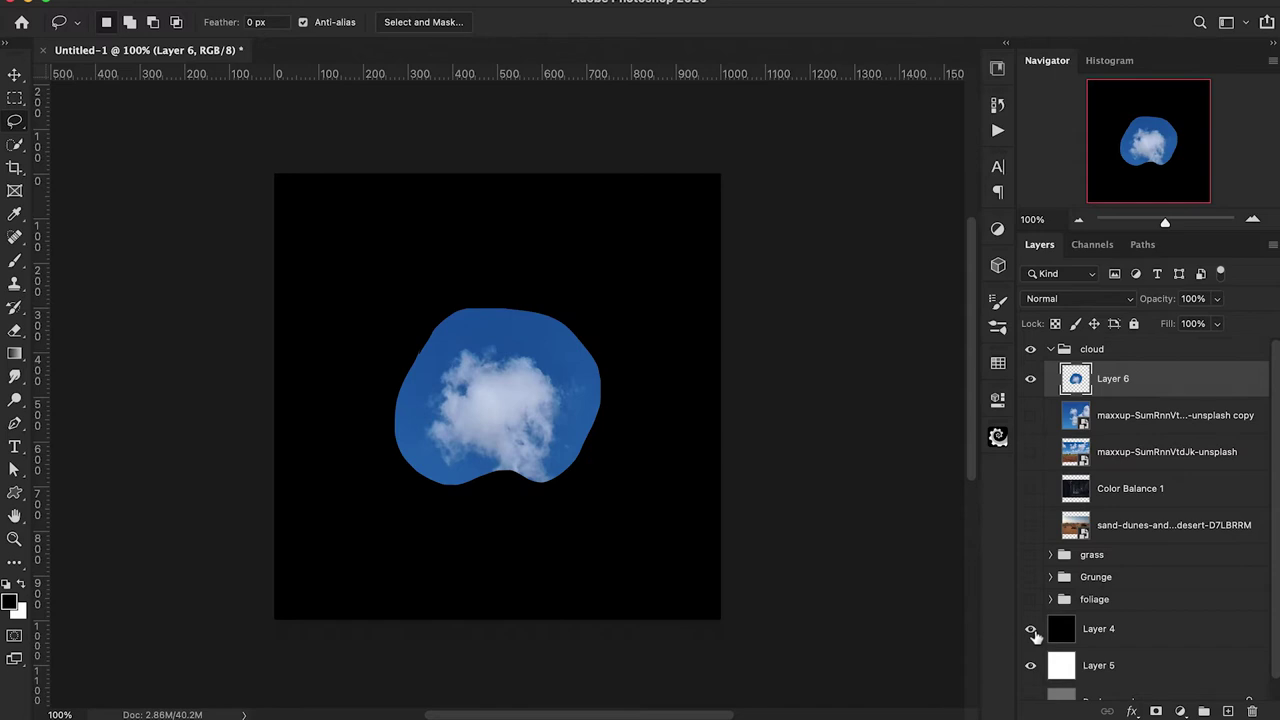
Step: Clip a Levels adjustment without a mask to Layer 6, with inputs 37, 0.90 and 237 and output white 248
left_click(1181, 711)
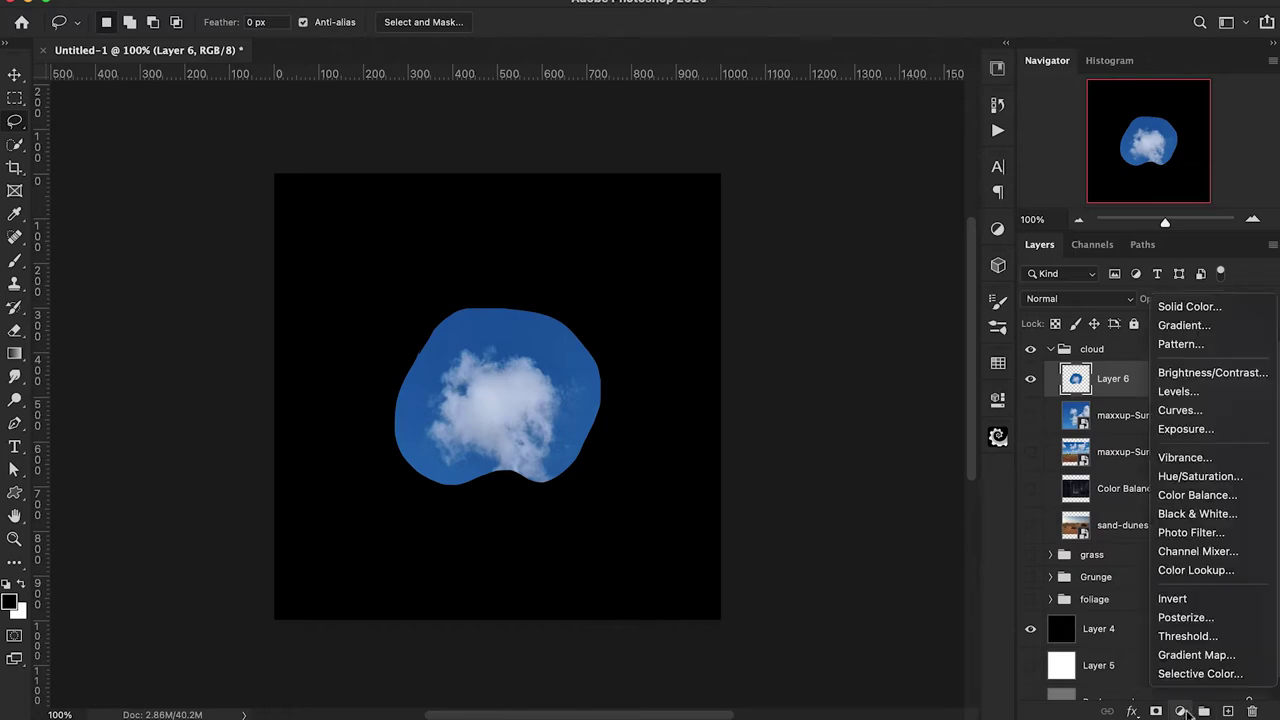
left_click(1178, 391)
left_click(1075, 392, "alt")
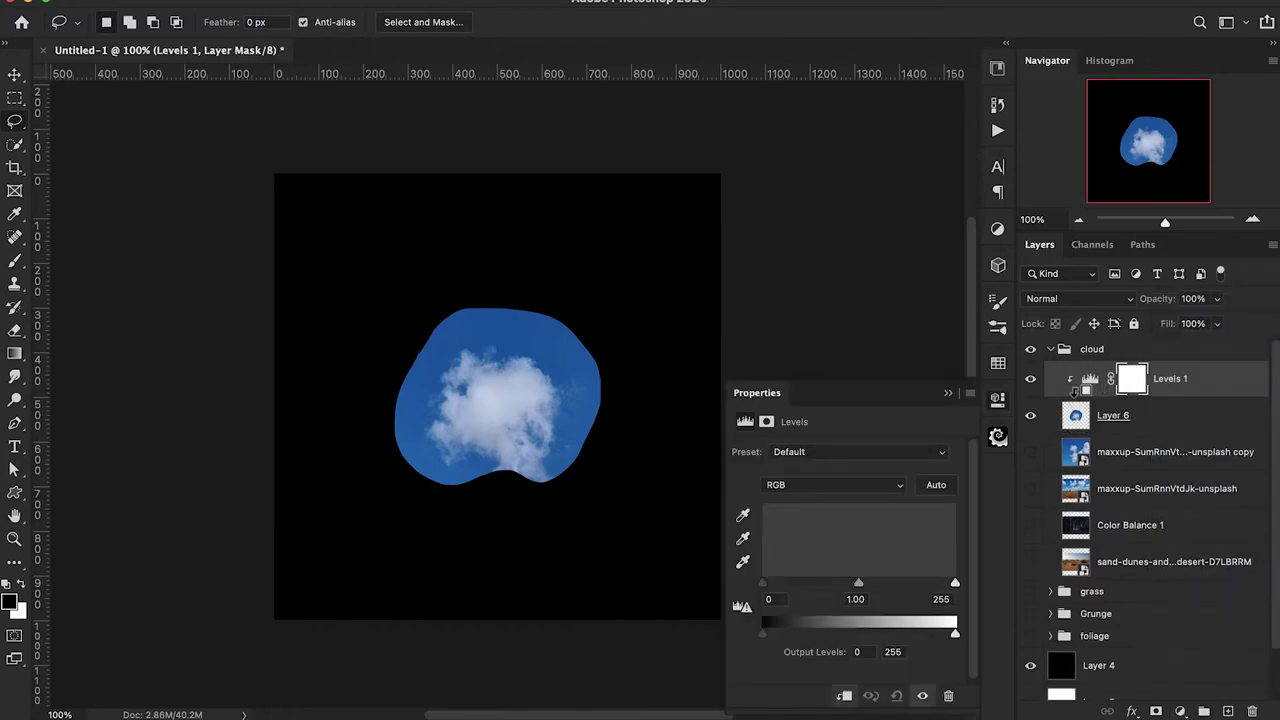
left_click_drag(763, 582, 781, 584)
mouse_move(873, 583)
left_mouse_down()
mouse_move(942, 585)
mouse_move(872, 585)
left_mouse_up()
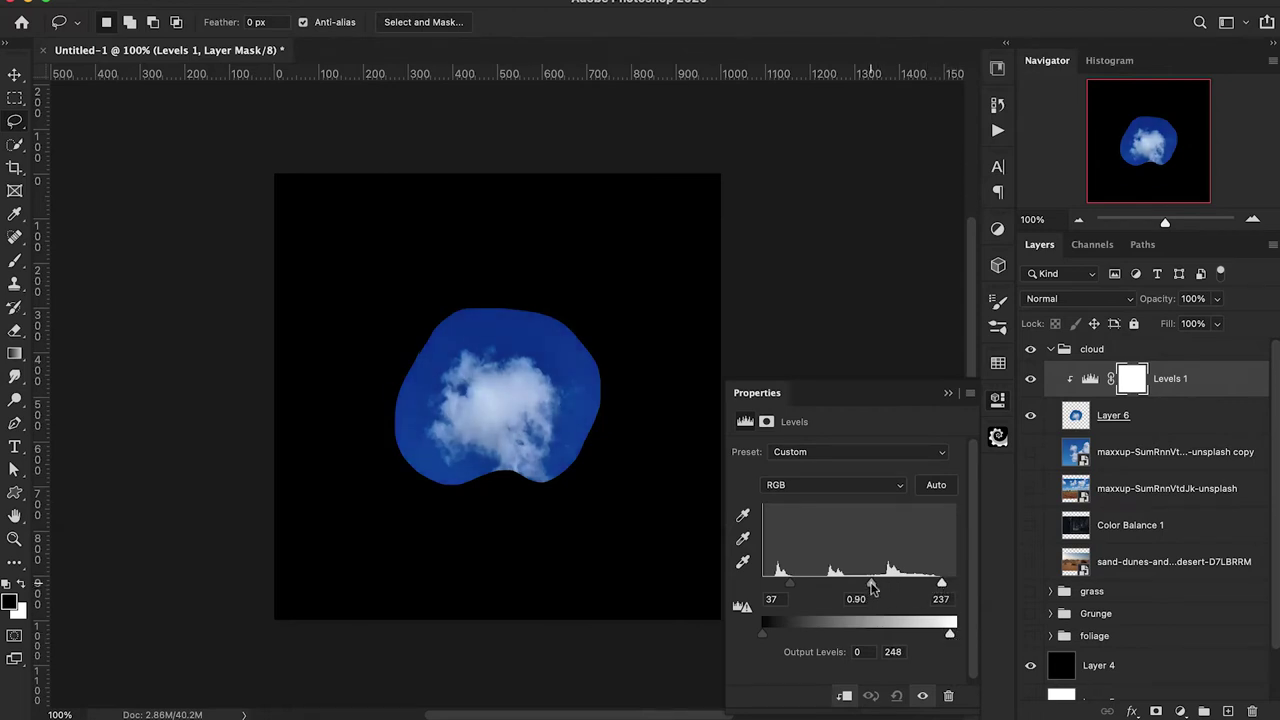
left_click(948, 395)
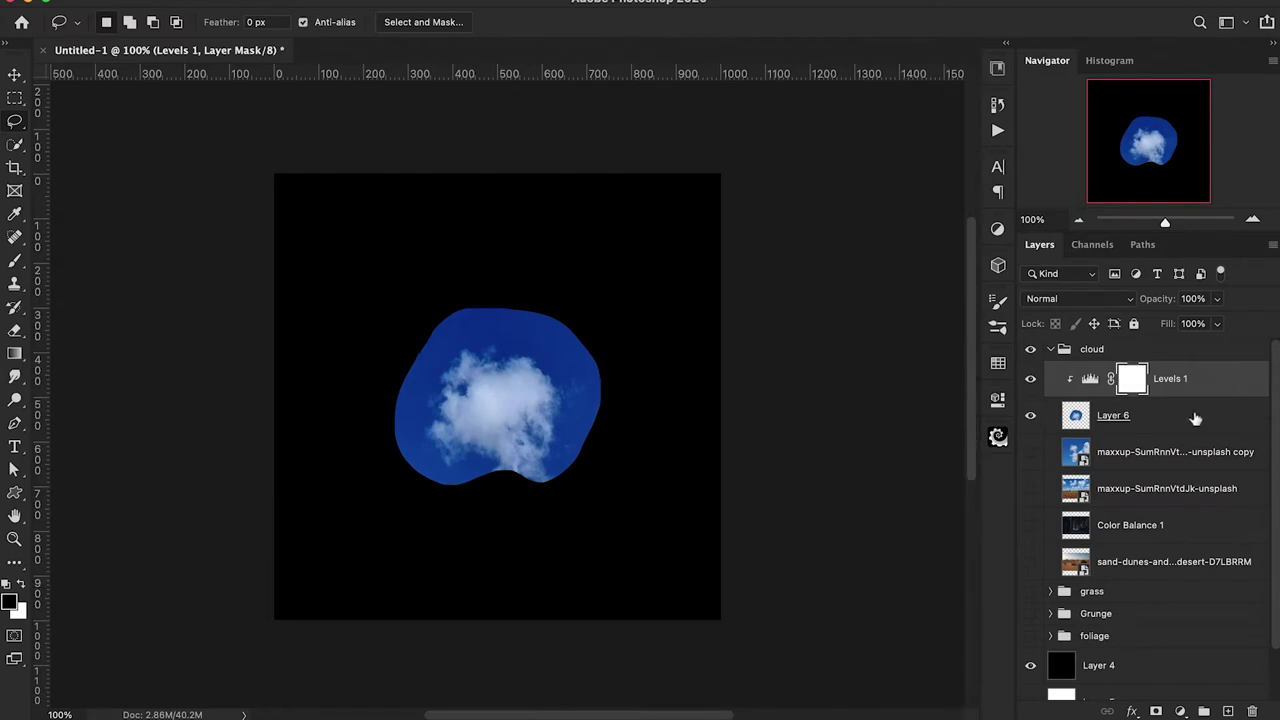
key("Delete")
Step: Compare the Red, Green and Blue channels of Layer 6 and duplicate the Red channel
left_click(1244, 419)
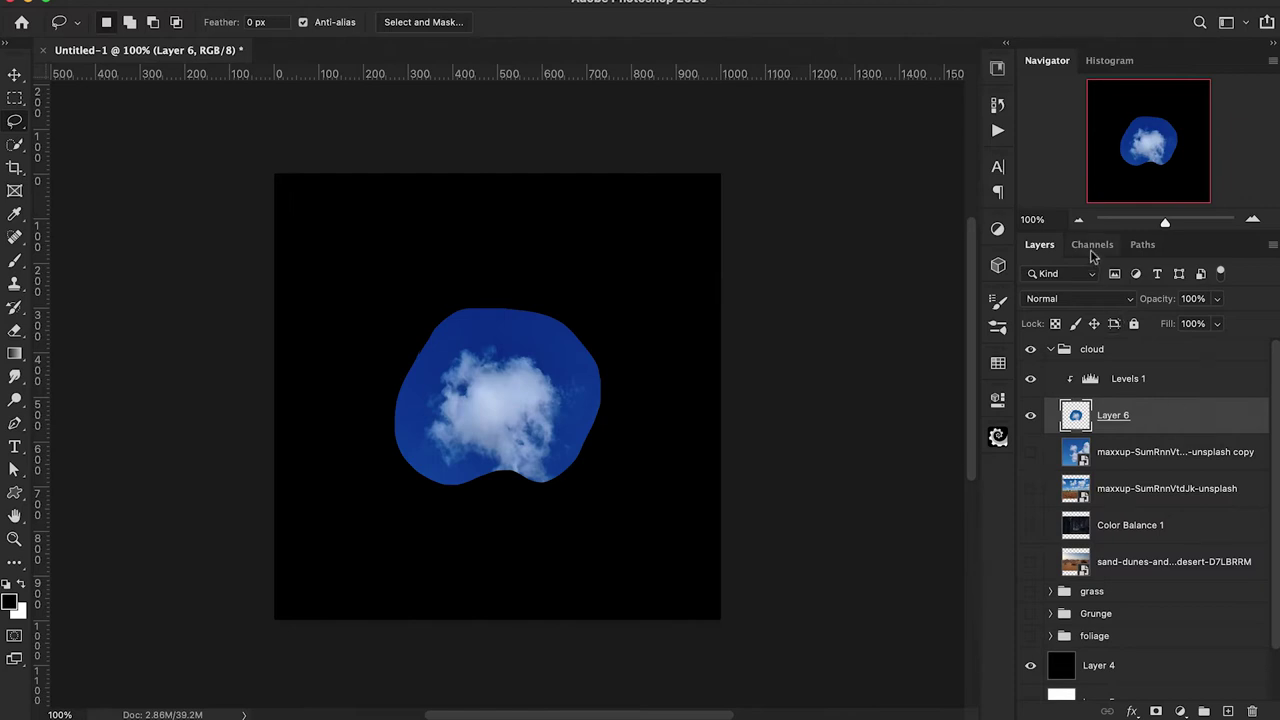
left_click(1093, 250)
left_click(1085, 310)
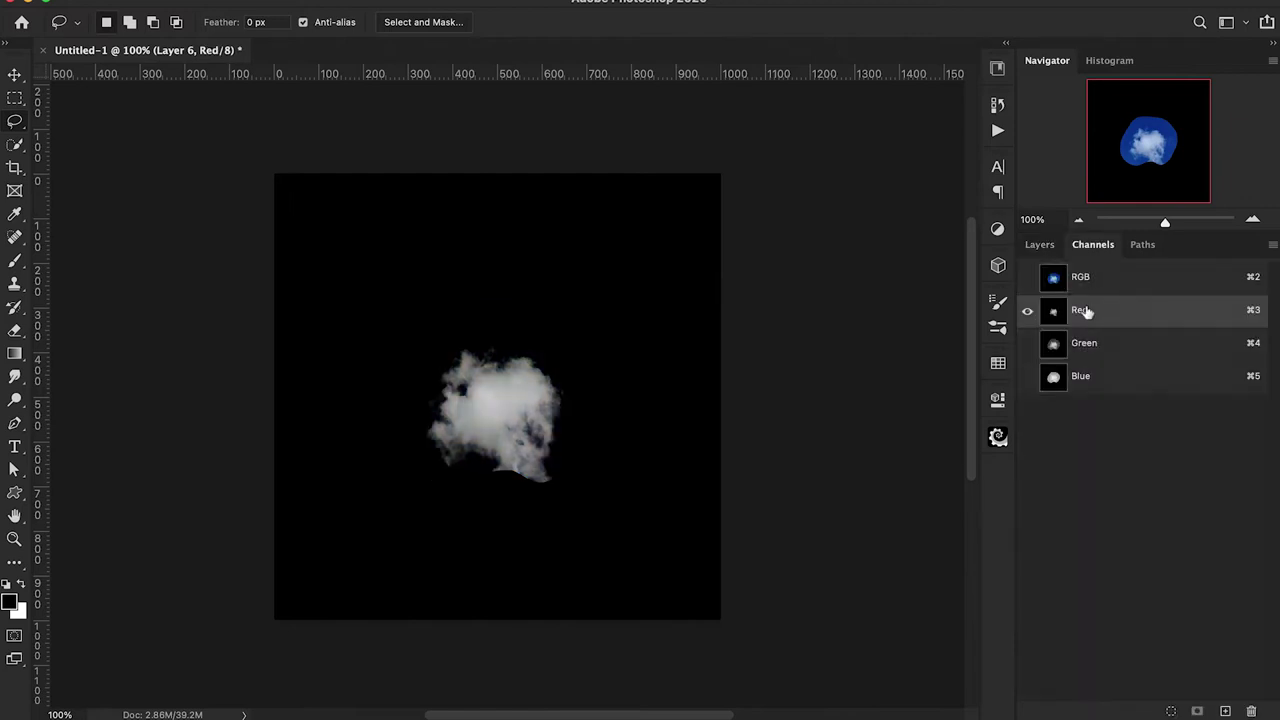
left_click(1084, 343)
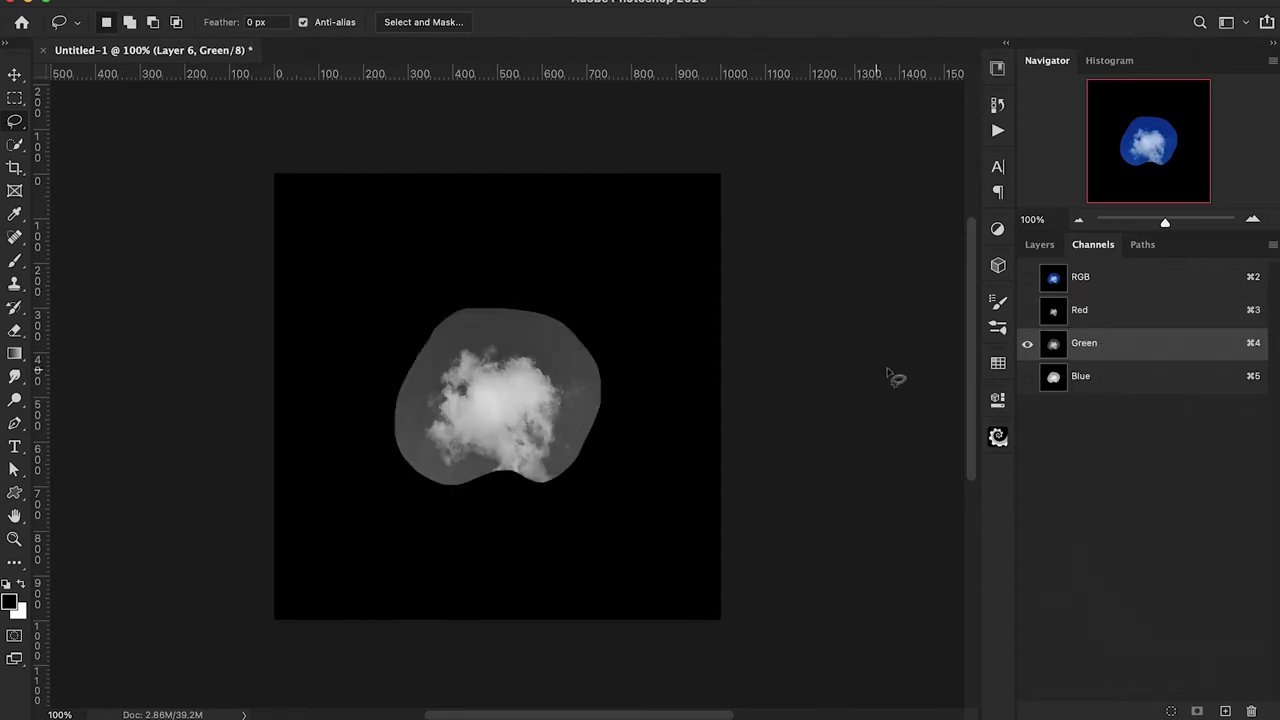
left_click(1104, 387)
left_click(1099, 345)
left_click(1096, 315)
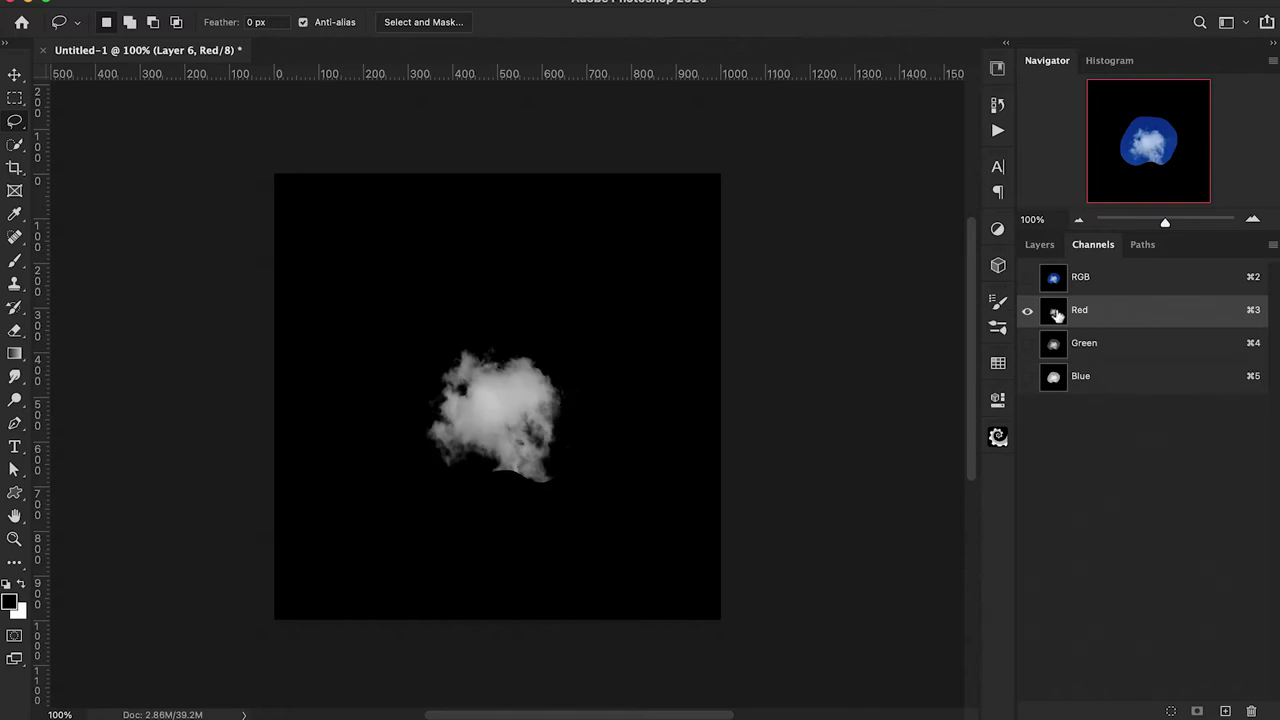
left_click_drag(1057, 316, 1225, 711)
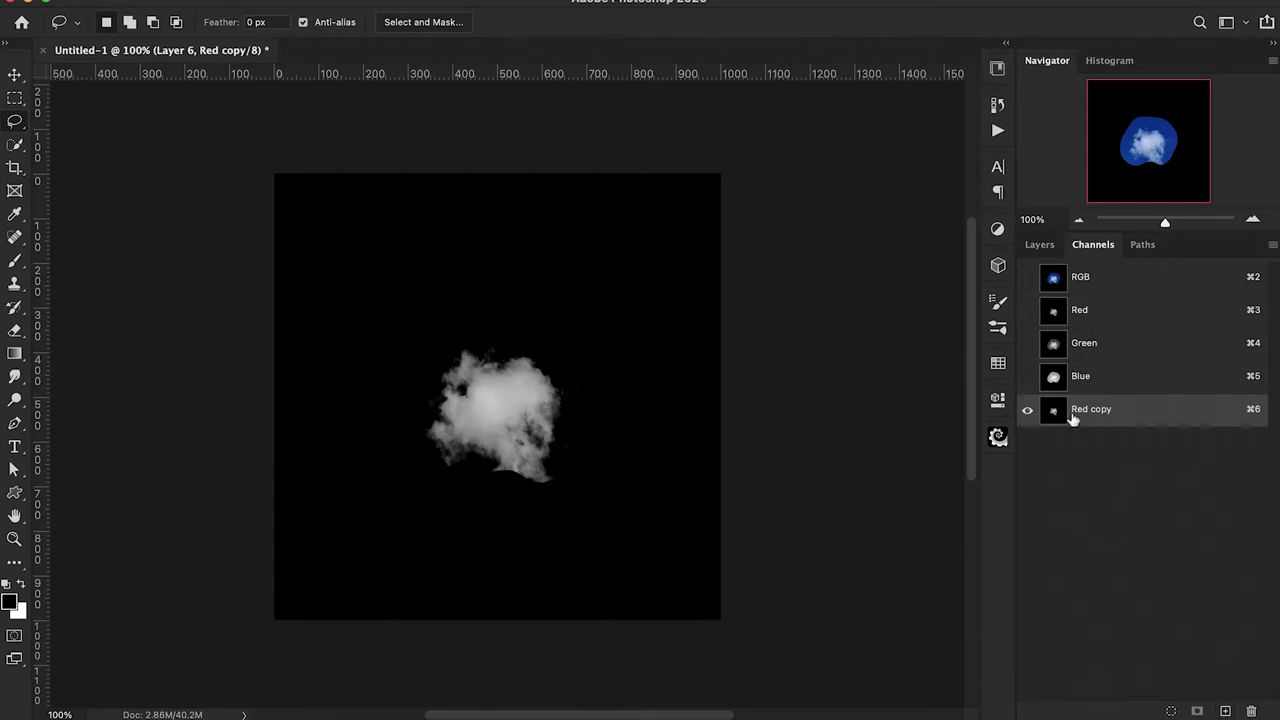
Step: Paint out the cut edge beneath the cloud in the Red copy channel with a black round brush at 100% flow, raising its hardness to 50%
key("b")
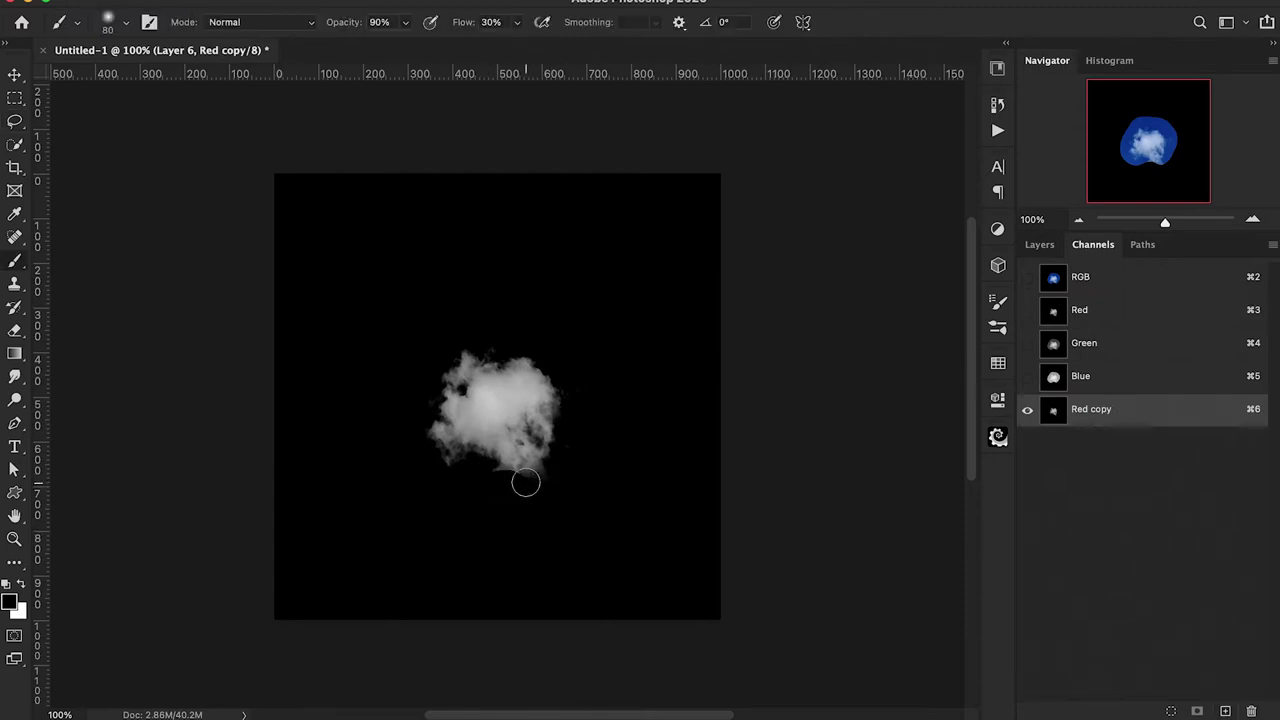
left_click_drag(462, 28, 532, 28)
left_click_drag(547, 481, 510, 481)
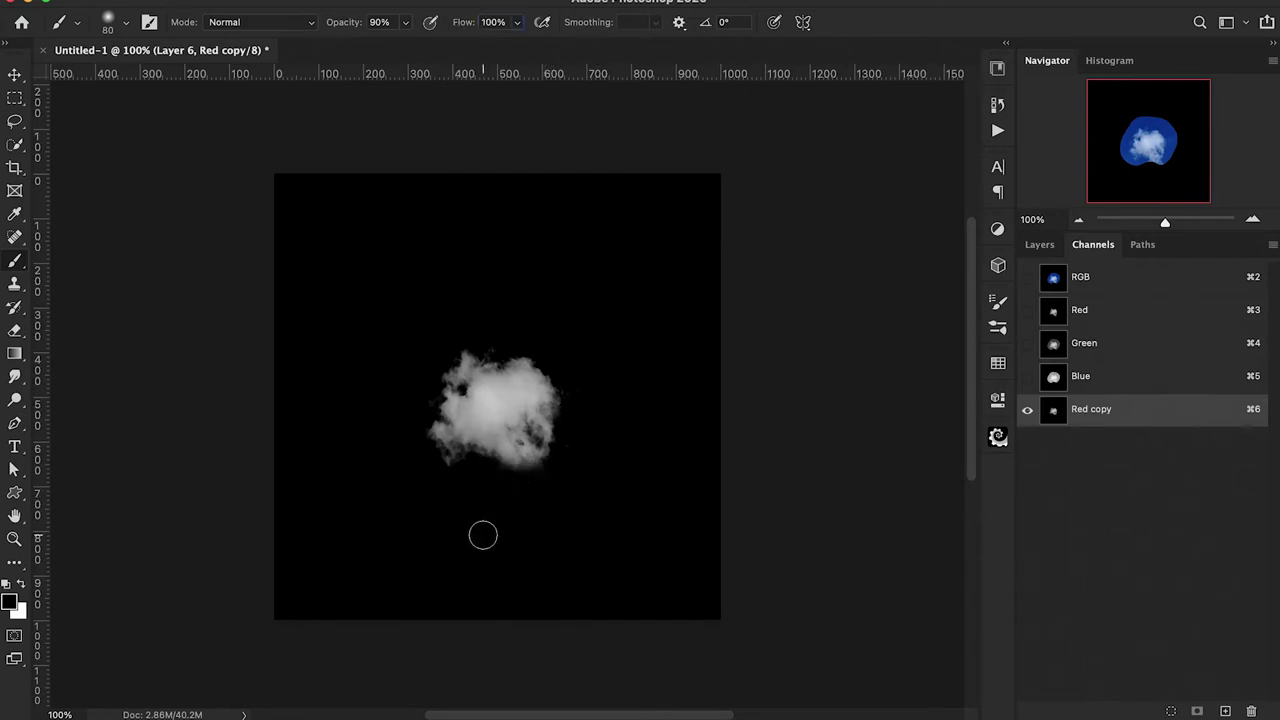
left_click(108, 22)
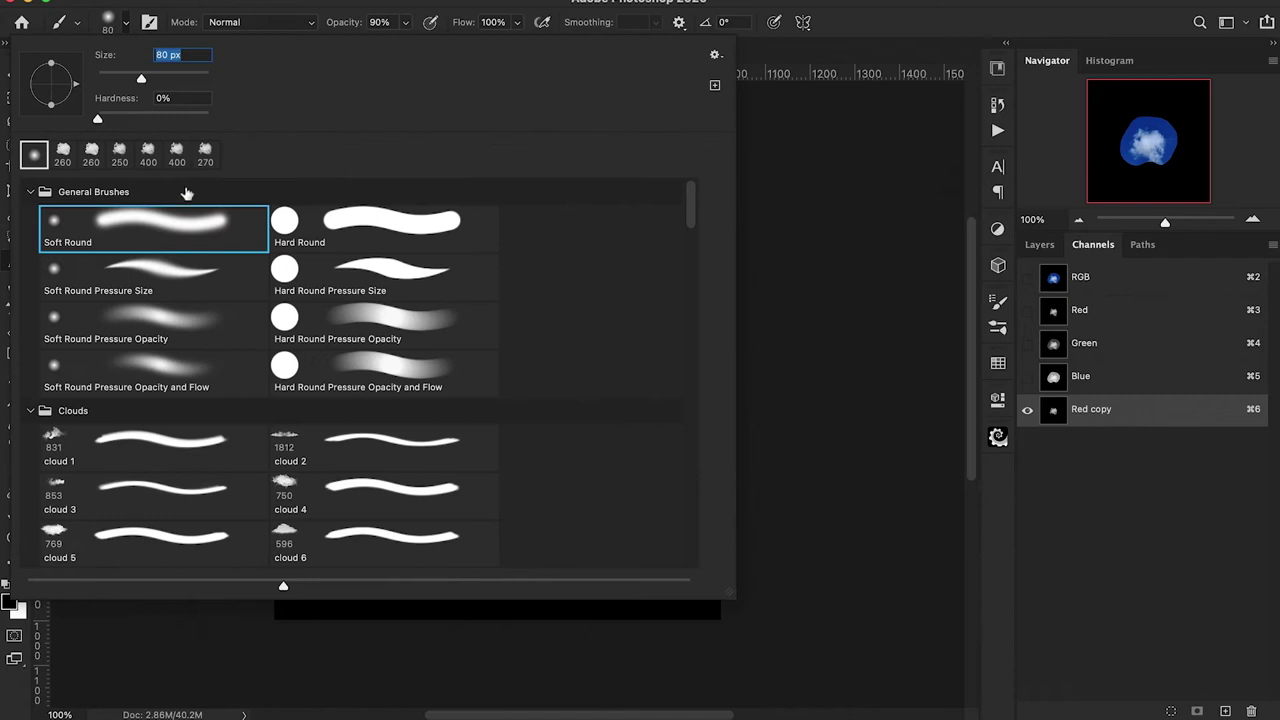
left_click_drag(99, 121, 153, 121)
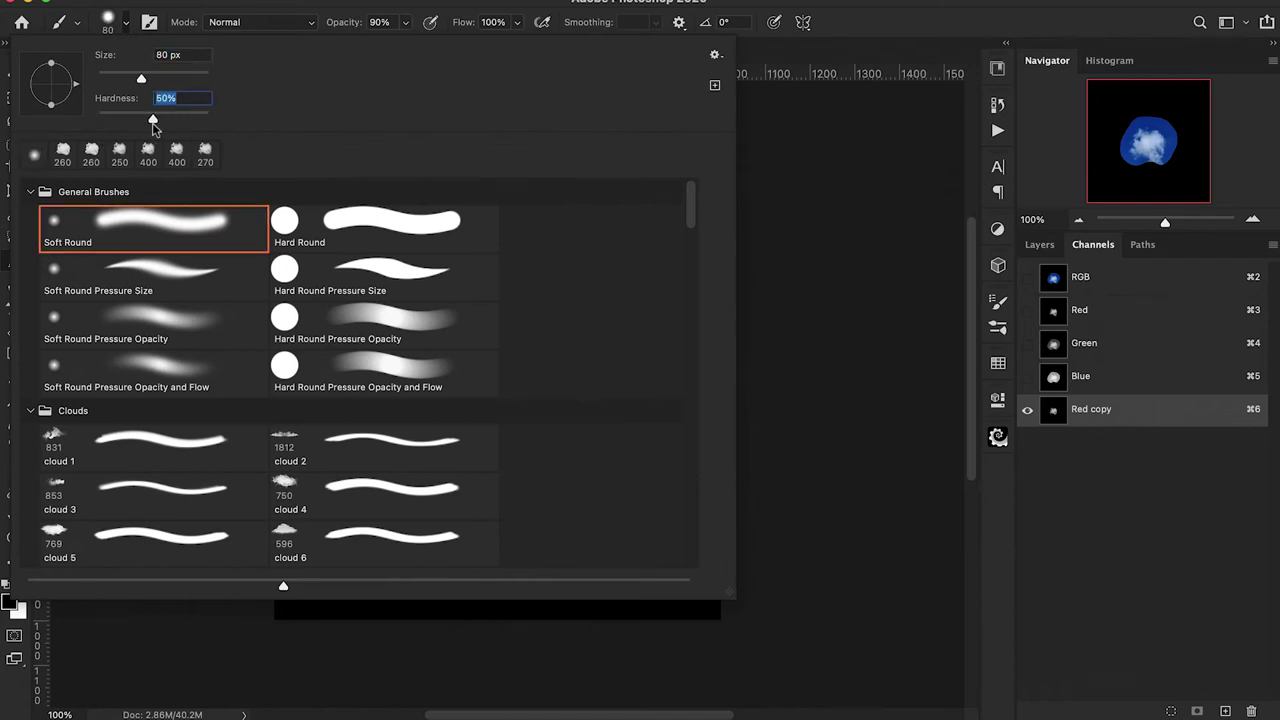
key("Return")
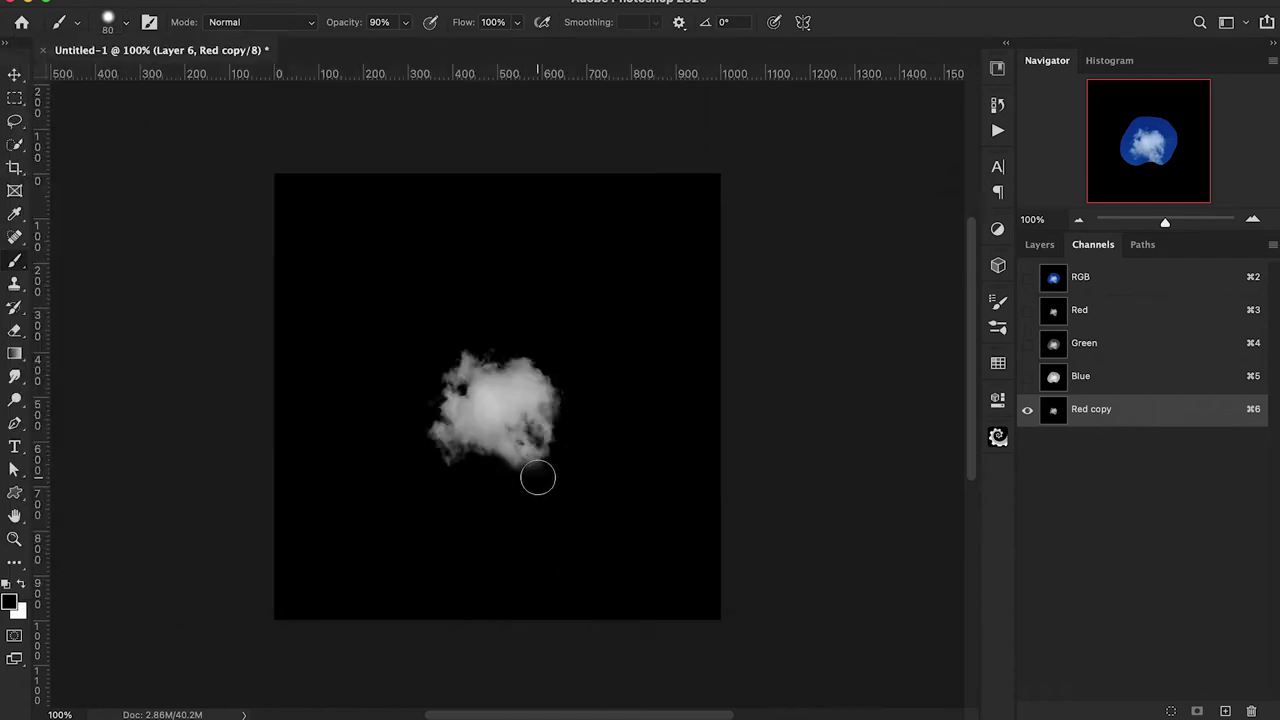
Step: Paint the cloud's interior solid white in the Red copy channel at 100% opacity, using a soft 30 px brush around its edges
key("bracketright")
key("0")
key("x")
mouse_move(513, 422)
left_mouse_down()
mouse_move(524, 423)
mouse_move(491, 397)
mouse_move(510, 440)
mouse_move(527, 441)
mouse_move(538, 395)
mouse_move(521, 377)
mouse_move(486, 383)
left_mouse_up()
left_click(110, 22)
key("Return")
mouse_move(438, 431)
left_mouse_down()
mouse_move(462, 445)
mouse_move(457, 435)
left_mouse_up()
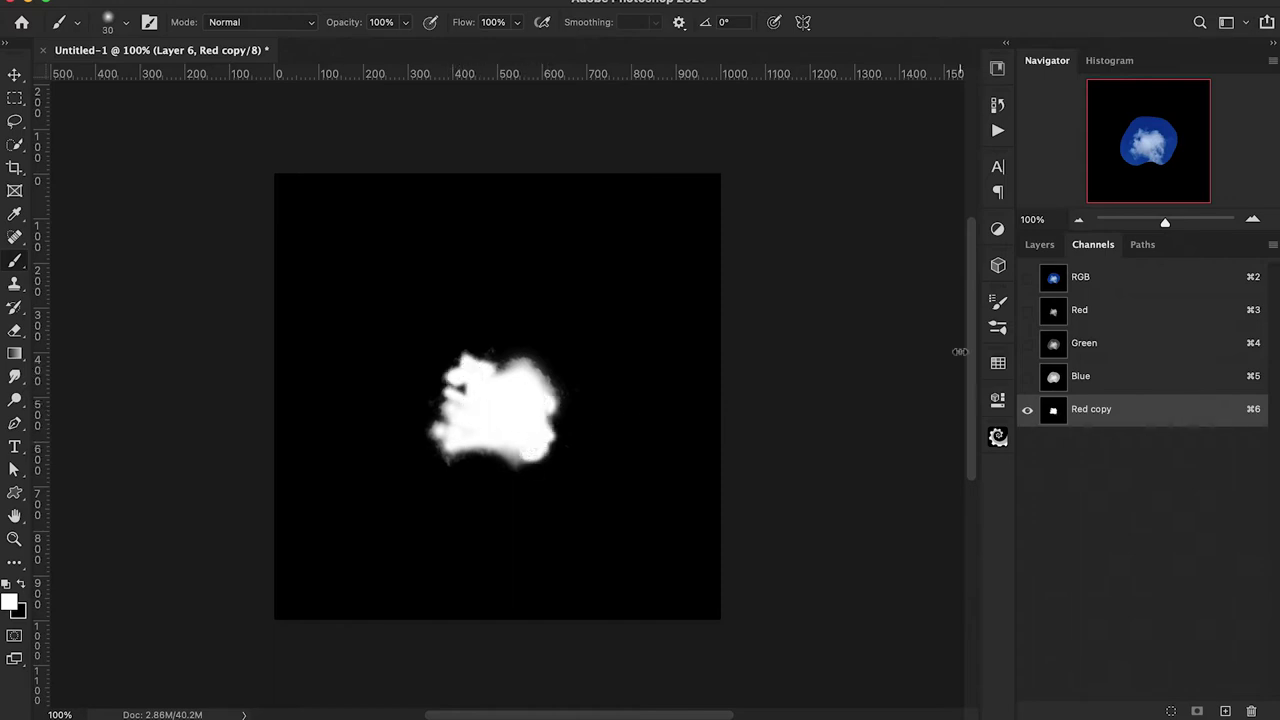
Step: Load the Red copy channel as a selection and apply it to Layer 6 as a layer mask
left_click(1054, 411, "super")
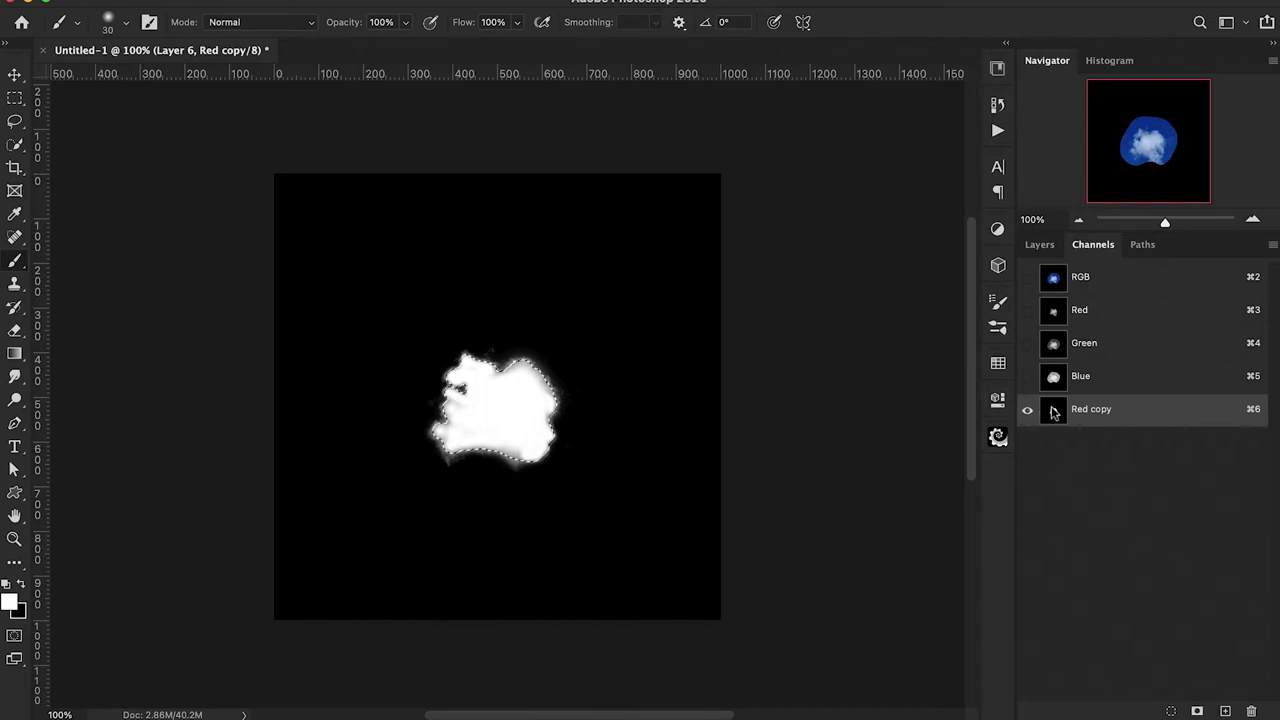
left_click(1040, 245)
left_click(1075, 416)
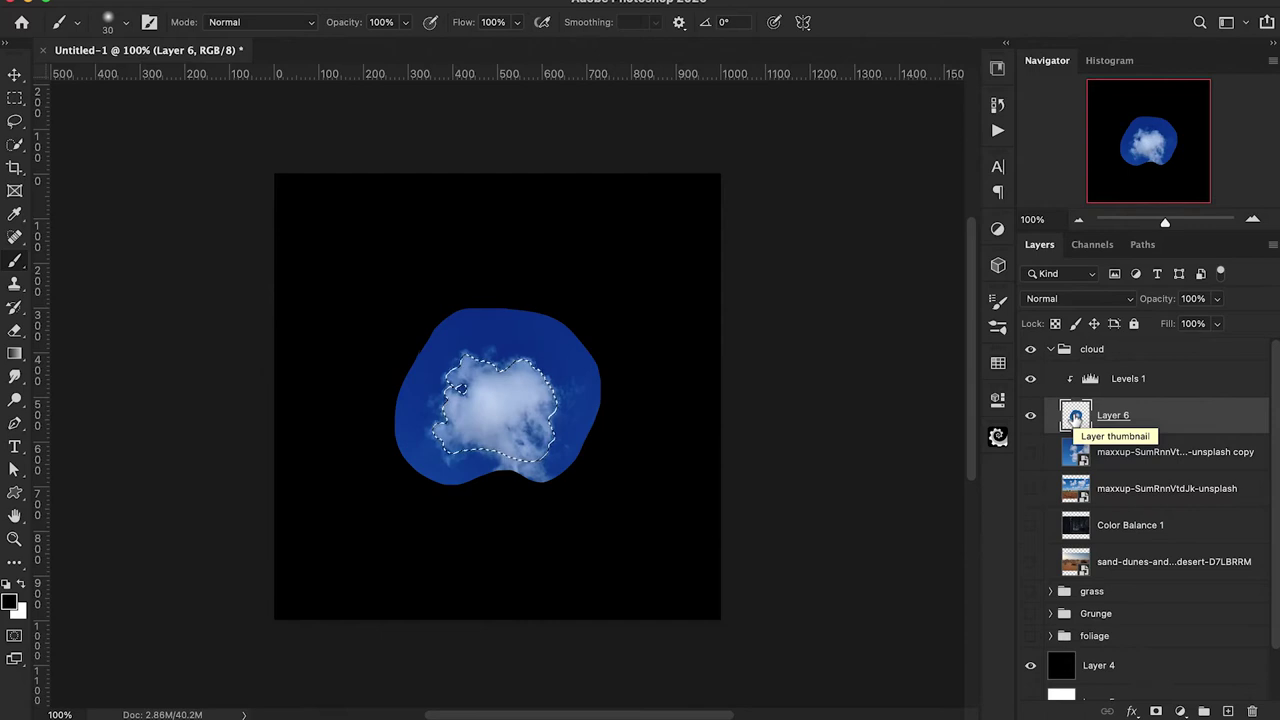
left_click(1156, 711)
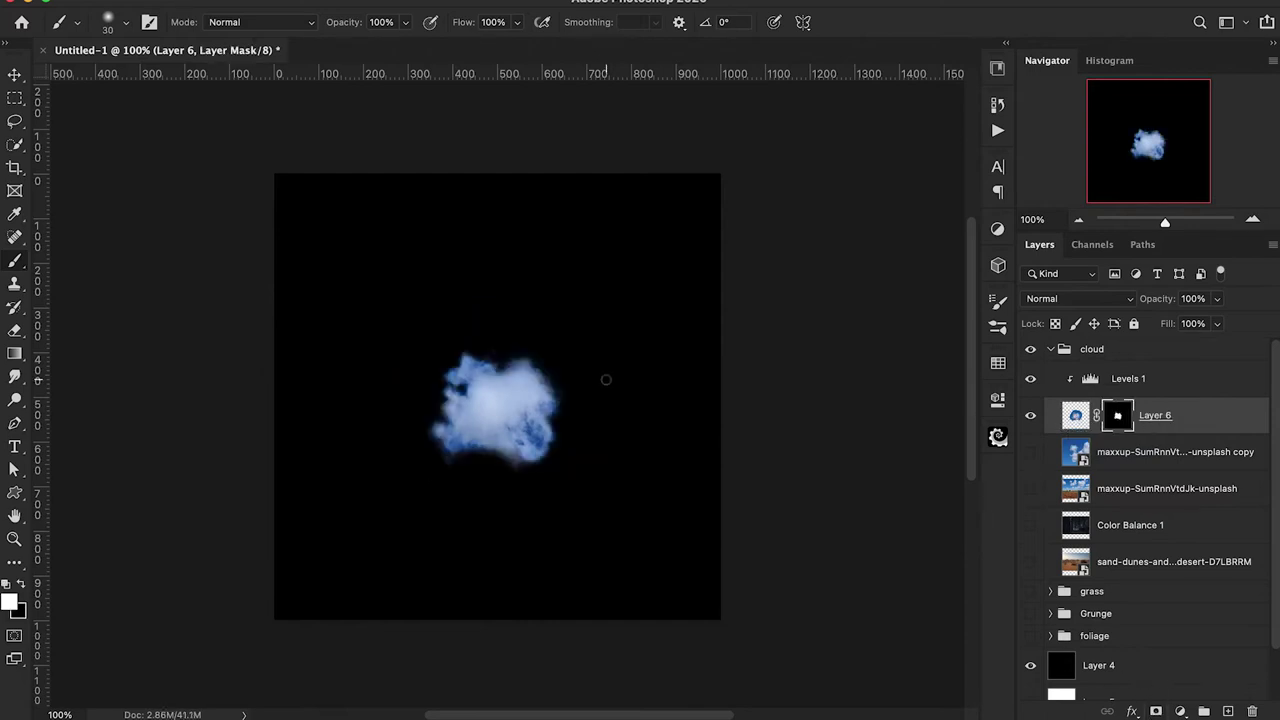
Step: Soften and thin the cloud's outer edges on Layer 6's mask with a black 30 px brush at 40% opacity
key("super+equal")
key("bracketleft")
key("bracketleft")
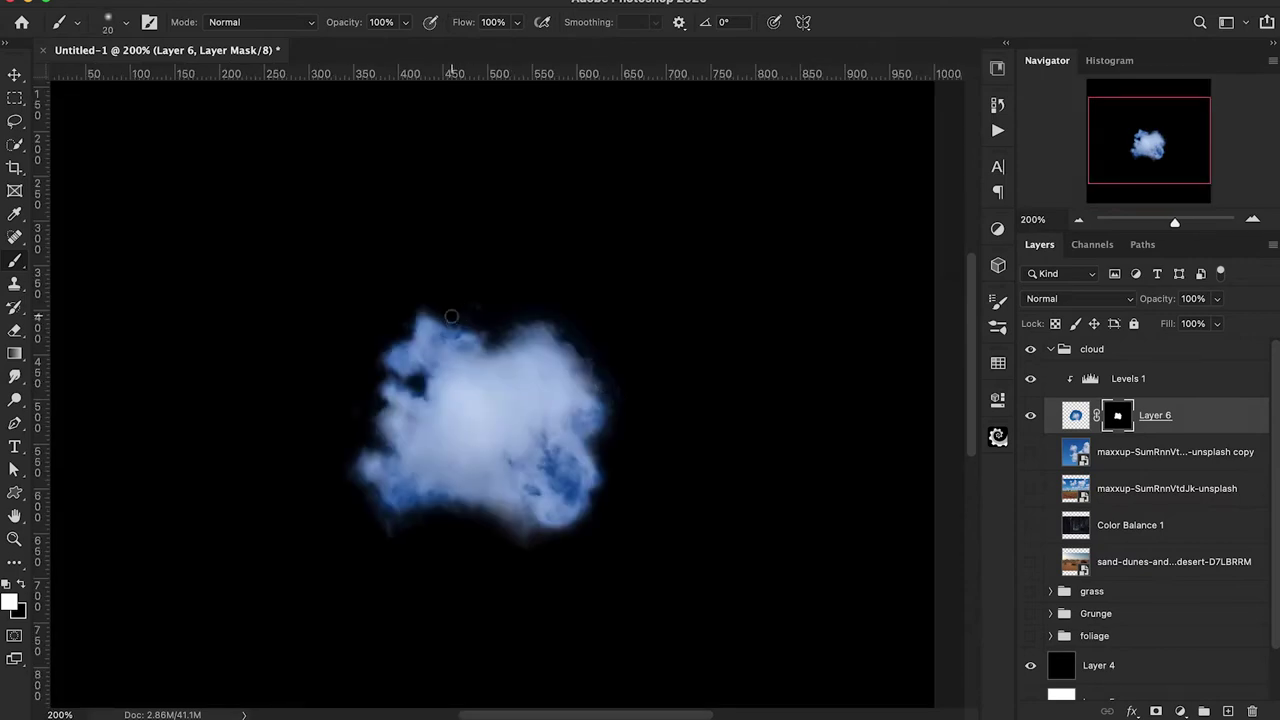
key("x")
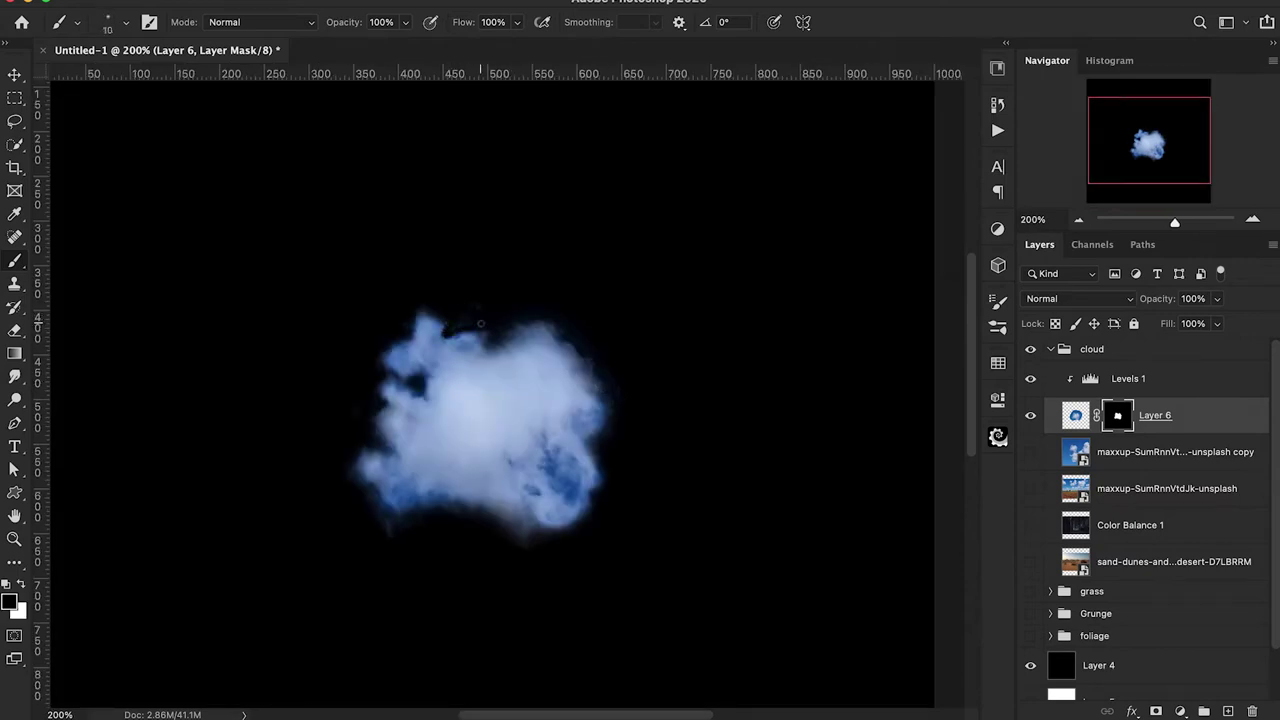
key("bracketright")
key("bracketright")
key("4")
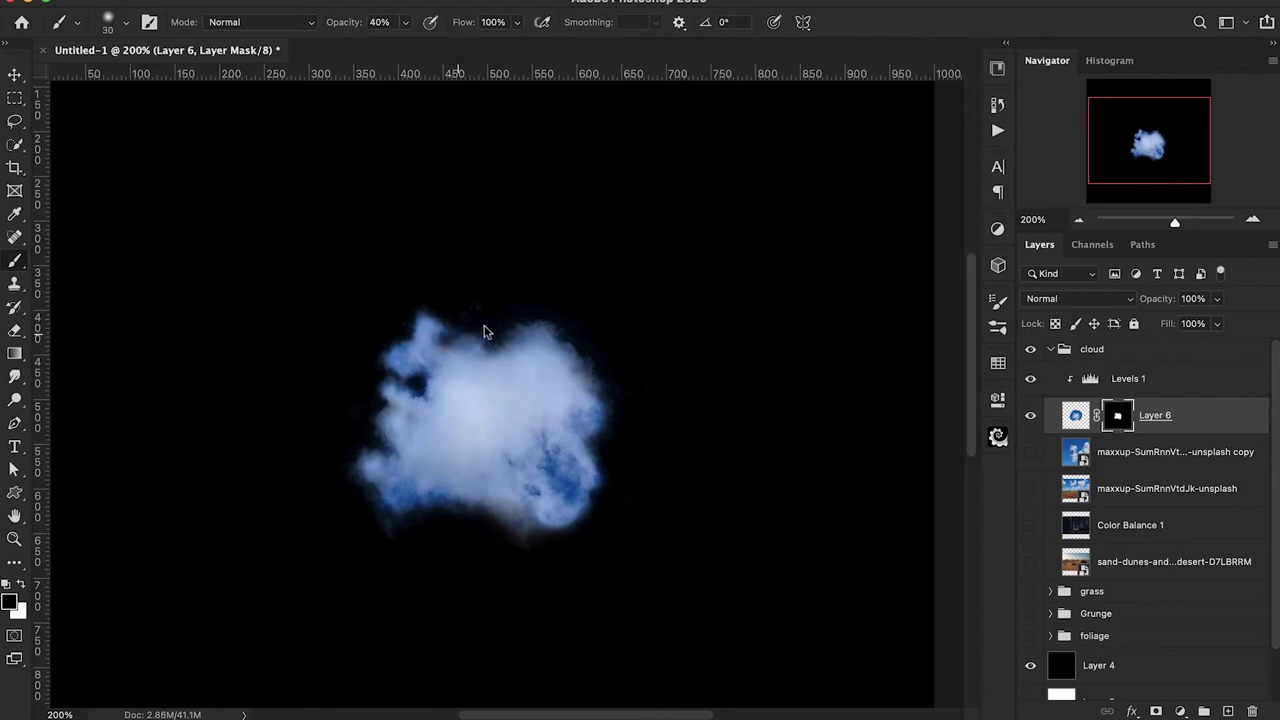
mouse_move(417, 383)
left_mouse_down()
mouse_move(380, 400)
mouse_move(400, 350)
mouse_move(355, 341)
left_mouse_up()
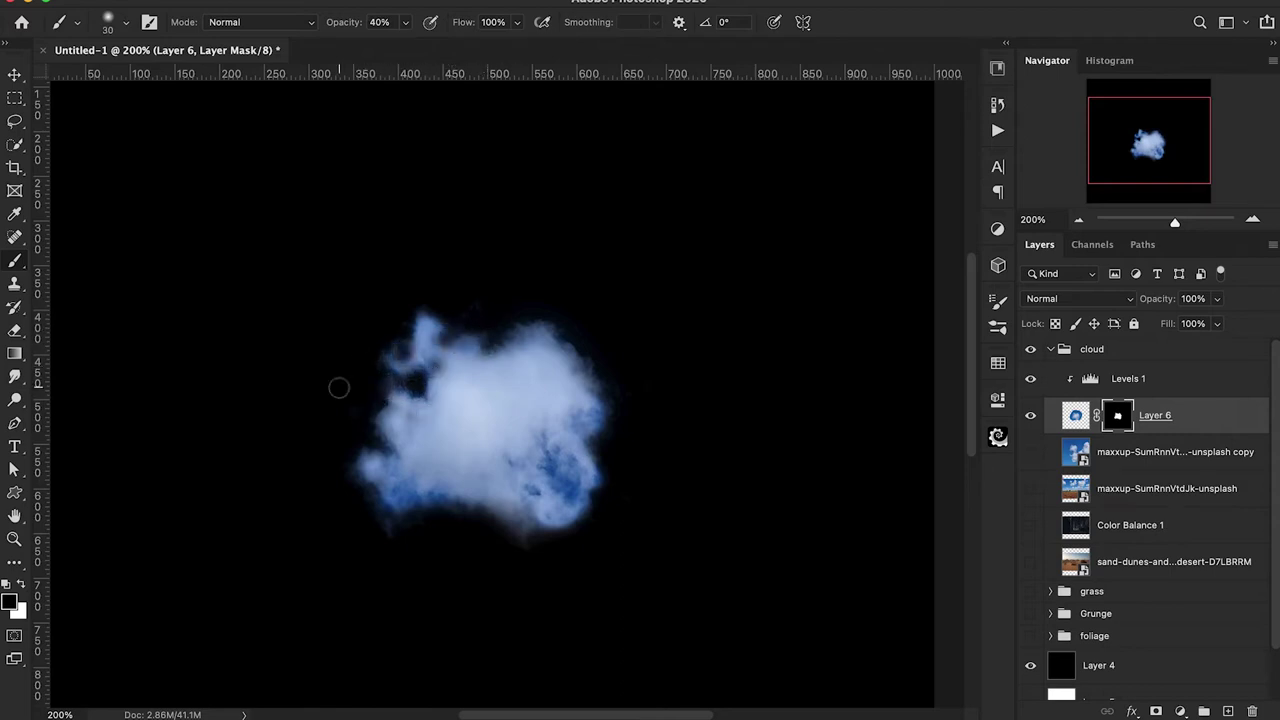
mouse_move(570, 494)
left_mouse_down()
mouse_move(609, 482)
mouse_move(610, 508)
mouse_move(588, 490)
mouse_move(605, 516)
mouse_move(581, 508)
mouse_move(583, 527)
mouse_move(574, 505)
mouse_move(594, 503)
mouse_move(603, 422)
left_mouse_up()
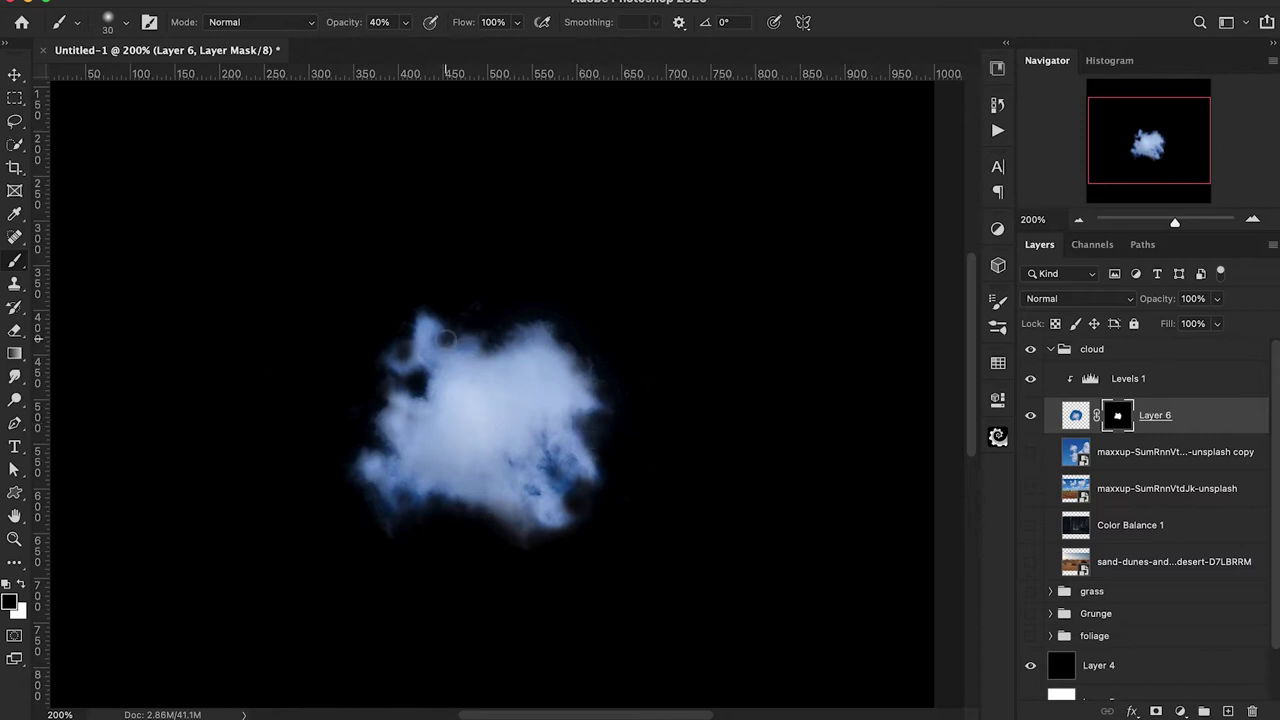
left_click(394, 467)
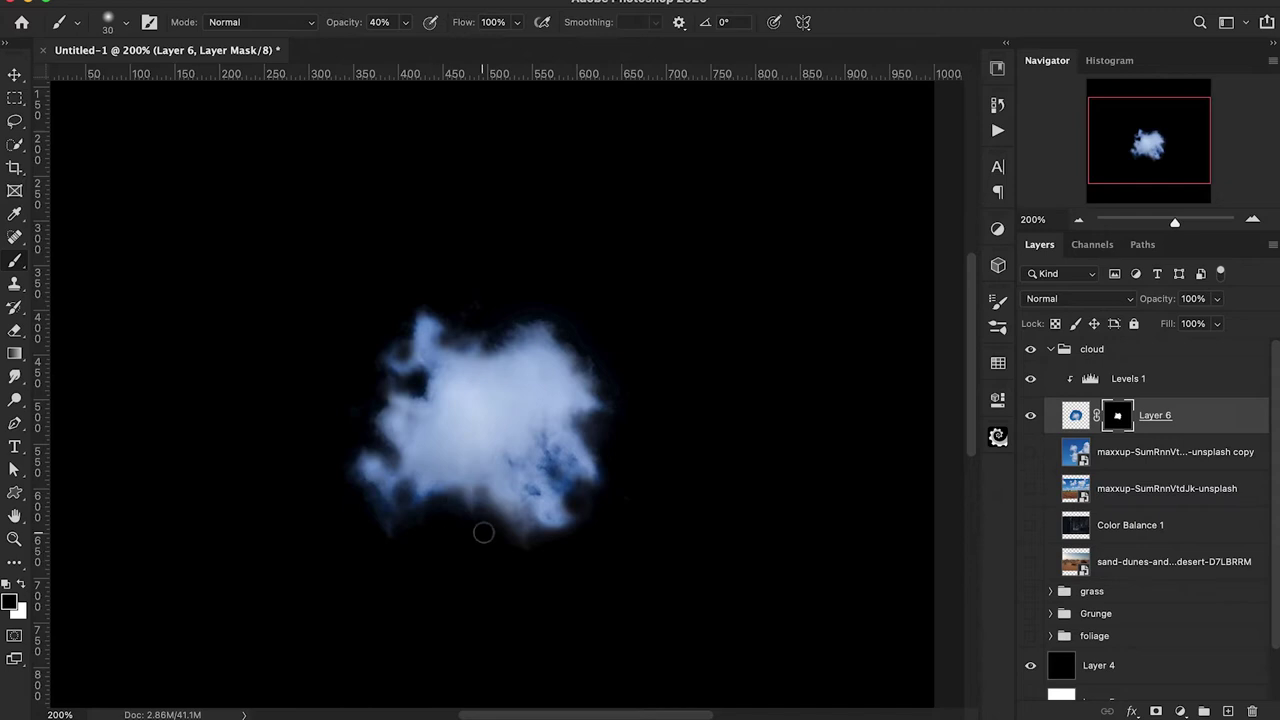
Step: Add a Hue/Saturation adjustment clipped above Levels 1 and set its saturation to -100
left_click(1170, 390)
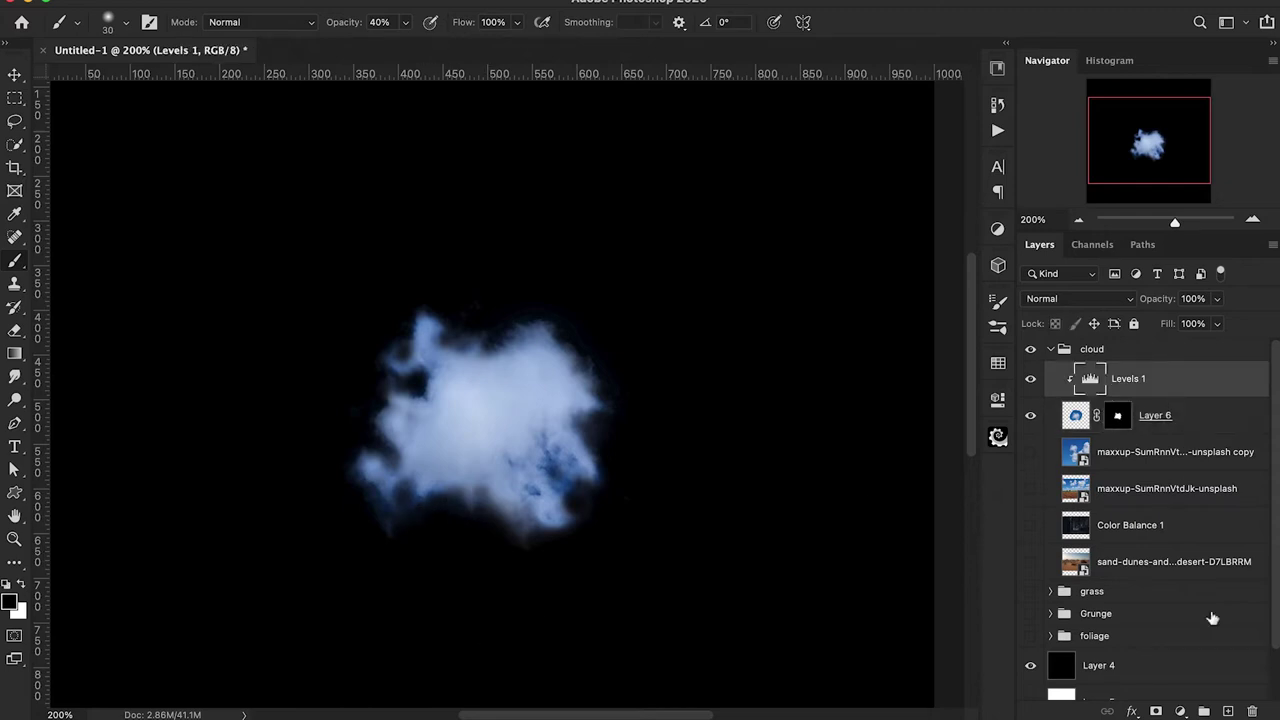
left_click(1181, 711)
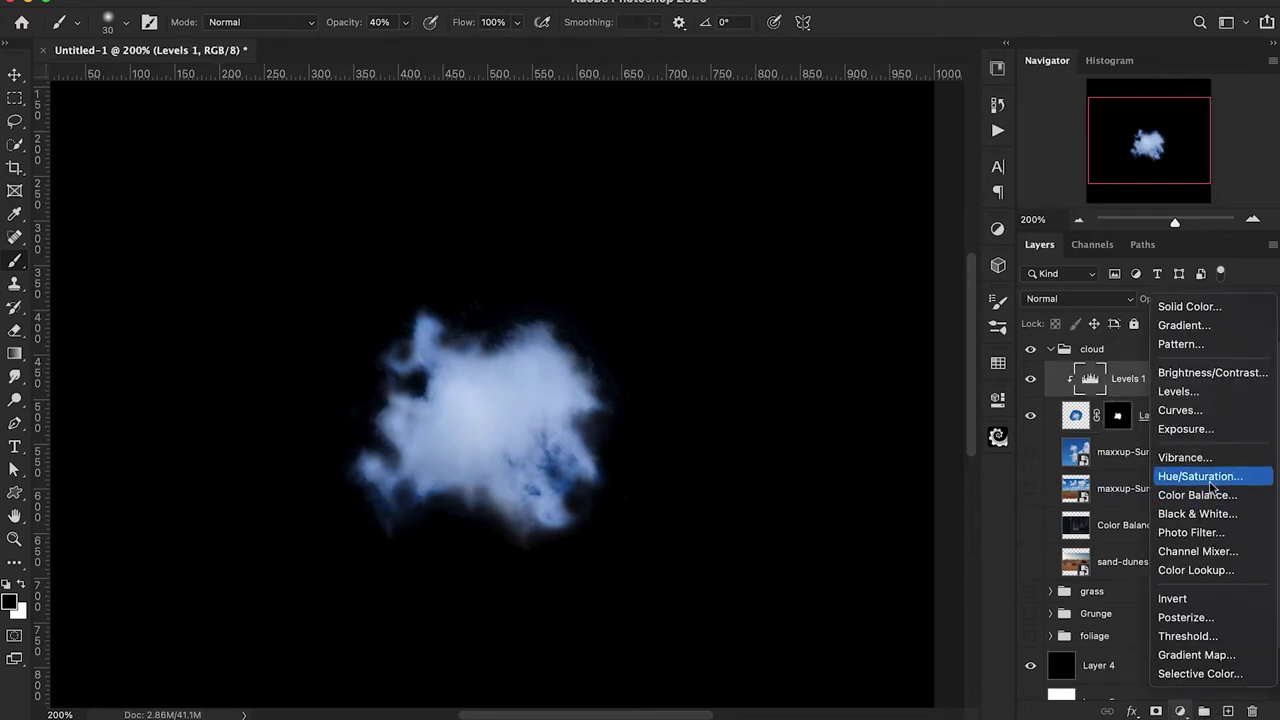
left_click(1130, 478)
left_click(1070, 400, "alt")
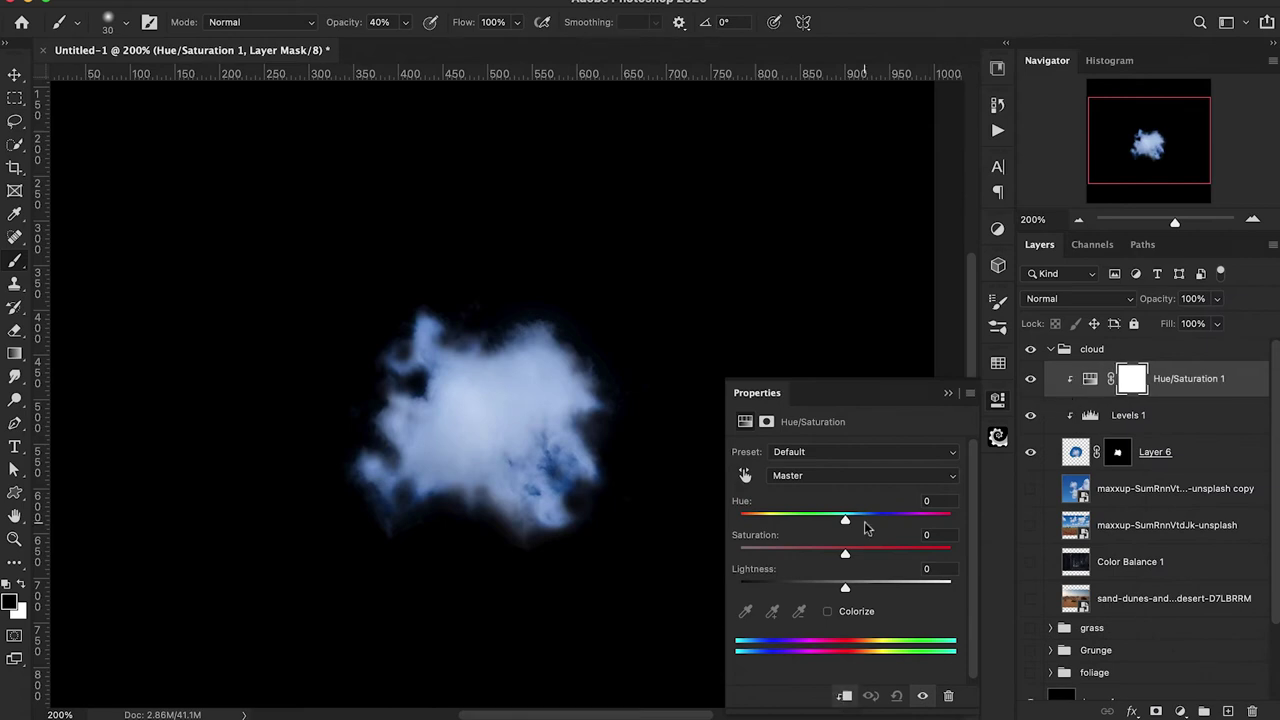
left_click_drag(845, 553, 686, 553)
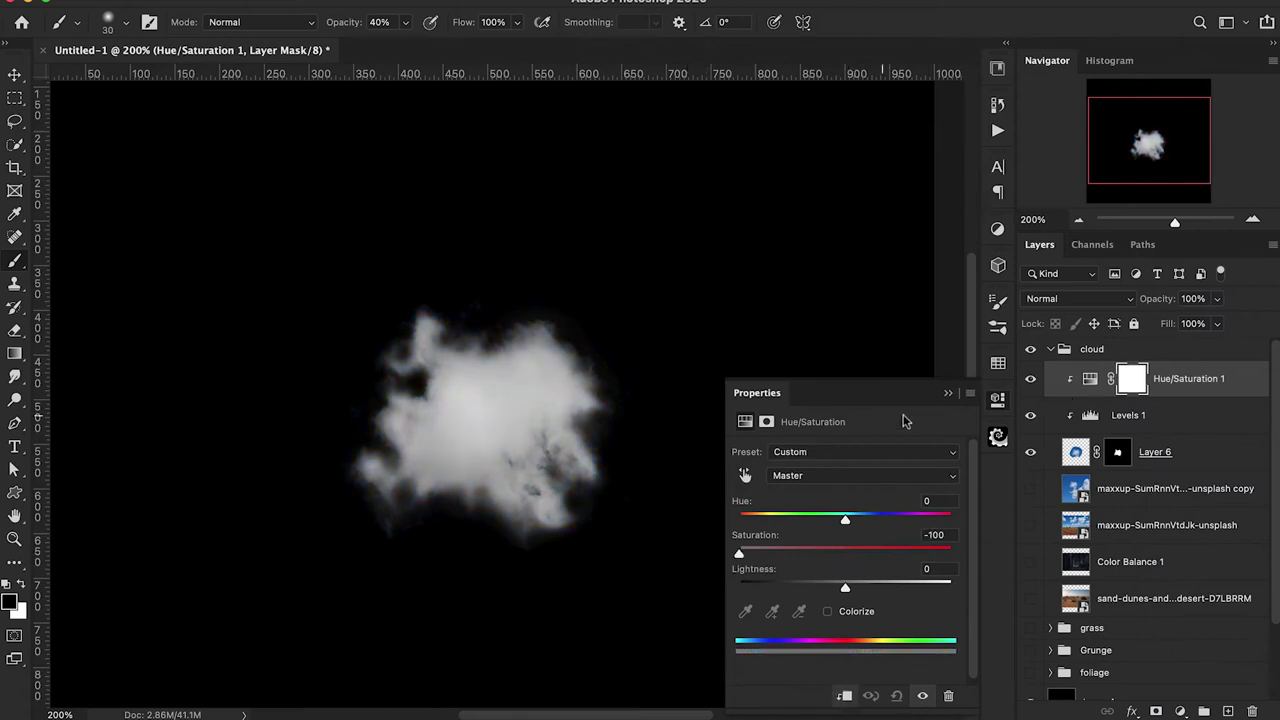
left_click(947, 396)
Step: Invert the colours of Layer 6's image and show the white Layer 5 in place of the black Layer 4
left_click(1075, 455)
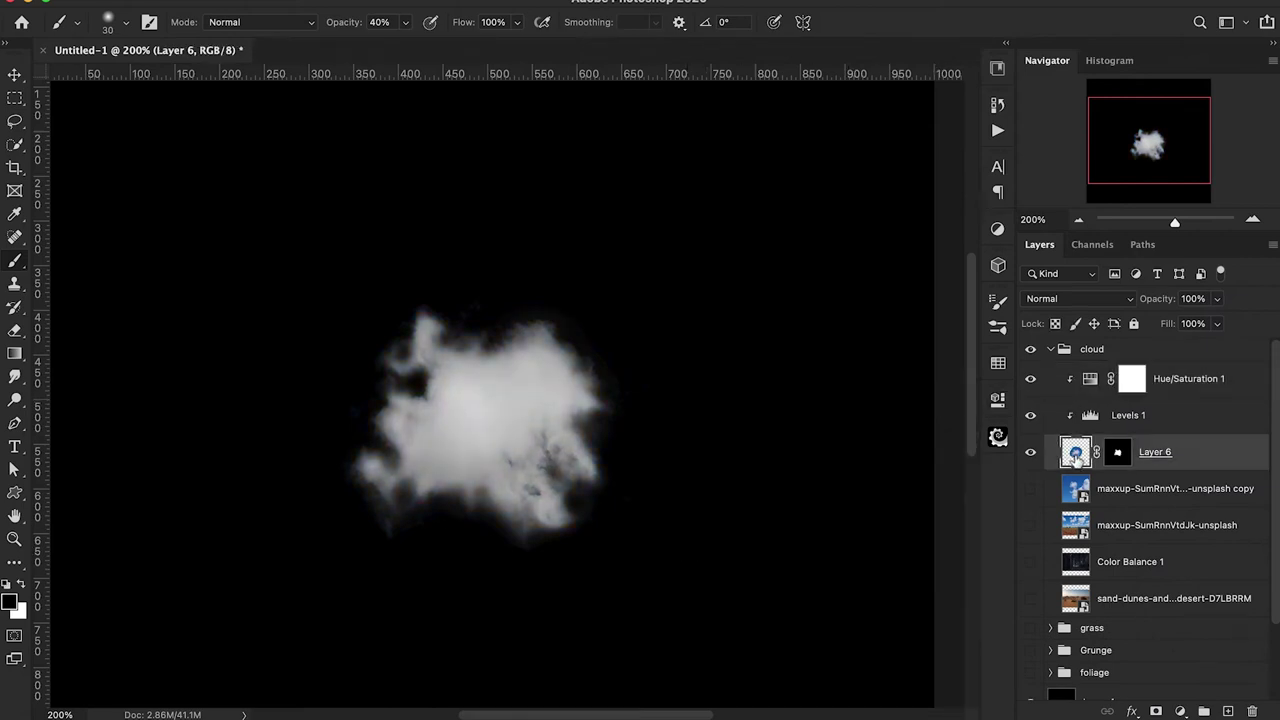
key("ctrl+i")
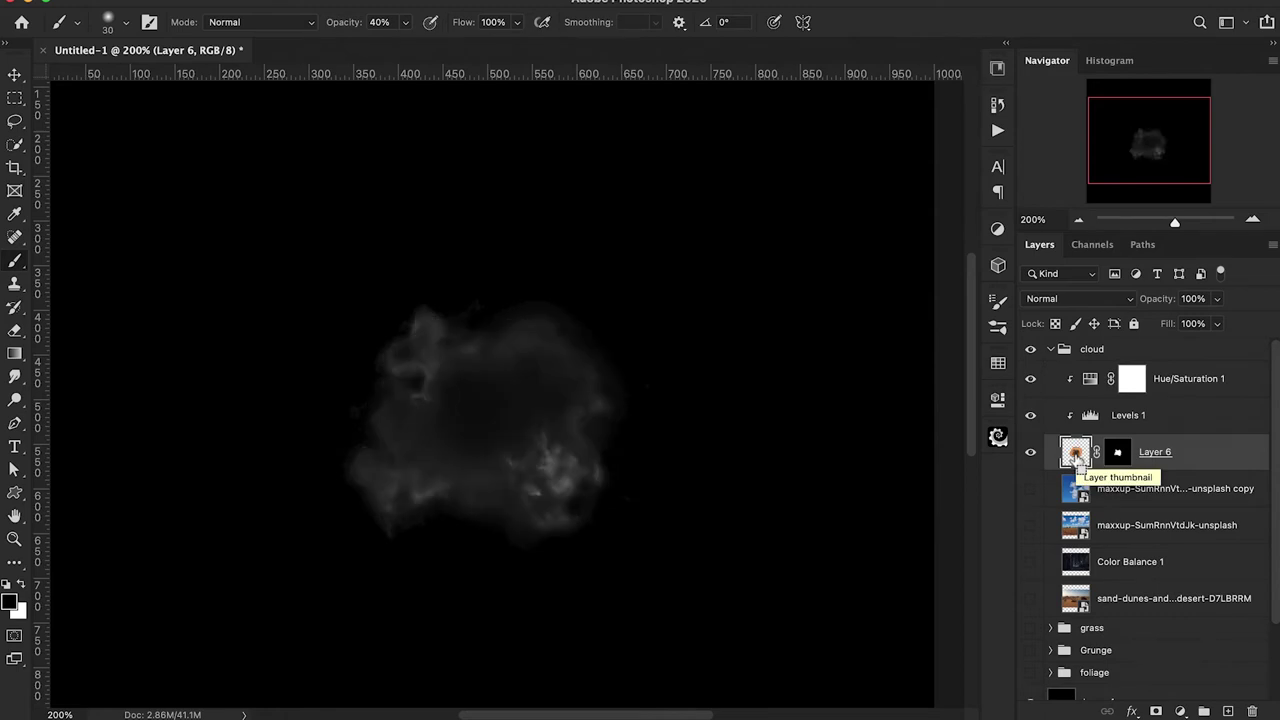
scroll(1075, 480, "down", 3)
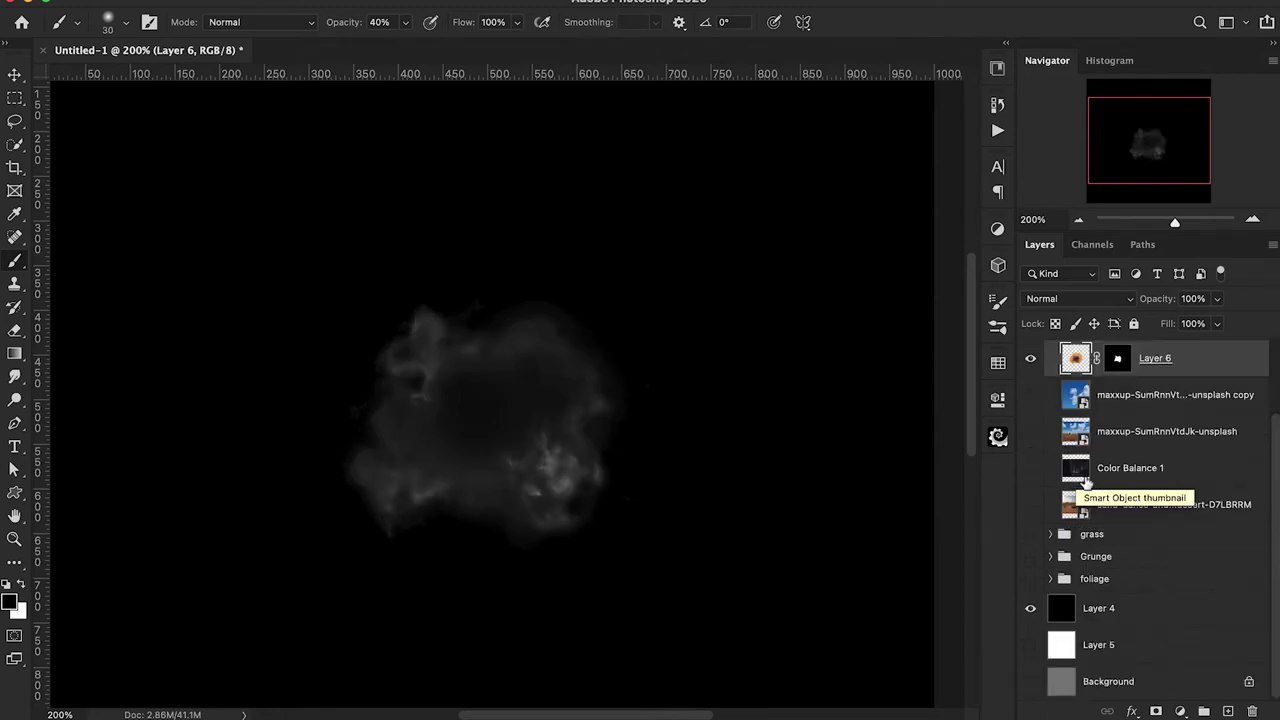
left_click(1031, 608)
left_click(1031, 645)
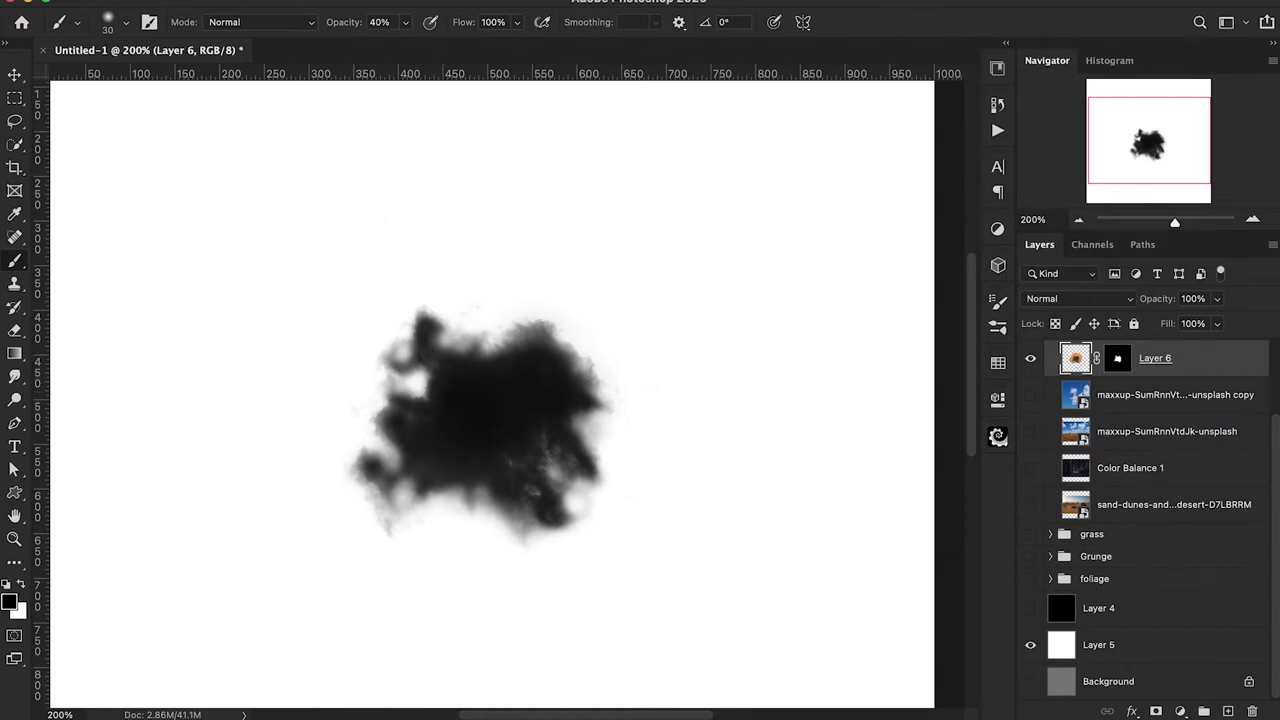
Step: Define the black cloud as a brush preset named "Sample cloud 1"
left_click(185, 0)
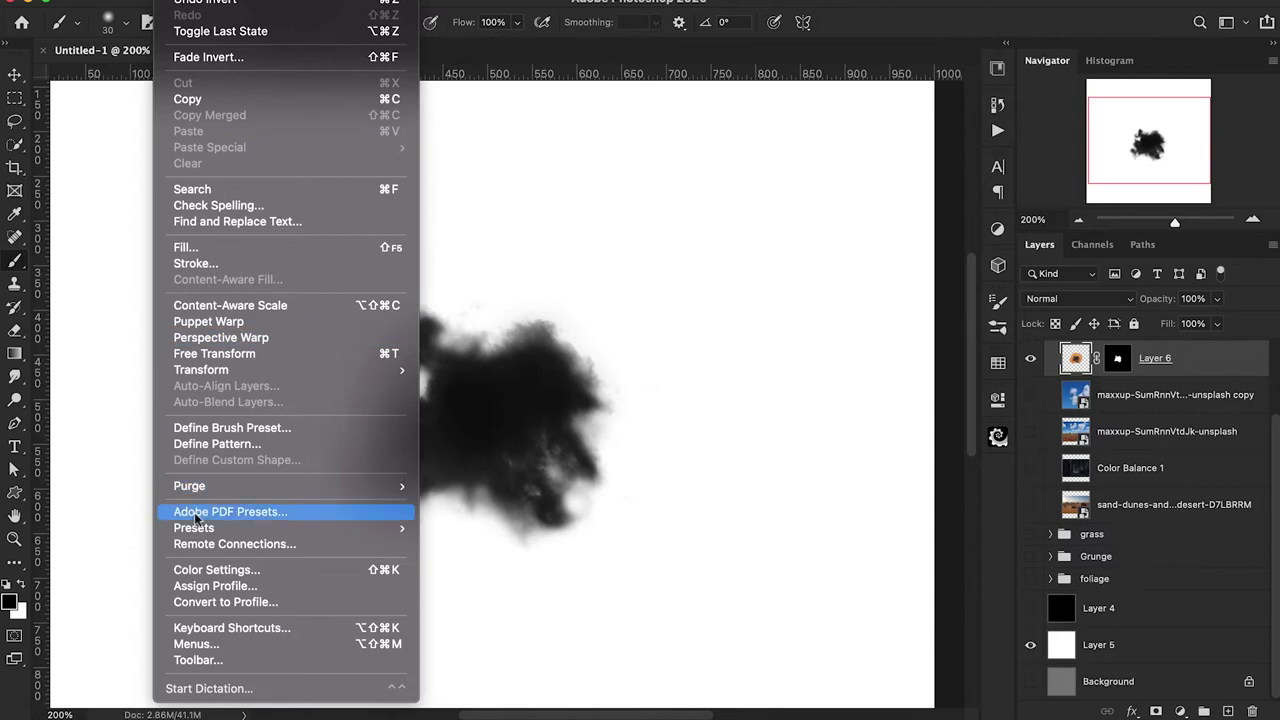
left_click(211, 435)
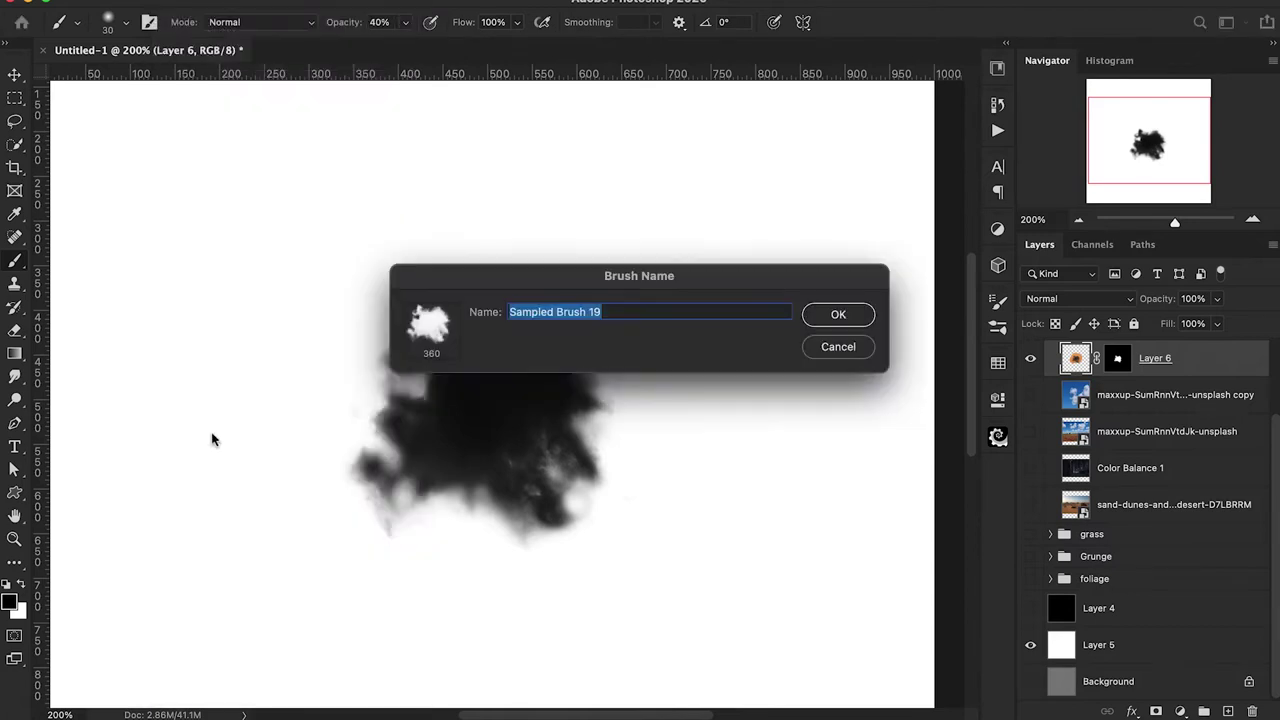
type("S")
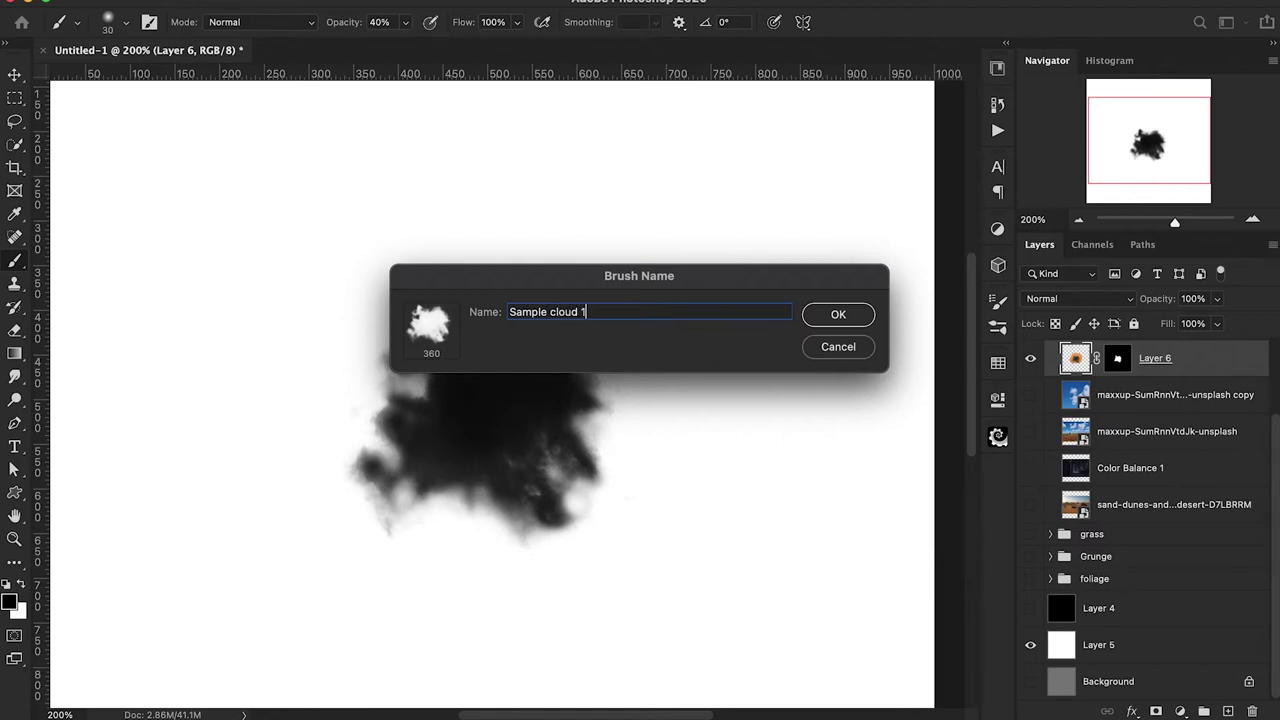
left_click(838, 314)
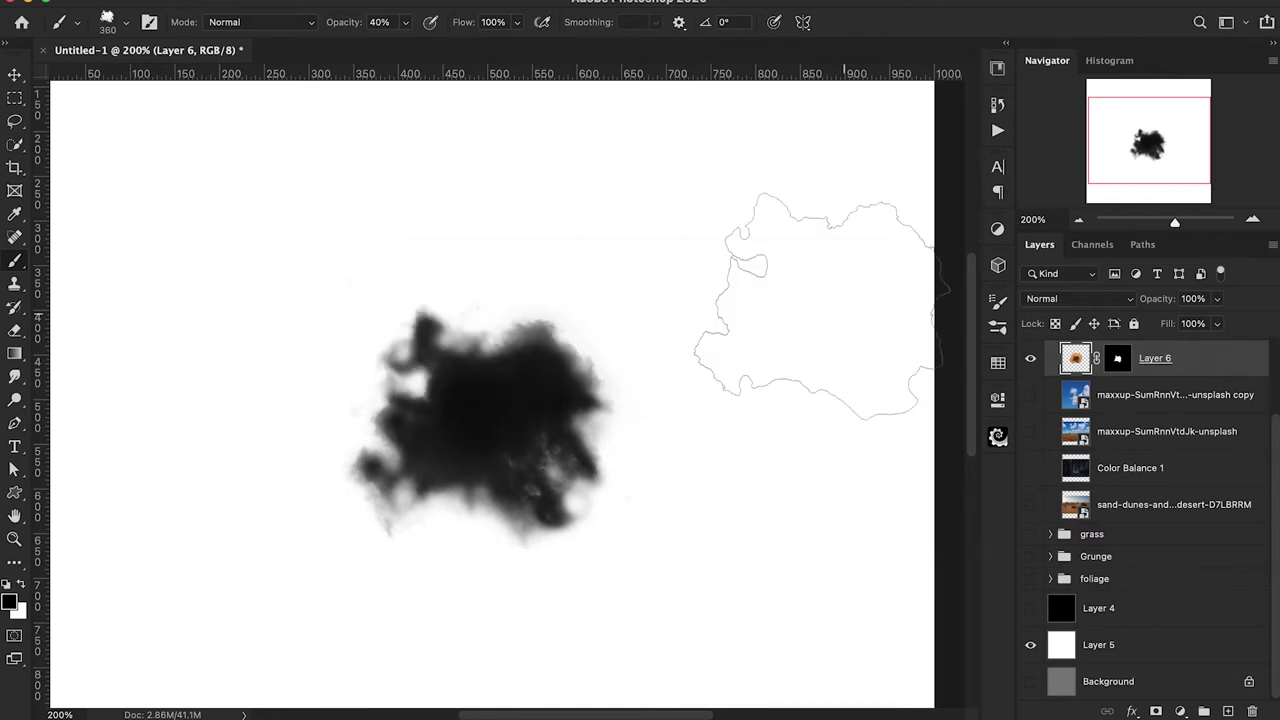
Step: Show the maxxup-SumRnnVtdJk-unsplash photo instead of Layer 6 and its adjustments, and add an empty layer above Hue/Saturation 1
scroll(1059, 398, "up", 3)
left_click_drag(1030, 456, 1031, 380)
left_click_drag(1031, 500, 1033, 528)
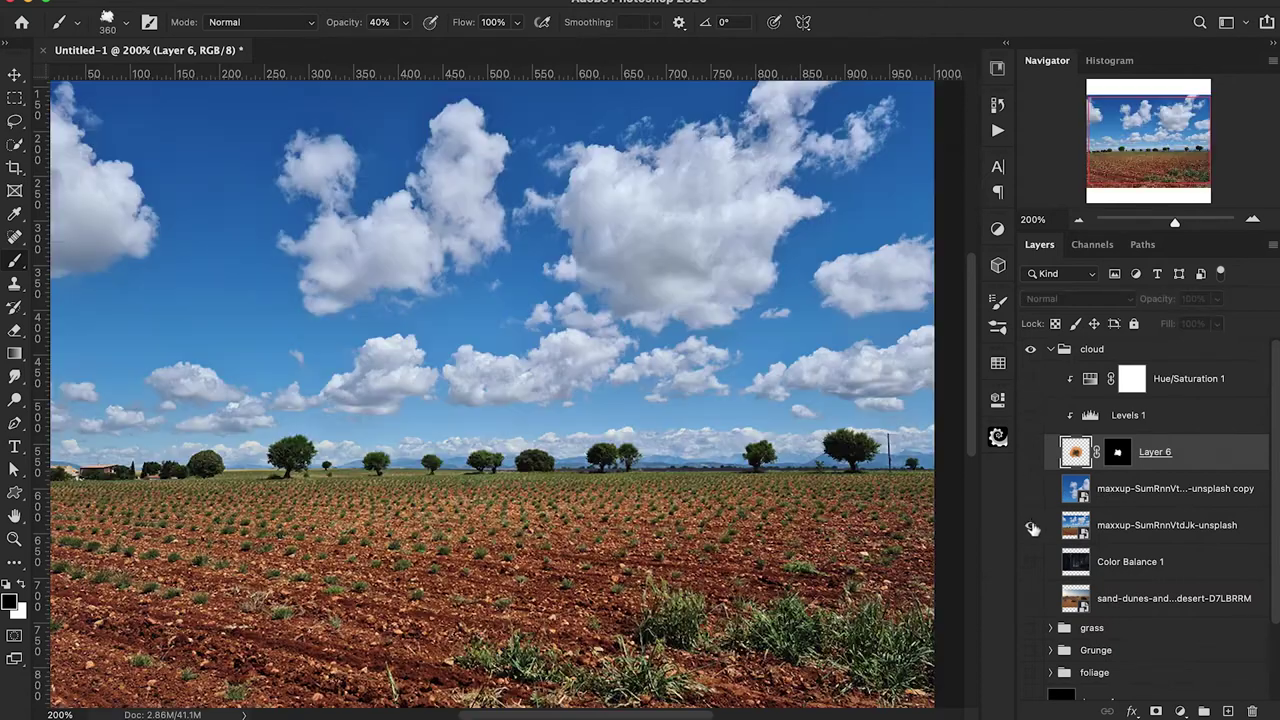
key("ctrl+minus")
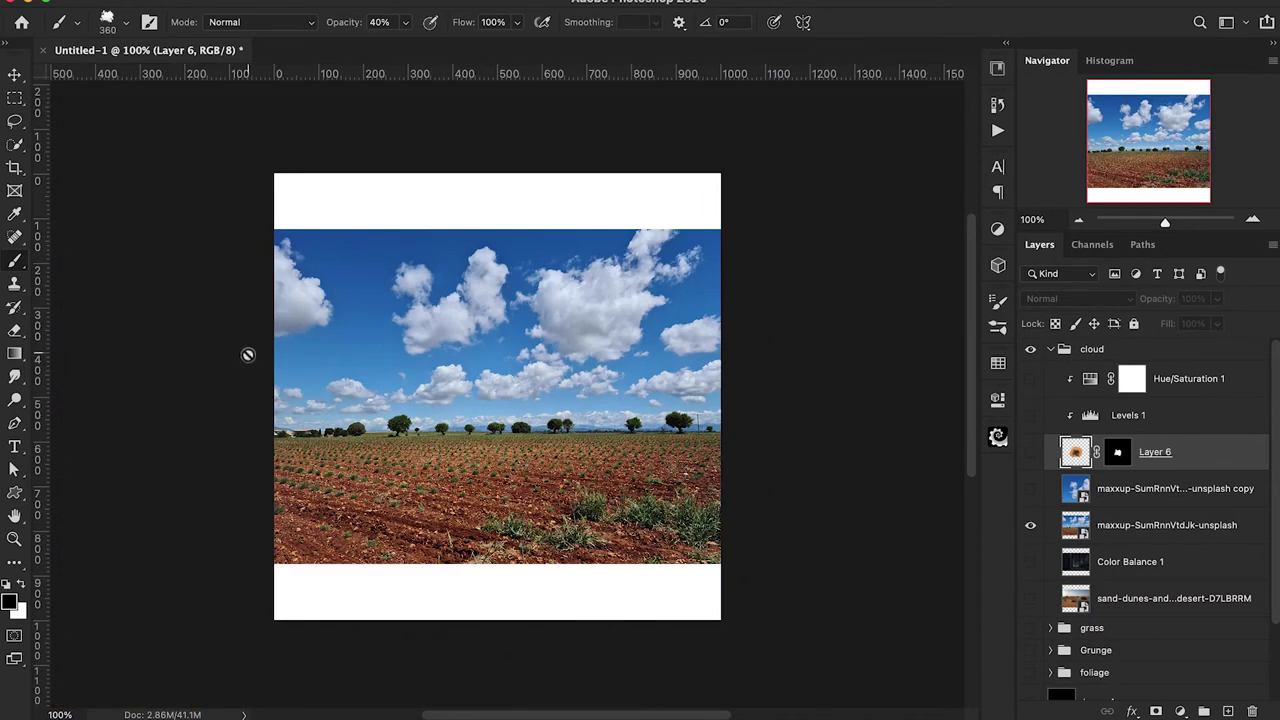
left_click(1193, 384)
left_click(1227, 711)
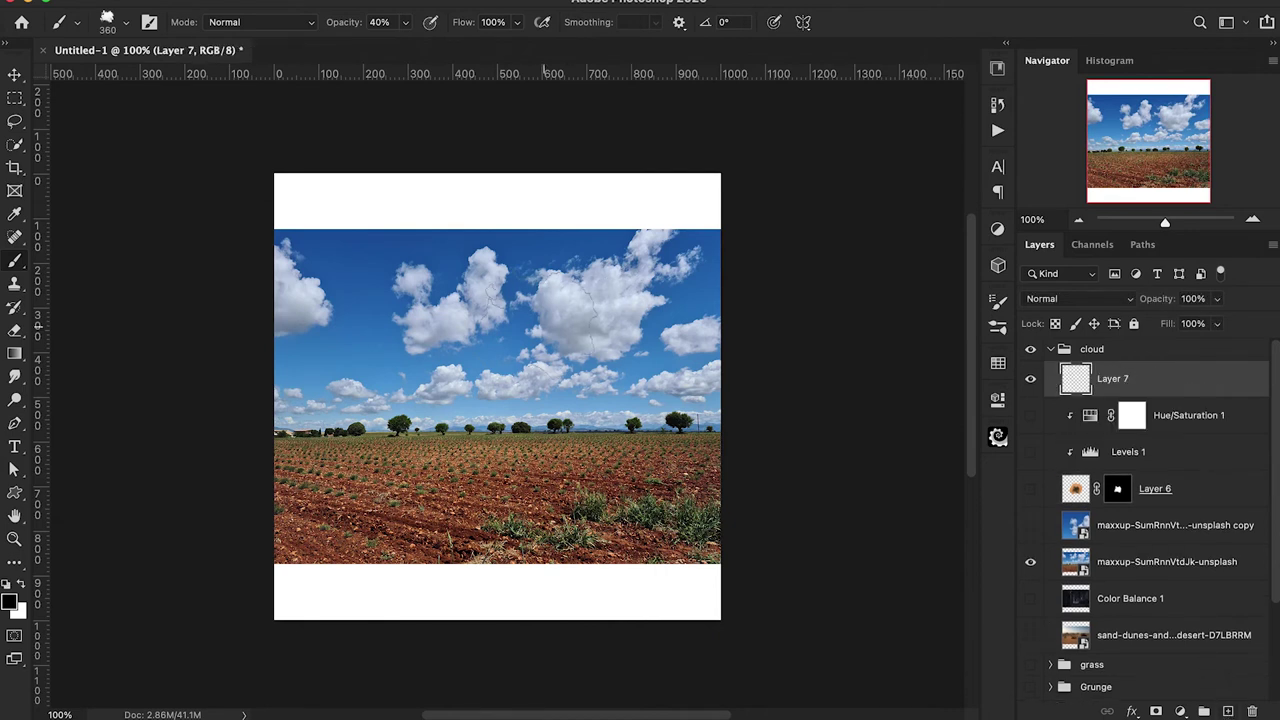
Step: Try stamping white clouds into the sky with the 175 px cloud brush at 80% and 30% opacity
key("x")
left_click(356, 348)
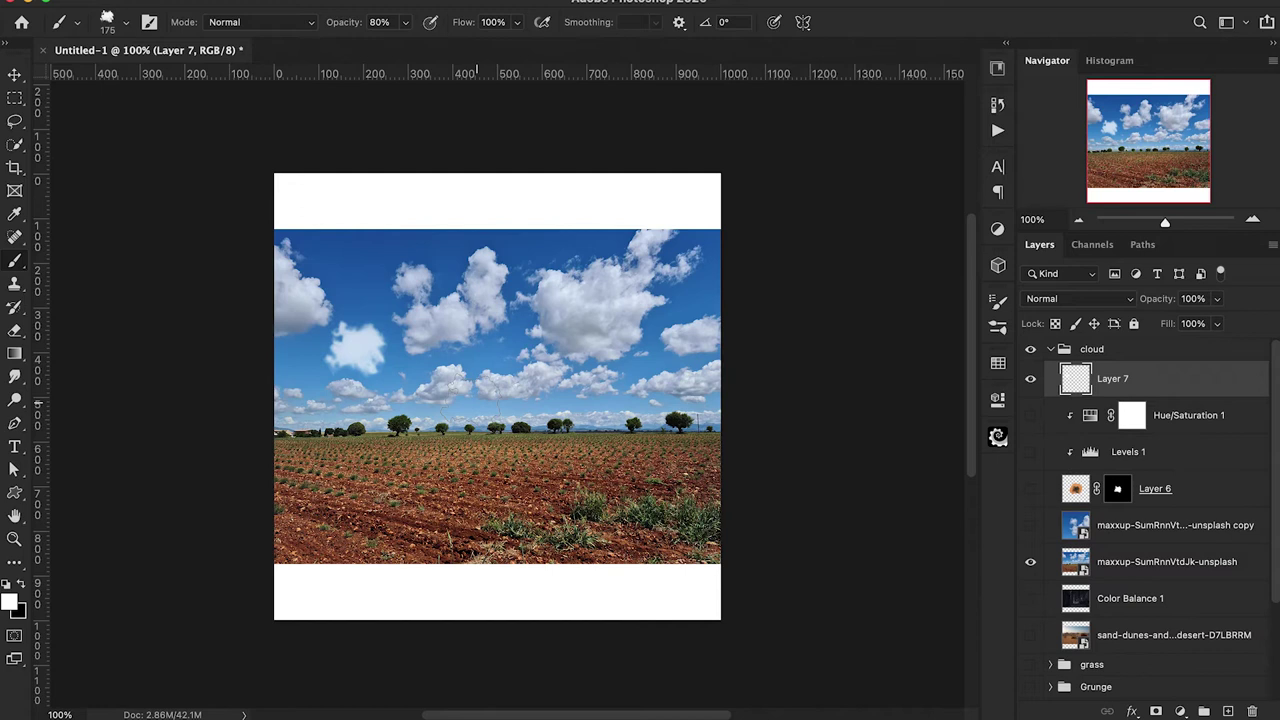
key("ctrl+z")
key("3")
left_click(356, 345)
left_click(351, 272)
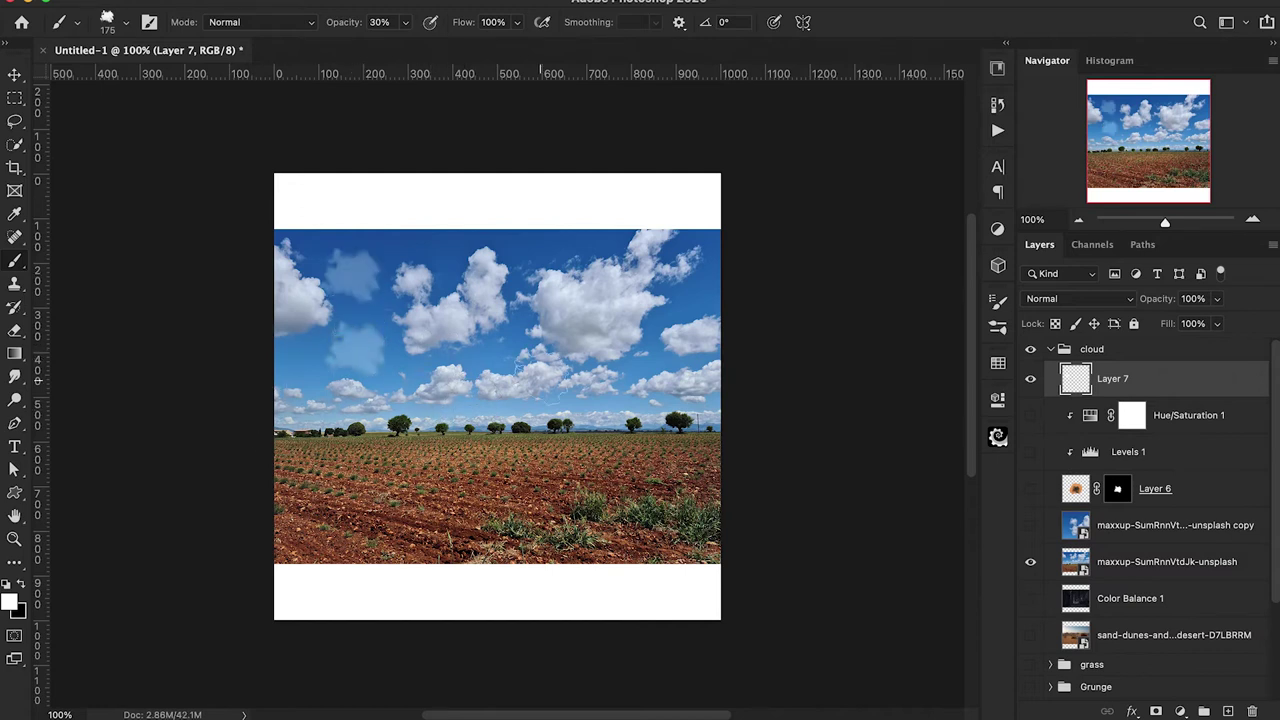
key("ctrl+z")
key("ctrl+z")
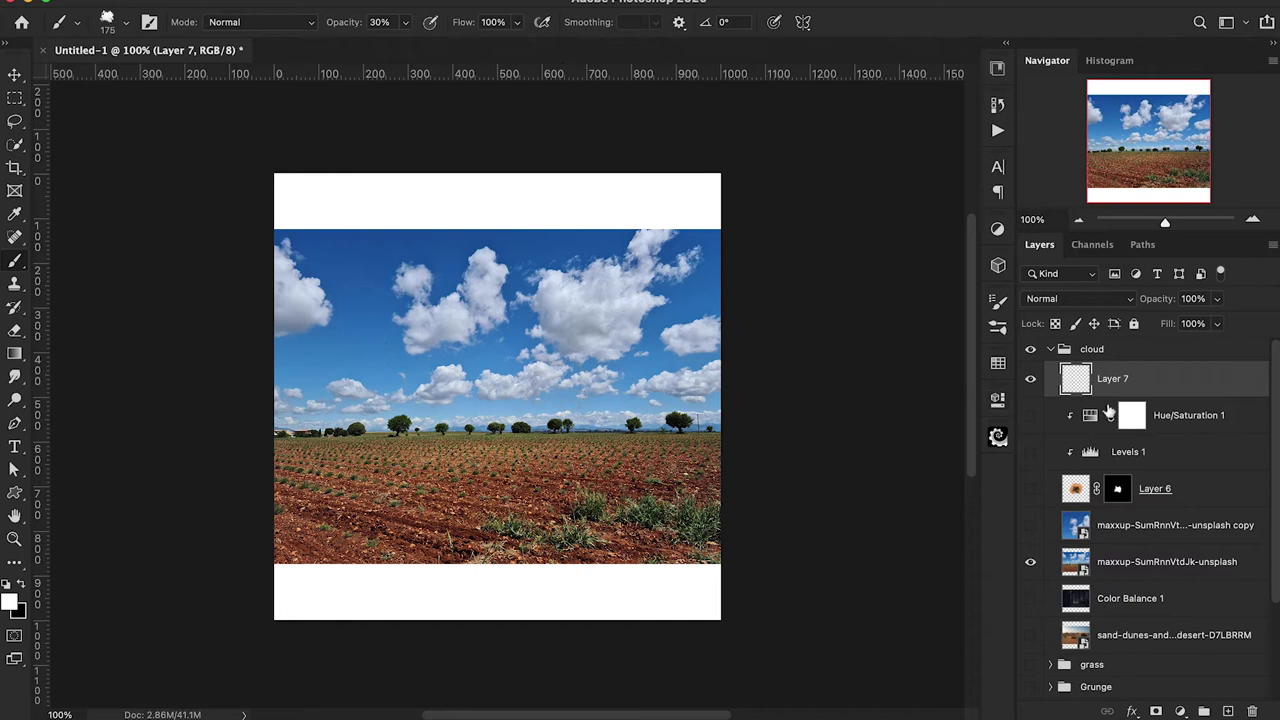
Step: Stamp a white cloud into the upper sky at 100% opacity and delete the layer holding it
key("0")
left_click(356, 268)
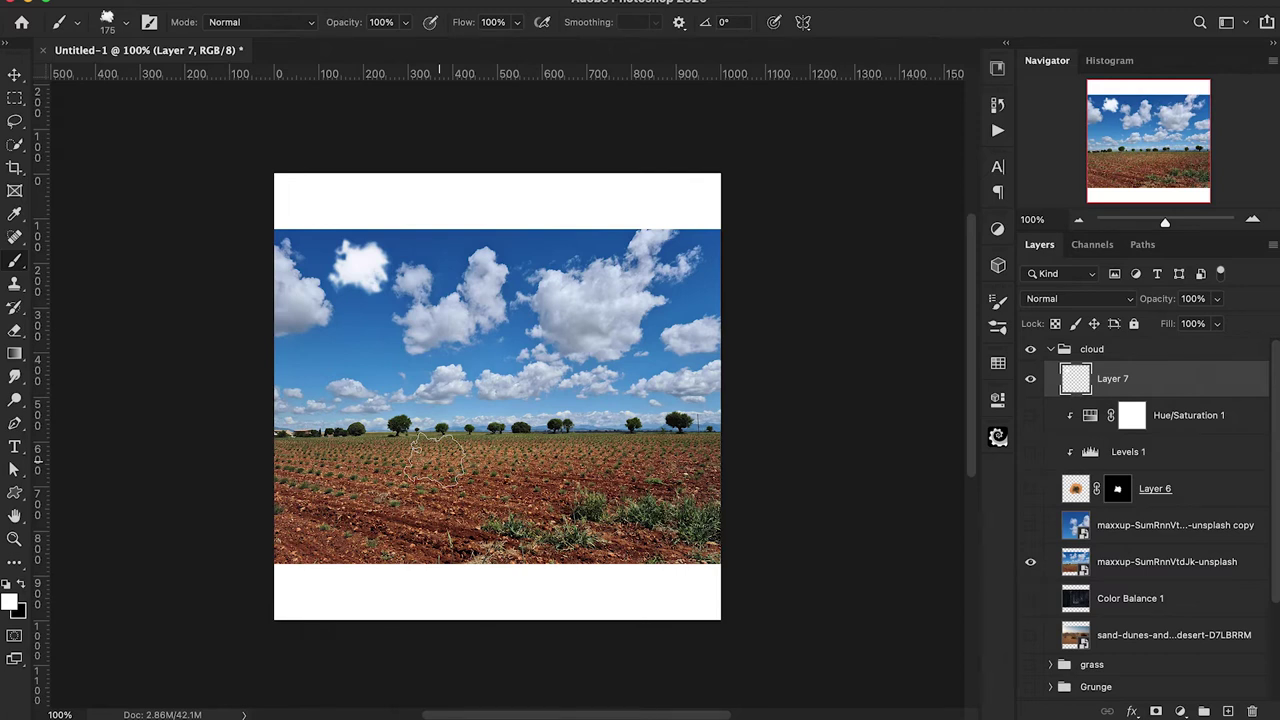
key("BackSpace")
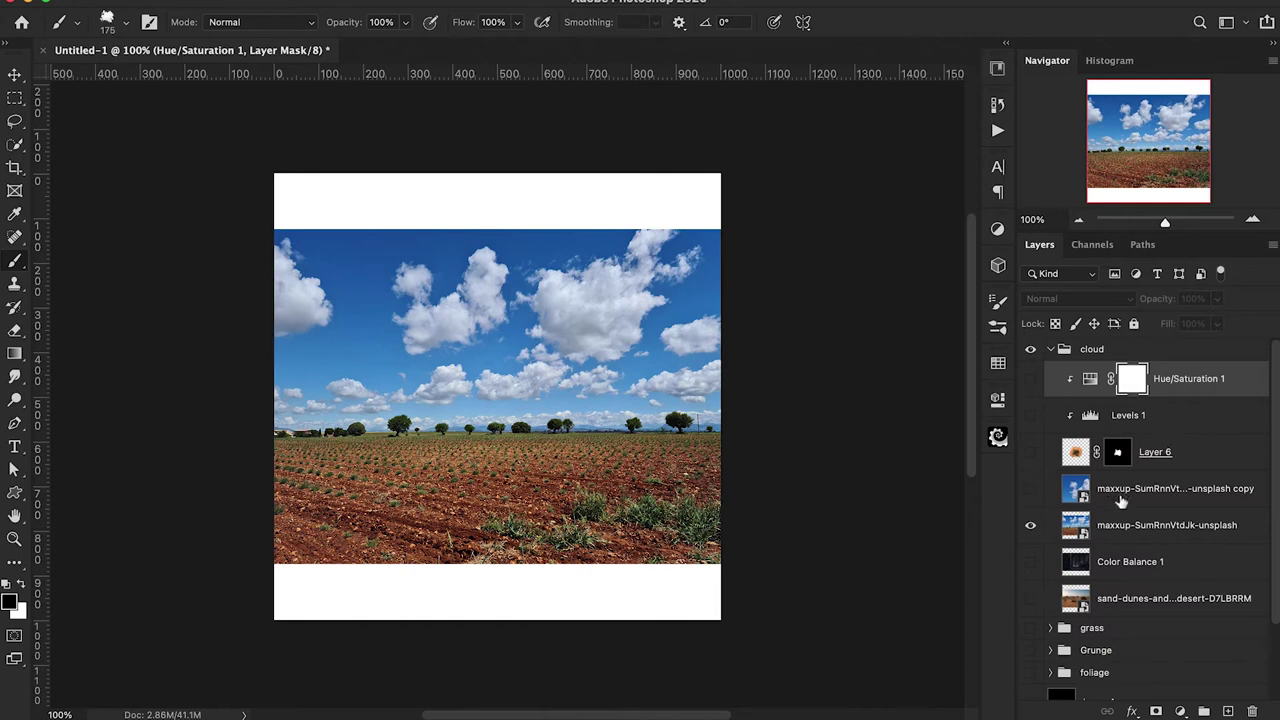
Step: Hide the sky photo, place an empty Layer 7 above the city layer, and show and select the city layer
key("ctrl+z")
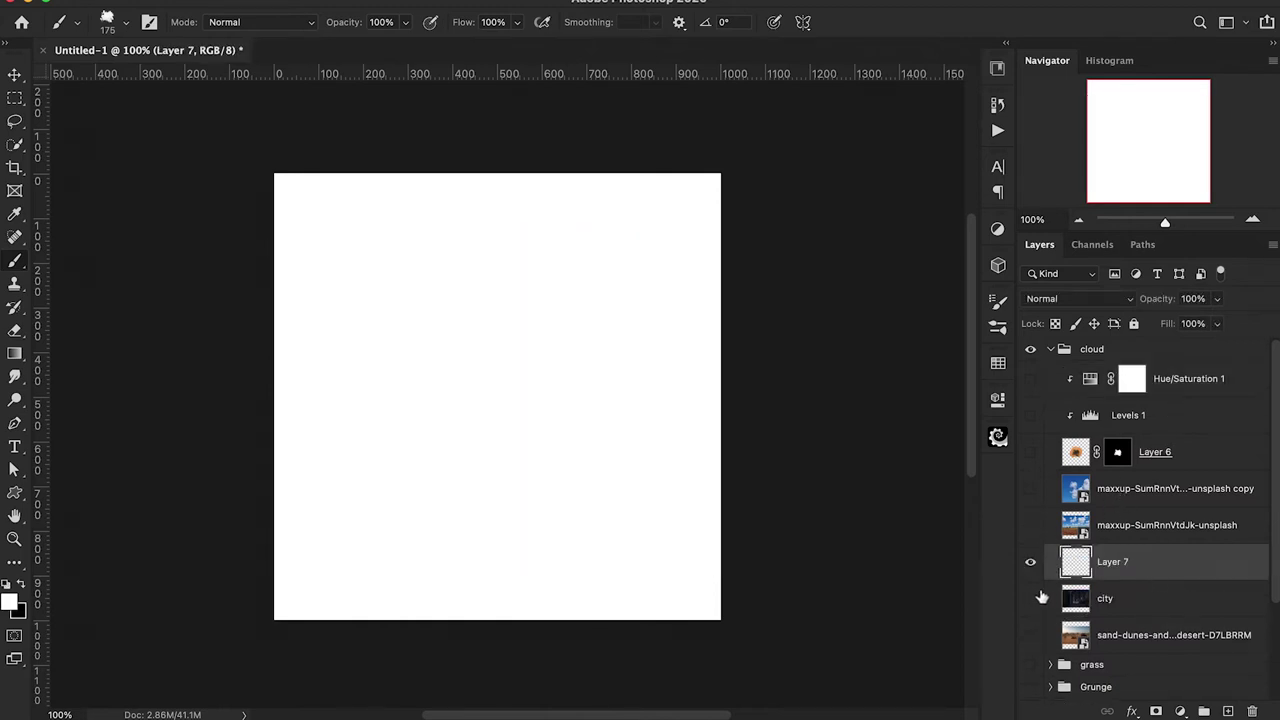
left_click(1031, 598)
left_click(1128, 600)
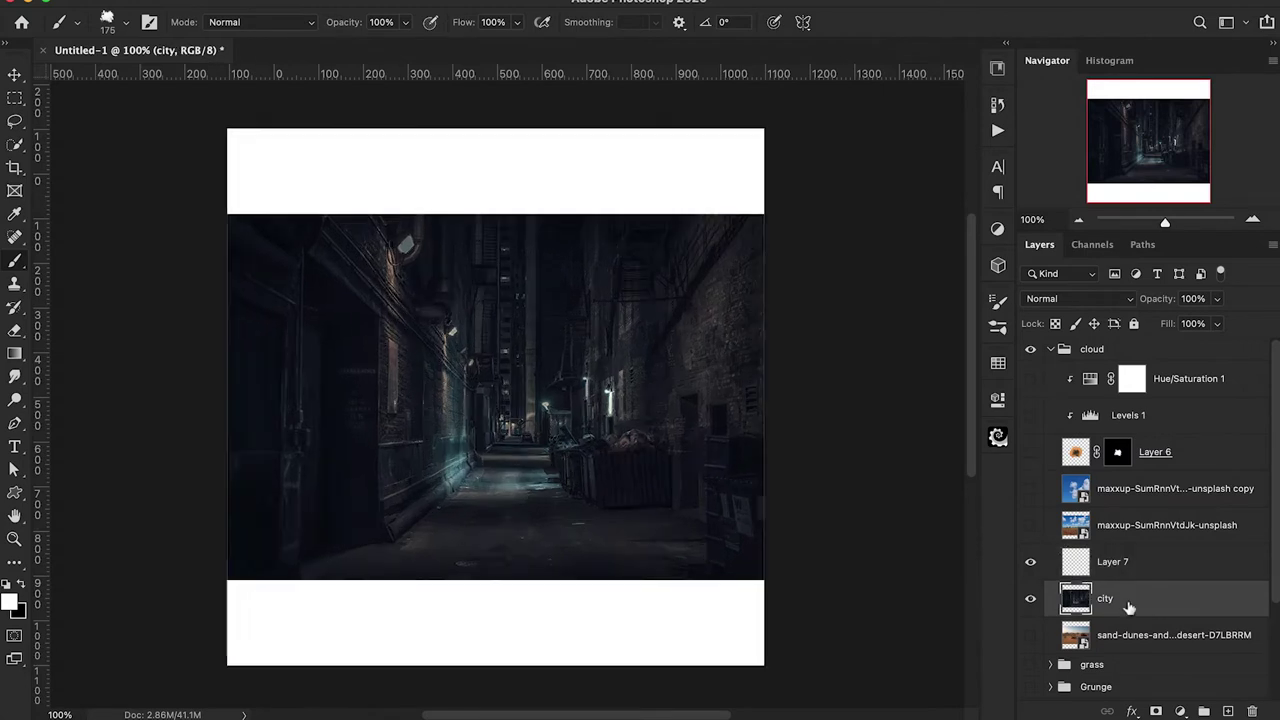
Step: Sample the teal light in the alley, lighten it to a pale cyan foreground colour, and set the brush opacity to 10%
key("ctrl+plus")
key("ctrl+d")
left_click(428, 528, "alt")
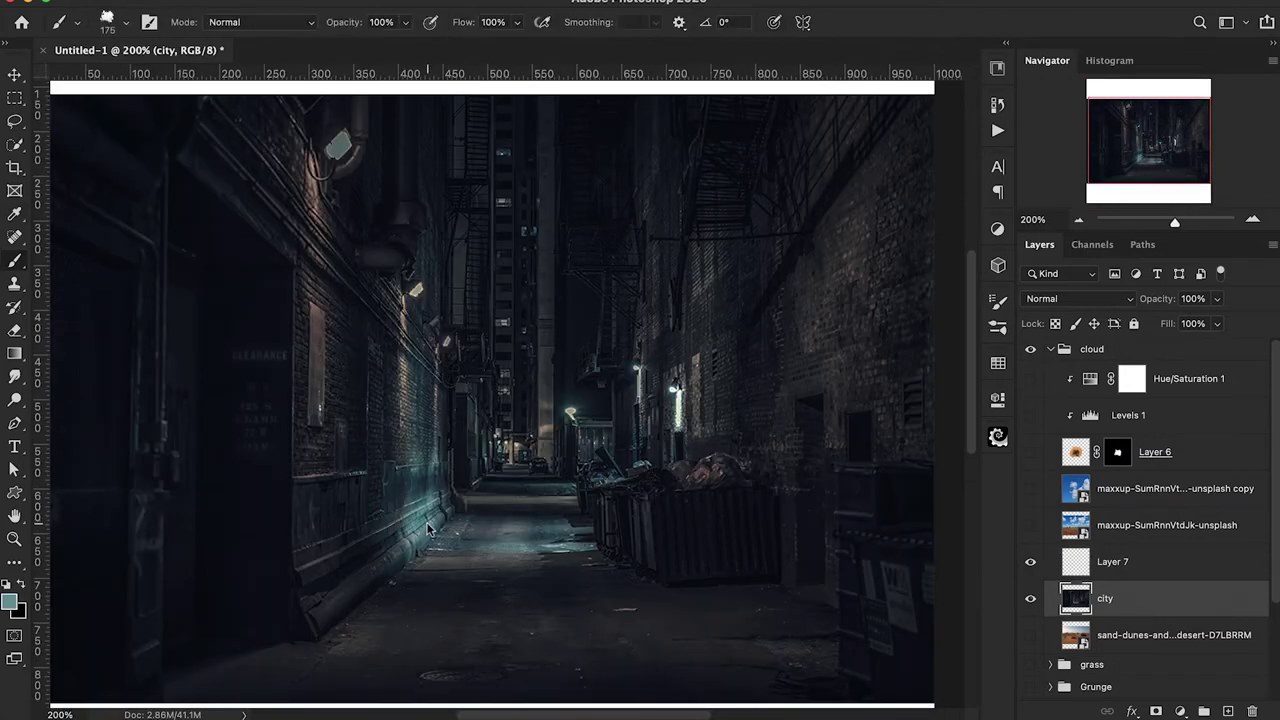
left_click(9, 603)
mouse_move(880, 54)
left_mouse_down()
mouse_move(855, 40)
mouse_move(857, 8)
left_mouse_up()
left_click(1191, 34)
key("1")
Step: Try painting pale cyan mist over the dumpsters directly on the city layer and undo the strokes
mouse_move(512, 364)
left_mouse_down()
mouse_move(520, 440)
mouse_move(560, 500)
mouse_move(757, 410)
mouse_move(729, 497)
mouse_move(428, 528)
left_mouse_up()
key("ctrl+z")
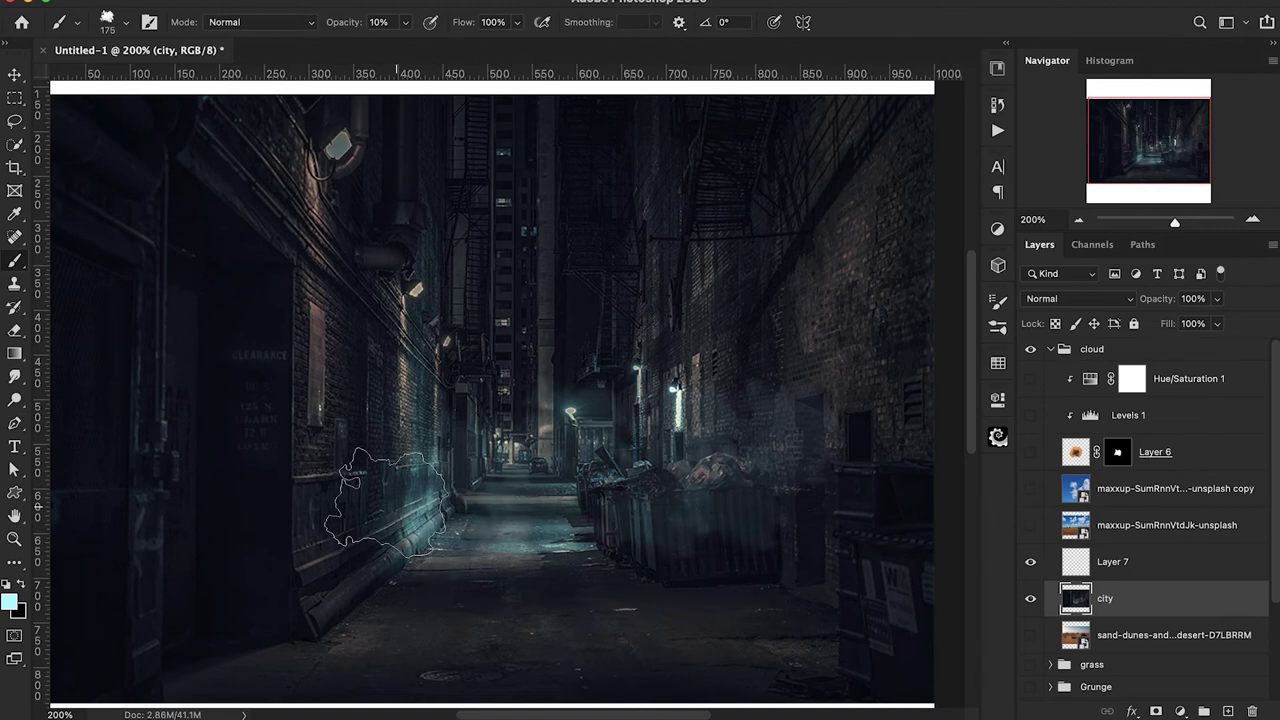
key("ctrl+z")
key("ctrl+z")
key("ctrl+z")
key("ctrl+z")
key("ctrl+z")
key("ctrl+z")
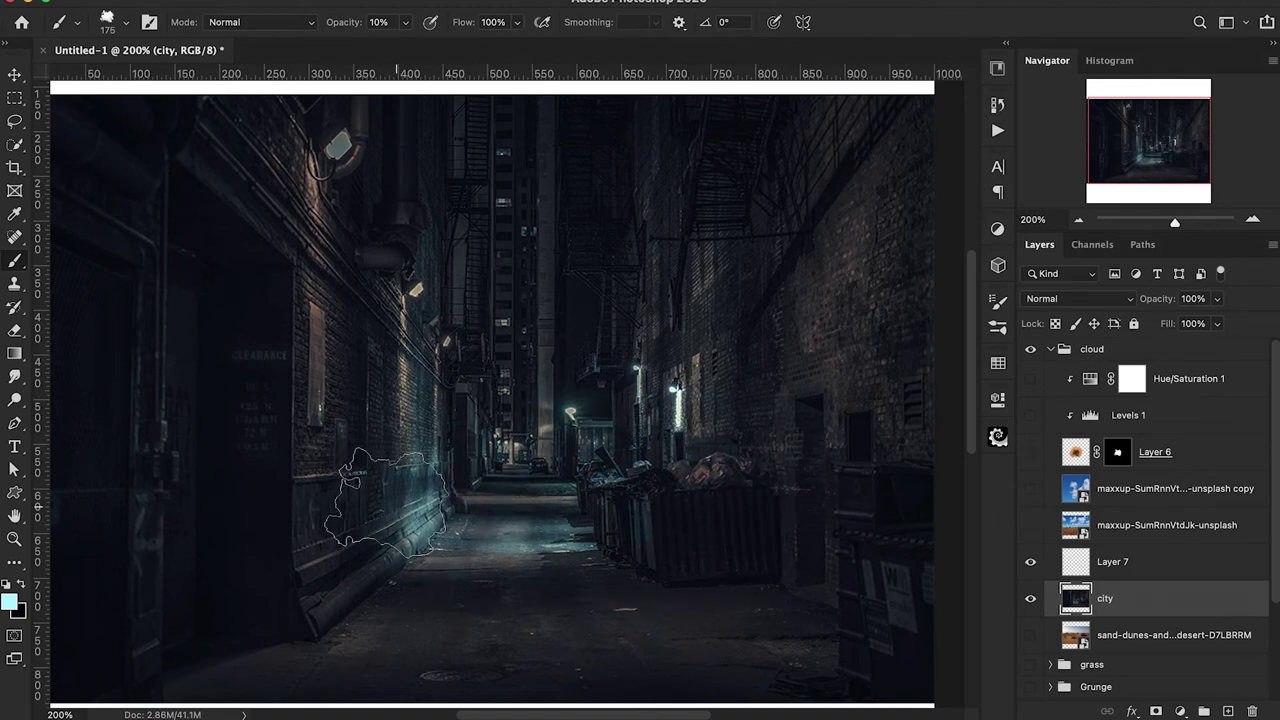
Step: Select Layer 7 for painting and set the cloud brush to 20% spacing with Shape Dynamics at 38% size jitter
left_click(1076, 566)
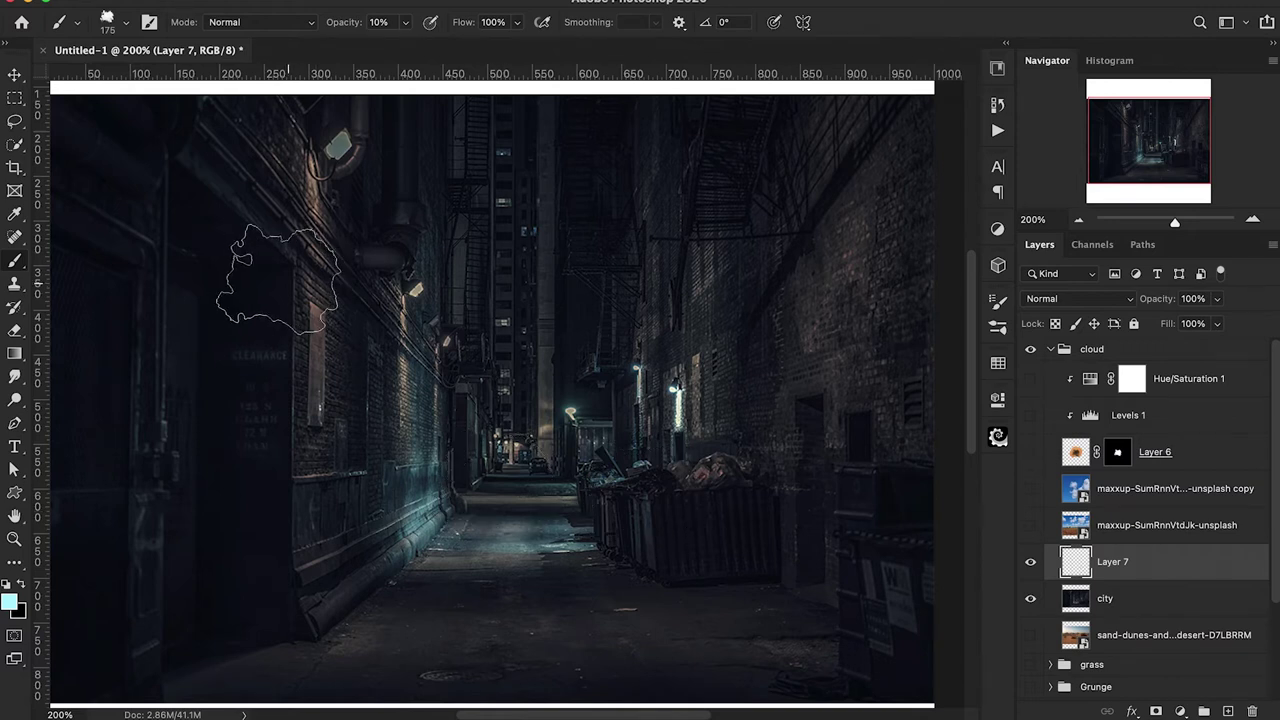
left_click(149, 22)
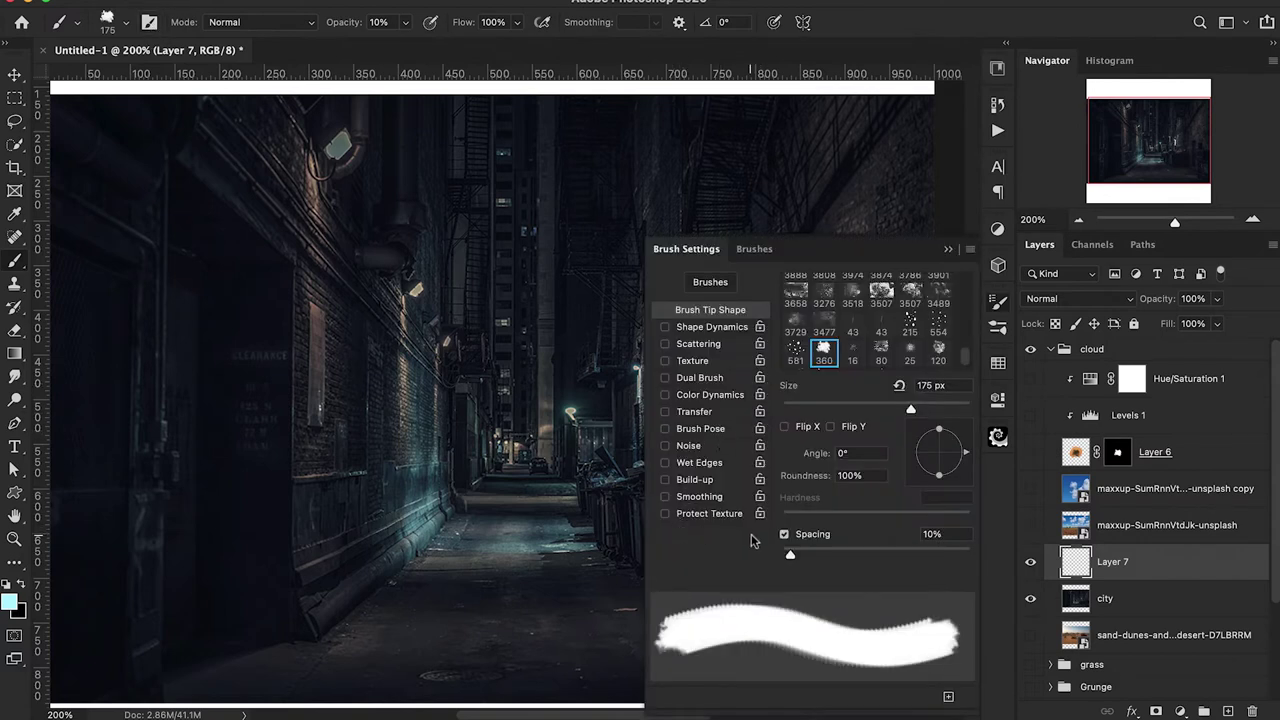
left_click_drag(790, 558, 800, 558)
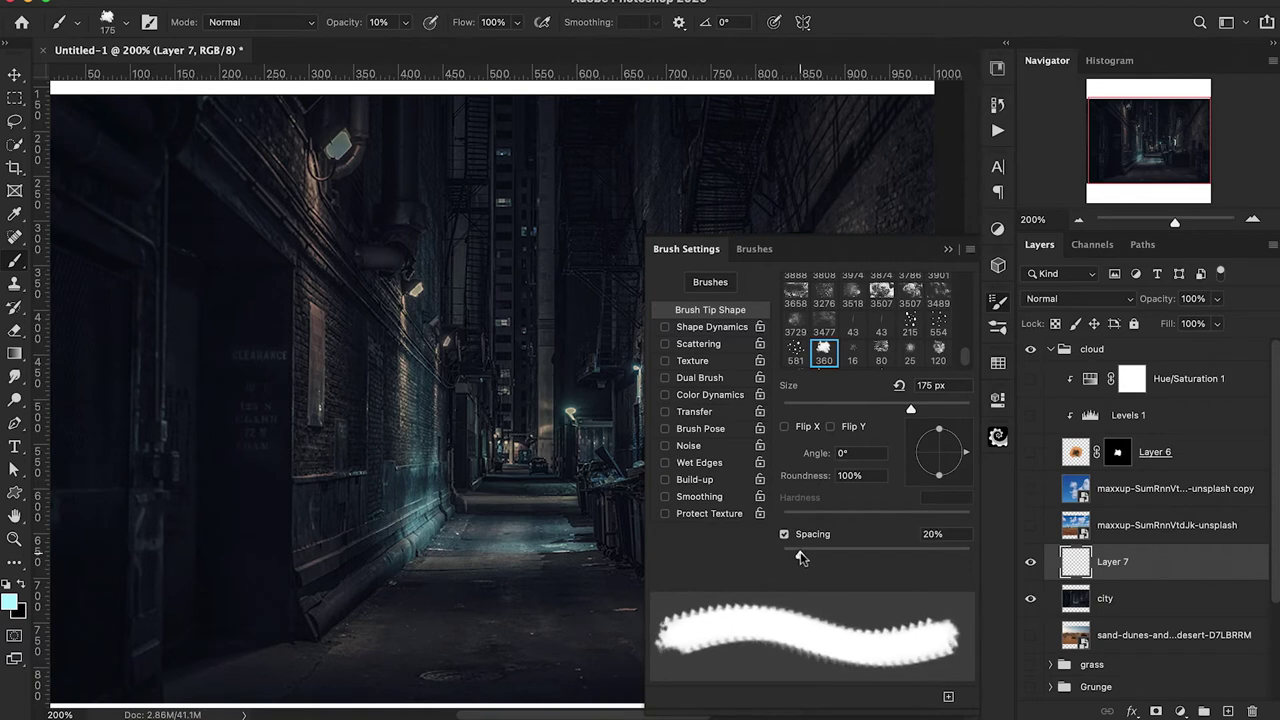
left_click(700, 327)
left_click_drag(780, 304, 852, 306)
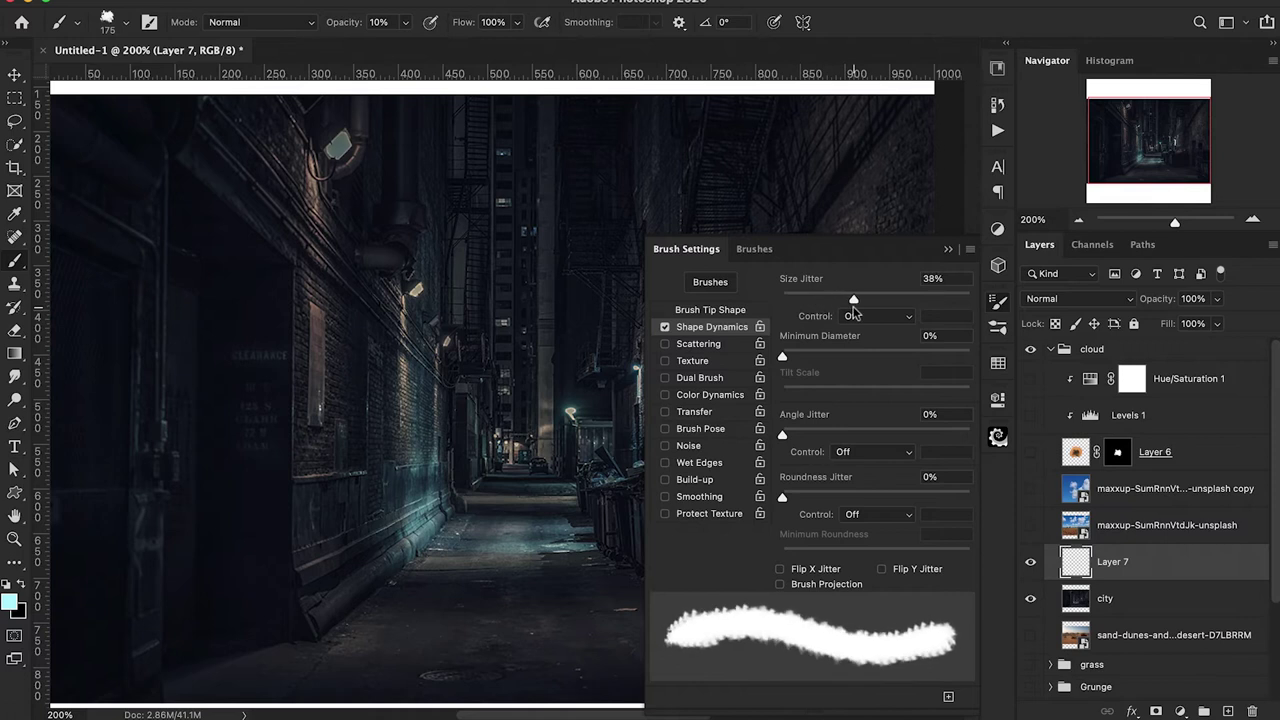
Step: Set the cloud brush's minimum diameter to 13% and angle jitter to 100%, and enable Scattering with 33% scatter
left_click_drag(782, 356, 807, 357)
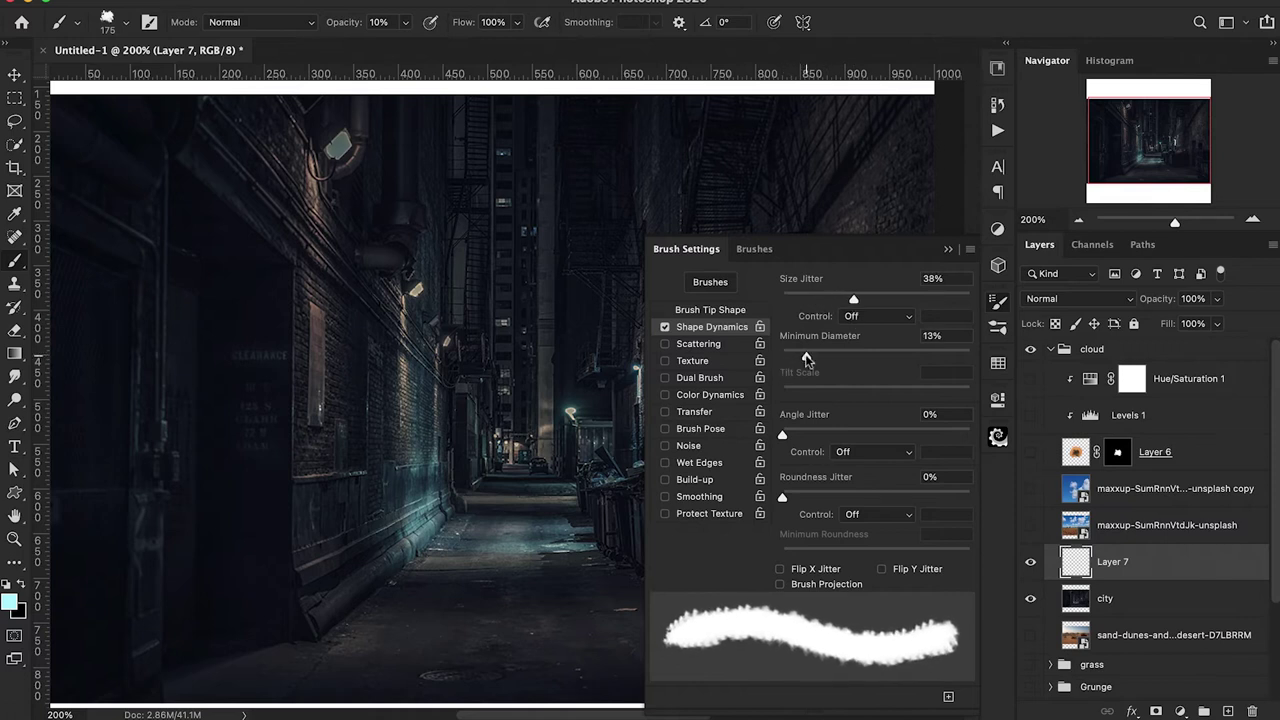
left_click_drag(783, 438, 1115, 487)
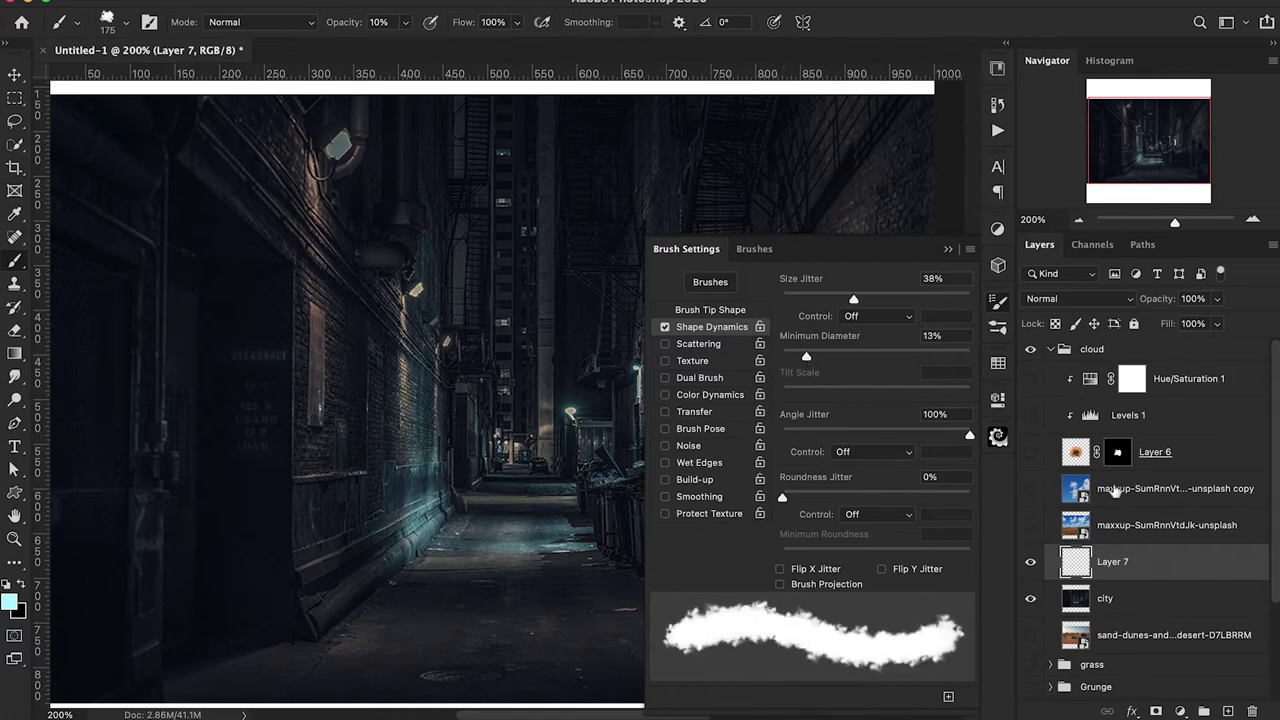
left_click(692, 345)
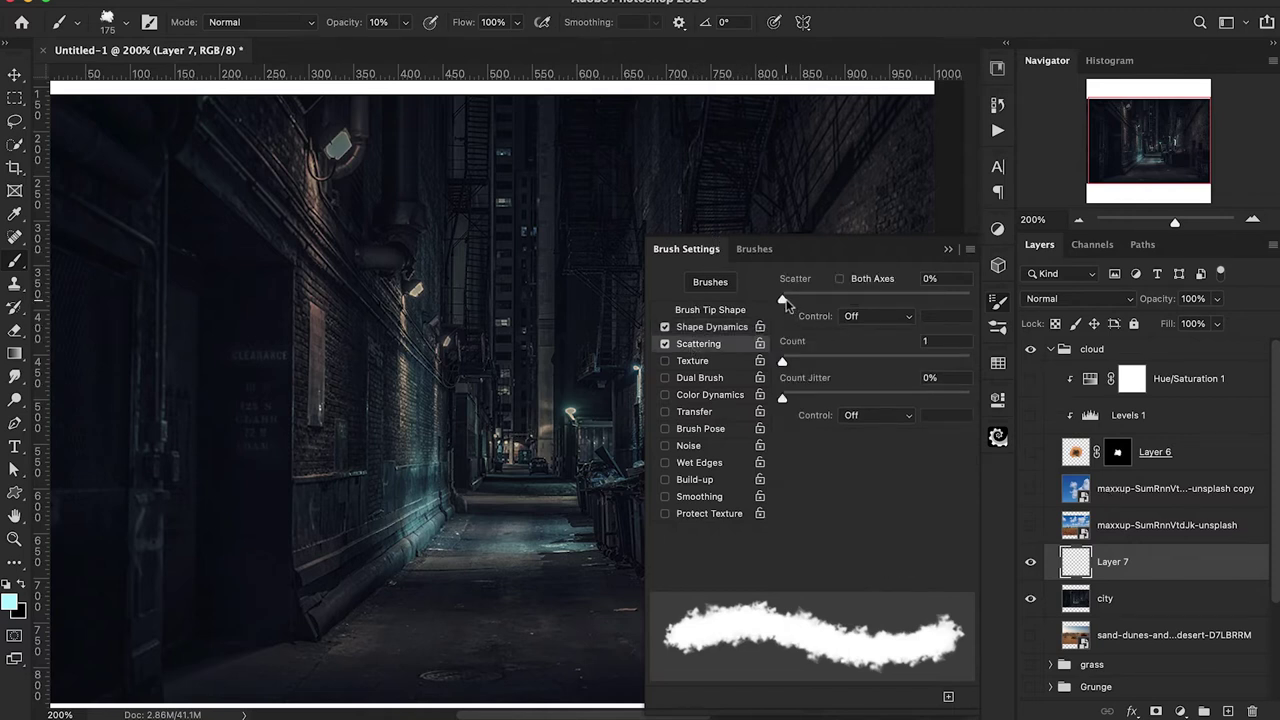
left_click_drag(785, 303, 790, 303)
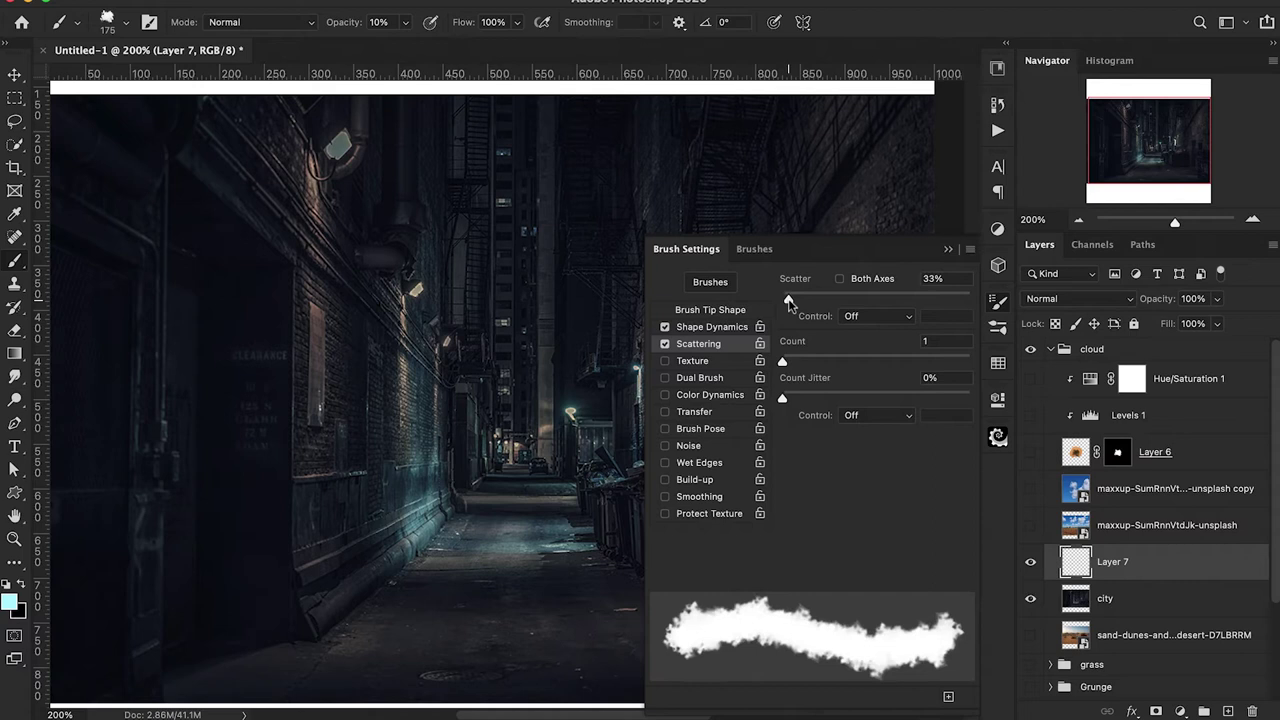
Step: Enable Transfer for the cloud brush with 25% opacity jitter, and recheck its tip shape and Shape Dynamics settings
left_click(690, 413)
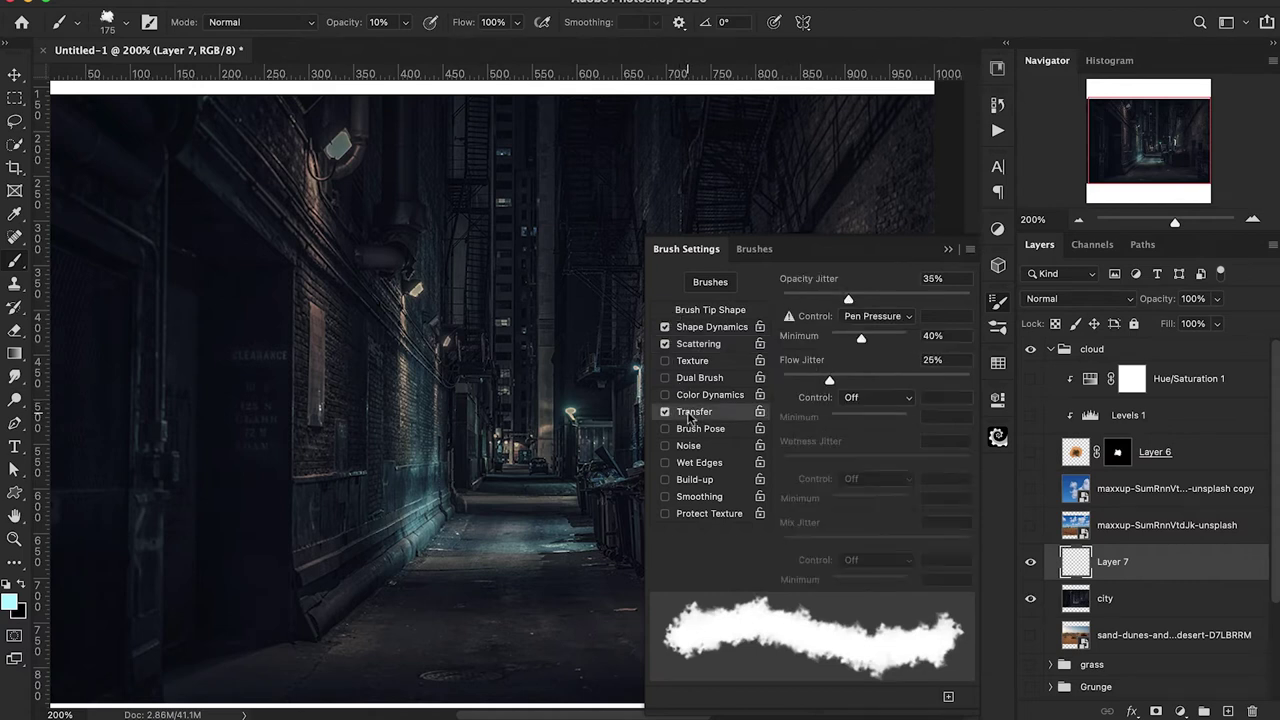
mouse_move(848, 297)
left_mouse_down()
mouse_move(888, 302)
mouse_move(836, 306)
left_mouse_up()
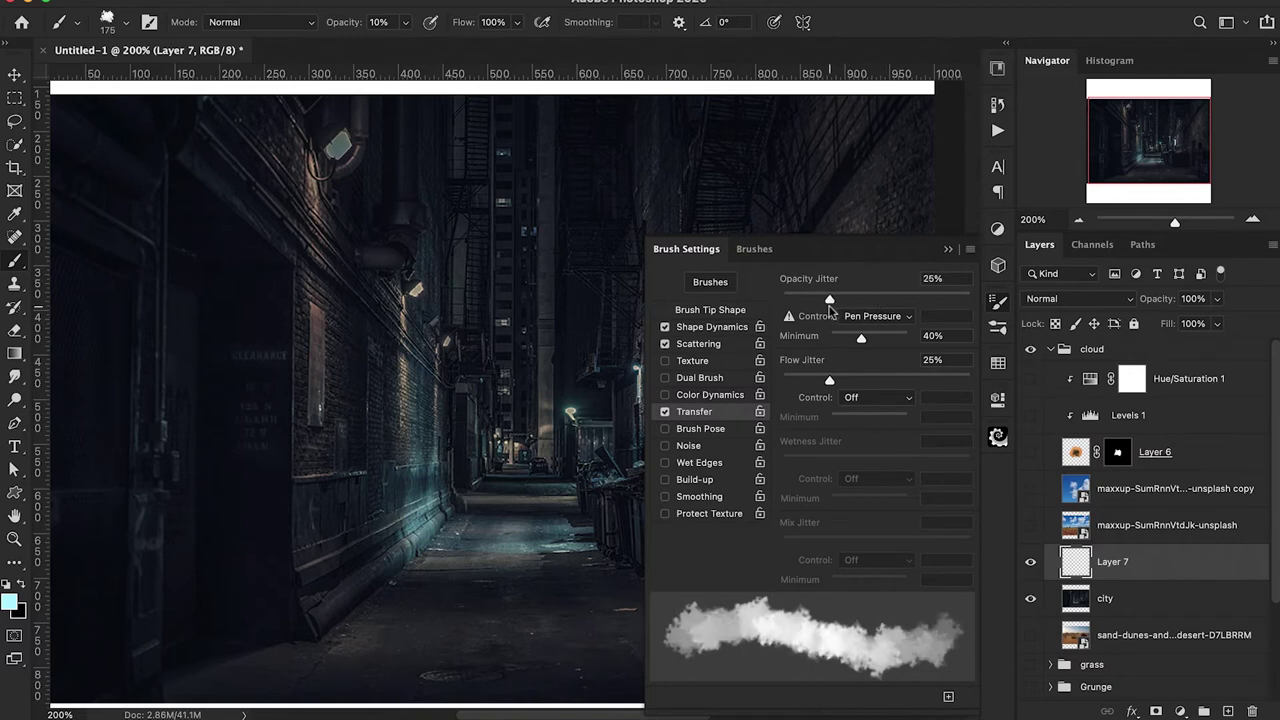
left_click(711, 311)
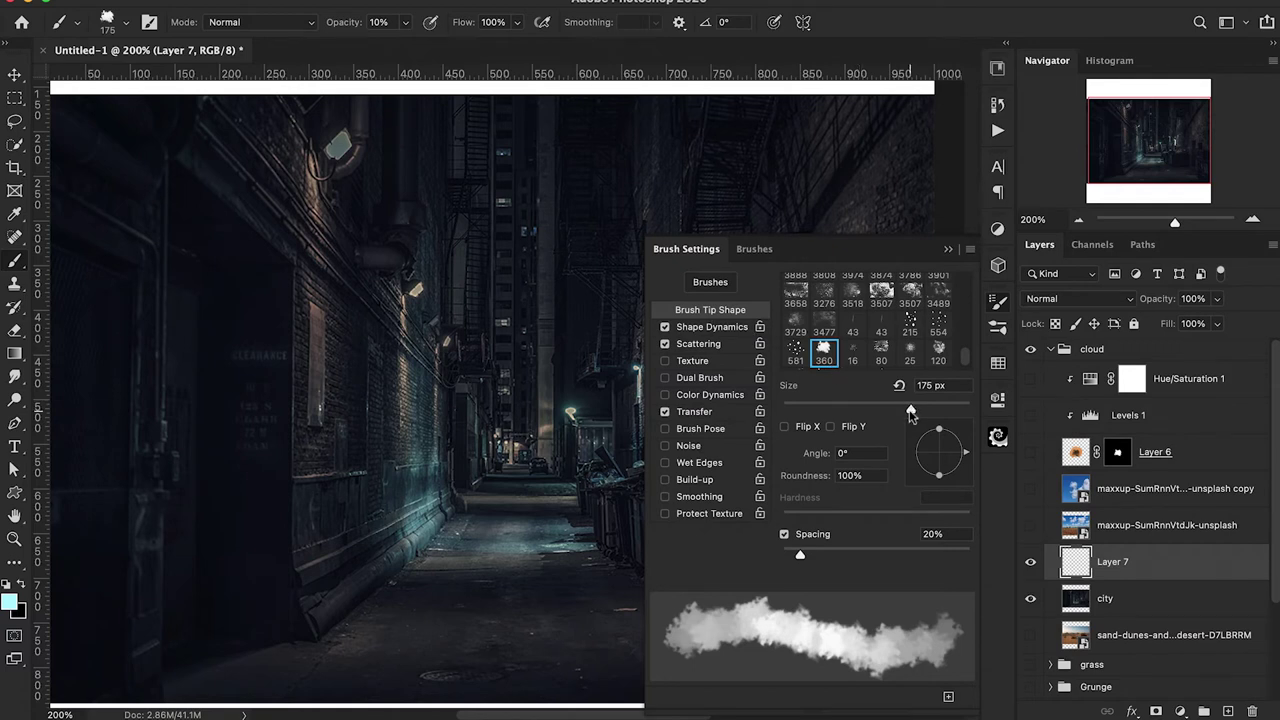
left_click(709, 327)
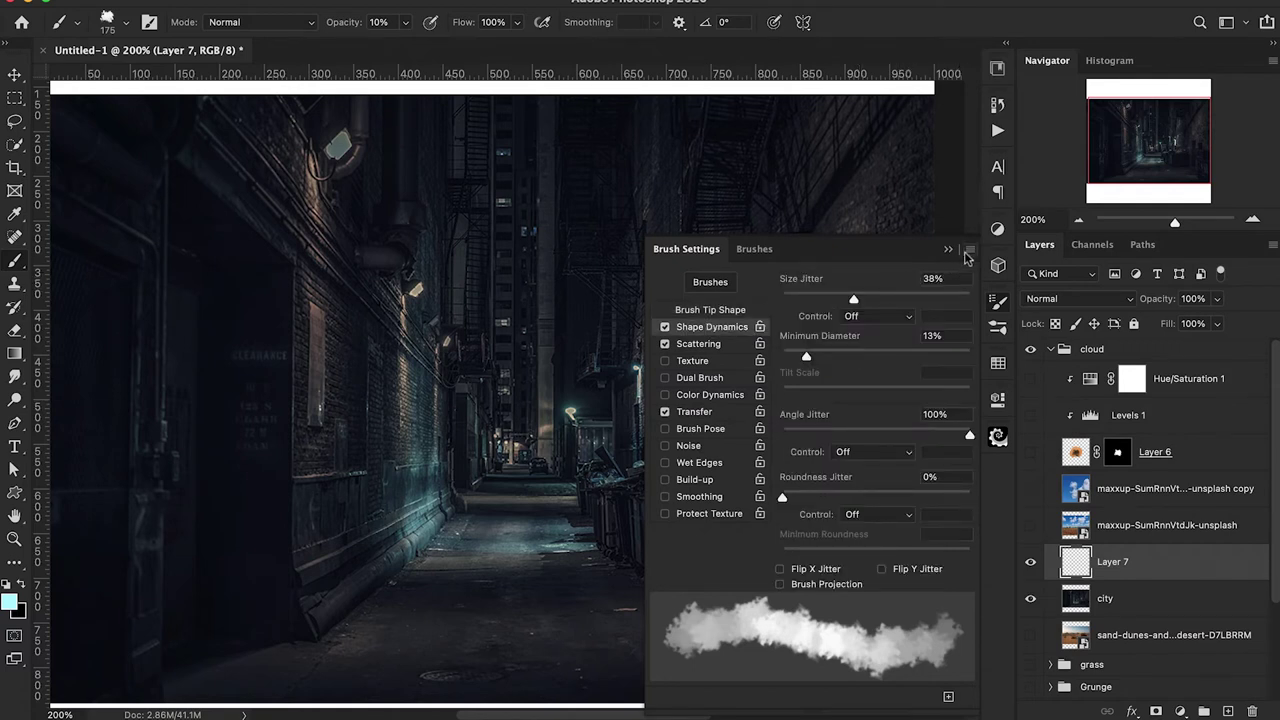
Step: Save the configured brush as a new preset named "cloud preset_1" and check it in the brush list
left_click(969, 252)
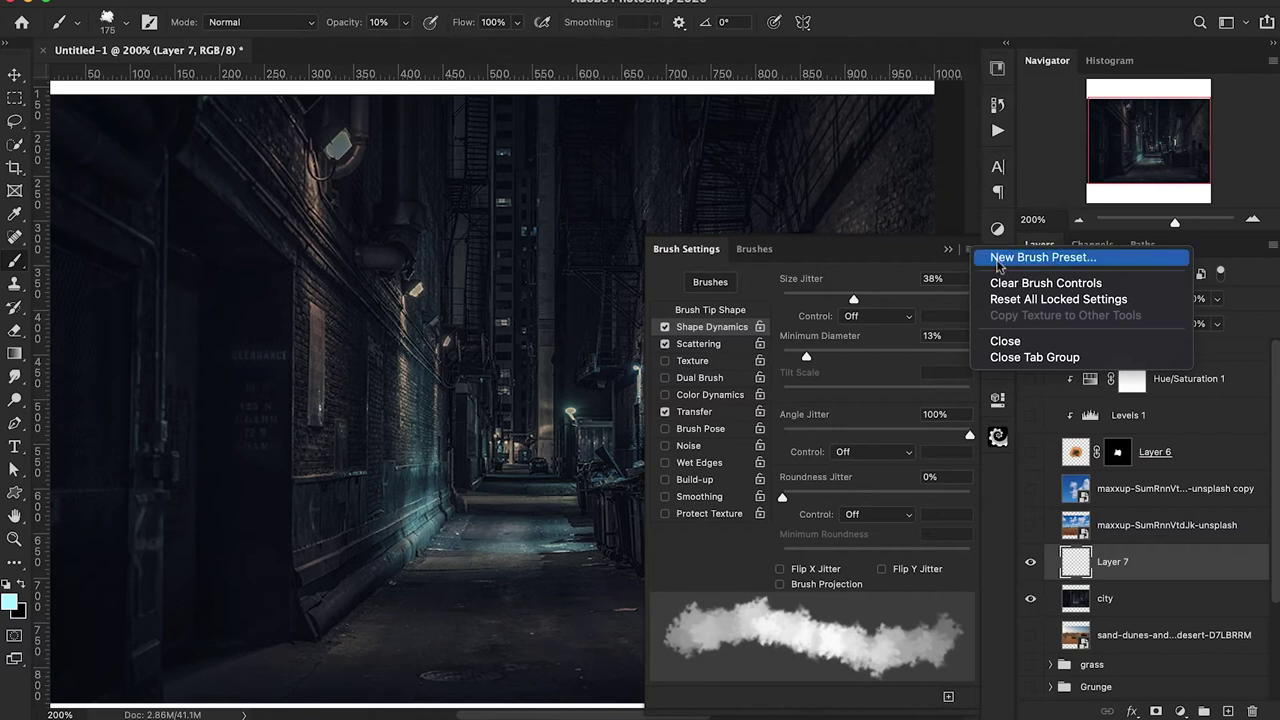
left_click(1007, 258)
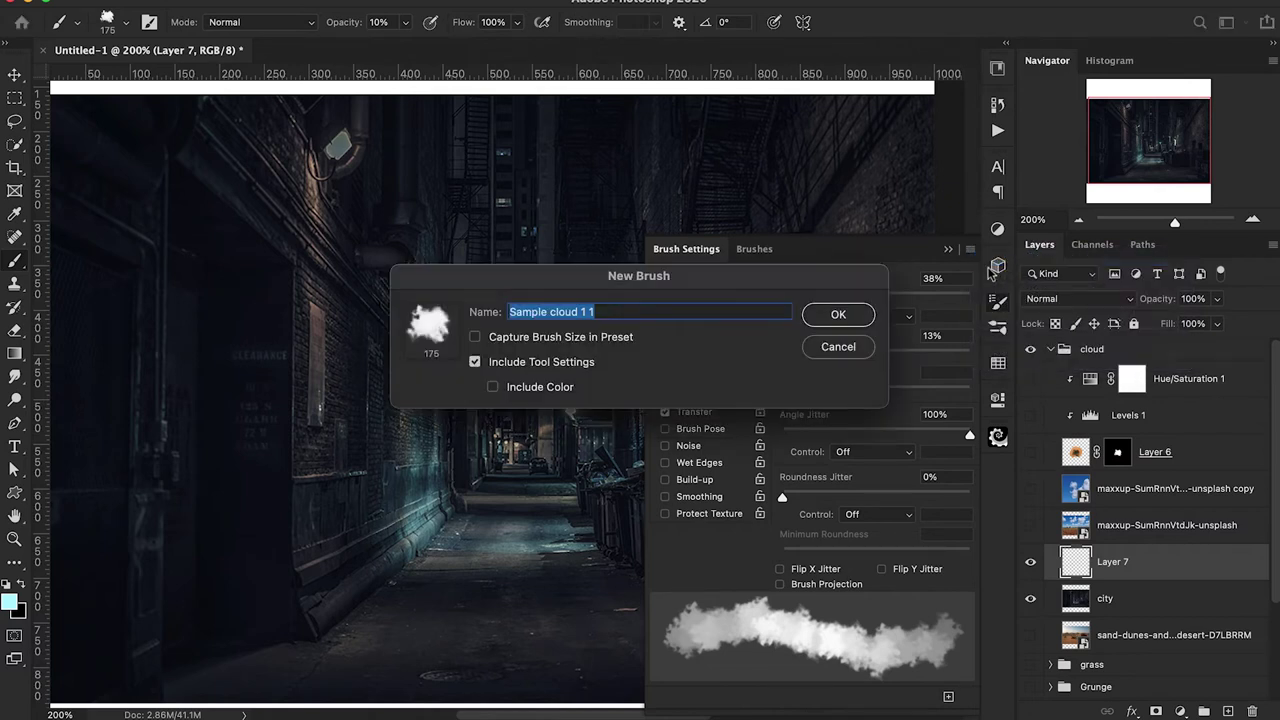
type("cloud preset_1")
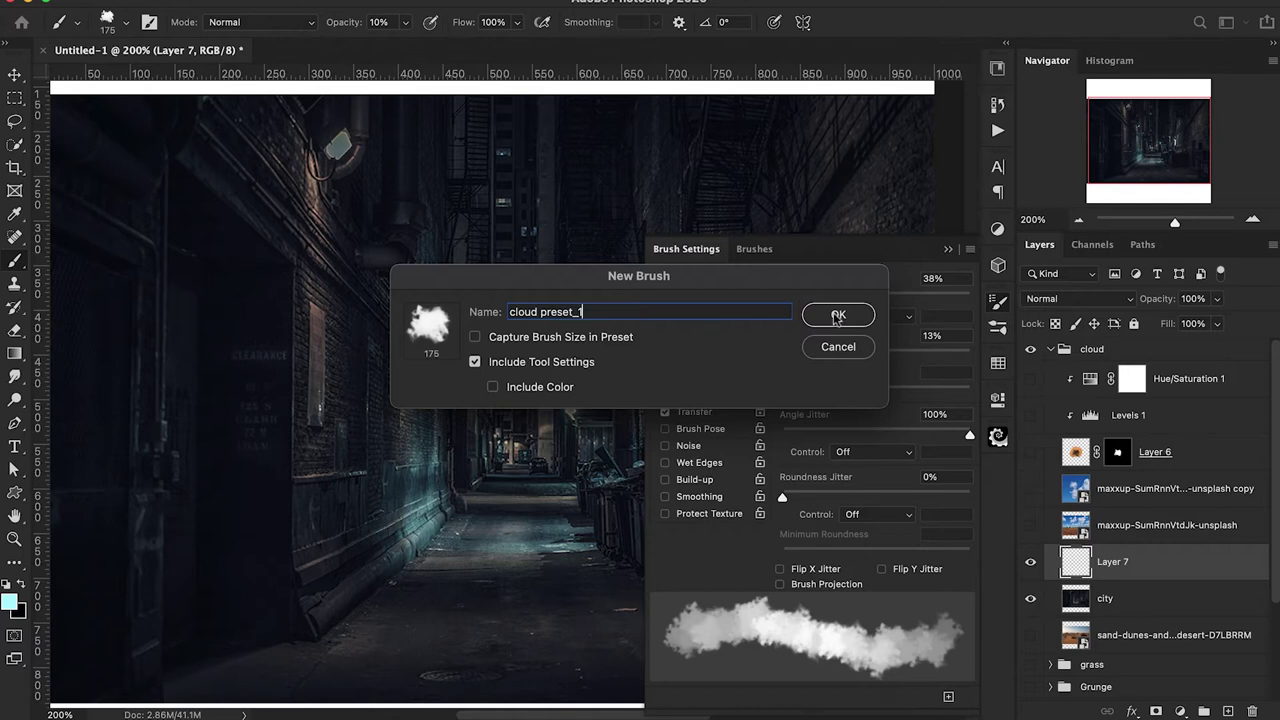
left_click(839, 316)
left_click(948, 249)
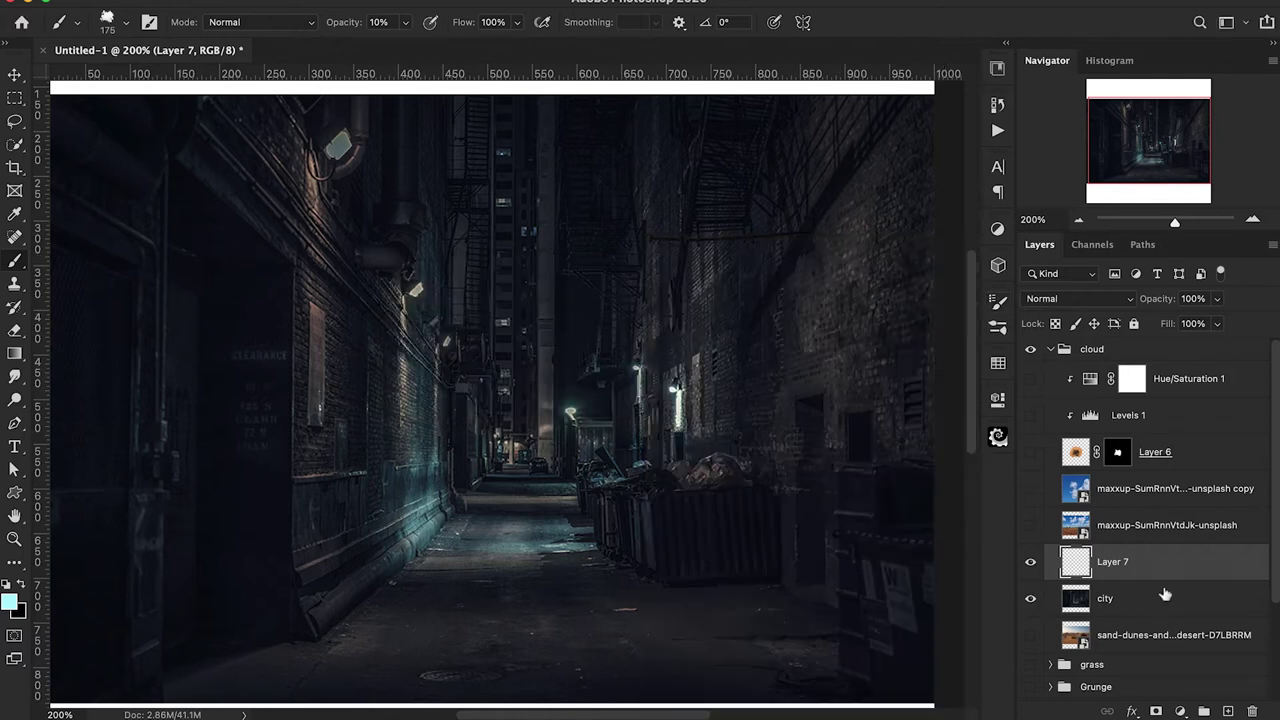
left_click(125, 22)
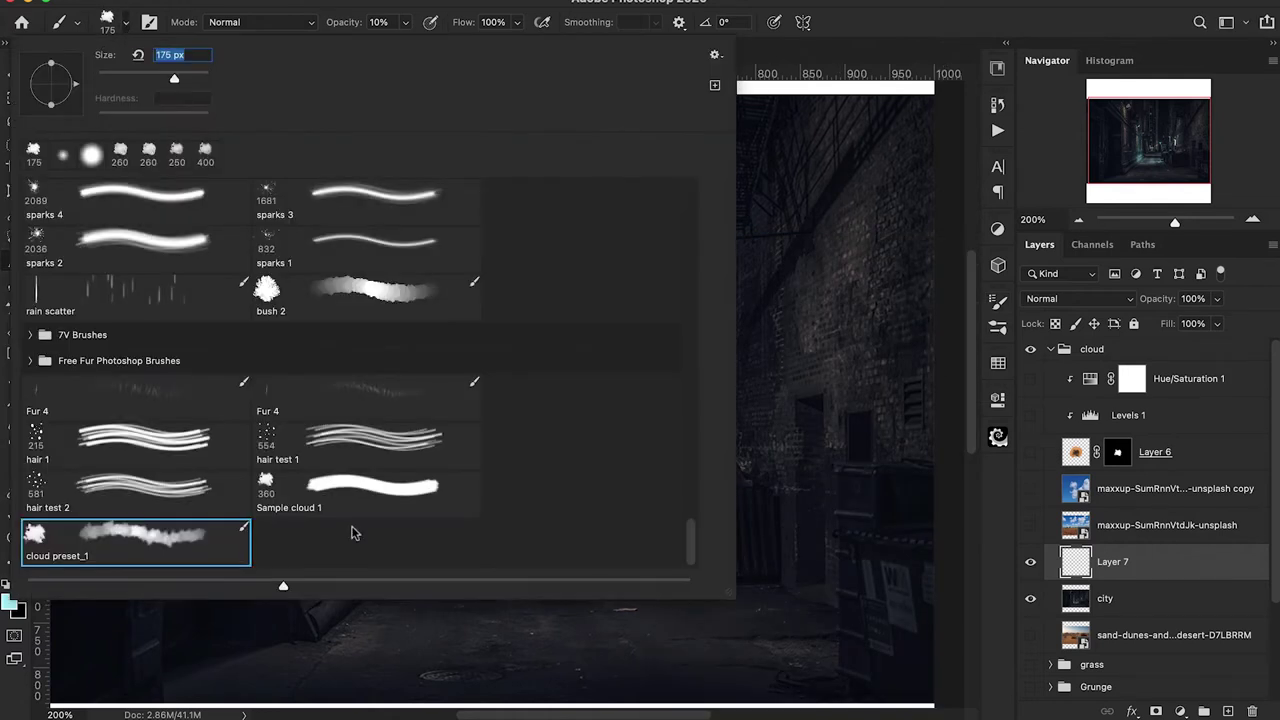
left_click(128, 28)
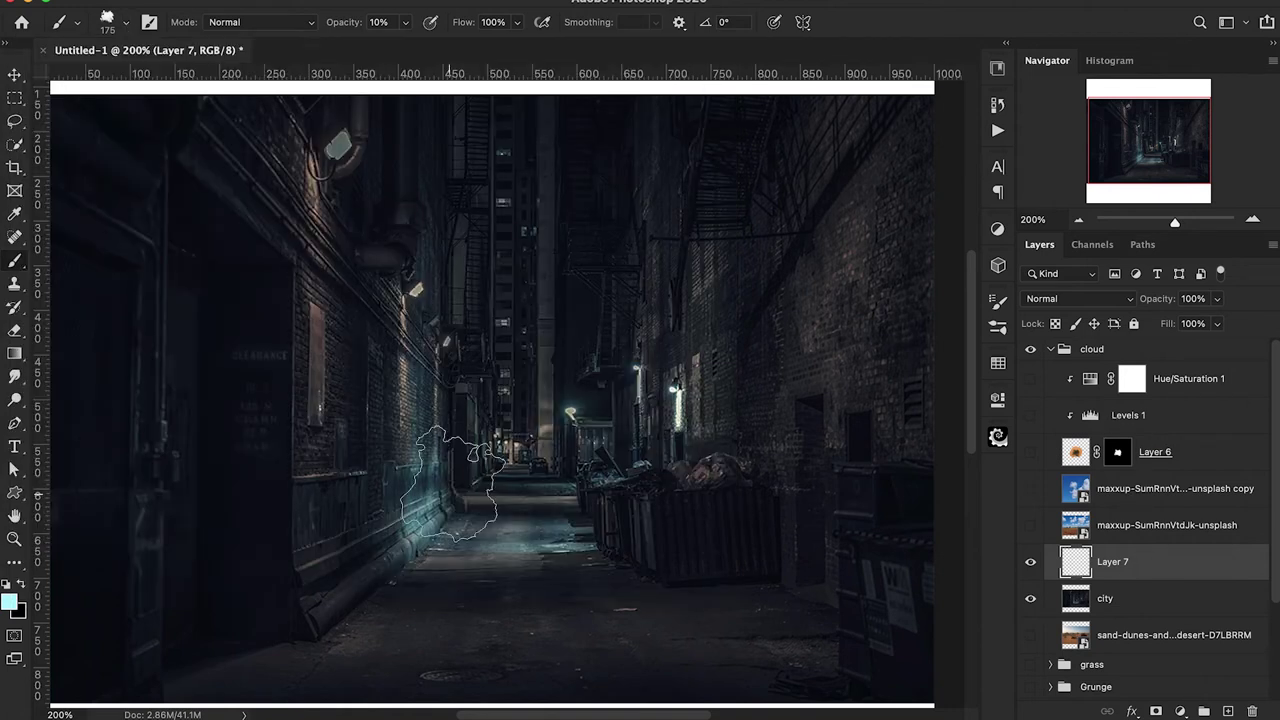
Step: Set the brush flow to 15% and paint faint cyan mist across the alley walls and dumpsters on Layer 7 at 20% and 10% opacity
left_click_drag(462, 22, 390, 27)
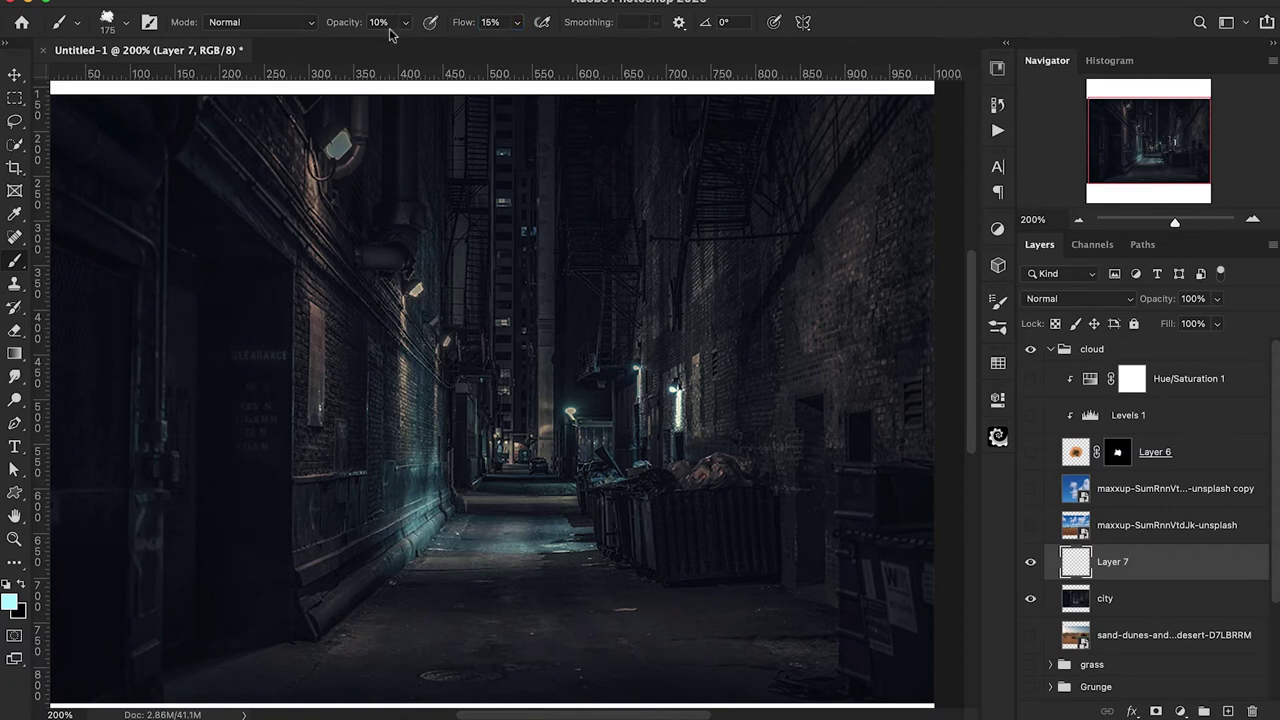
key("2")
mouse_move(632, 502)
left_mouse_down()
mouse_move(473, 392)
mouse_move(799, 409)
mouse_move(690, 536)
mouse_move(795, 573)
mouse_move(392, 557)
mouse_move(368, 600)
mouse_move(112, 610)
mouse_move(410, 537)
mouse_move(295, 475)
mouse_move(368, 438)
mouse_move(197, 542)
mouse_move(406, 482)
mouse_move(360, 400)
left_mouse_up()
key("1")
mouse_move(370, 357)
left_mouse_down()
mouse_move(270, 385)
mouse_move(95, 518)
mouse_move(418, 395)
mouse_move(799, 386)
mouse_move(470, 360)
mouse_move(838, 418)
left_mouse_up()
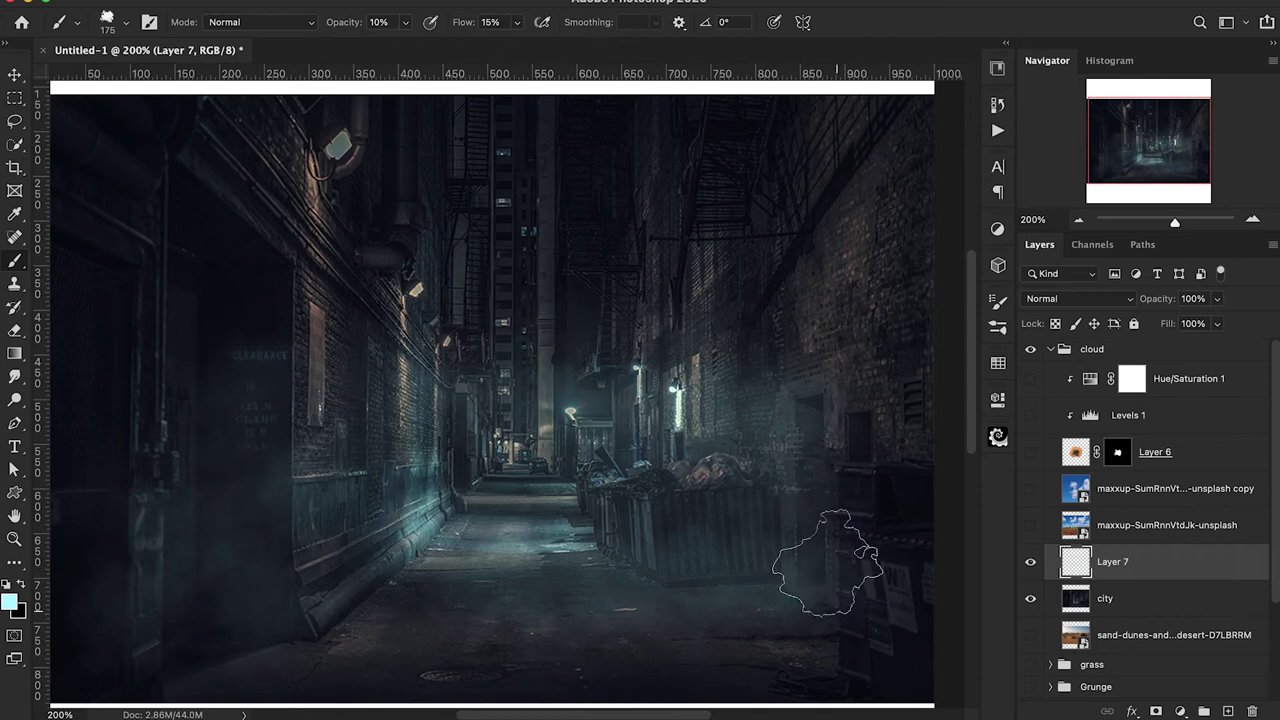
Step: Paint more mist across the alley floor from the doorway to the dumpsters, and enlarge the brush to 400 px
scroll(829, 540, "down", 3)
mouse_move(380, 528)
left_mouse_down()
mouse_move(373, 433)
mouse_move(585, 532)
mouse_move(185, 567)
mouse_move(686, 534)
mouse_move(814, 557)
left_mouse_up()
scroll(814, 557, "left", 2)
scroll(814, 557, "up", 1)
mouse_move(272, 497)
left_mouse_down()
mouse_move(454, 548)
mouse_move(799, 570)
mouse_move(829, 557)
left_mouse_up()
scroll(814, 429, "up", 2)
key("bracketright")
key("bracketright")
key("bracketright")
key("bracketright")
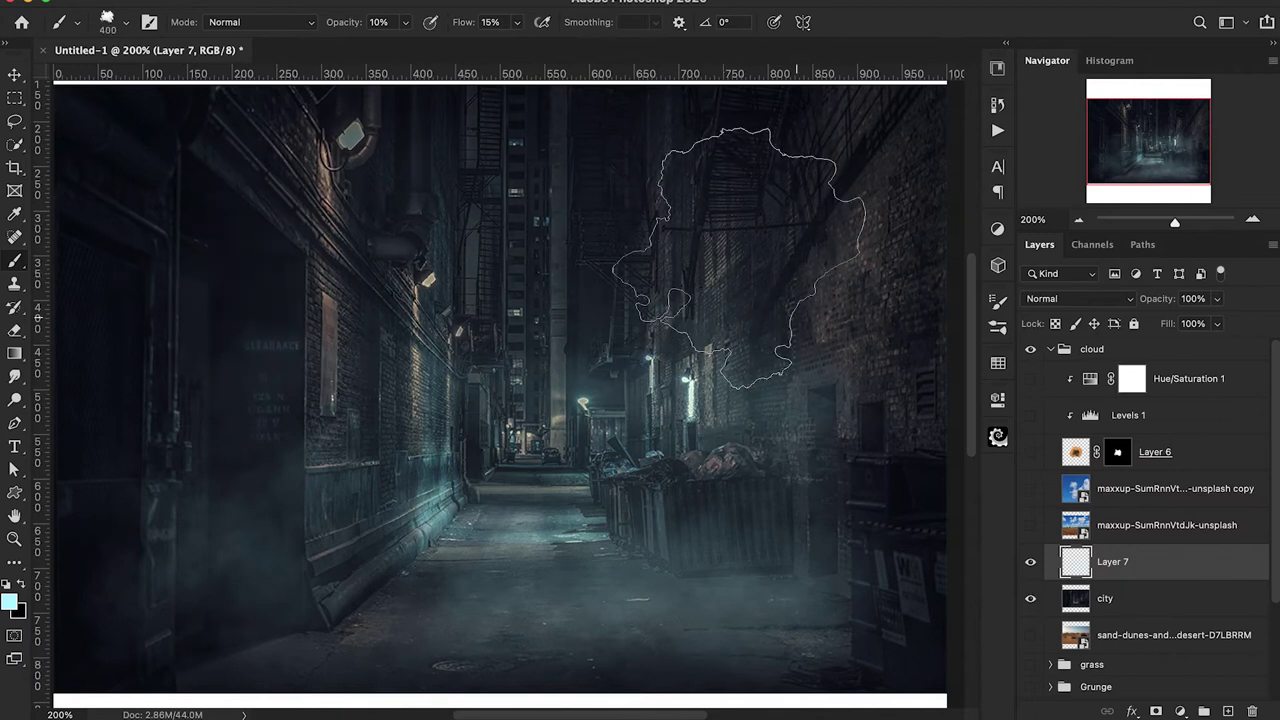
Step: Show the black Layer 4 behind the city photo and reduce Layer 7's opacity to 77%
scroll(600, 260, "left", 6)
key("ctrl+minus")
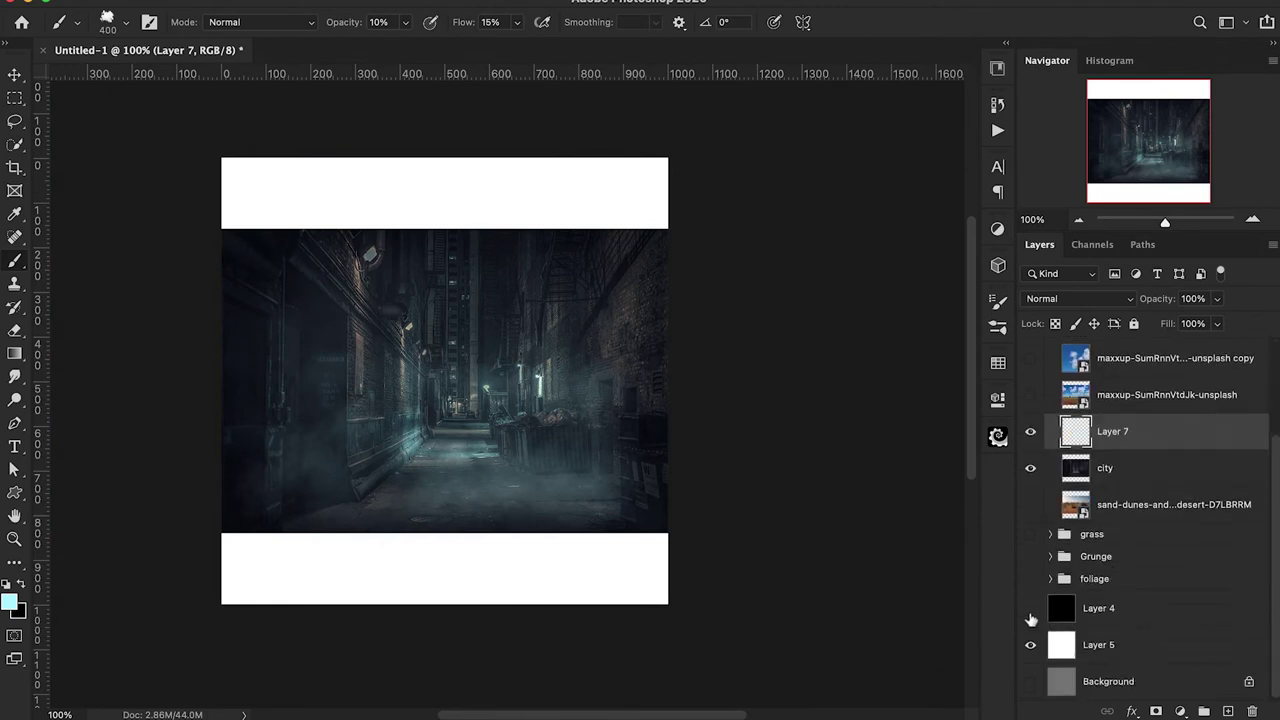
left_click(1030, 608)
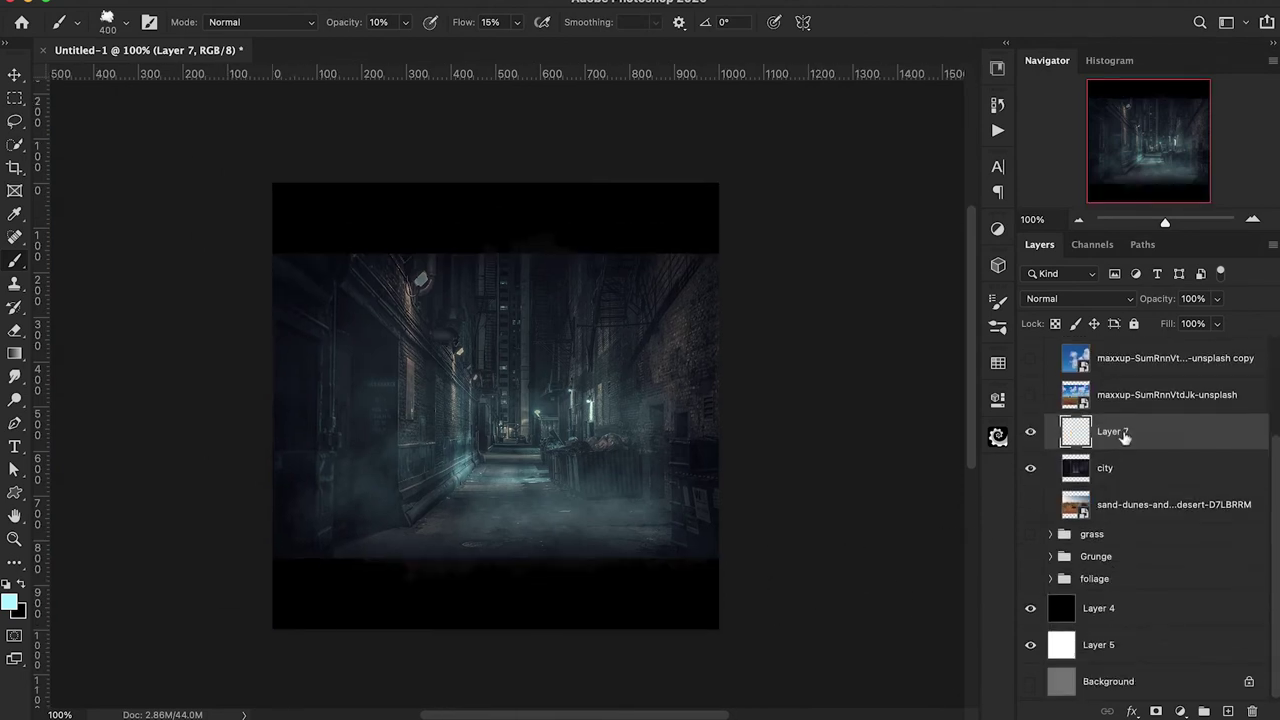
left_click_drag(1160, 302, 1143, 310)
Step: Toggle the mist layer to compare the alley with and without it, and swap the city scene for the sand-dunes photo
left_click(1031, 433)
left_click(1031, 433)
left_click(1031, 433)
left_click(1031, 468)
left_click(1031, 505)
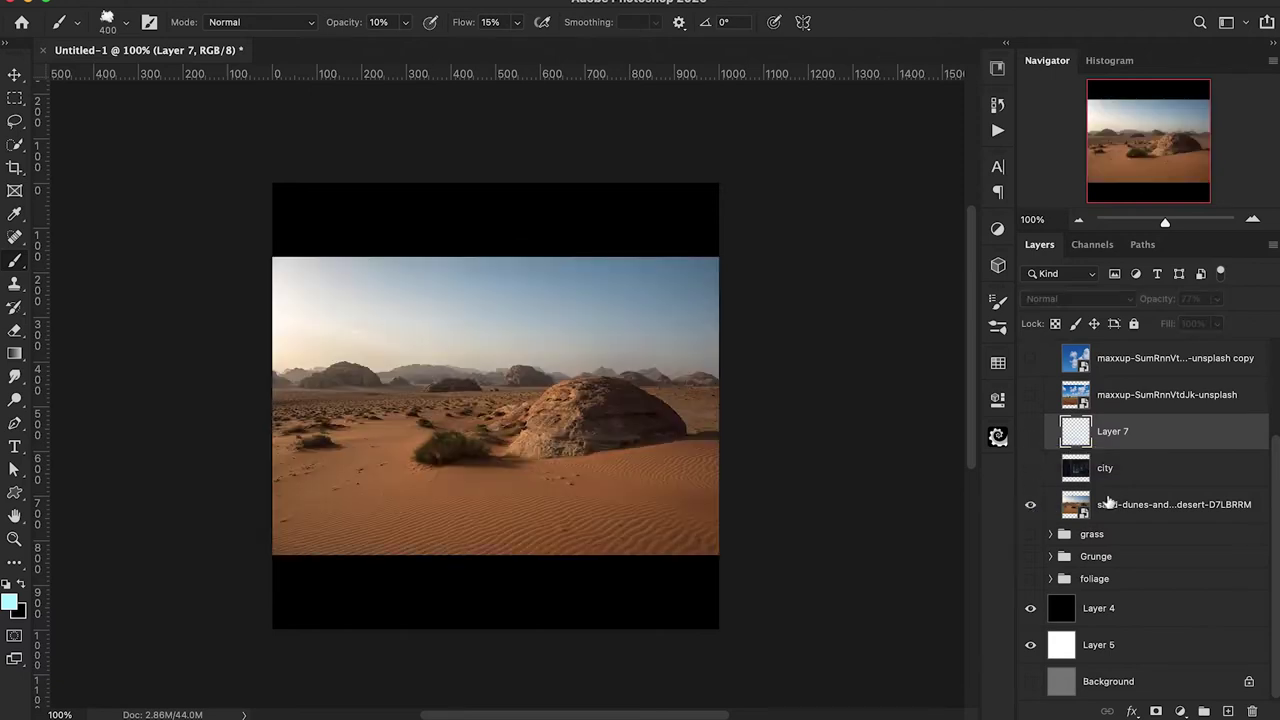
Step: Scale the sand-dunes photo to 20.15% so it fills the canvas, shift it to the right, and return to the Brush tool
left_click(1120, 506)
key("ctrl+t")
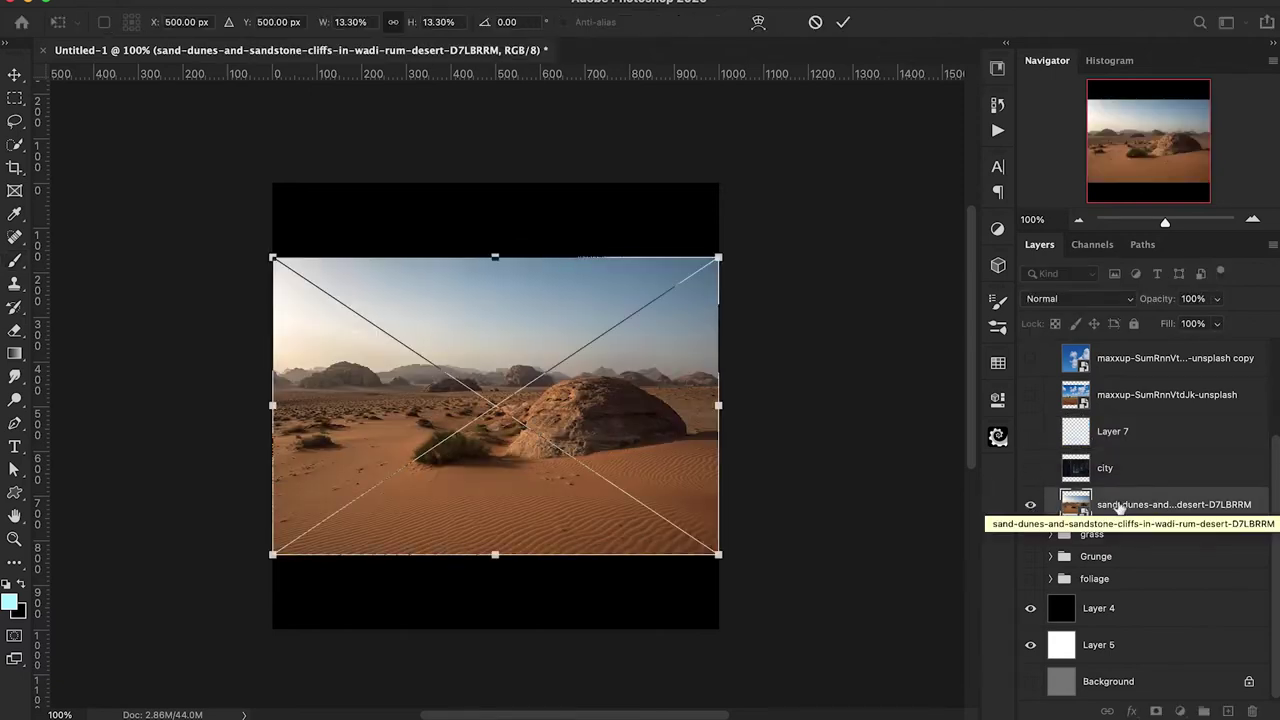
left_click_drag(720, 258, 838, 188)
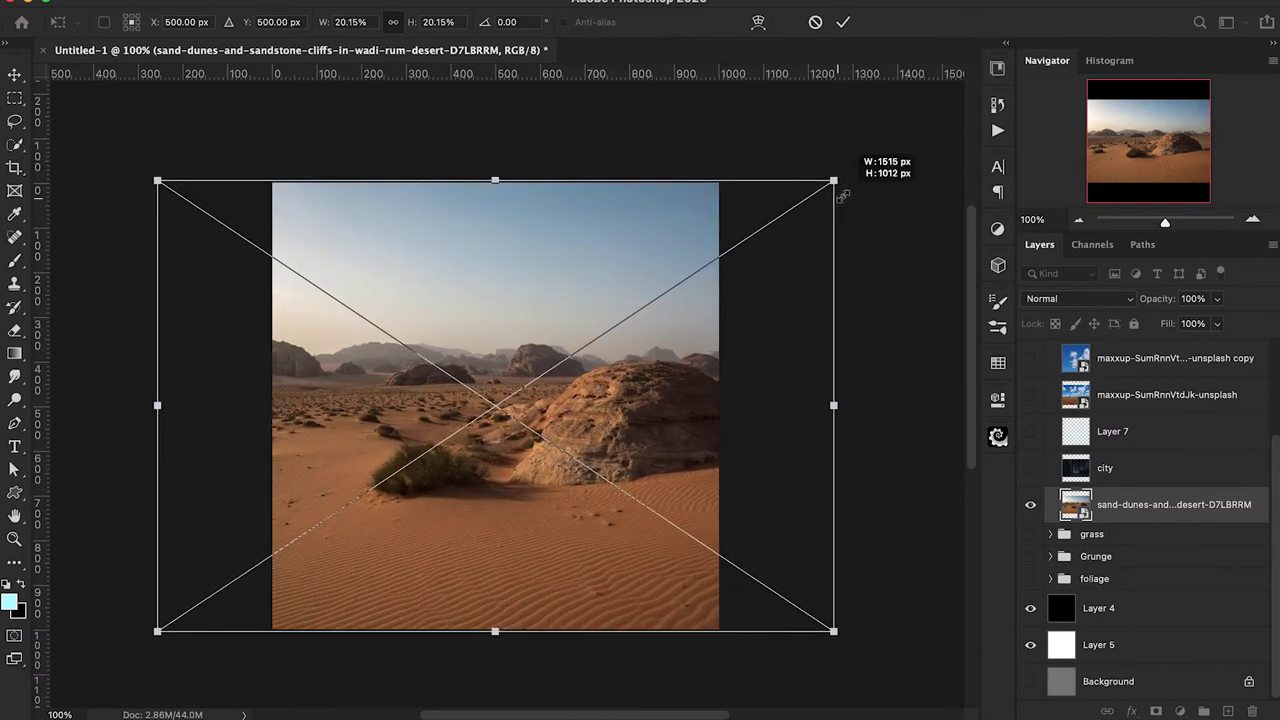
left_click_drag(809, 266, 851, 266)
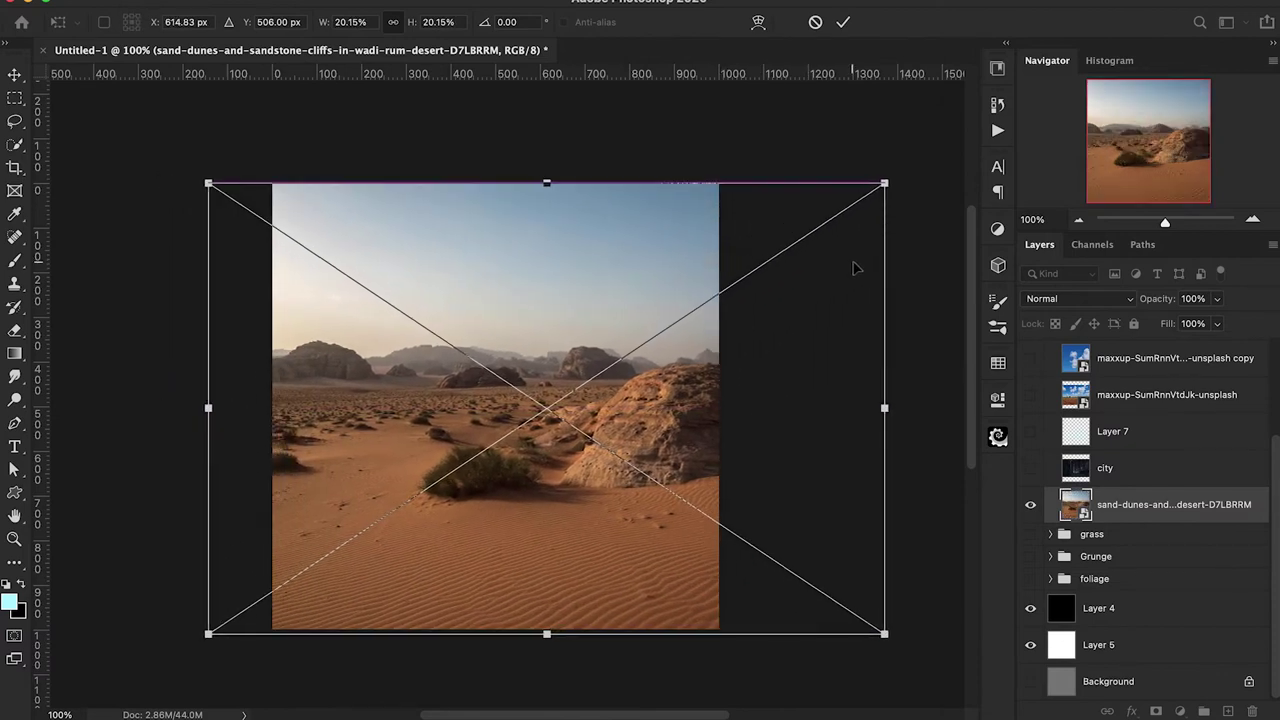
key("Escape")
key("b")
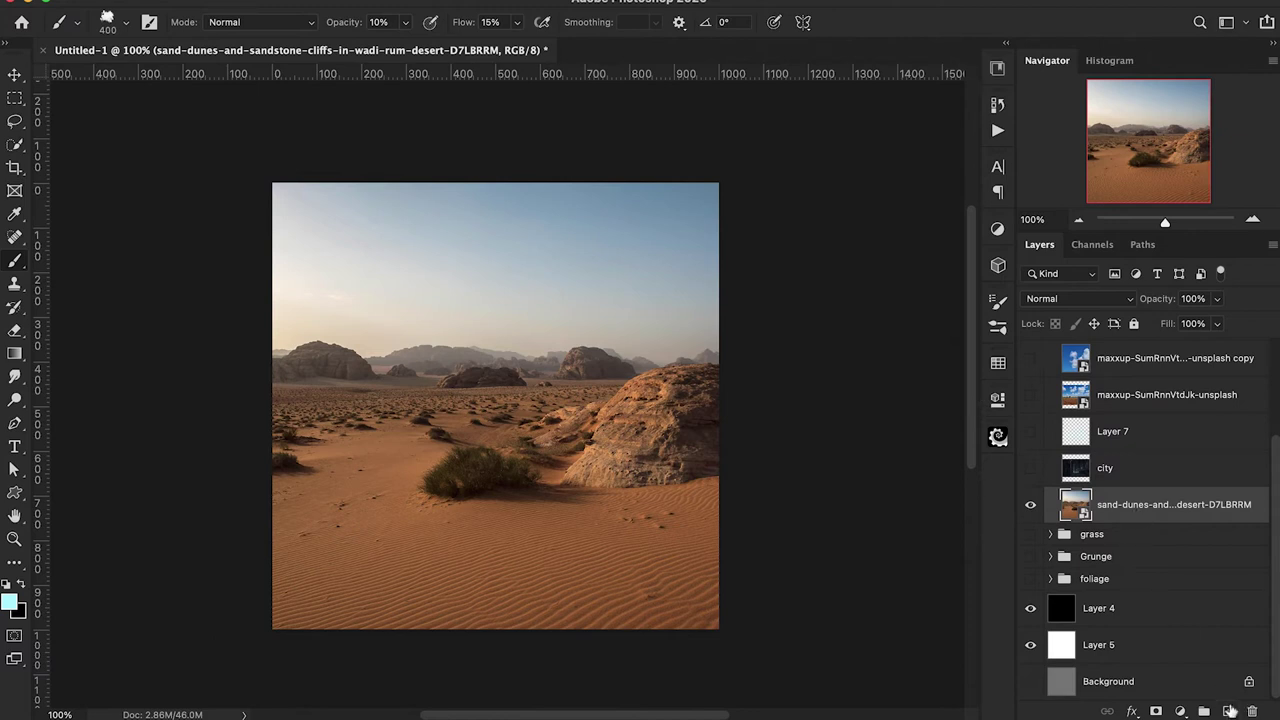
Step: Add an empty layer above the sand-dunes photo, sample the sand colour, and lighten the foreground colour to peach #ffce9f
left_click(1228, 711)
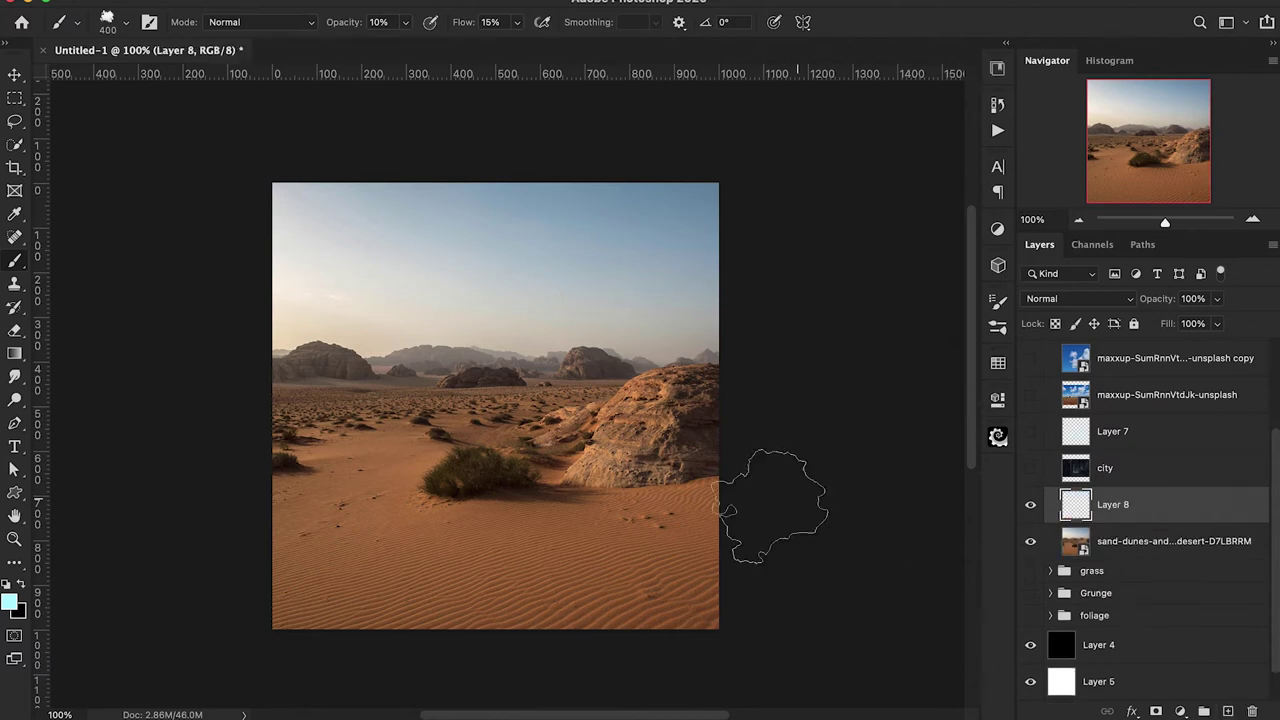
left_click(390, 466, "alt")
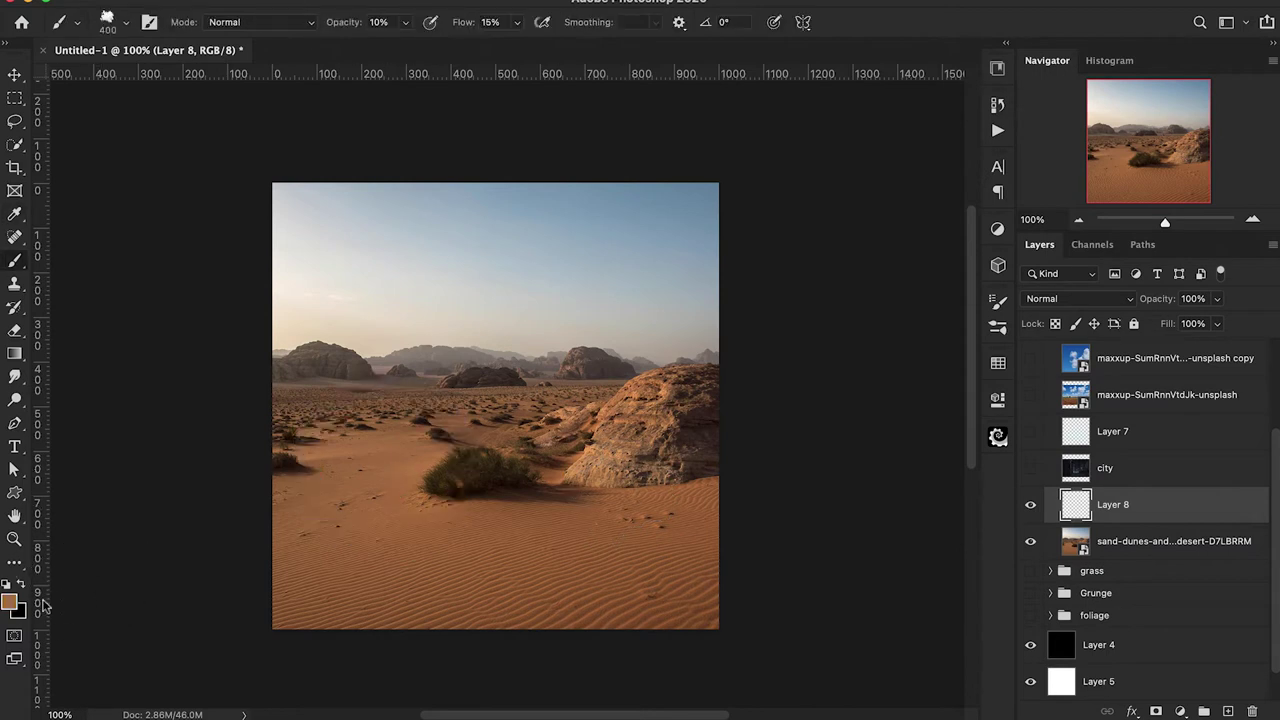
left_click(9, 601)
left_click(866, 77)
left_click_drag(866, 77, 872, 40)
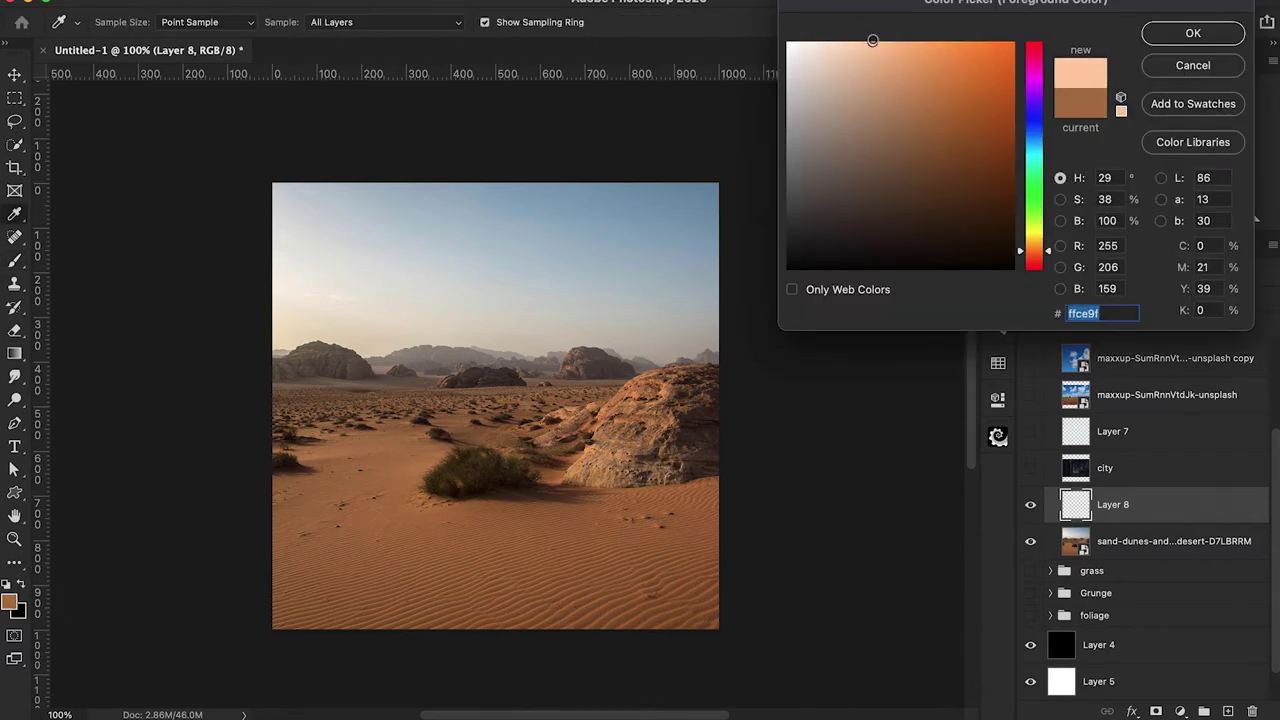
left_click(1188, 38)
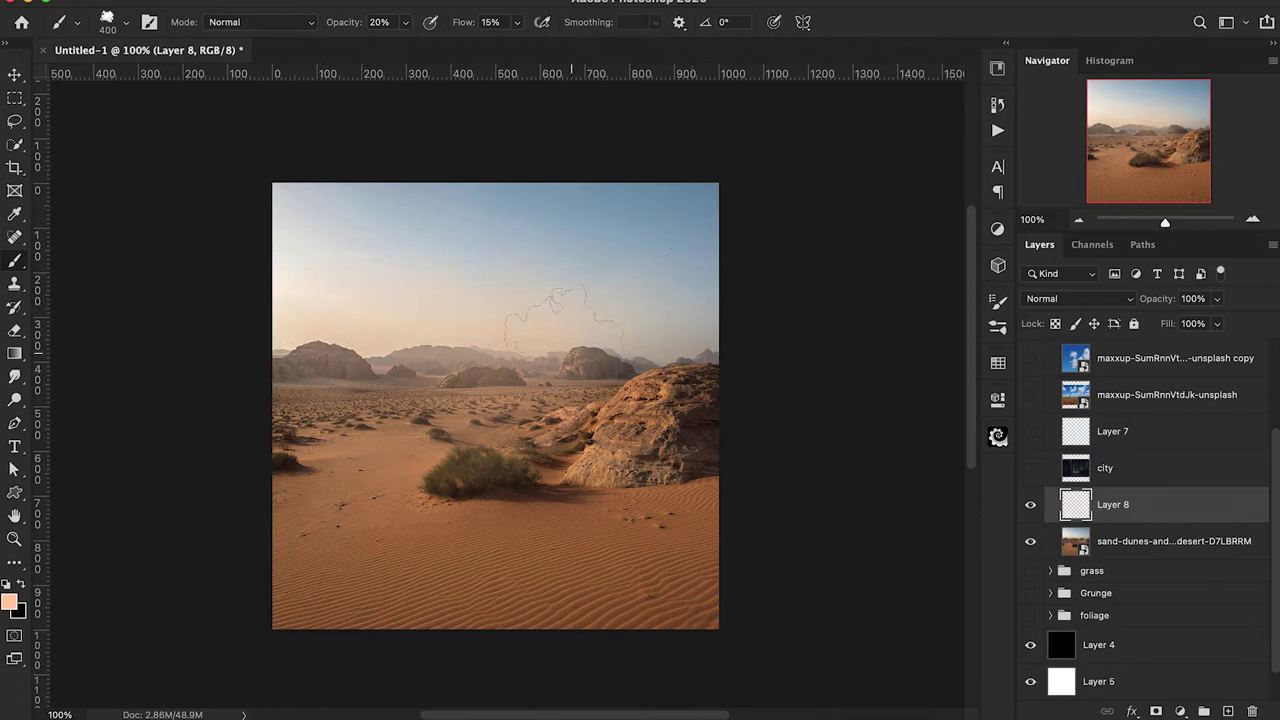
Step: Paint peach dust over the desert ground, shrub and rock on Layer 8 with the cloud brush at 20% and 40% opacity
left_click(341, 445)
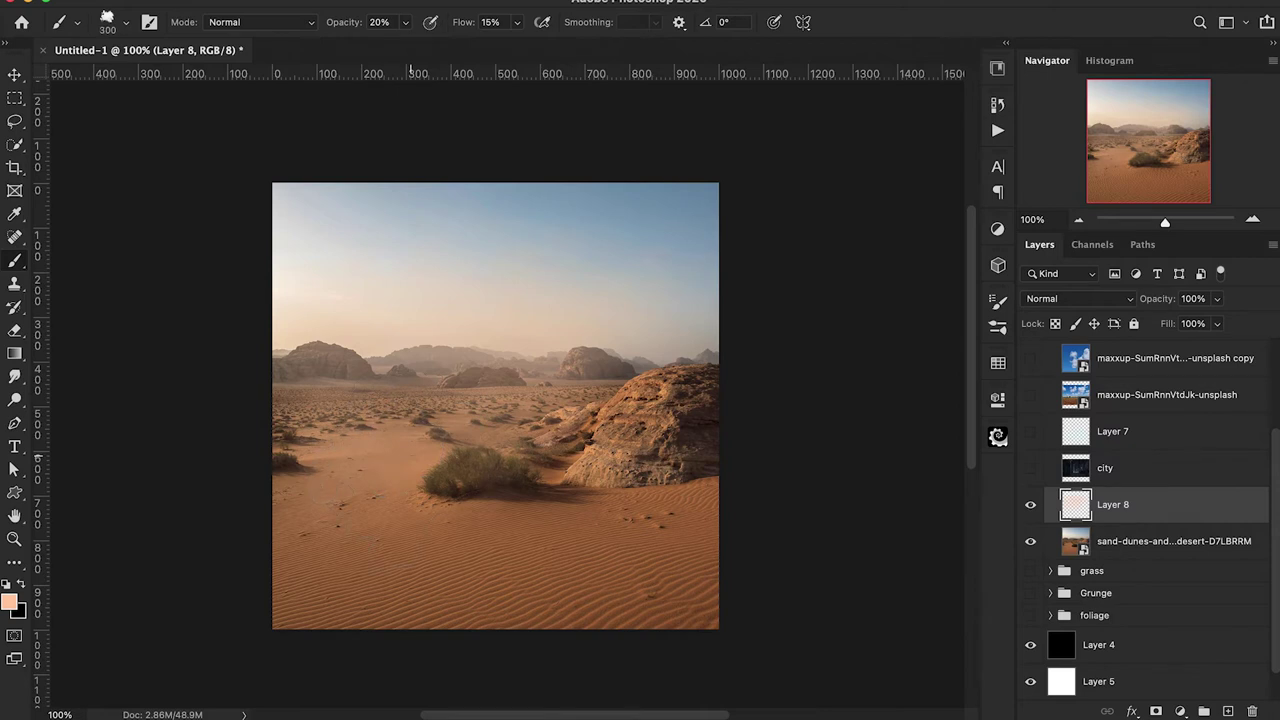
left_click_drag(316, 523, 493, 440)
left_click_drag(290, 430, 508, 410)
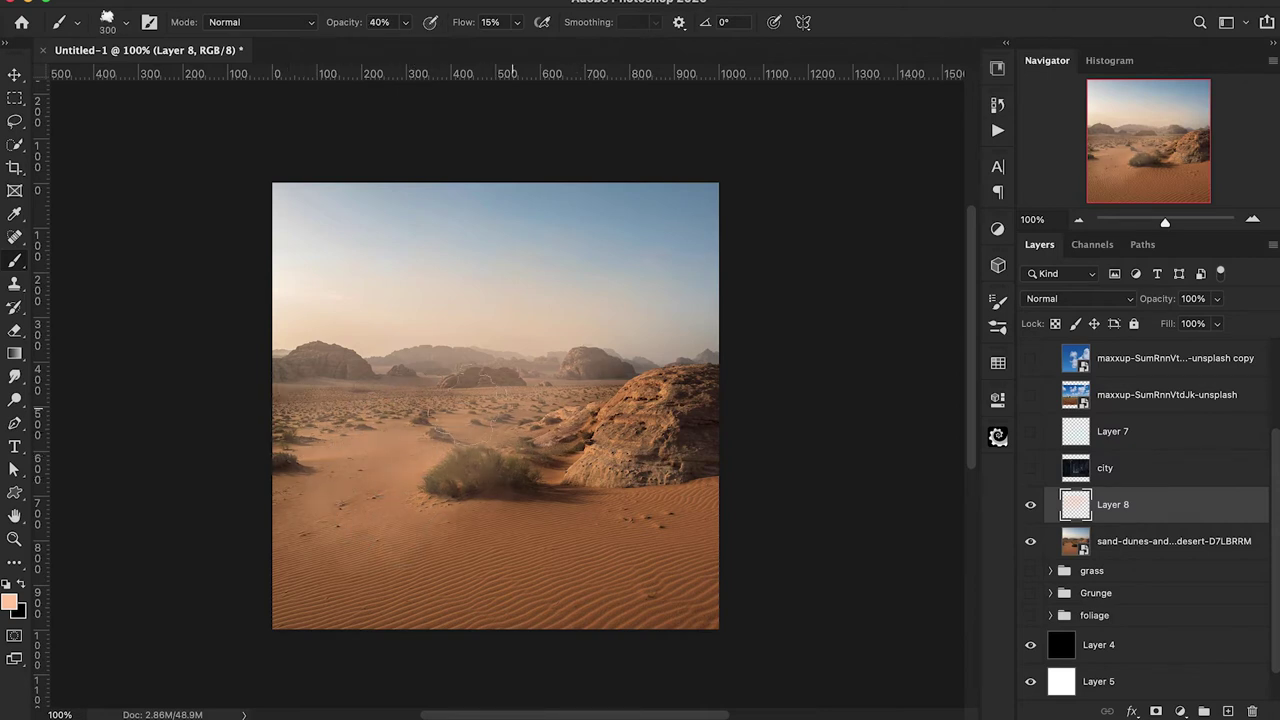
mouse_move(588, 530)
left_mouse_down()
mouse_move(507, 480)
mouse_move(480, 493)
mouse_move(718, 430)
left_mouse_up()
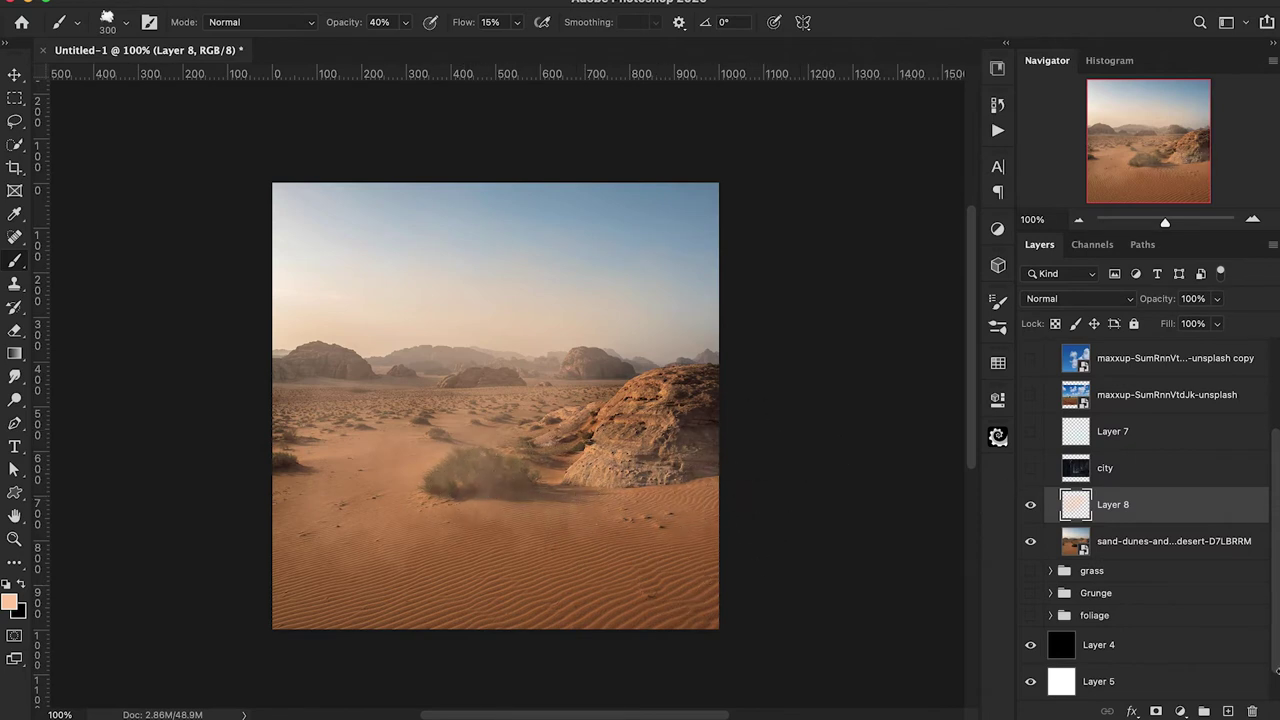
Step: Soften the dust over the rock and foreground sand with a soft eraser, and toggle Layer 8 to compare before and after
key("e")
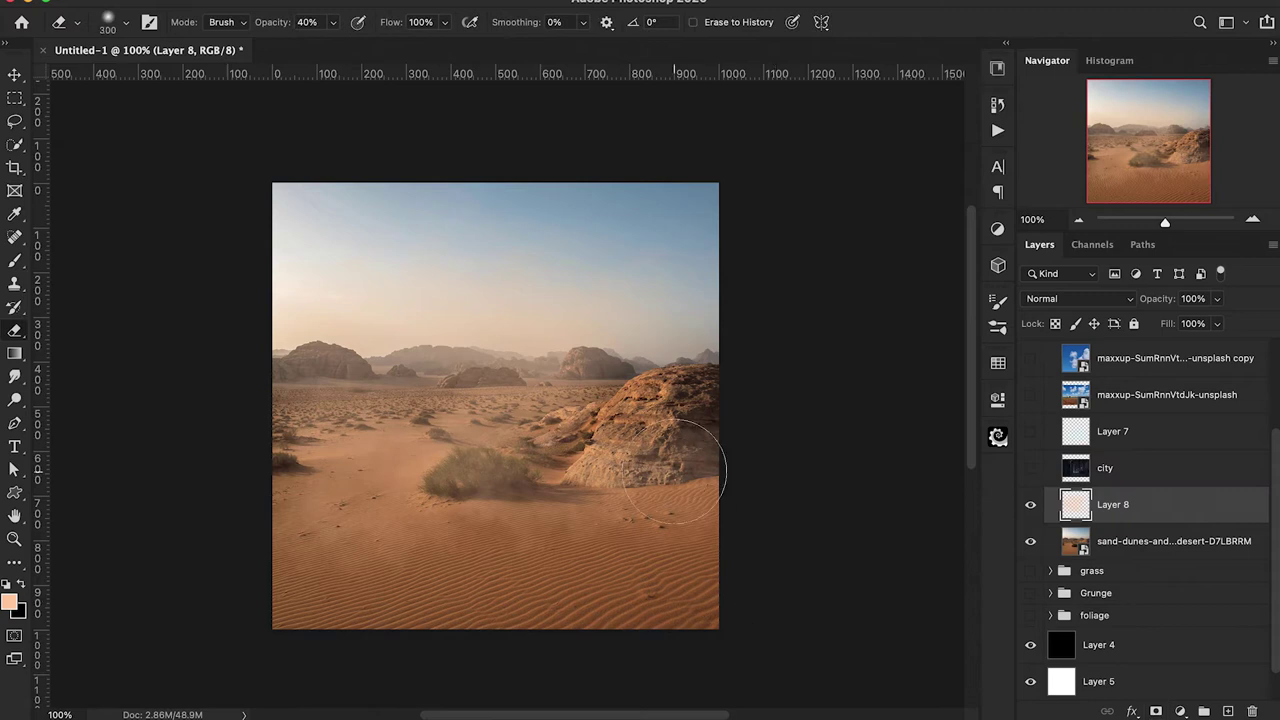
mouse_move(675, 472)
left_mouse_down()
mouse_move(557, 531)
mouse_move(443, 563)
left_mouse_up()
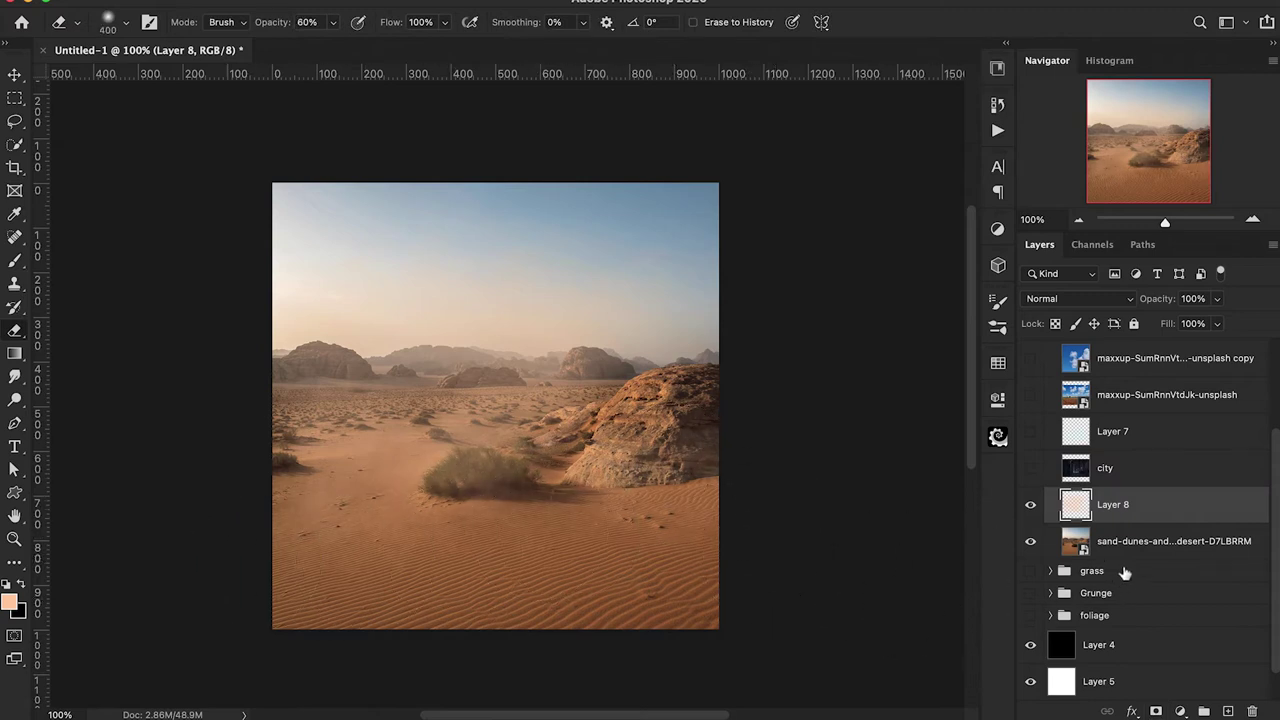
left_click(1029, 508)
left_click(1029, 508)
left_click(1029, 508)
left_click(1029, 508)
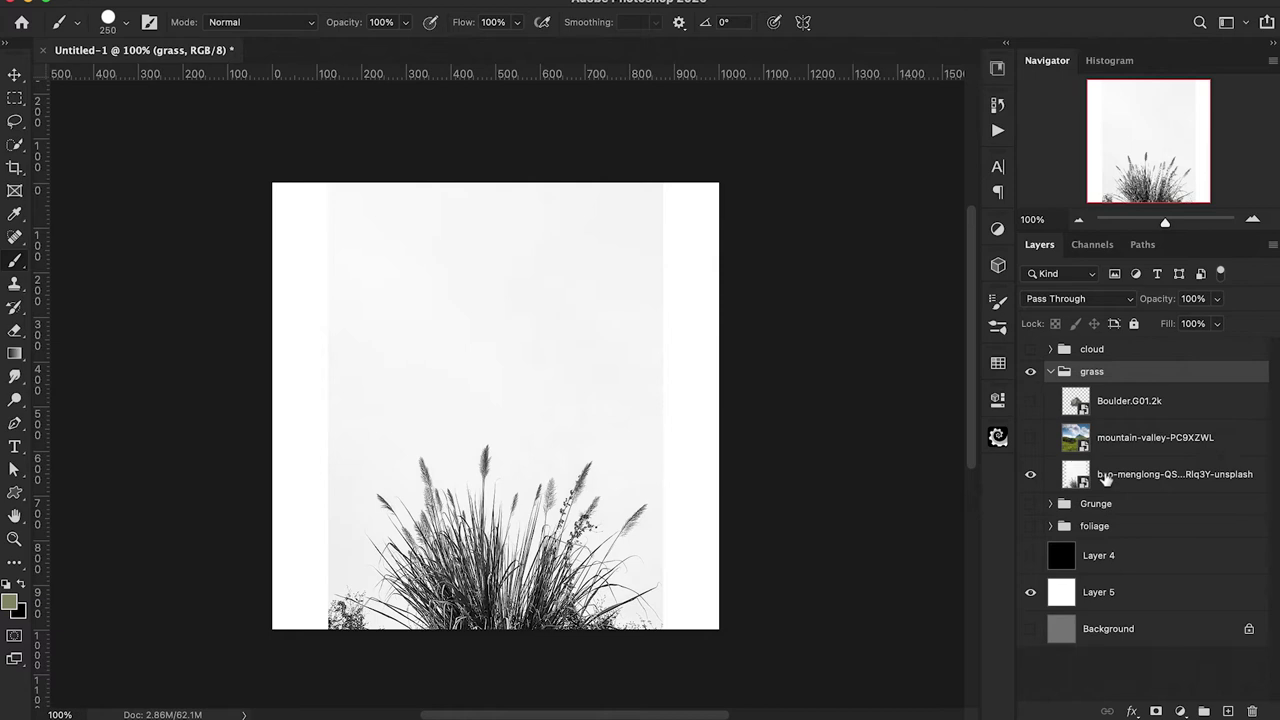
Step: Clip a Levels adjustment to the grass photo and lower its white input level until the grey sky turns pure white
left_click(1110, 478)
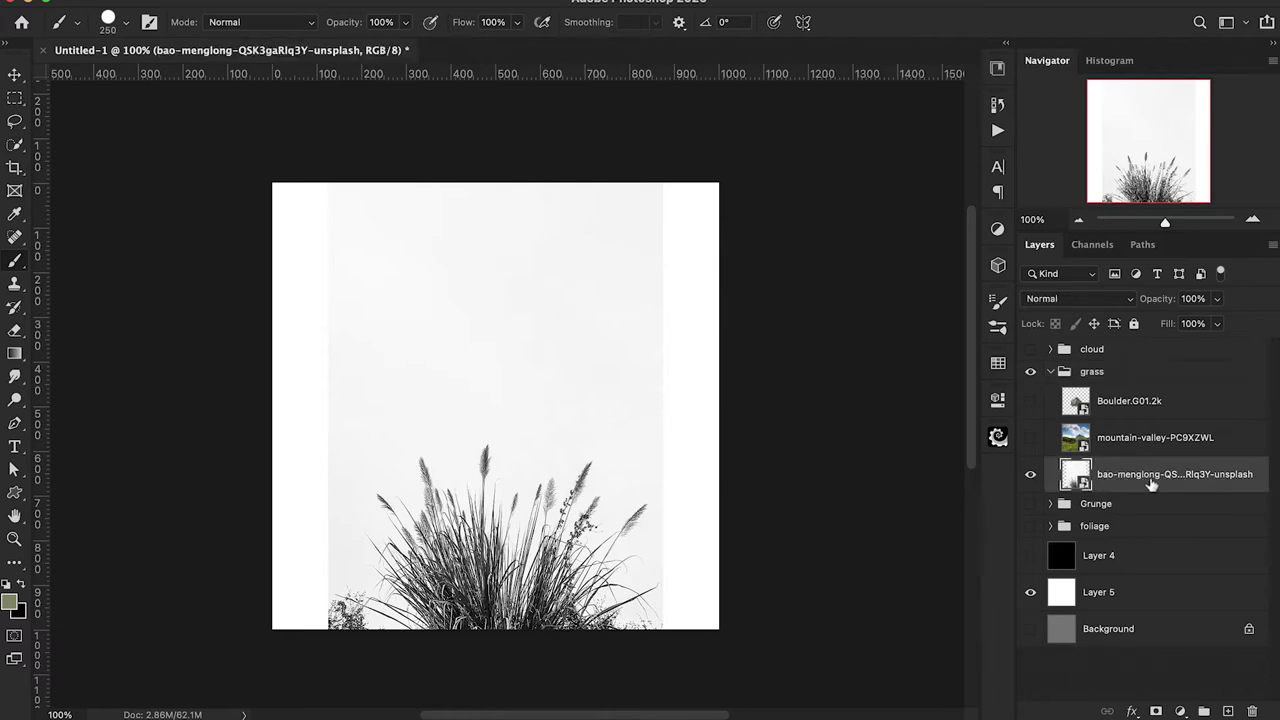
left_click(1180, 711)
left_click(1181, 400)
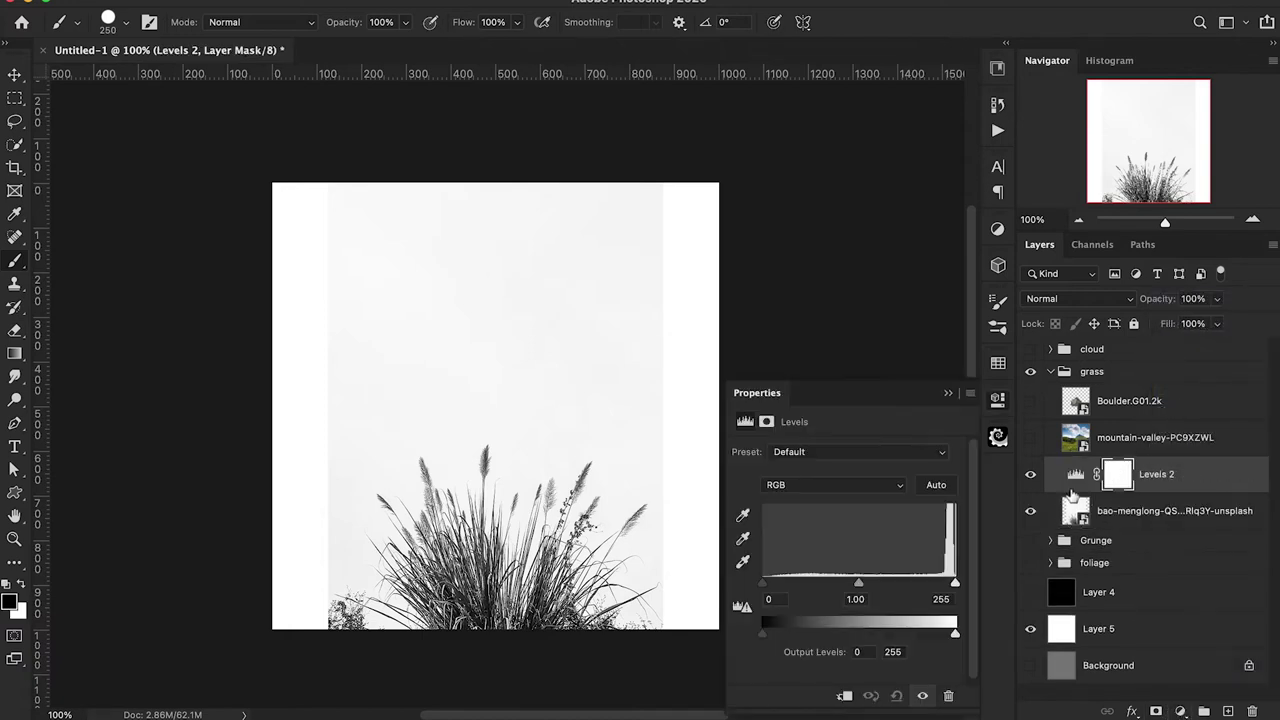
left_click(1076, 492, "alt")
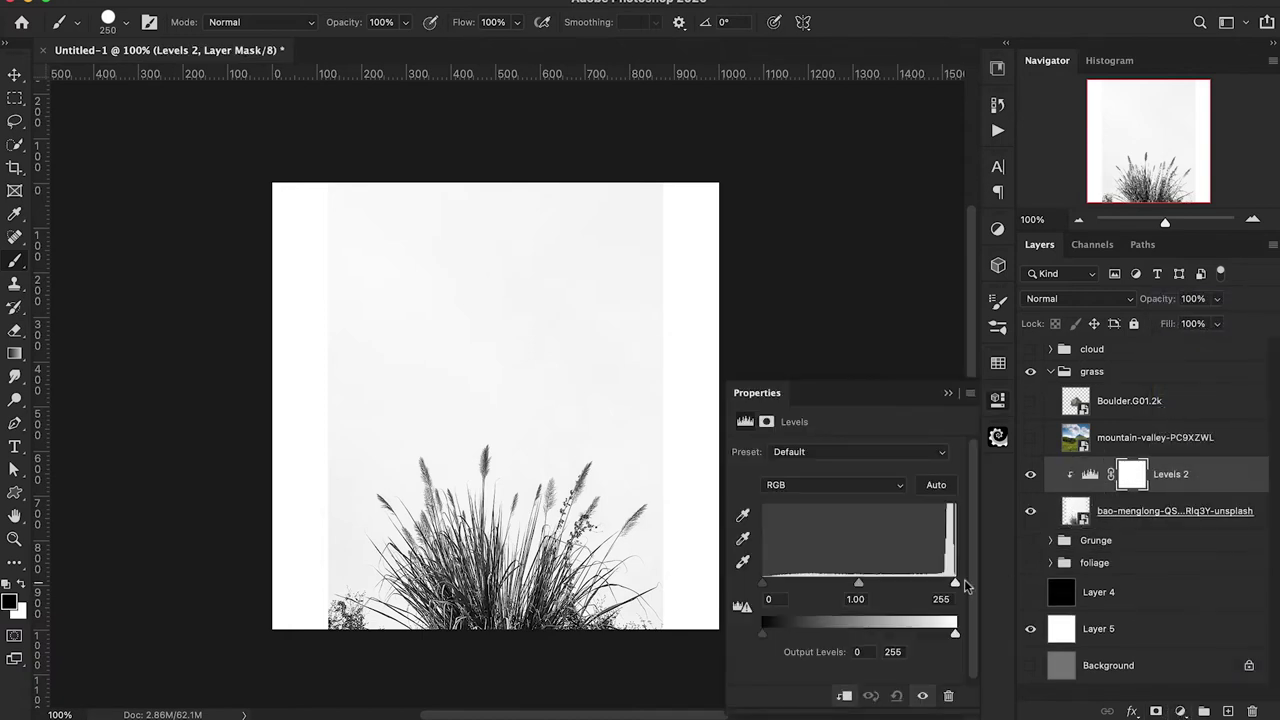
left_click_drag(955, 583, 940, 584)
left_click(948, 393)
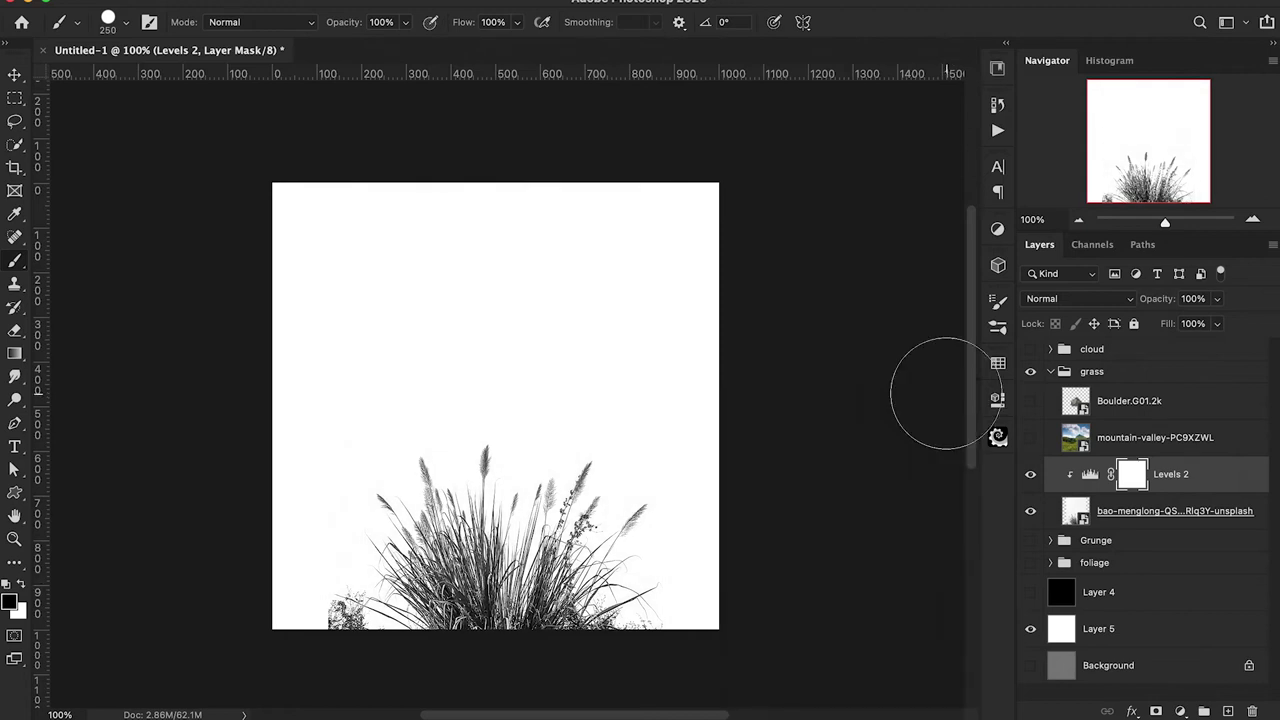
Step: Add a layer mask to the grass photo and hide the stray bushes at both lower corners with a 150 px black brush
left_click(1075, 510)
left_click(1156, 711)
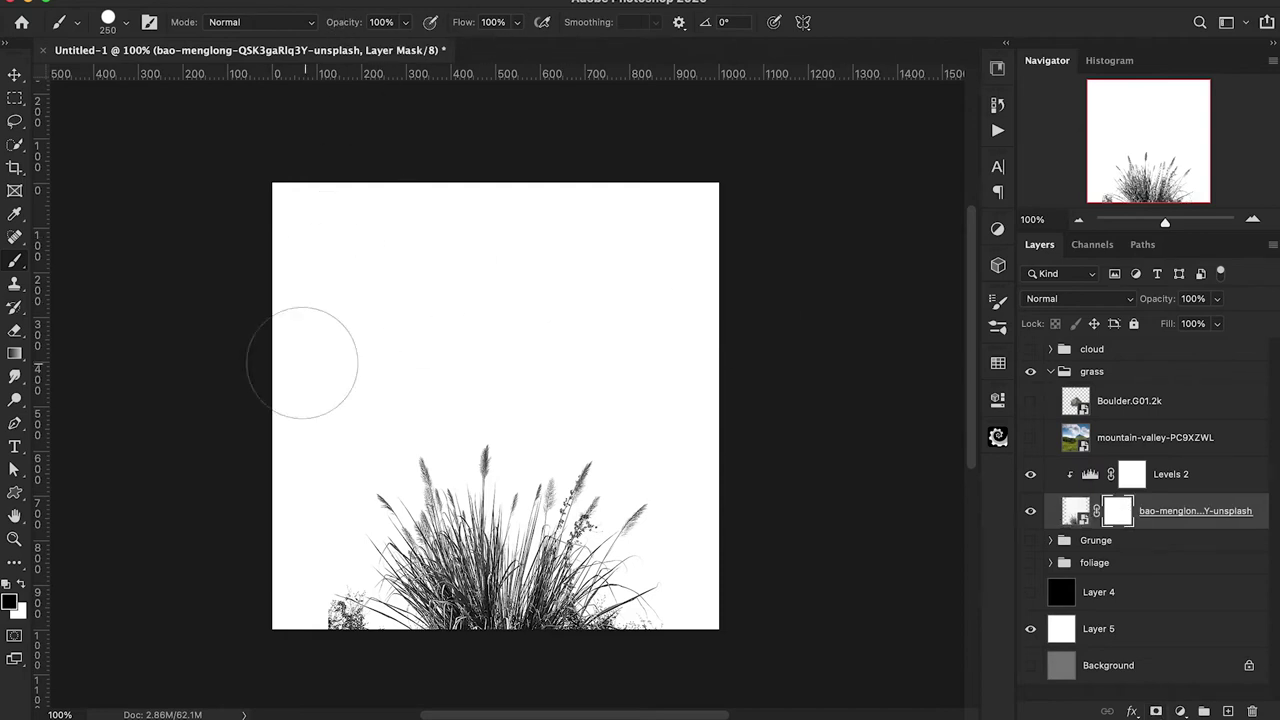
key("bracketleft")
key("bracketleft")
key("bracketleft")
mouse_move(315, 650)
left_mouse_down()
mouse_move(320, 629)
mouse_move(337, 686)
mouse_move(306, 583)
mouse_move(333, 584)
left_mouse_up()
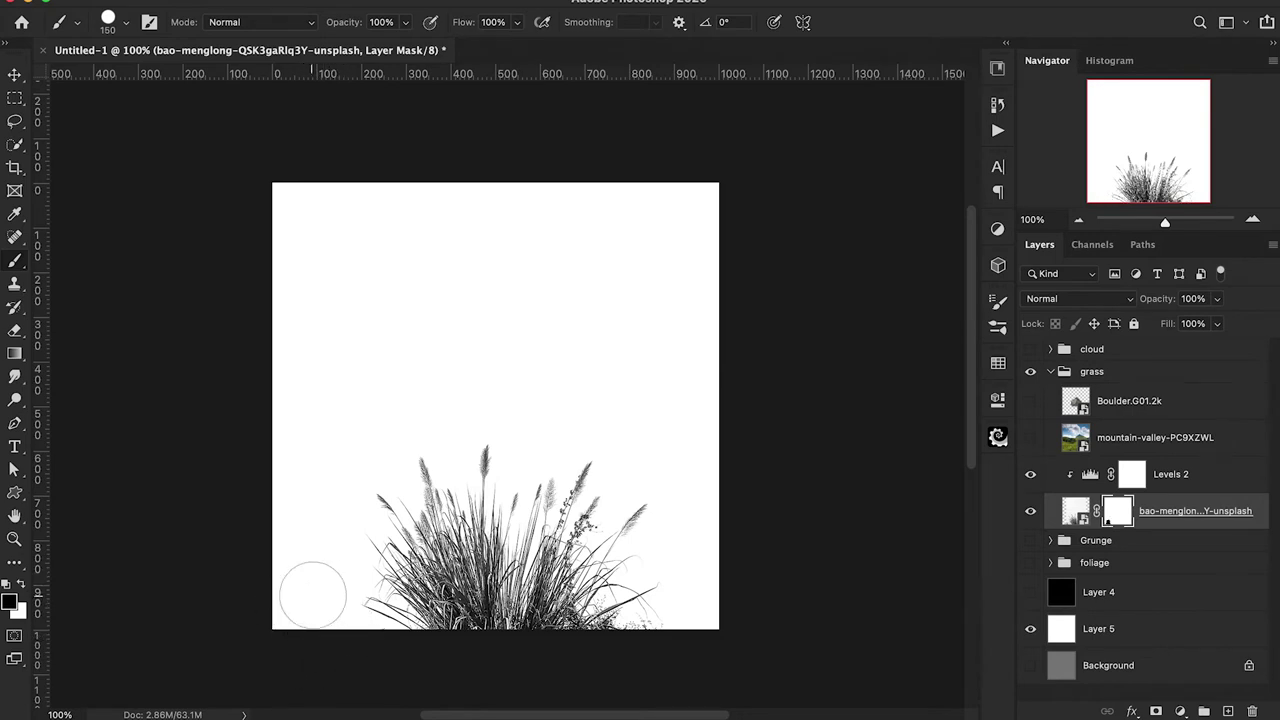
mouse_move(668, 655)
left_mouse_down()
mouse_move(634, 646)
mouse_move(678, 645)
left_mouse_up()
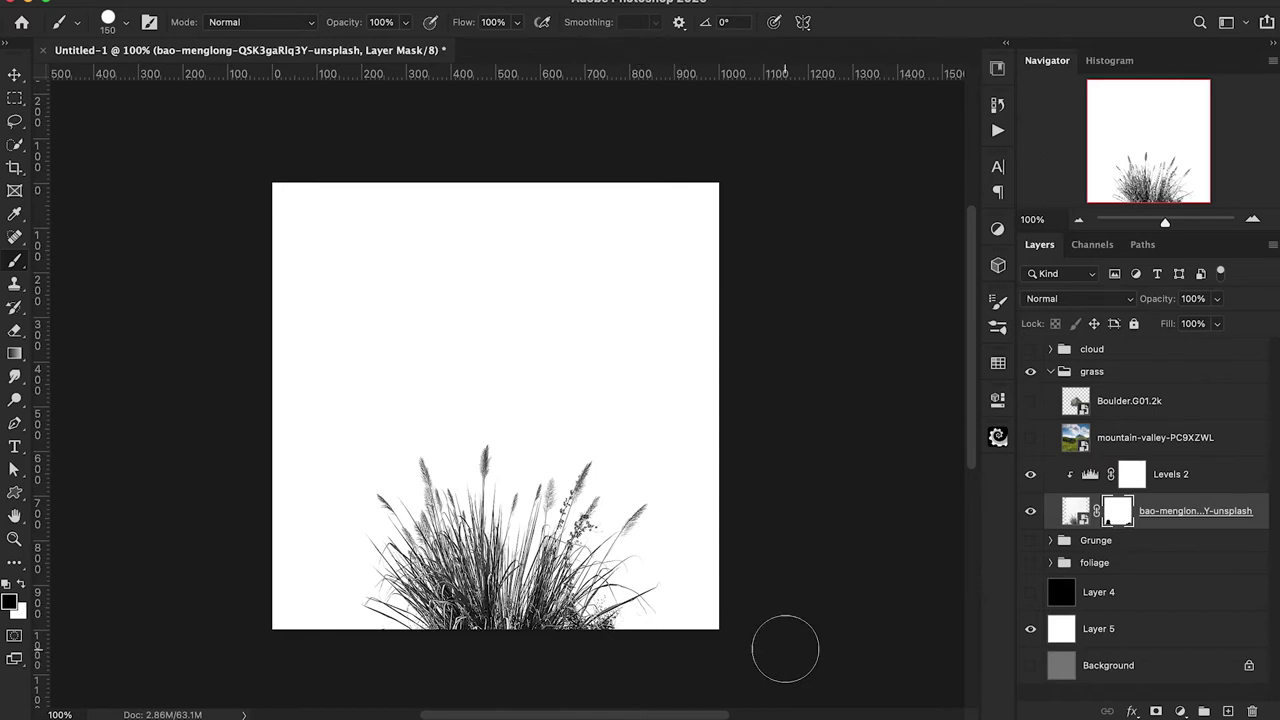
Step: Clip a Hue/Saturation adjustment above the Levels layer and set its saturation to -100
left_click(1070, 513)
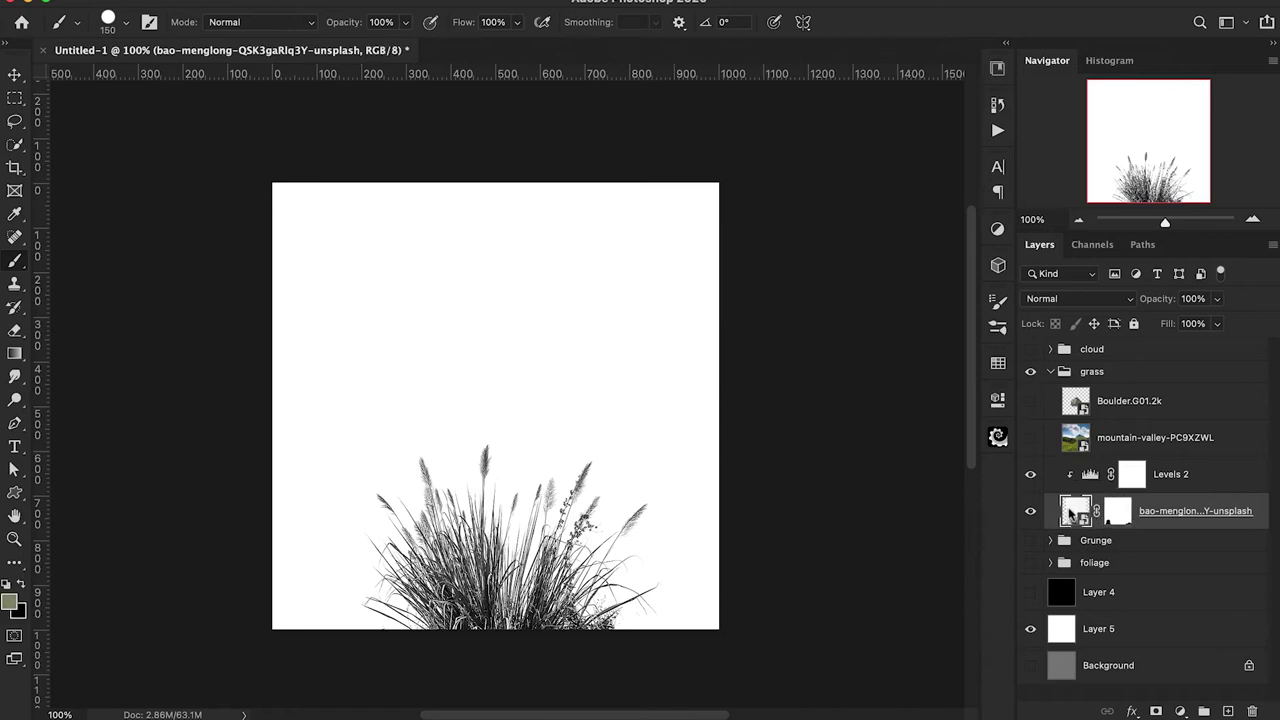
left_click(1088, 478)
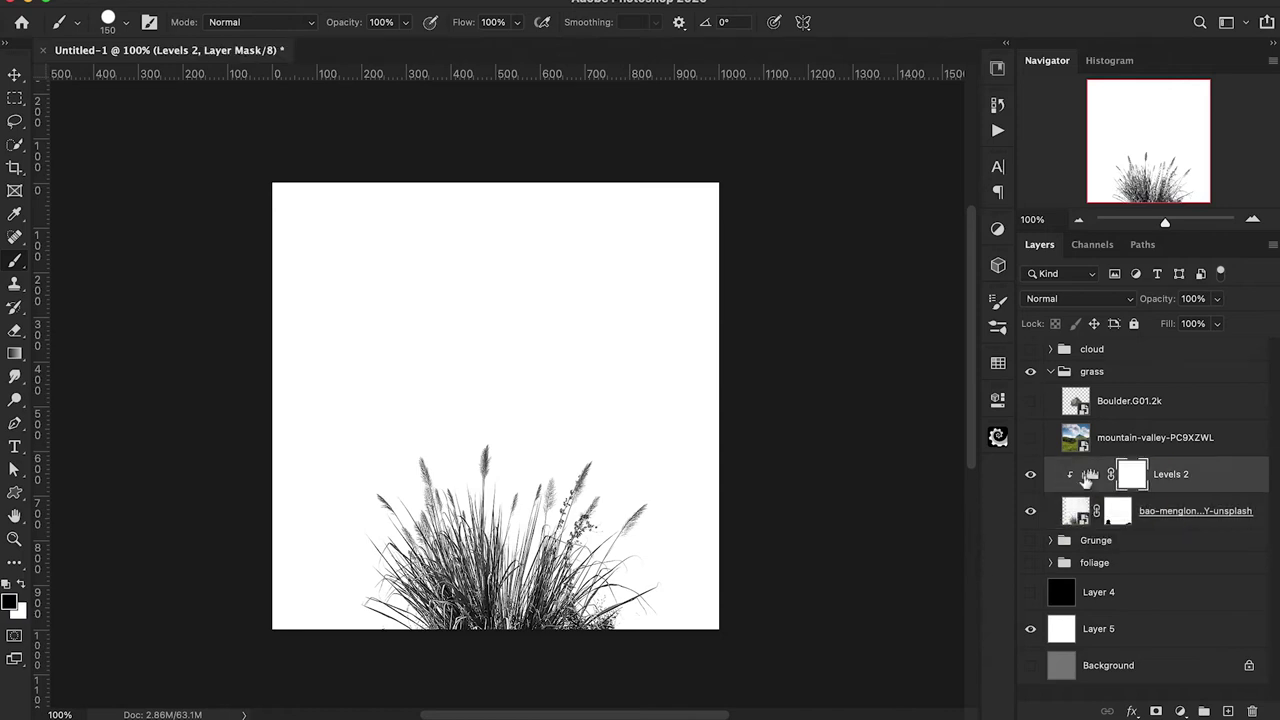
left_click(1181, 708)
left_click(1186, 474)
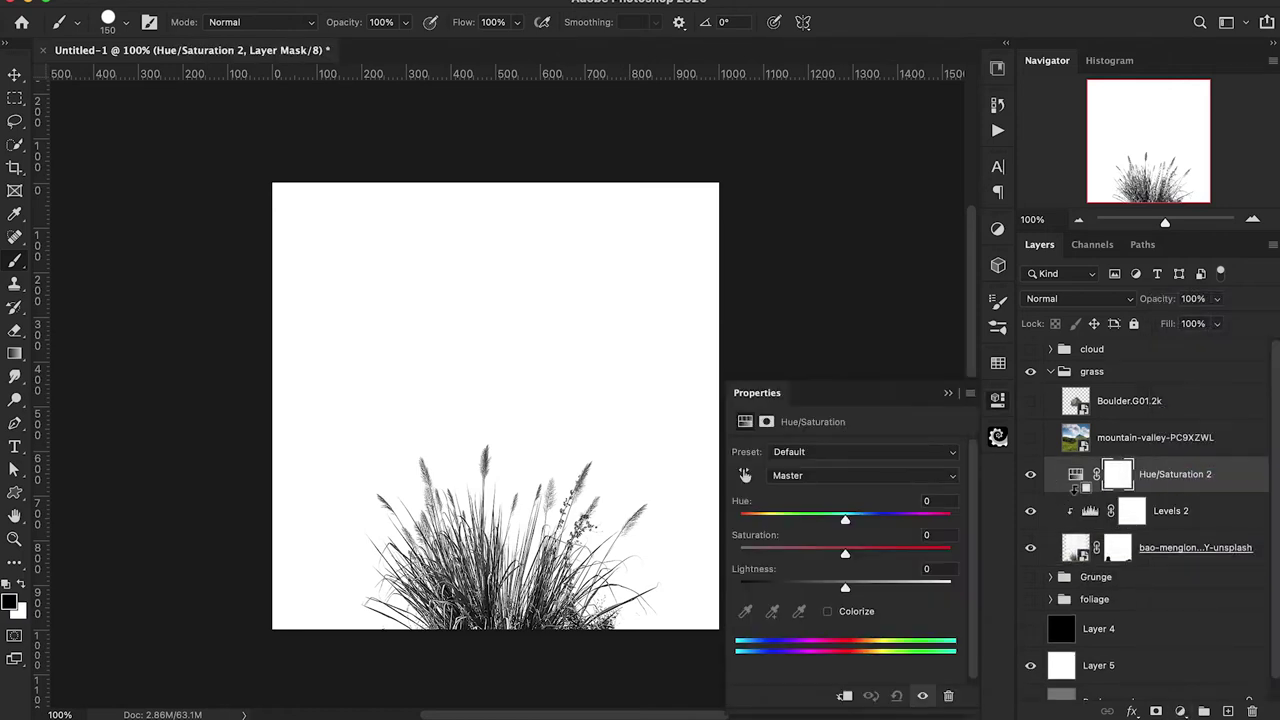
left_click(1074, 488, "alt")
left_click_drag(845, 553, 676, 550)
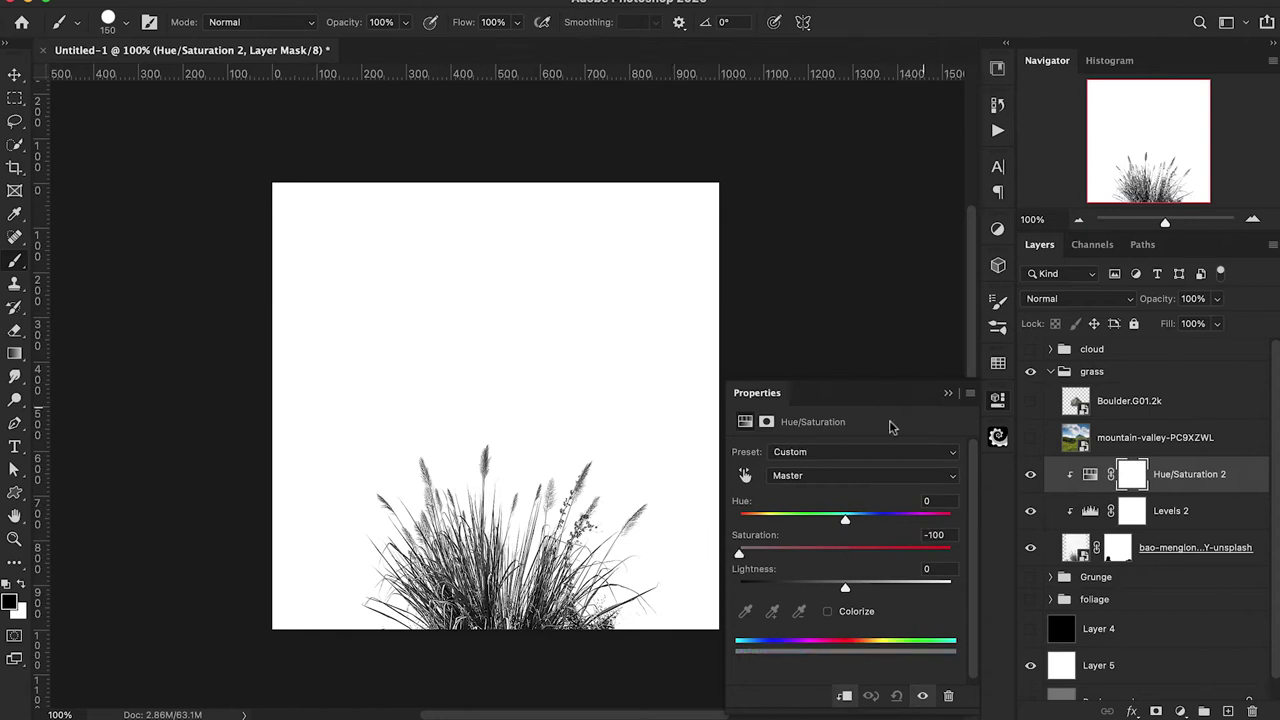
left_click(948, 393)
Step: Define a brush preset from the black-and-white grass clump and name it Sample grass
left_click(1075, 548)
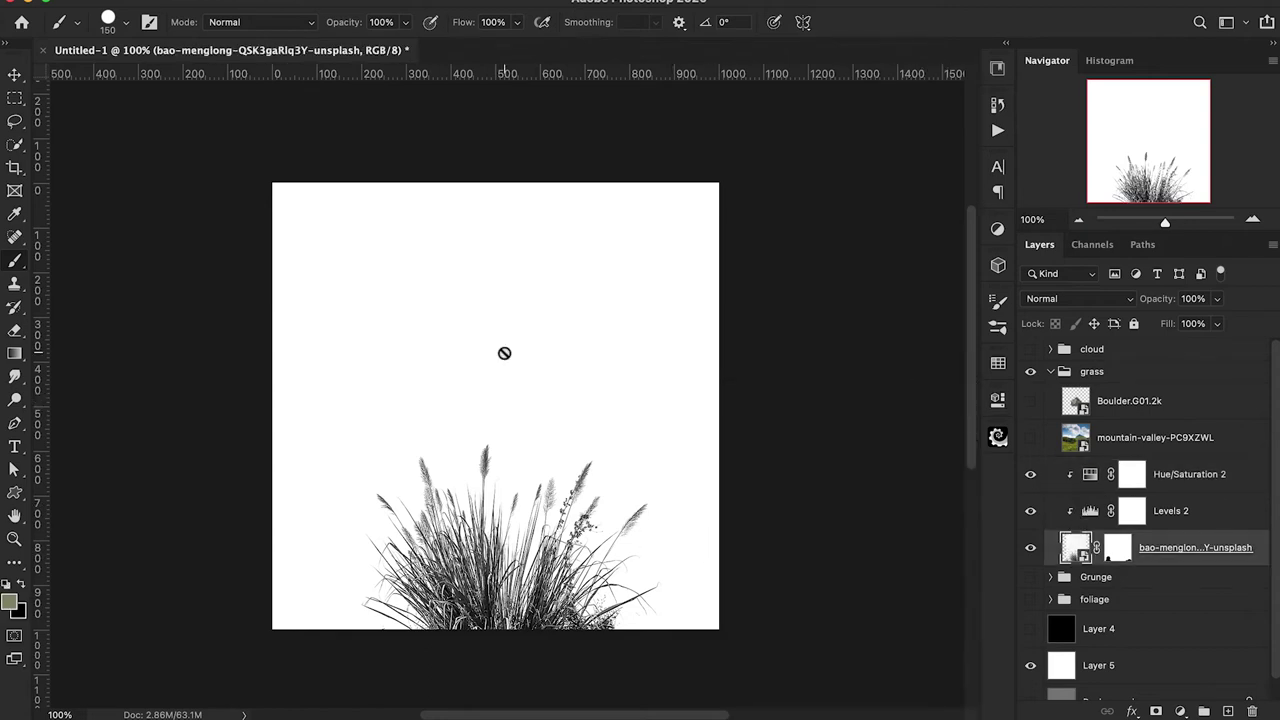
left_click(170, 2)
left_click(232, 430)
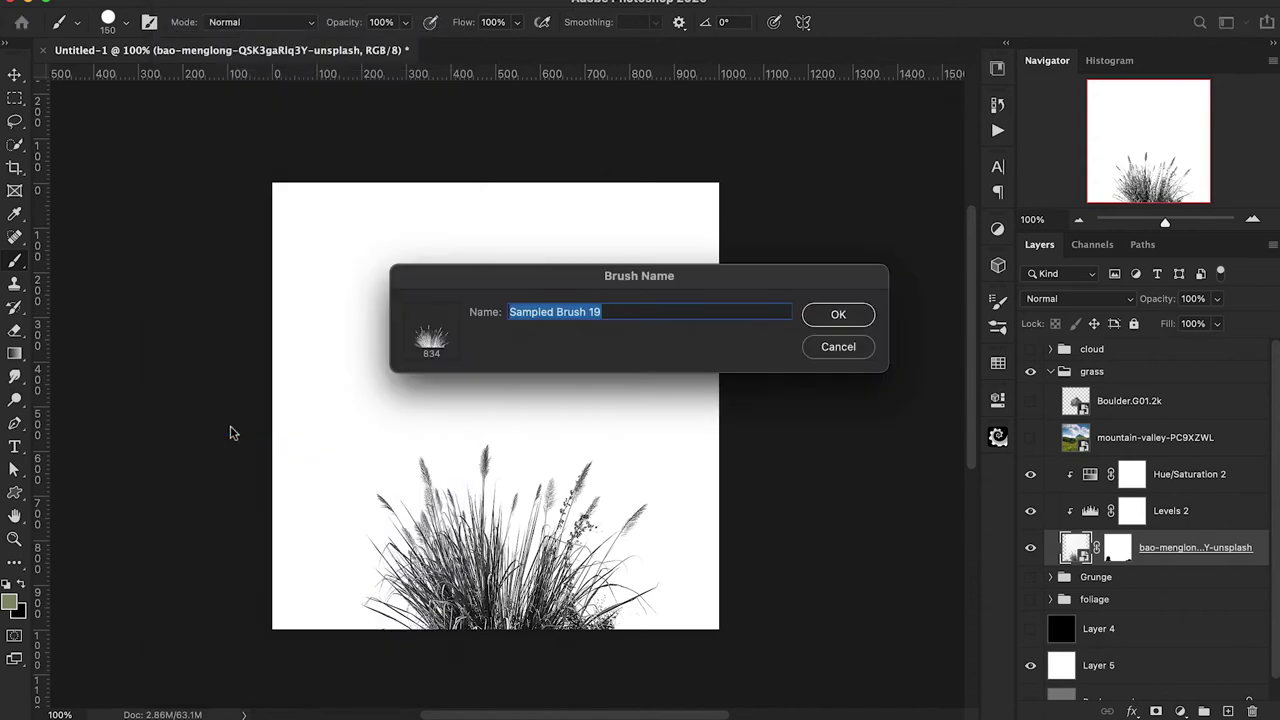
type("Sam")
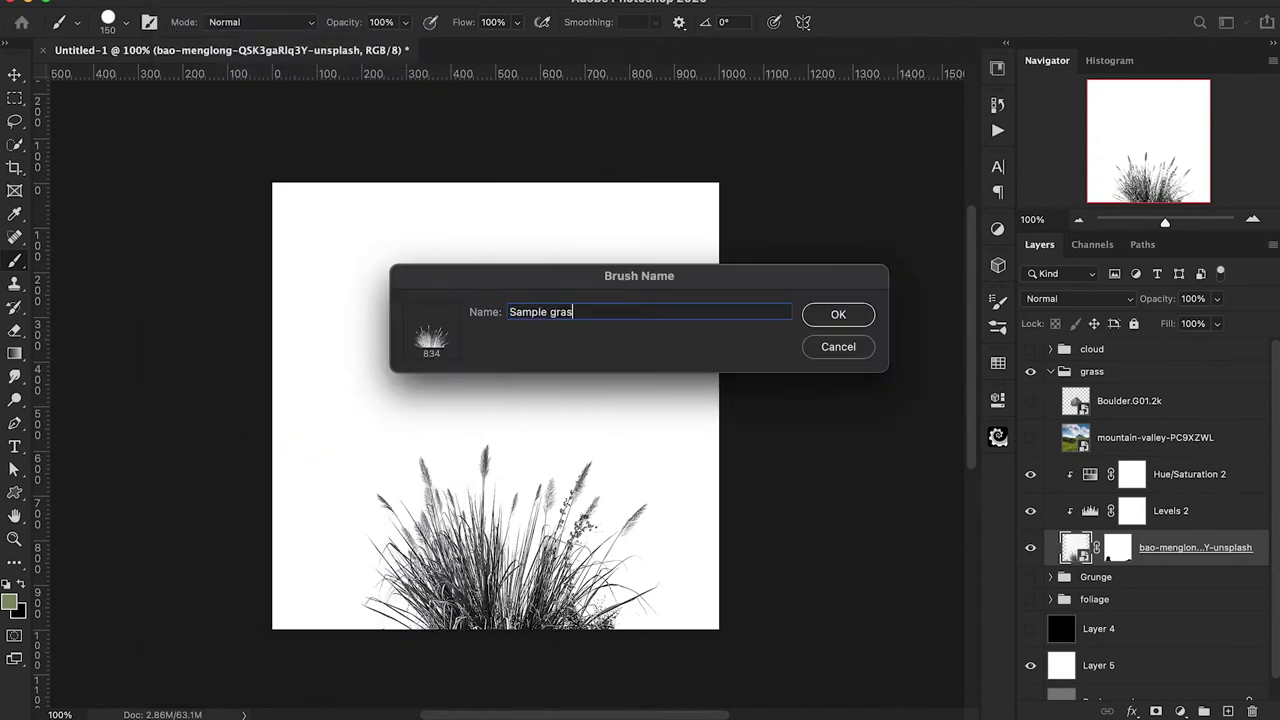
left_click(840, 314)
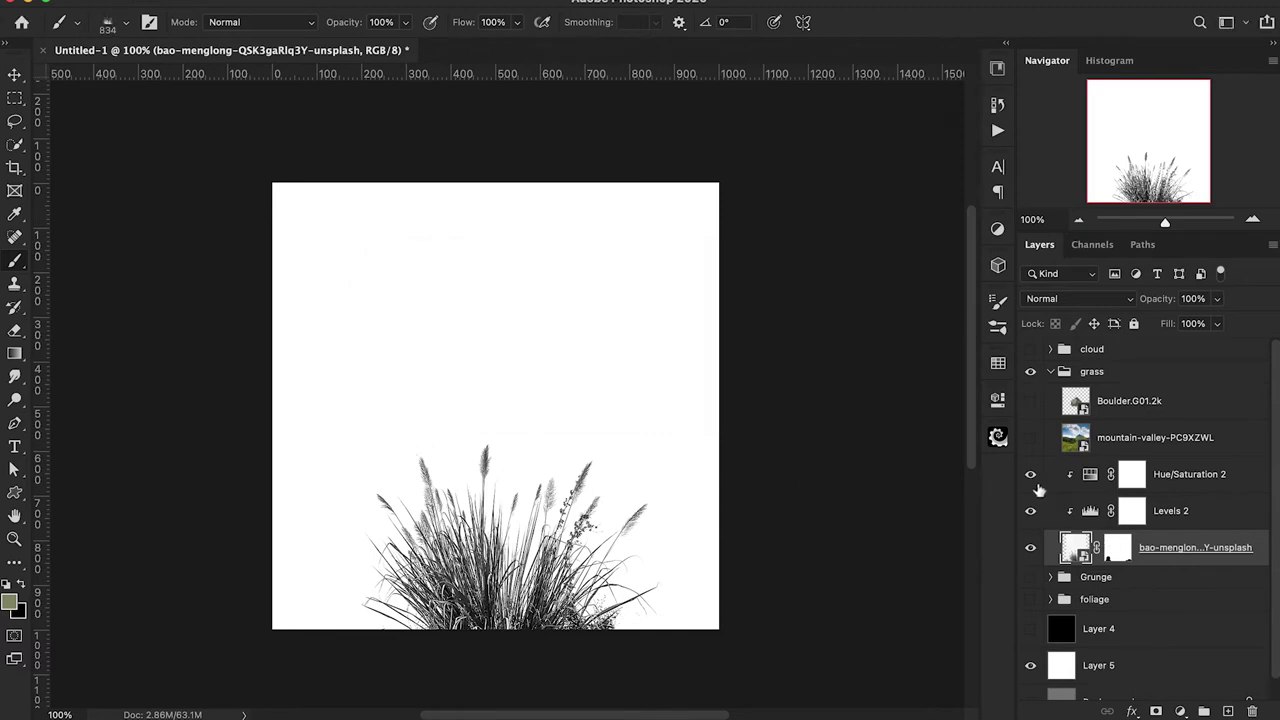
Step: Hide the grass photo and its adjustments, and show the mountain-valley and Boulder.G01.2k layers
left_click(1031, 511)
left_click(1031, 547)
left_click(1031, 437)
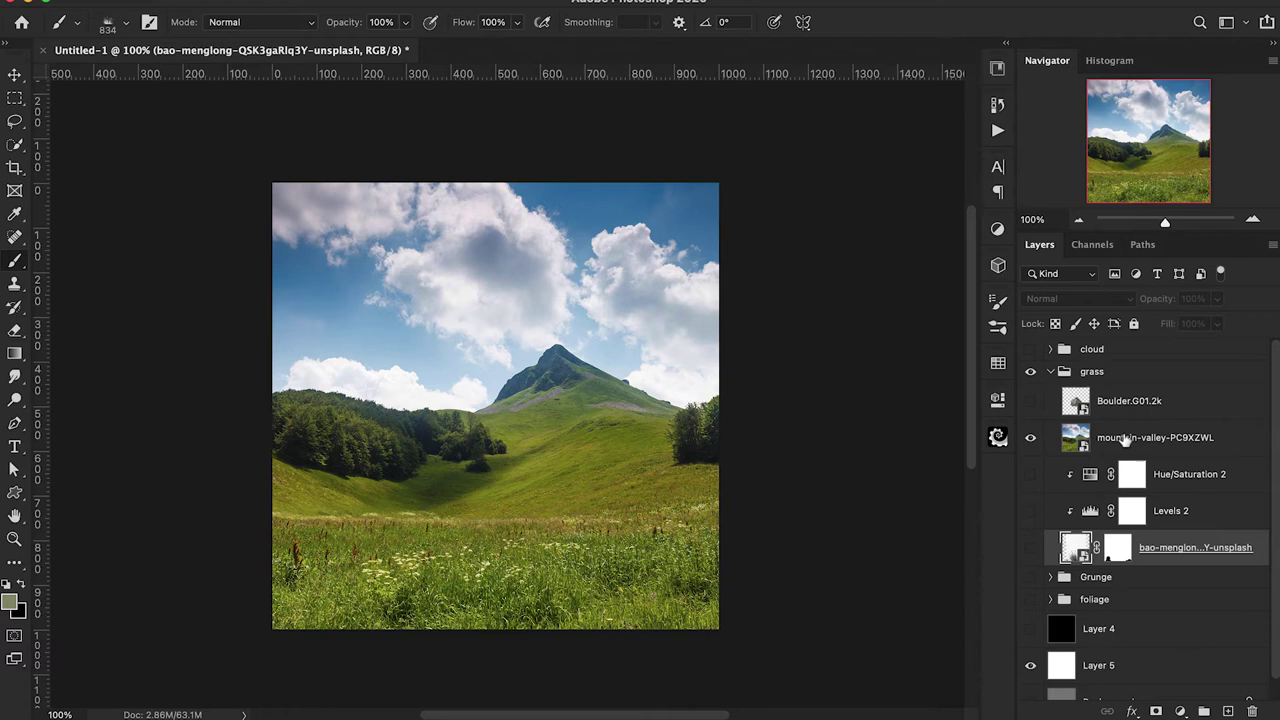
left_click(1031, 400)
Step: Scale the boulder to 26.27%, move it down into the meadow, centred horizontally, and return to the Brush tool
left_click(1117, 402)
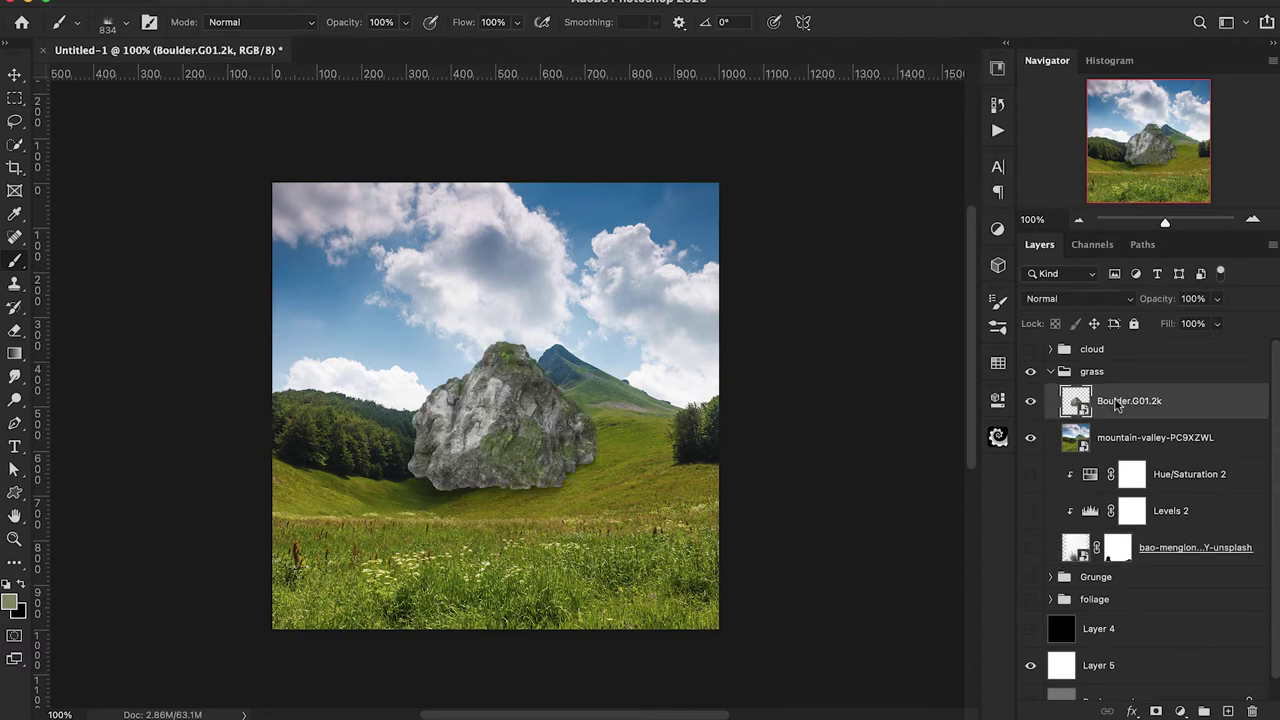
key("ctrl+t")
left_click_drag(663, 246, 624, 290)
left_click_drag(535, 388, 525, 505)
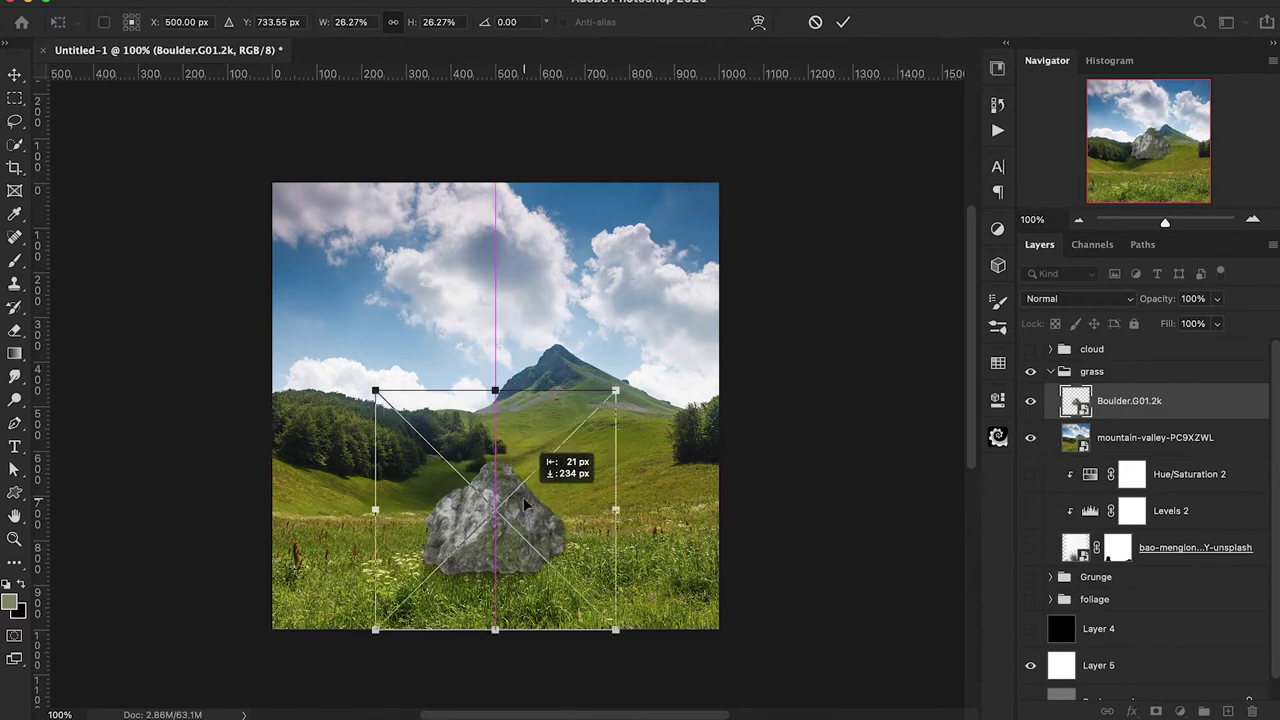
key("Return")
key("b")
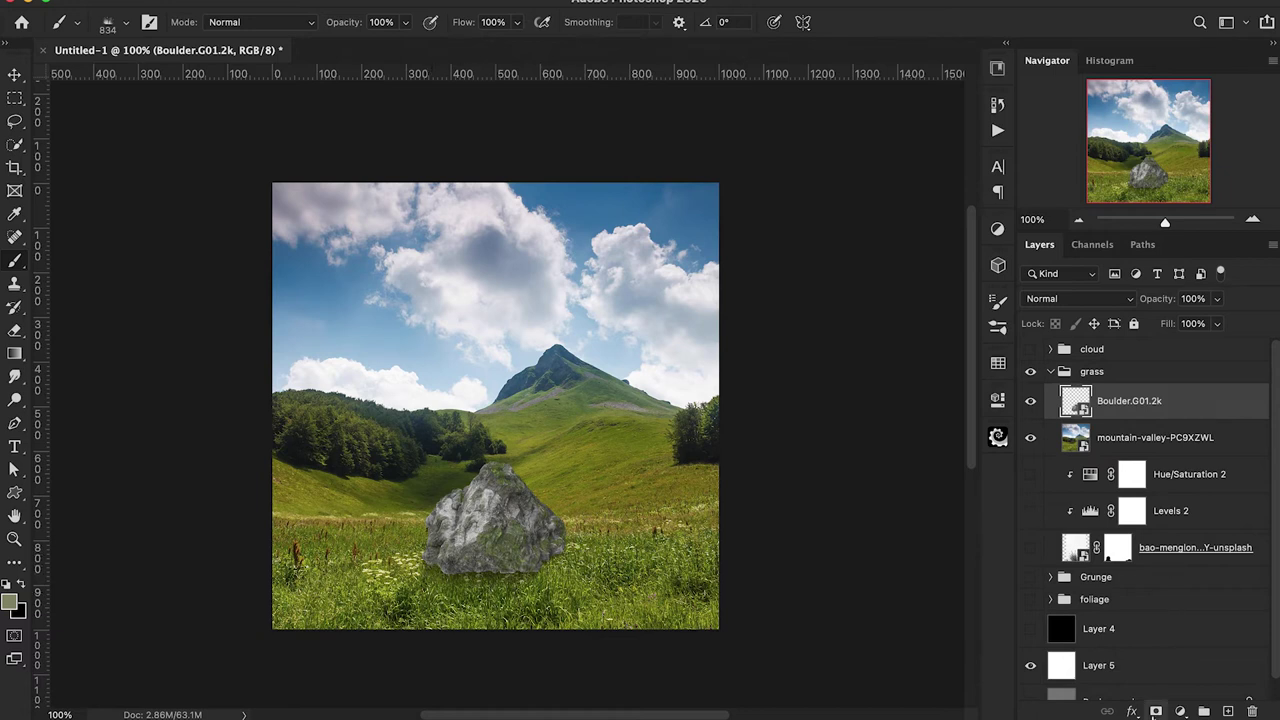
Step: Add a layer mask to the boulder and stamp the grass brush at 250 px in black along its base
left_click(1156, 711)
key("bracketleft")
key("bracketleft")
key("bracketleft")
key("bracketleft")
key("bracketleft")
key("bracketleft")
key("bracketleft")
key("bracketleft")
left_click(555, 571)
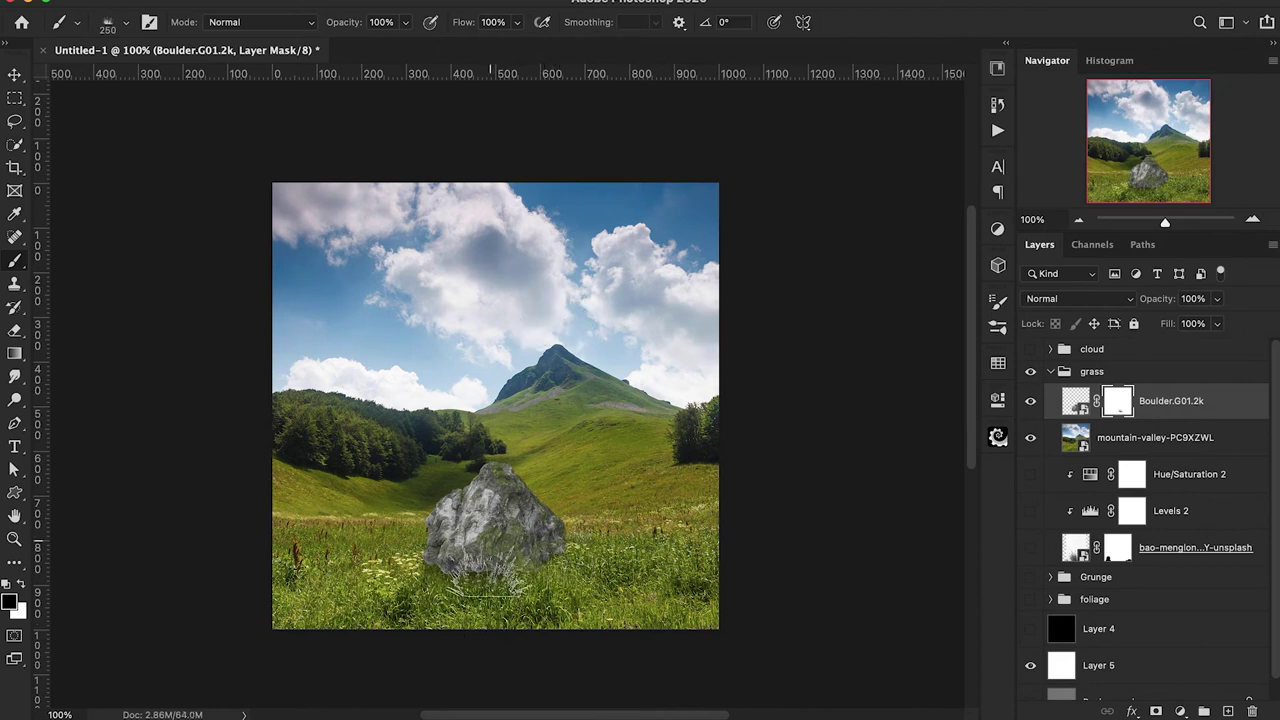
left_click(440, 576)
Step: Refine the boulder mask along its lower edge with the grass brush at 100 and 150 px, and toggle the mask to compare
key("bracketleft")
key("bracketleft")
key("bracketleft")
key("bracketleft")
key("bracketleft")
key("bracketleft")
key("bracketleft")
key("bracketleft")
key("bracketleft")
key("bracketleft")
key("bracketleft")
key("bracketleft")
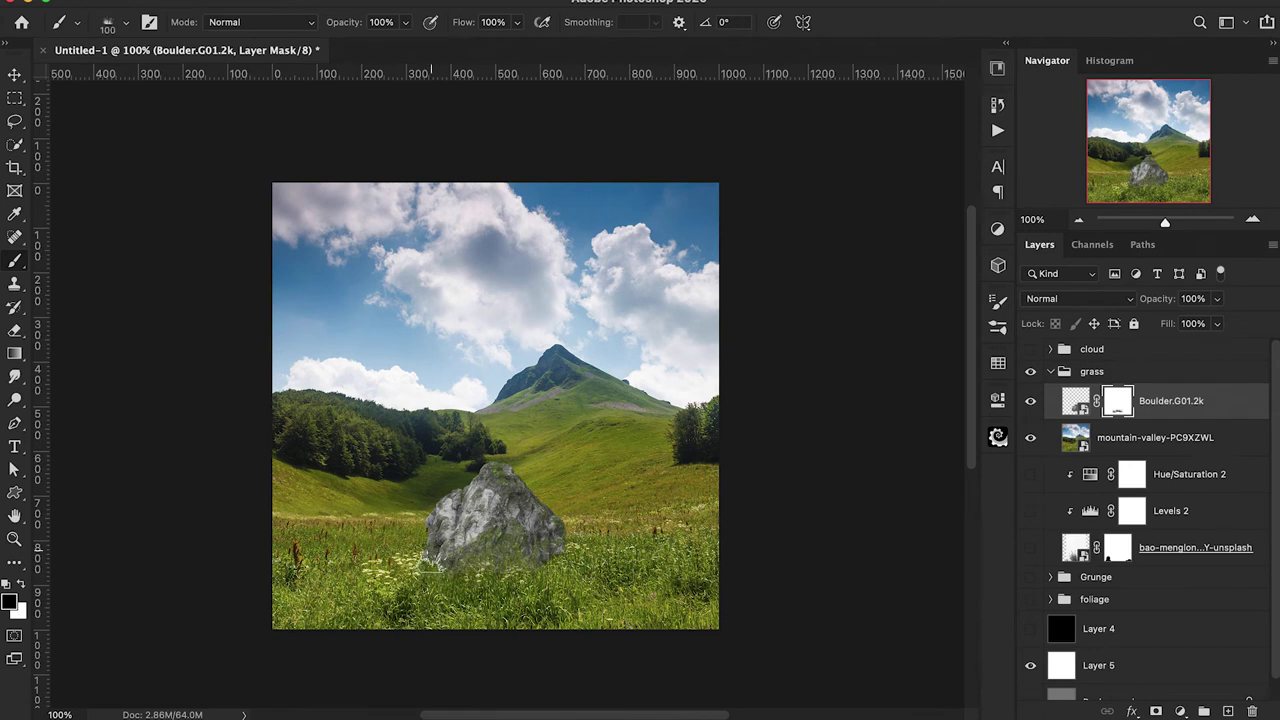
key("bracketright")
key("bracketright")
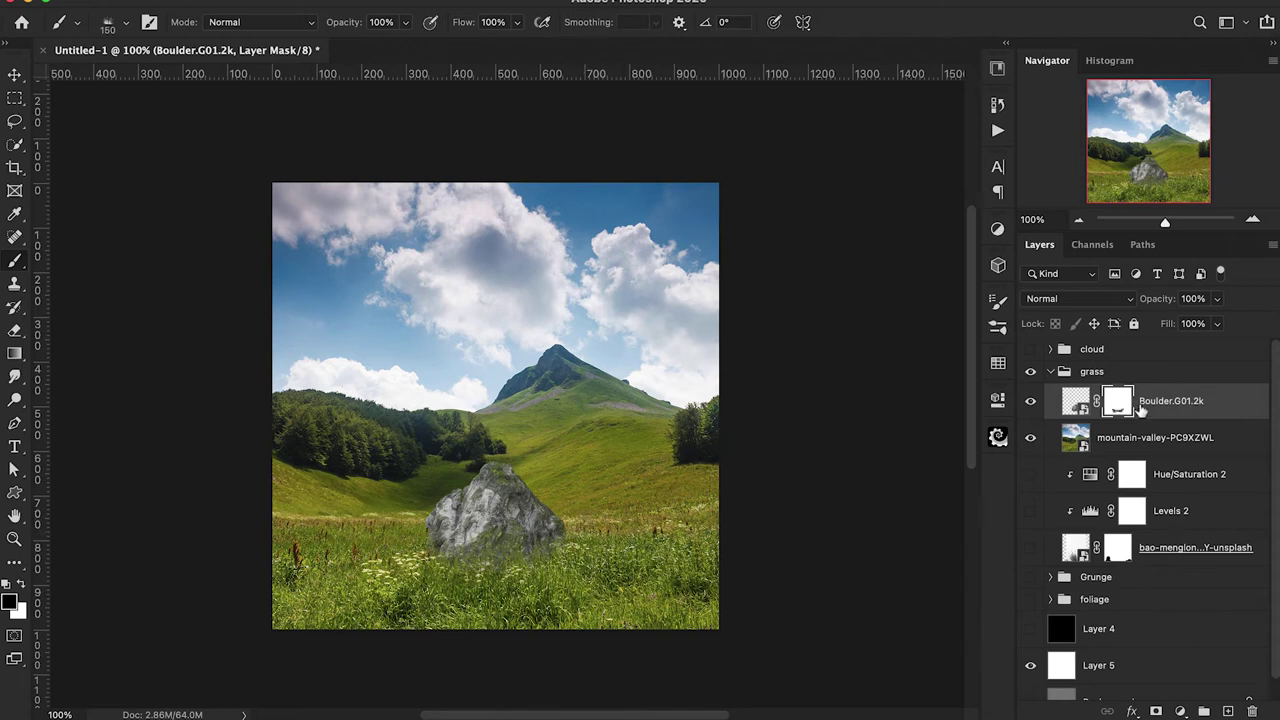
left_click(1118, 404, "shift")
left_click(1119, 404, "shift")
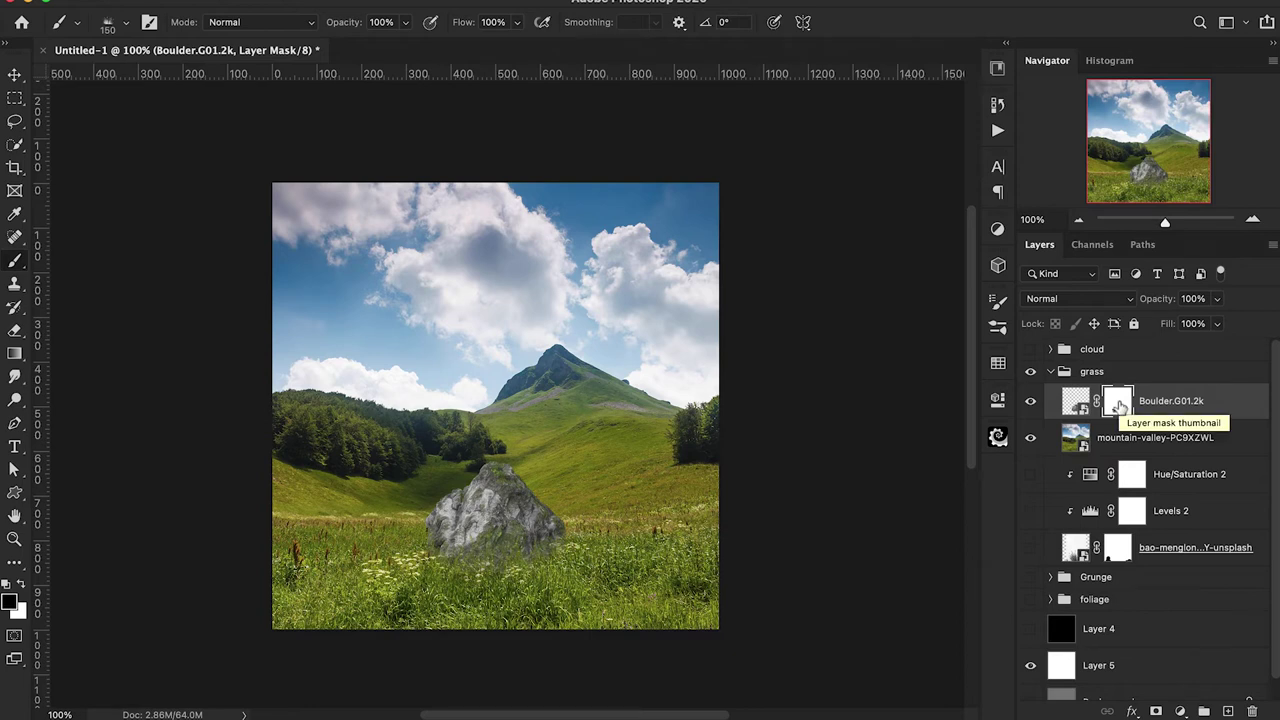
Step: Hide the boulder and mountain-valley layers, add an empty layer above them, and set the foreground colour to dark olive green
left_click_drag(1030, 401, 1030, 437)
left_click(1228, 711)
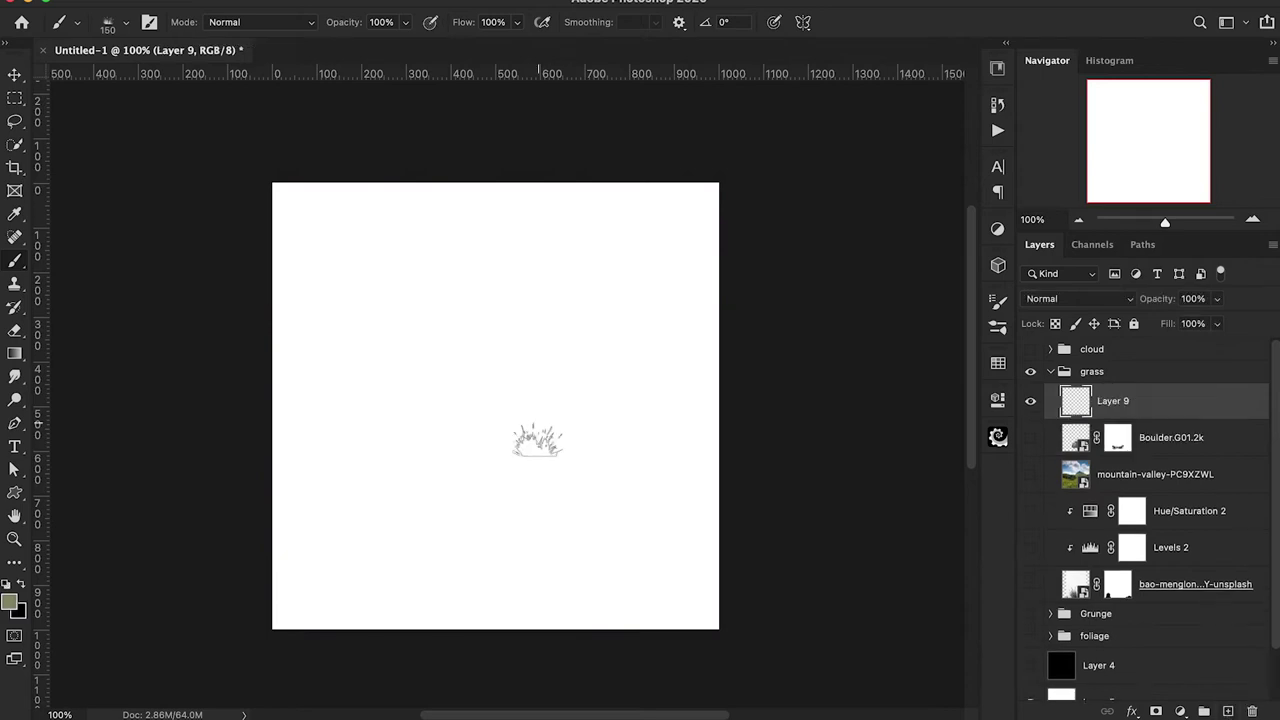
left_click(10, 600)
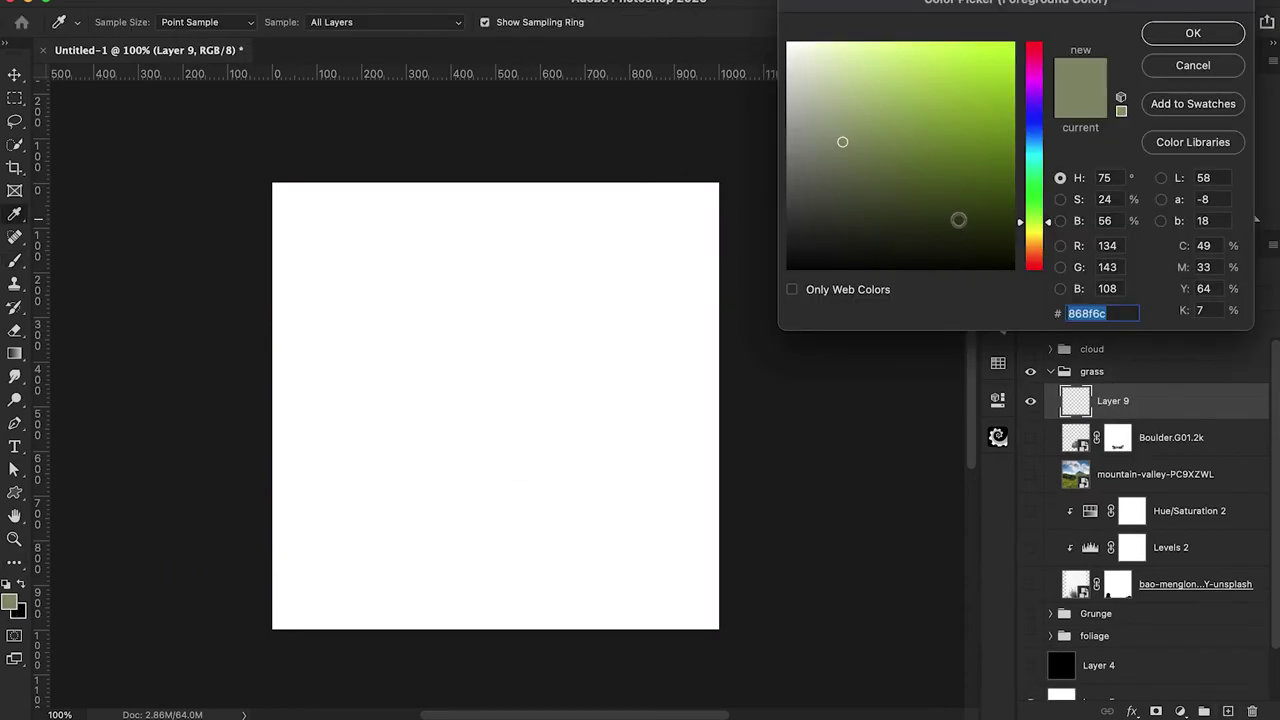
left_click(960, 217)
left_click(1193, 33)
Step: Paint dark green grass across the middle of the empty layer with the grass brush enlarged to about 175 px
key("bracketright")
key("bracketright")
key("bracketright")
key("bracketright")
key("bracketright")
key("bracketright")
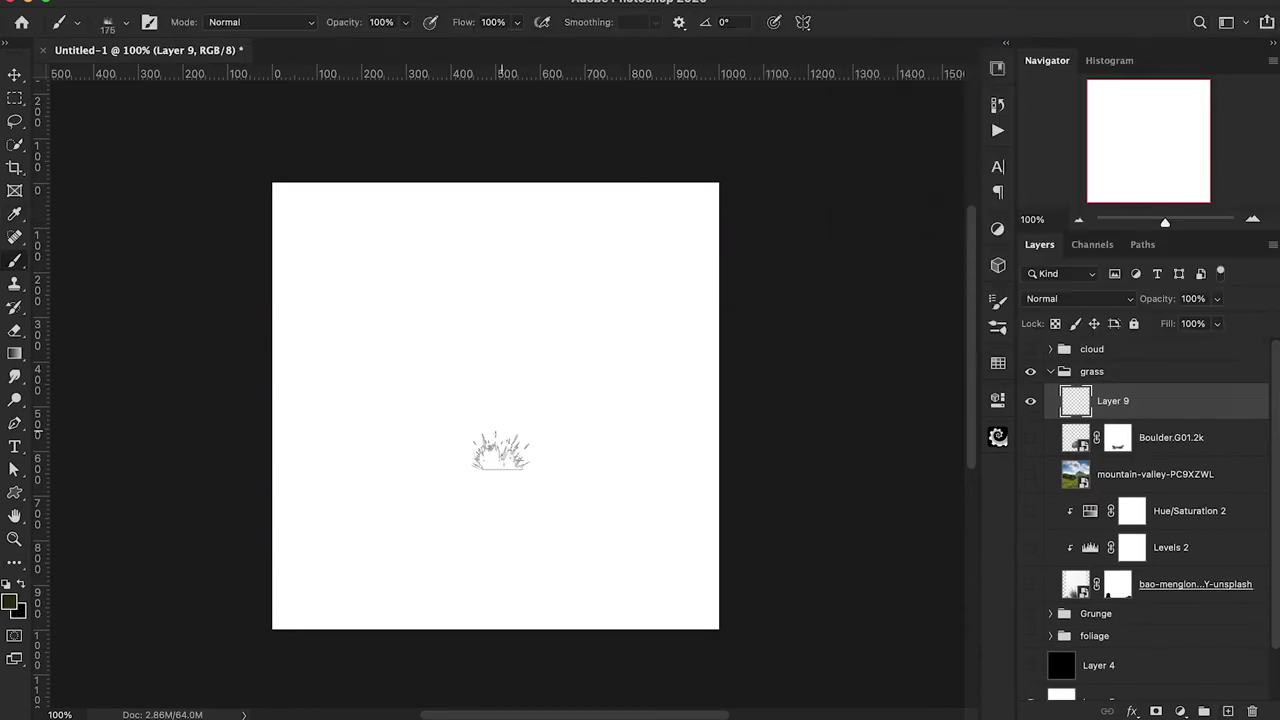
left_click(450, 484)
left_click_drag(452, 484, 600, 484)
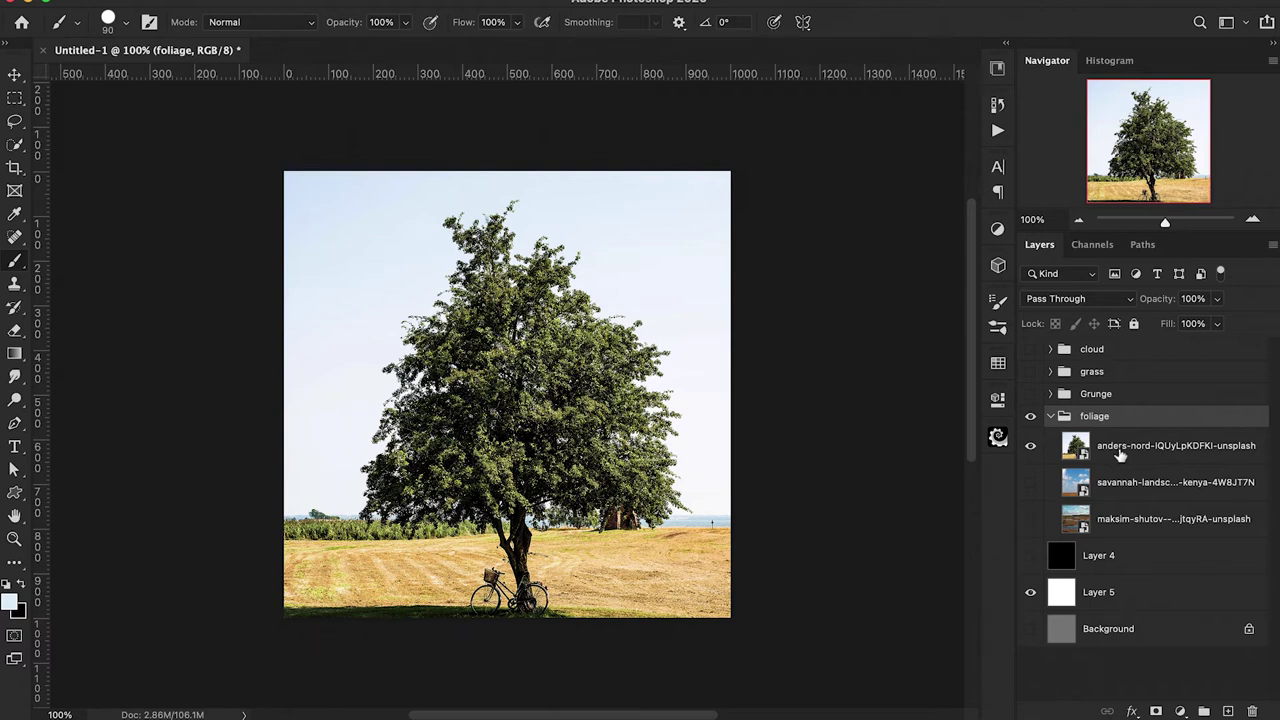
Step: Duplicate the tree photo in the foliage group, scale the copy to 9.48%, and move it down so the treetop is framed
left_click(1119, 455)
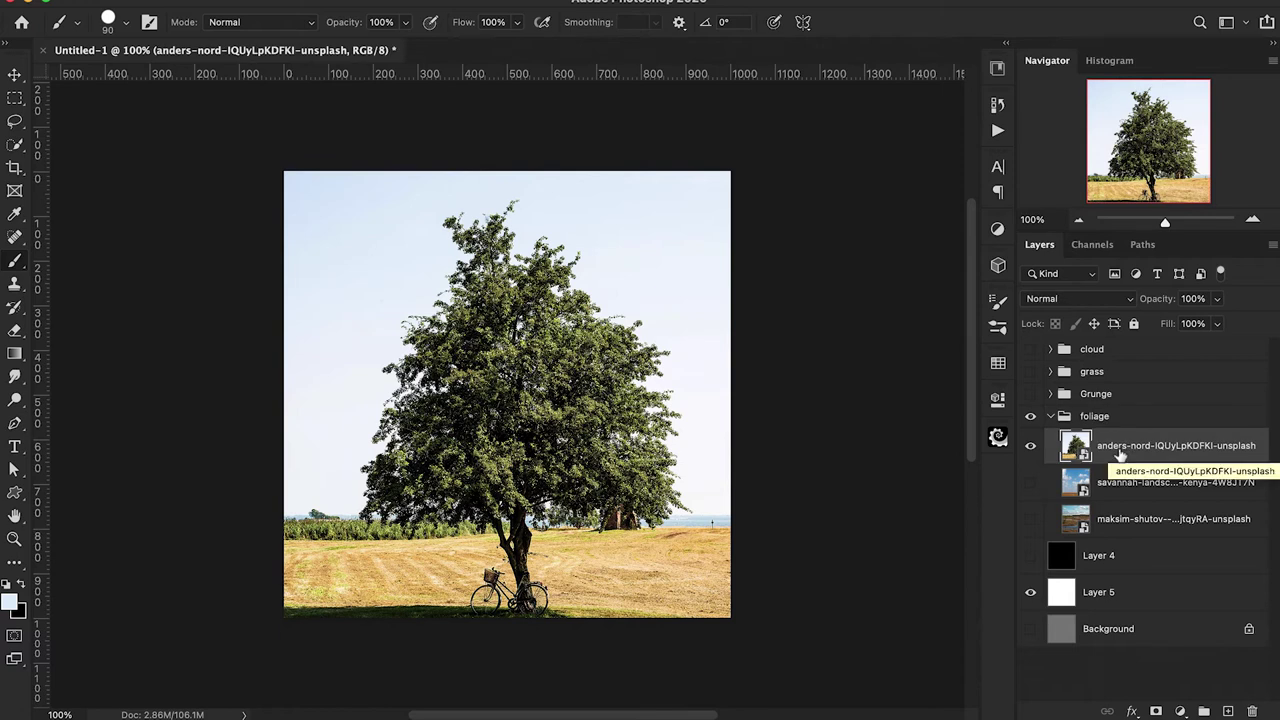
key("ctrl+j")
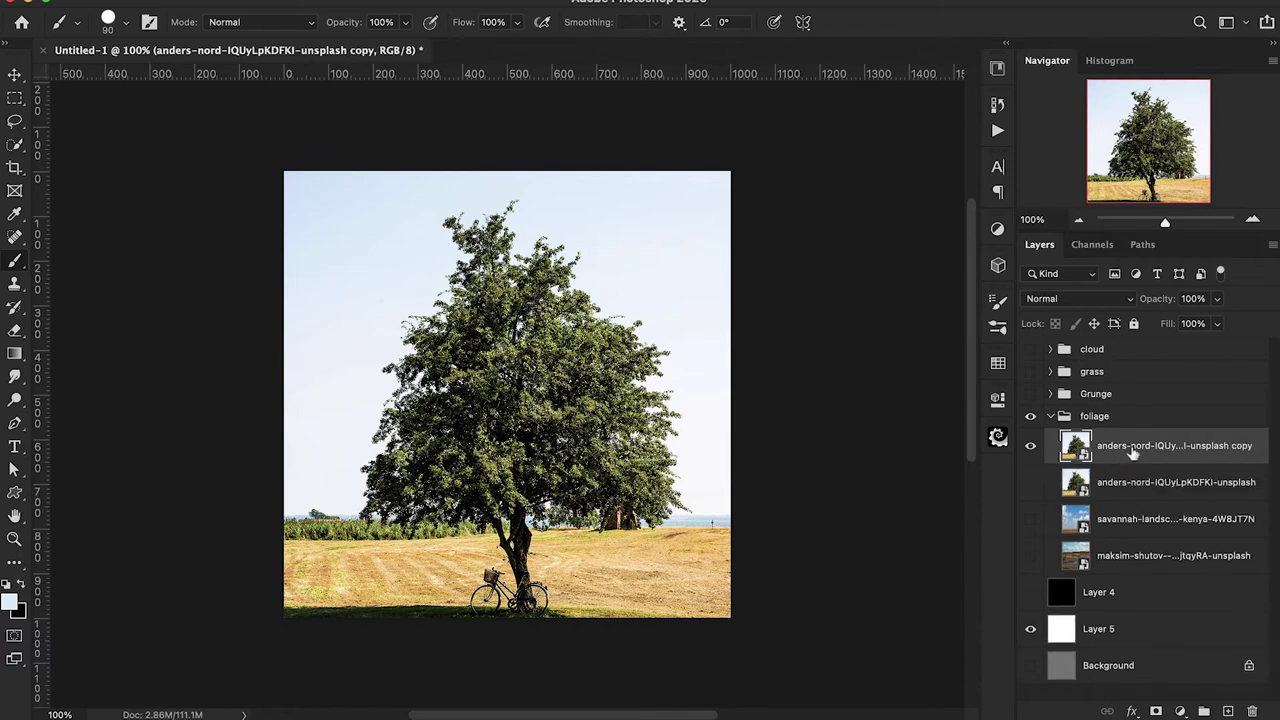
key("ctrl+t")
left_click_drag(731, 414, 943, 423)
left_click_drag(581, 250, 608, 535)
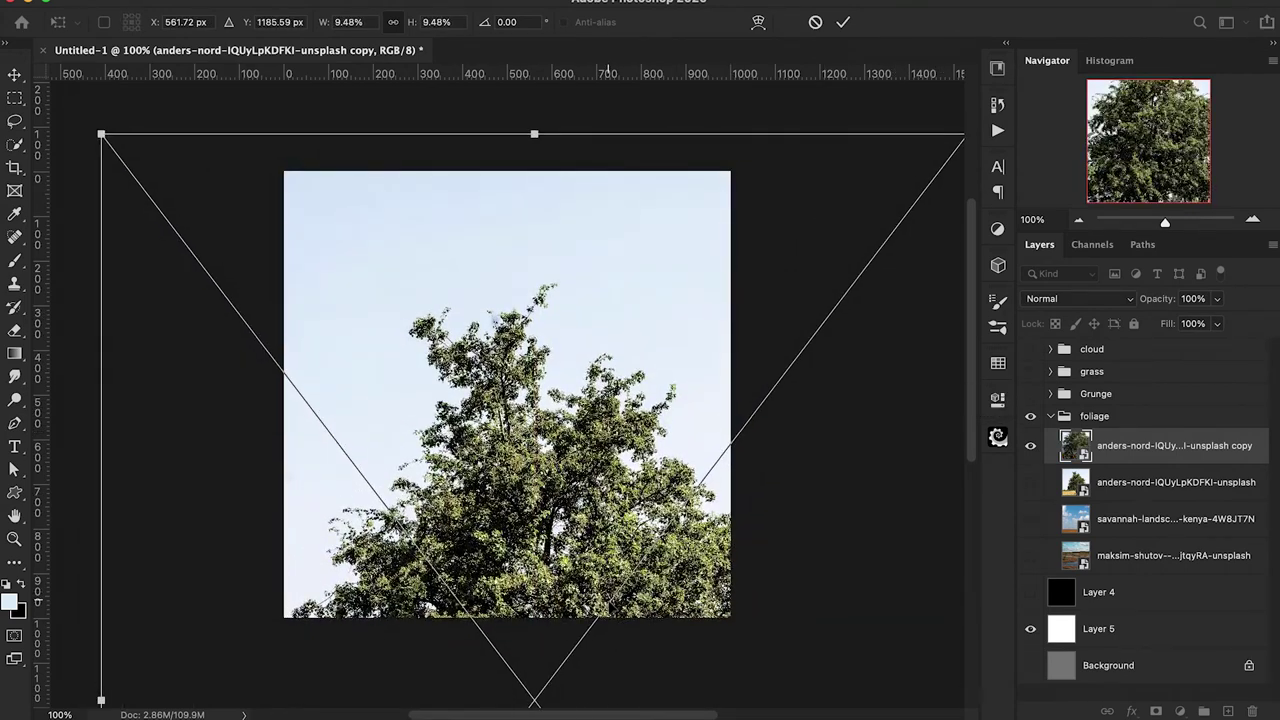
key("Return")
key("b")
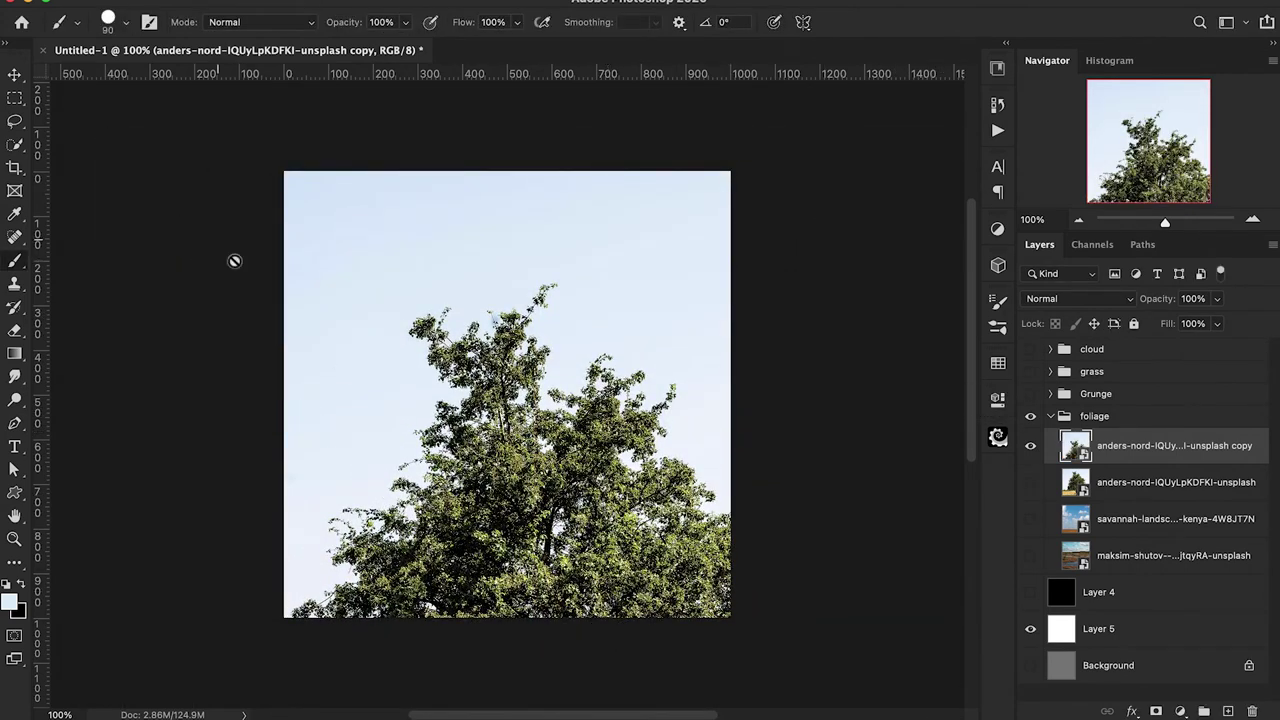
Step: Lasso a leafy upper section of the tree in the enlarged copy and copy it to its own layer
left_click(14, 121)
left_click_drag(404, 359, 460, 412)
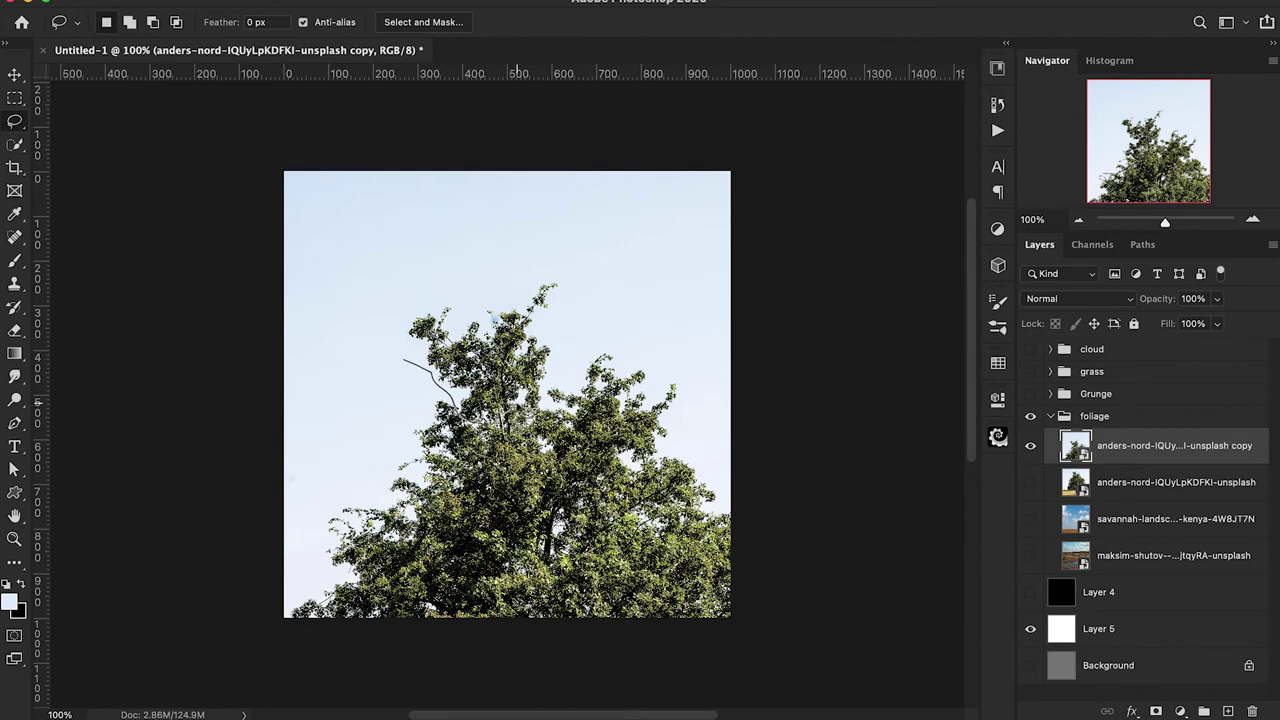
mouse_move(540, 406)
left_mouse_down()
mouse_move(561, 352)
mouse_move(549, 328)
mouse_move(493, 291)
mouse_move(394, 282)
mouse_move(391, 343)
mouse_move(420, 378)
left_mouse_up()
key("ctrl+j")
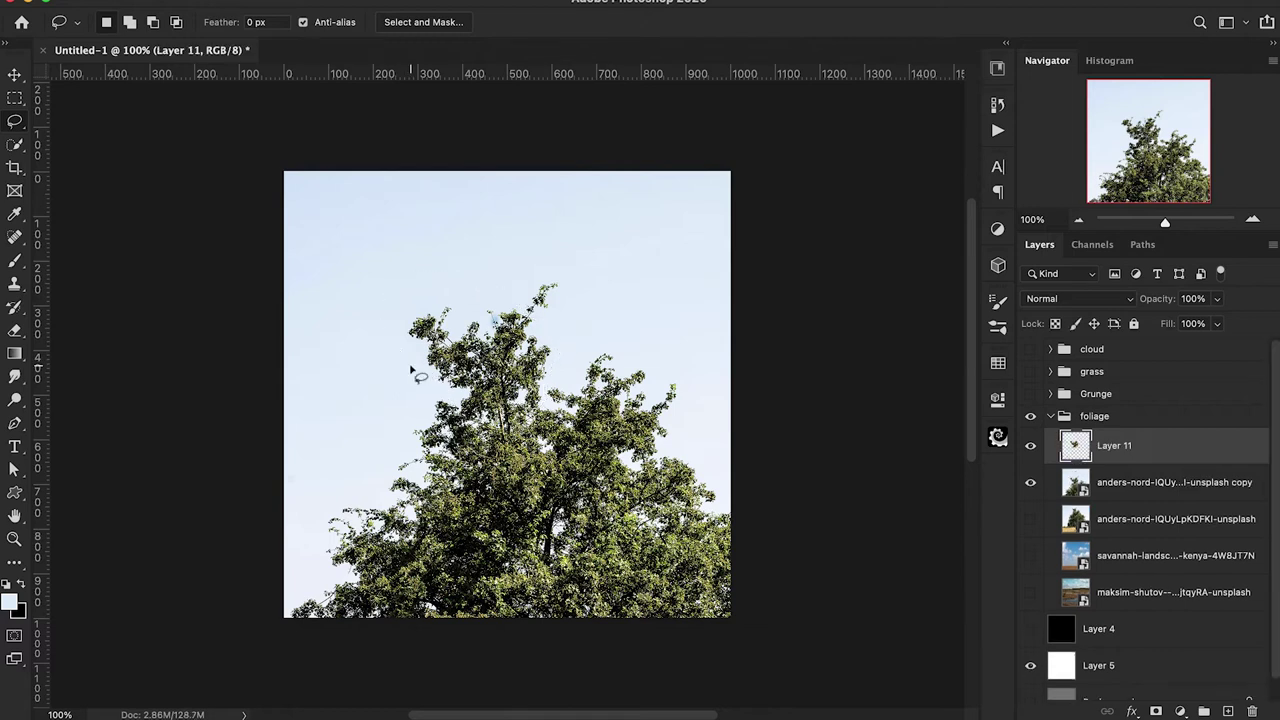
Step: Hide the enlarged tree photo and move the foliage cutout to the canvas centre at X 500 px, Y 500 px
left_click(1030, 482)
key("ctrl+t")
mouse_move(482, 298)
left_mouse_down()
mouse_move(511, 346)
mouse_move(492, 350)
mouse_move(522, 350)
left_mouse_up()
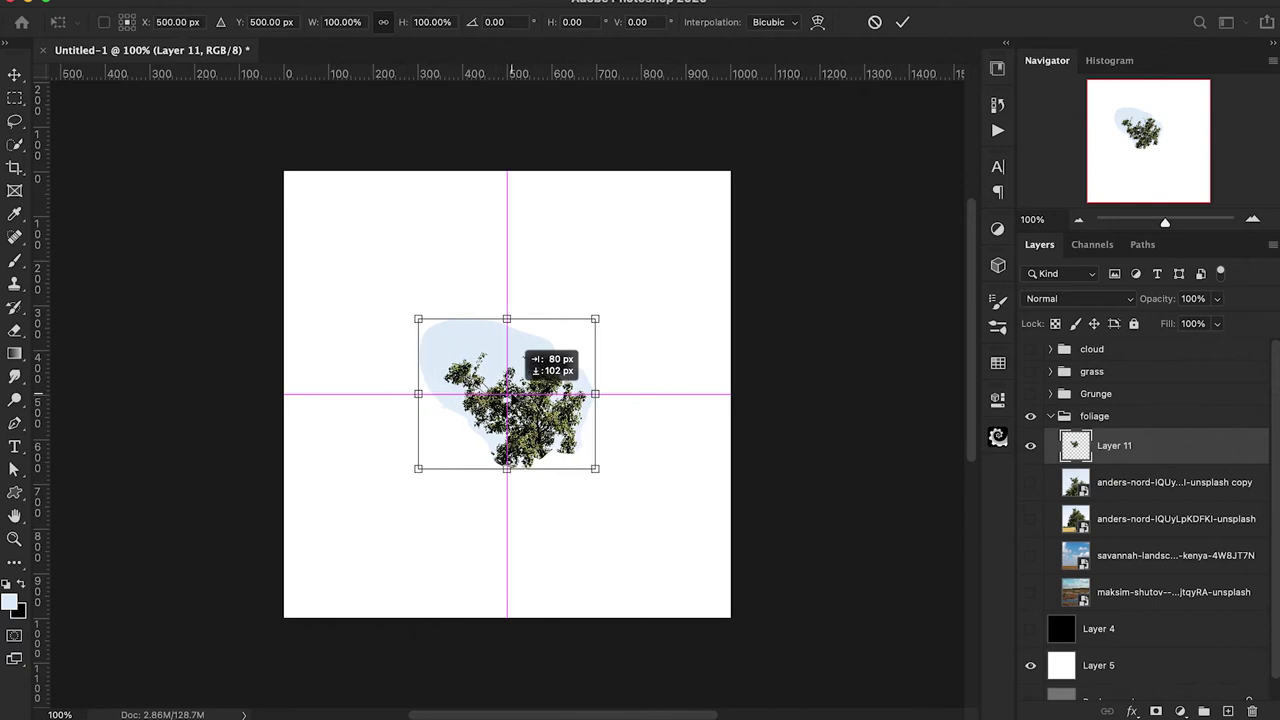
key("Return")
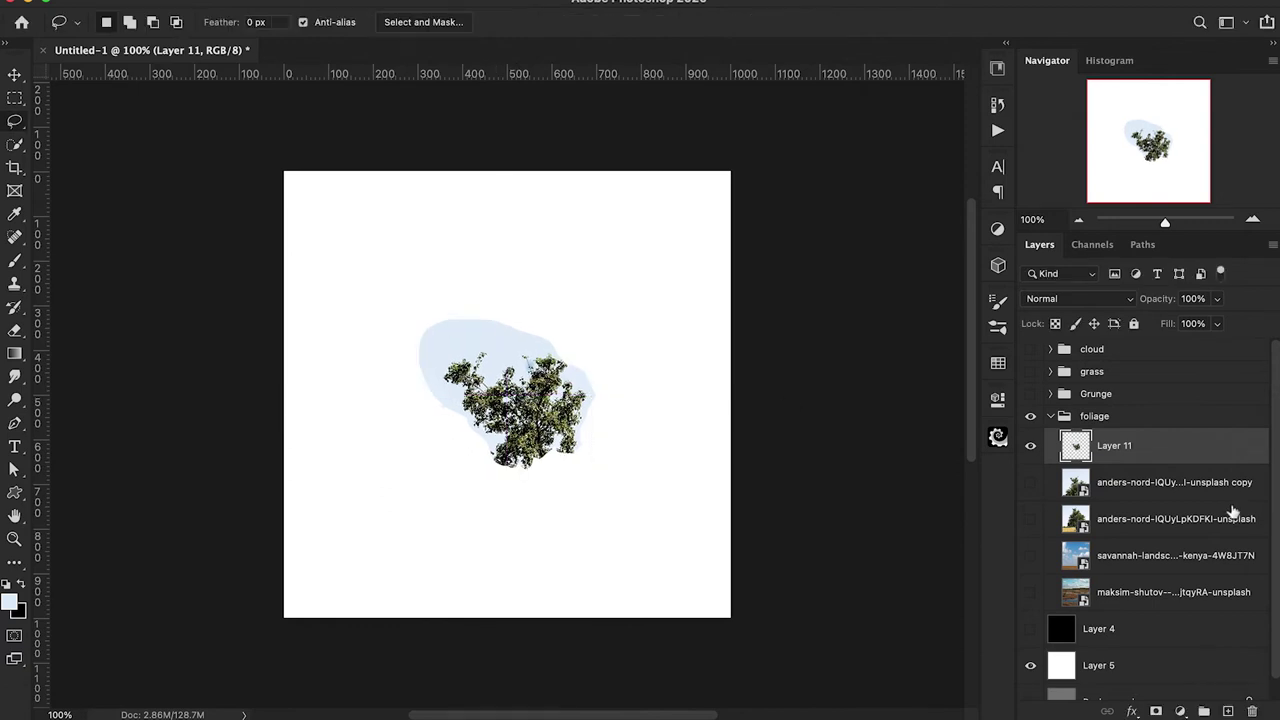
Step: Compare the red, green and blue channels of the foliage cutout and duplicate the Blue channel
left_click(1103, 250)
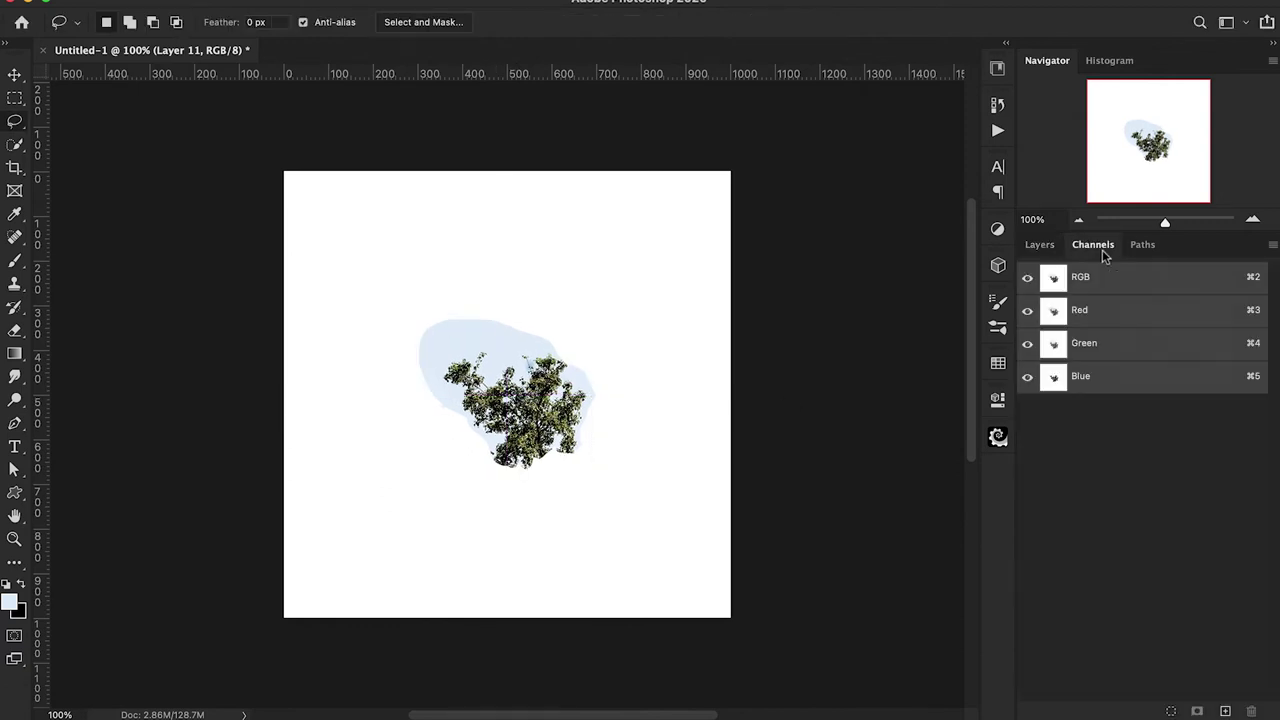
left_click(1102, 316)
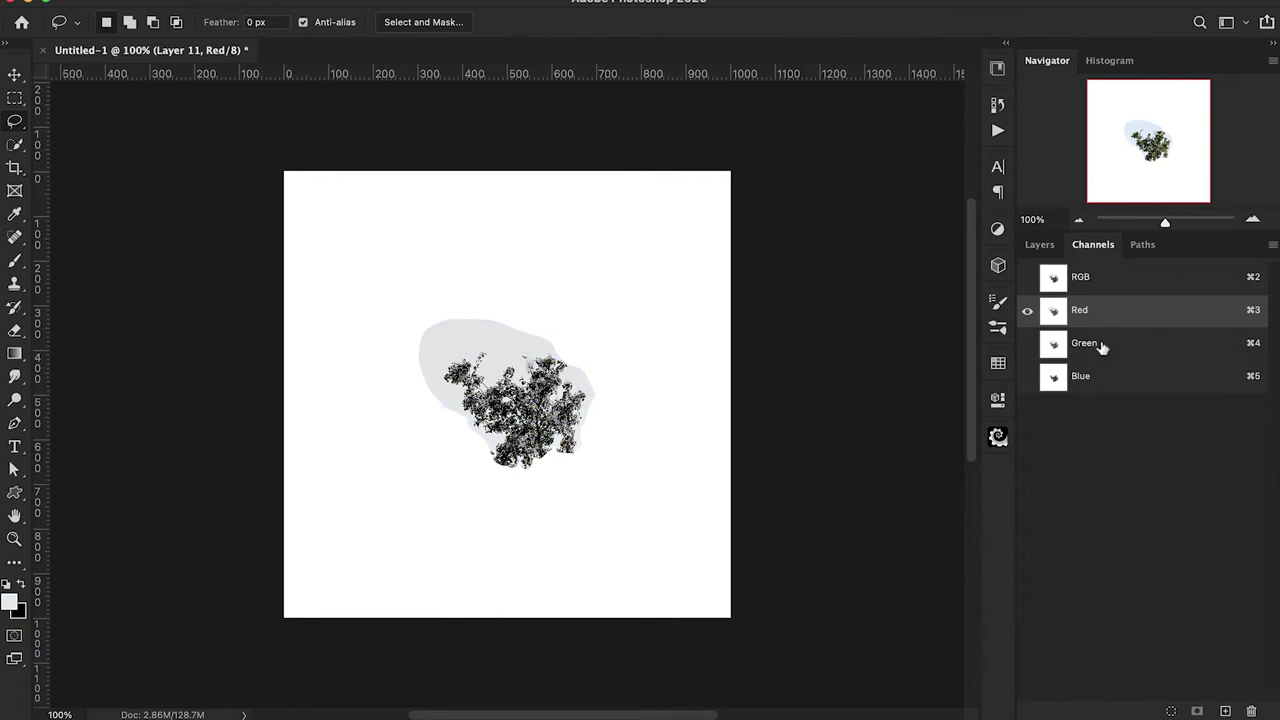
left_click(1102, 345)
left_click(1100, 380)
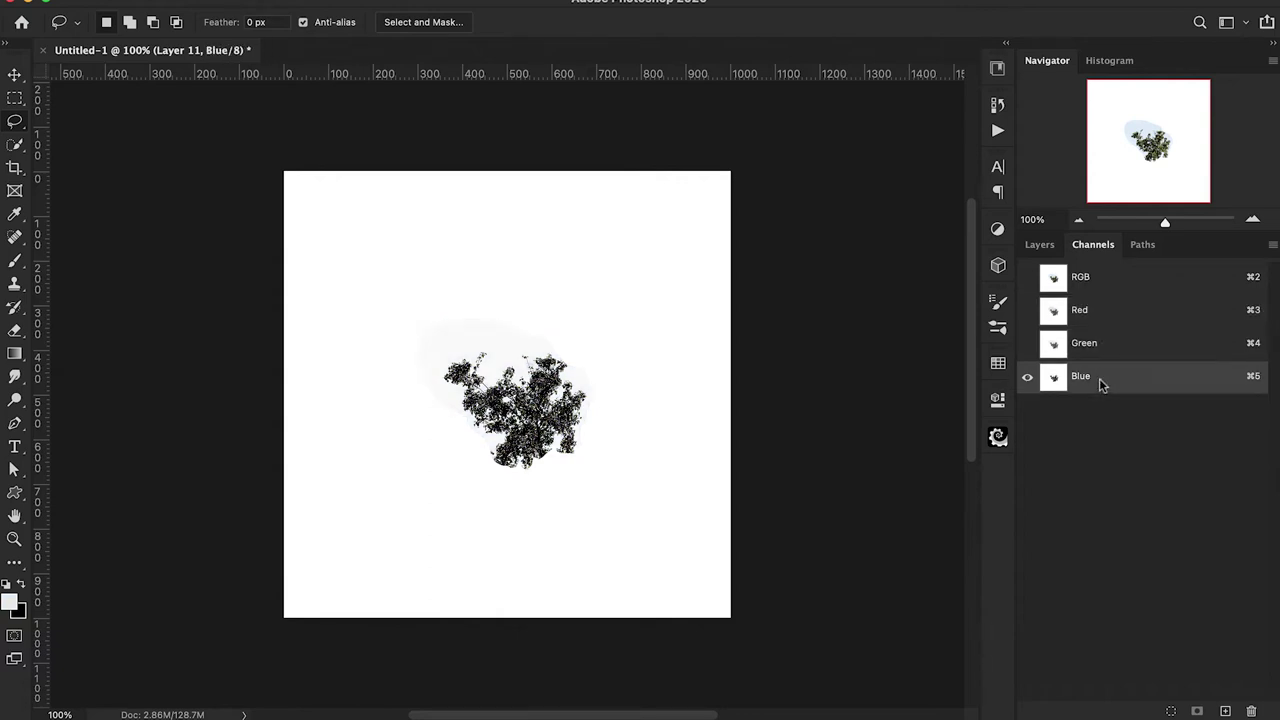
left_click_drag(1080, 380, 1225, 710)
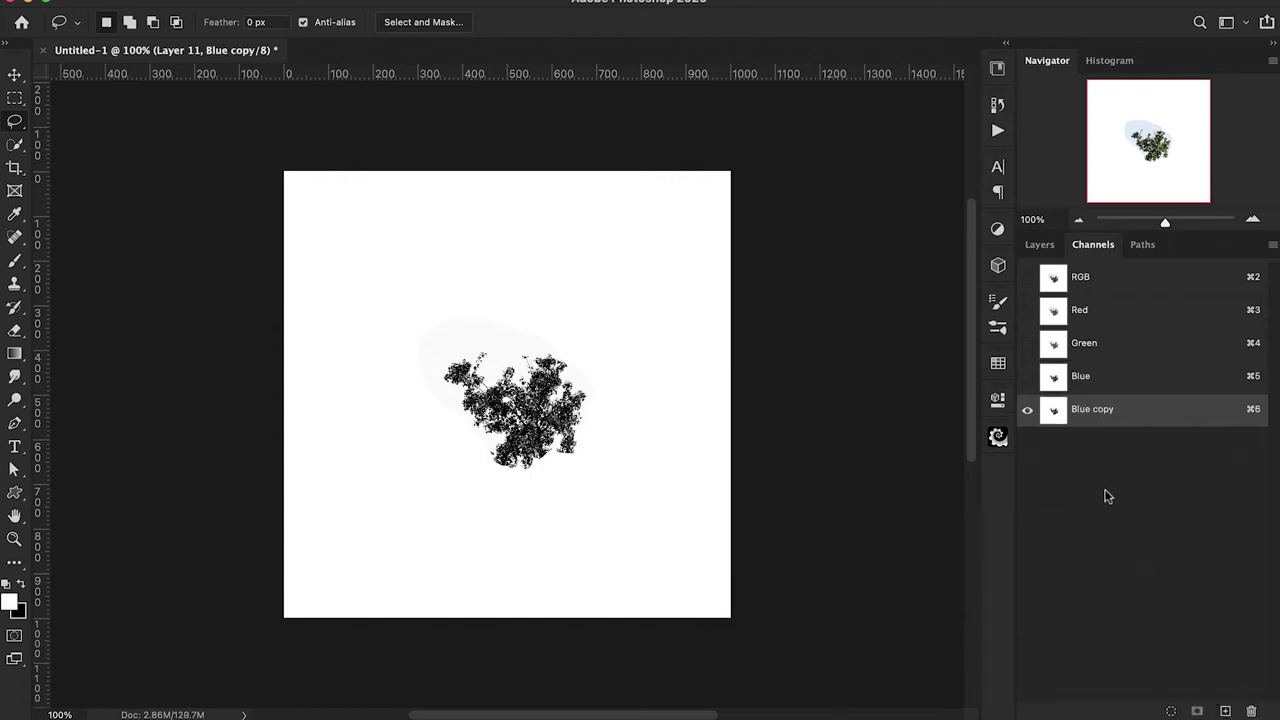
Step: Apply Levels to the copied blue channel with the white input level set to 225
key("super+l")
left_click_drag(965, 216, 939, 217)
left_click(1032, 48)
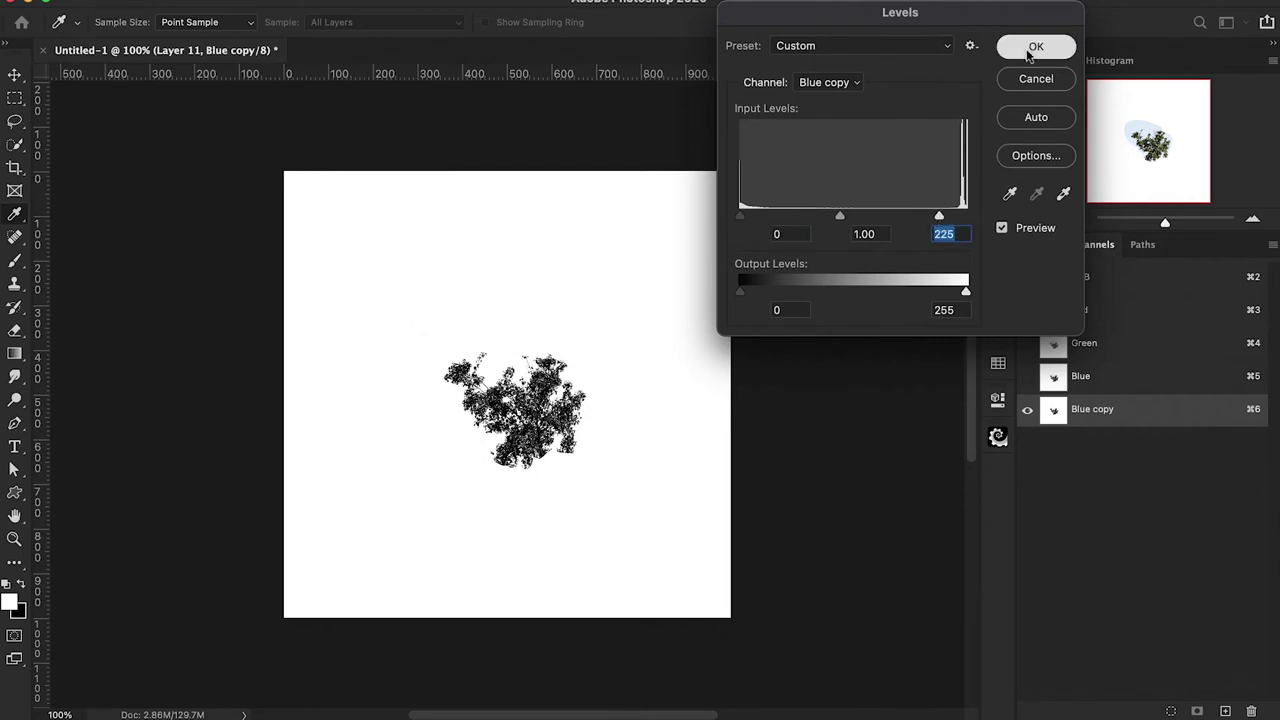
Step: Load the adjusted channel copy as a selection, add it as a mask on Layer 11, and invert the mask
left_click(1053, 413, "super")
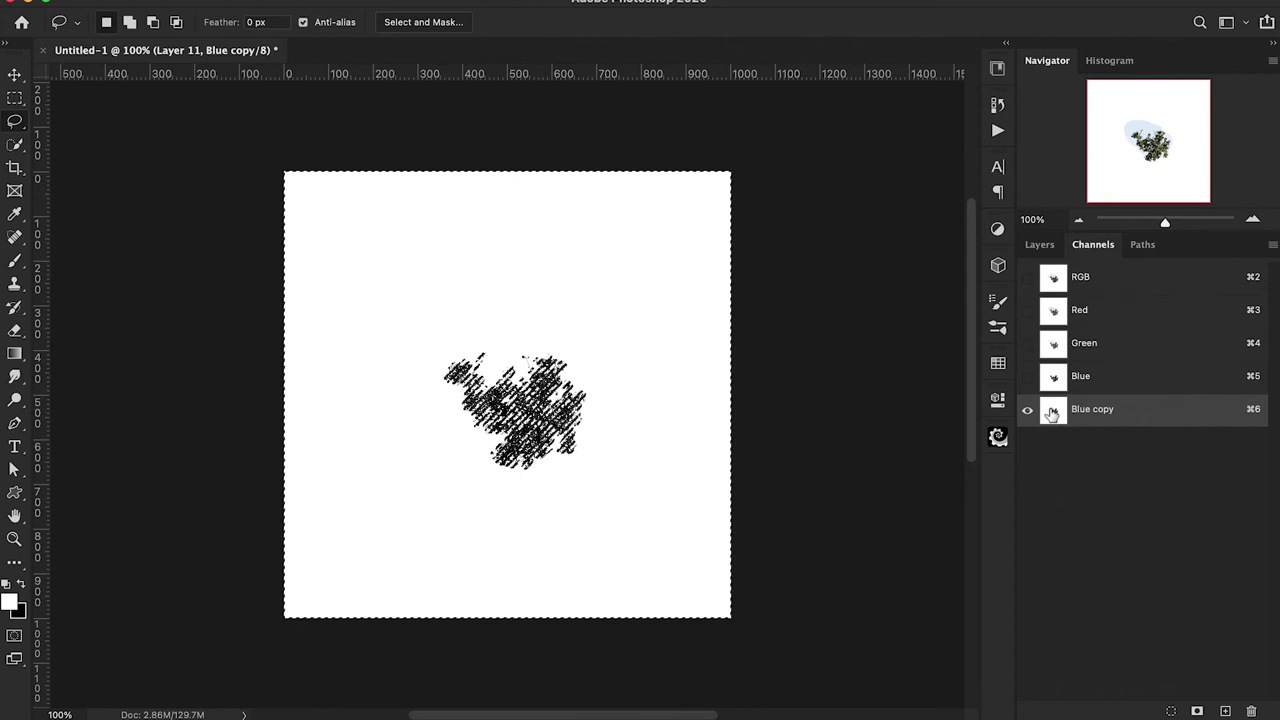
left_click(1048, 247)
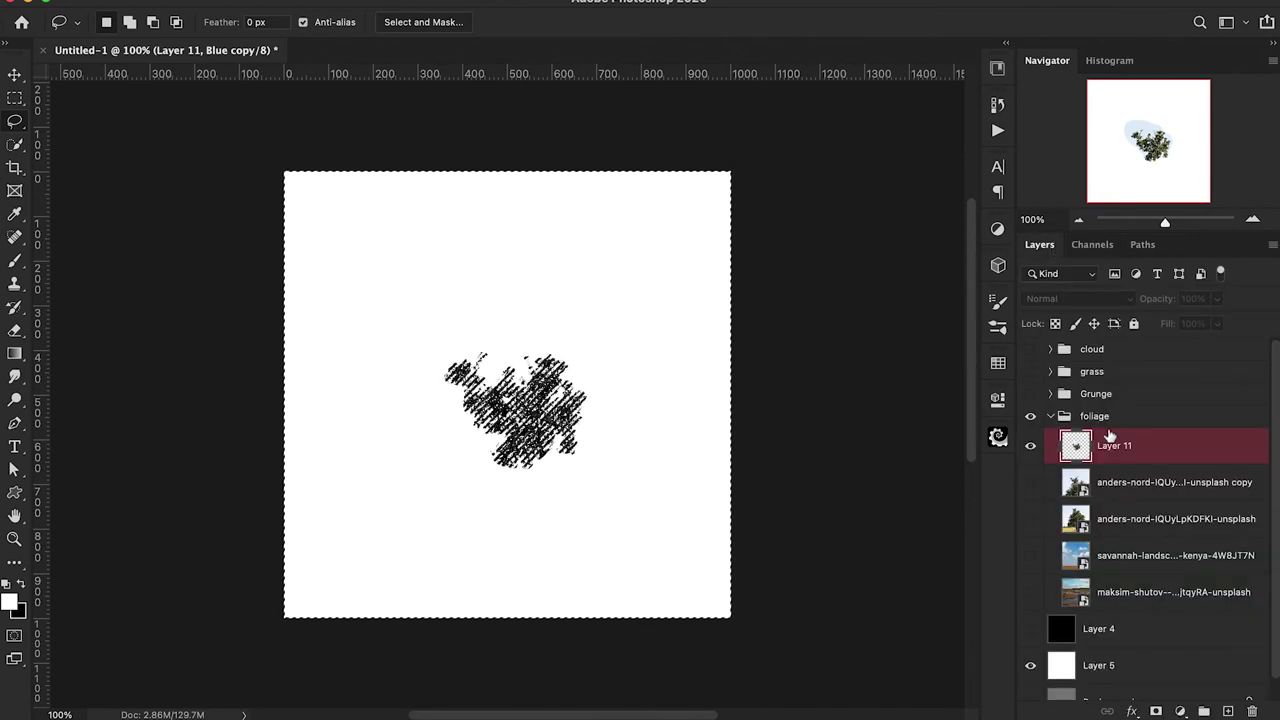
key("super+2")
left_click(1157, 711)
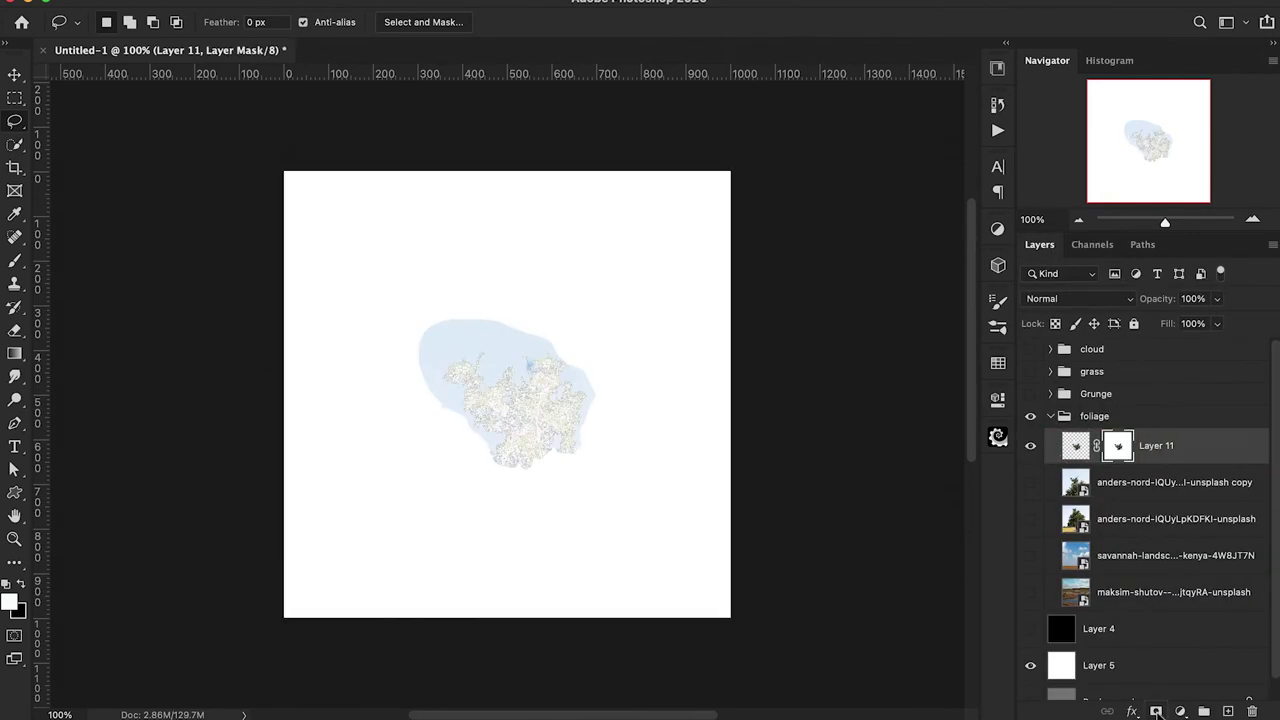
key("super+i")
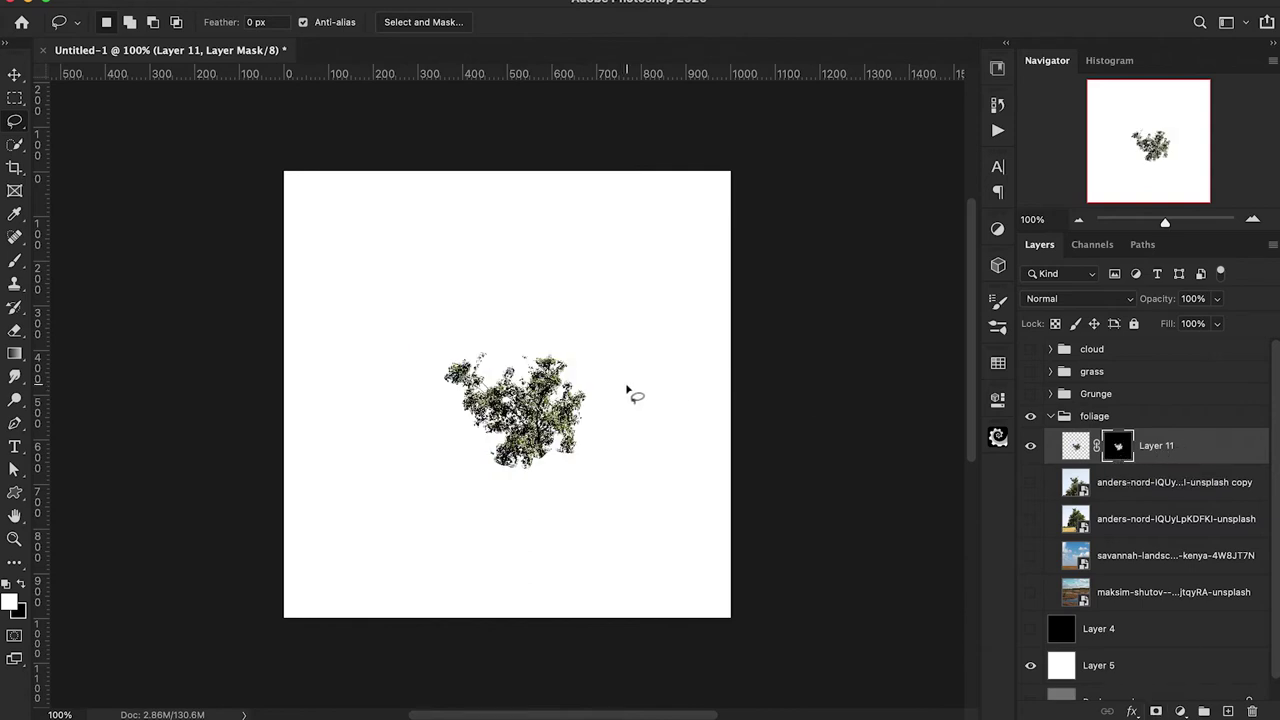
Step: Paint black with a 9 px brush on the Layer 11 mask to clean up the foliage's lower-right cut edge
key("b")
key("super+plus")
key("super+plus")
scroll(630, 390, "down", 3)
scroll(630, 390, "right", 1)
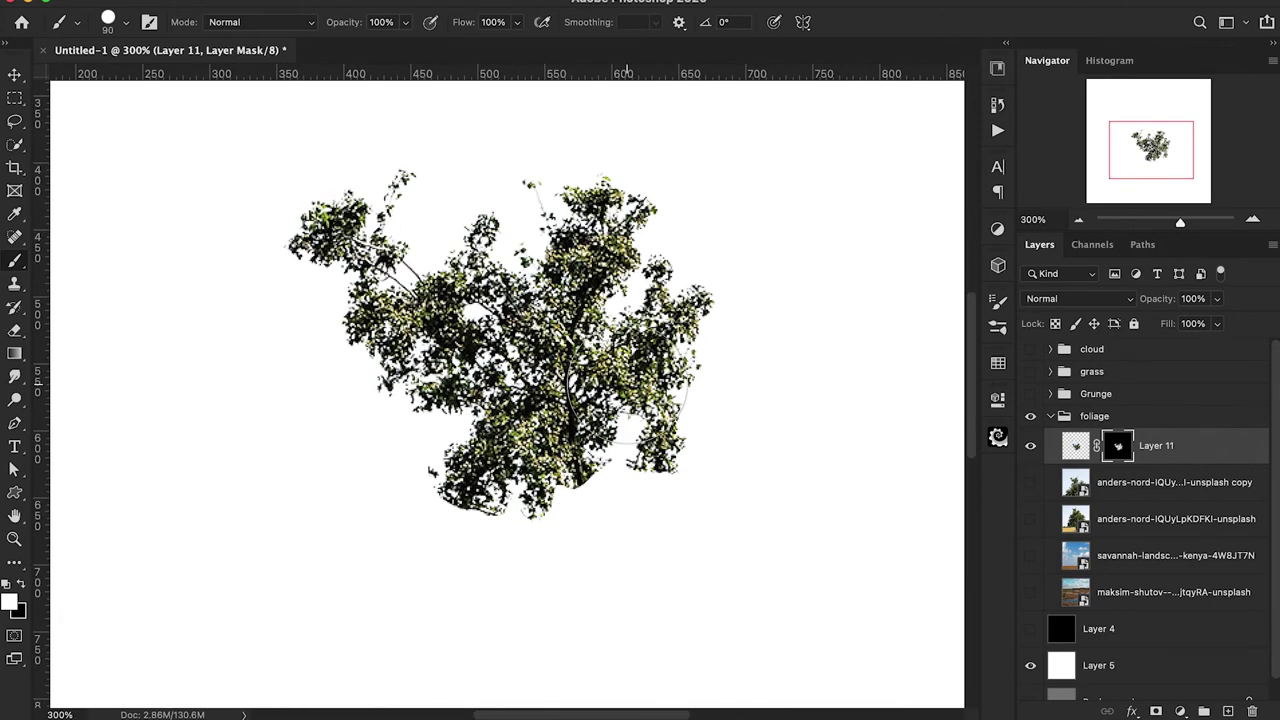
key("bracketleft")
key("bracketleft")
key("bracketleft")
key("bracketleft")
key("bracketleft")
key("bracketleft")
key("bracketleft")
key("bracketleft")
key("bracketleft")
key("x")
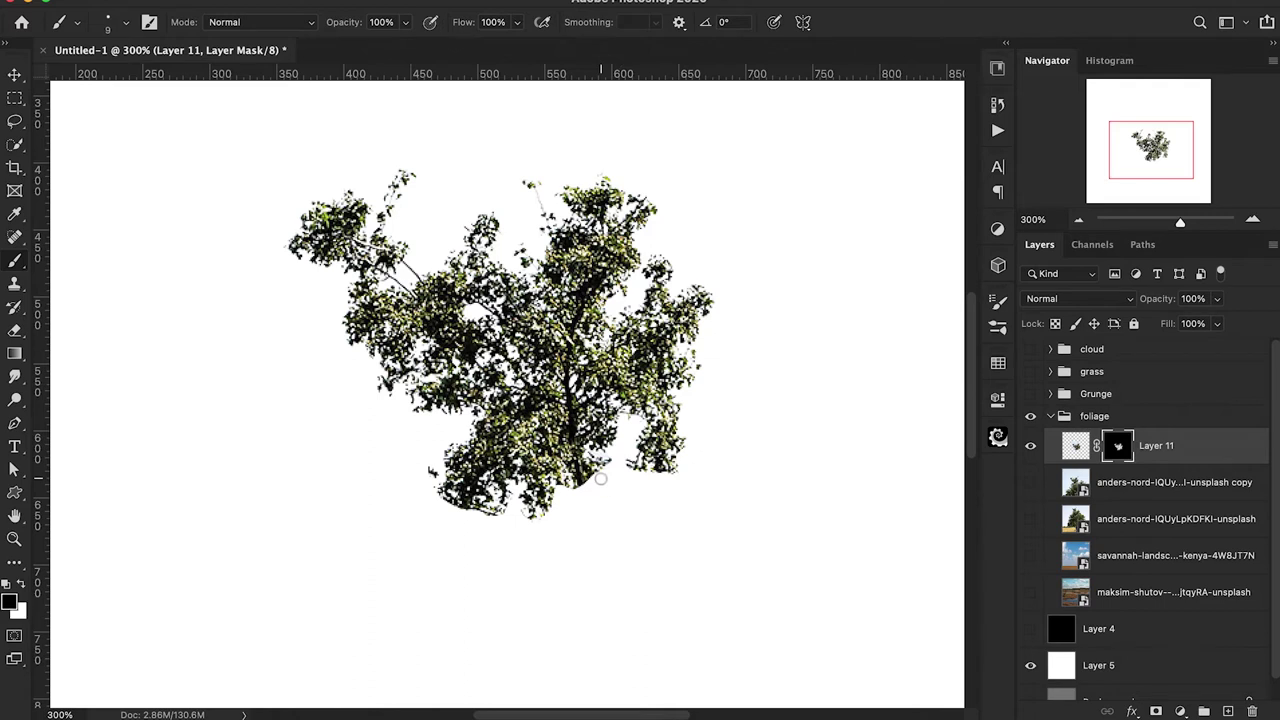
mouse_move(591, 461)
left_mouse_down()
mouse_move(611, 466)
mouse_move(590, 470)
mouse_move(615, 487)
mouse_move(588, 468)
mouse_move(581, 478)
mouse_move(638, 476)
mouse_move(640, 456)
mouse_move(672, 500)
left_mouse_up()
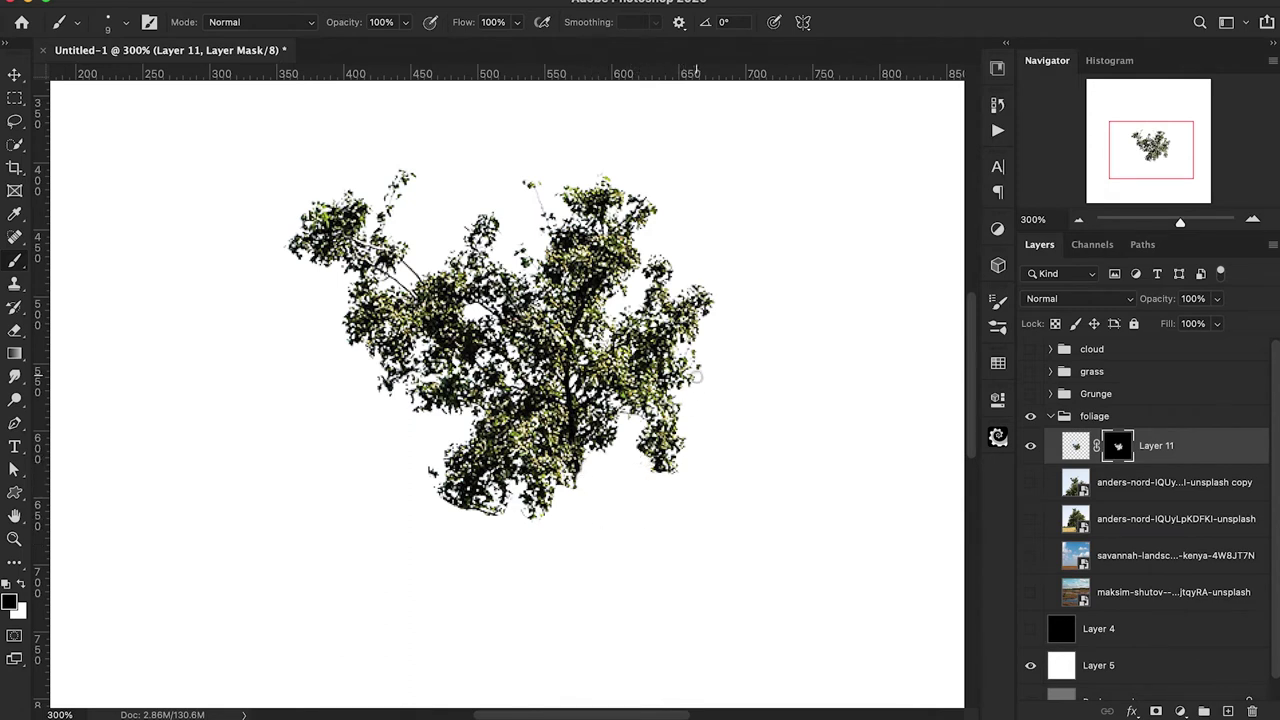
Step: Mask out the stray twigs above the foliage and tidy its lower-left edge with the black brush
mouse_move(535, 191)
left_mouse_down()
mouse_move(548, 231)
mouse_move(554, 215)
mouse_move(519, 233)
left_mouse_up()
mouse_move(420, 163)
left_mouse_down()
mouse_move(391, 177)
mouse_move(393, 214)
left_mouse_up()
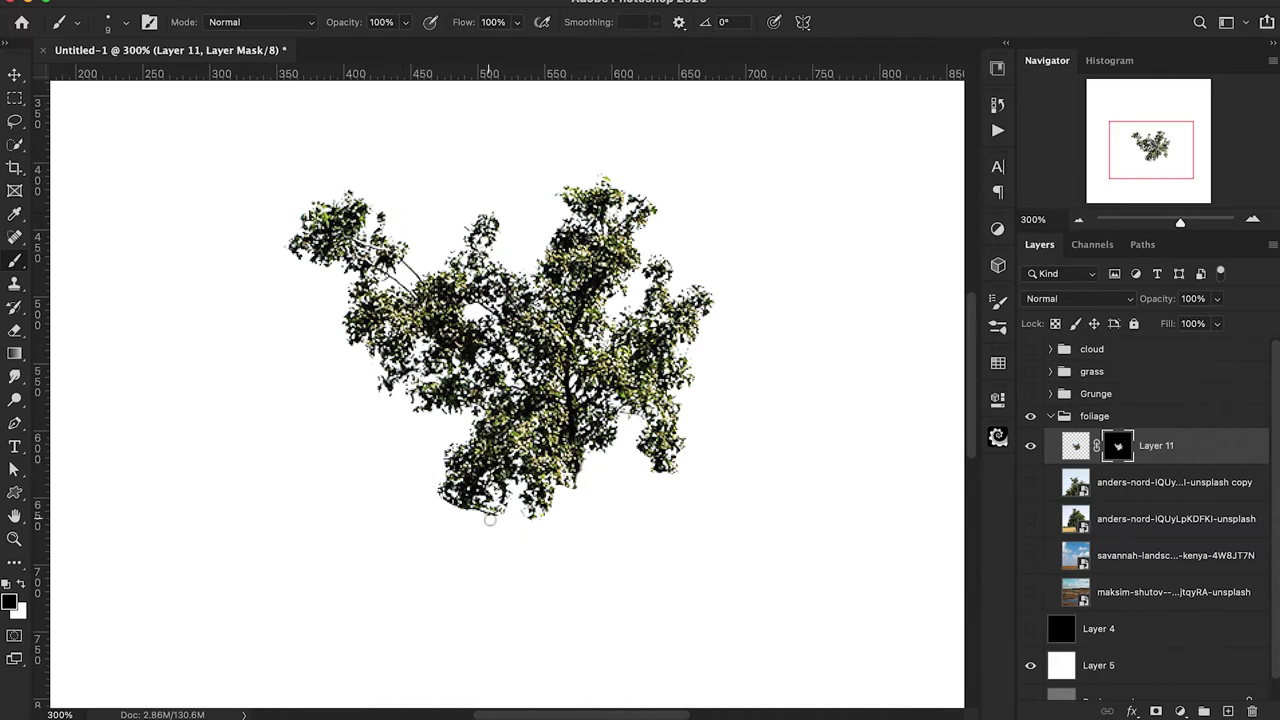
mouse_move(483, 510)
left_mouse_down()
mouse_move(500, 510)
mouse_move(482, 510)
left_mouse_up()
Step: Add a Hue/Saturation adjustment clipped to Layer 11 and set Saturation to -100
key("ctrl+minus")
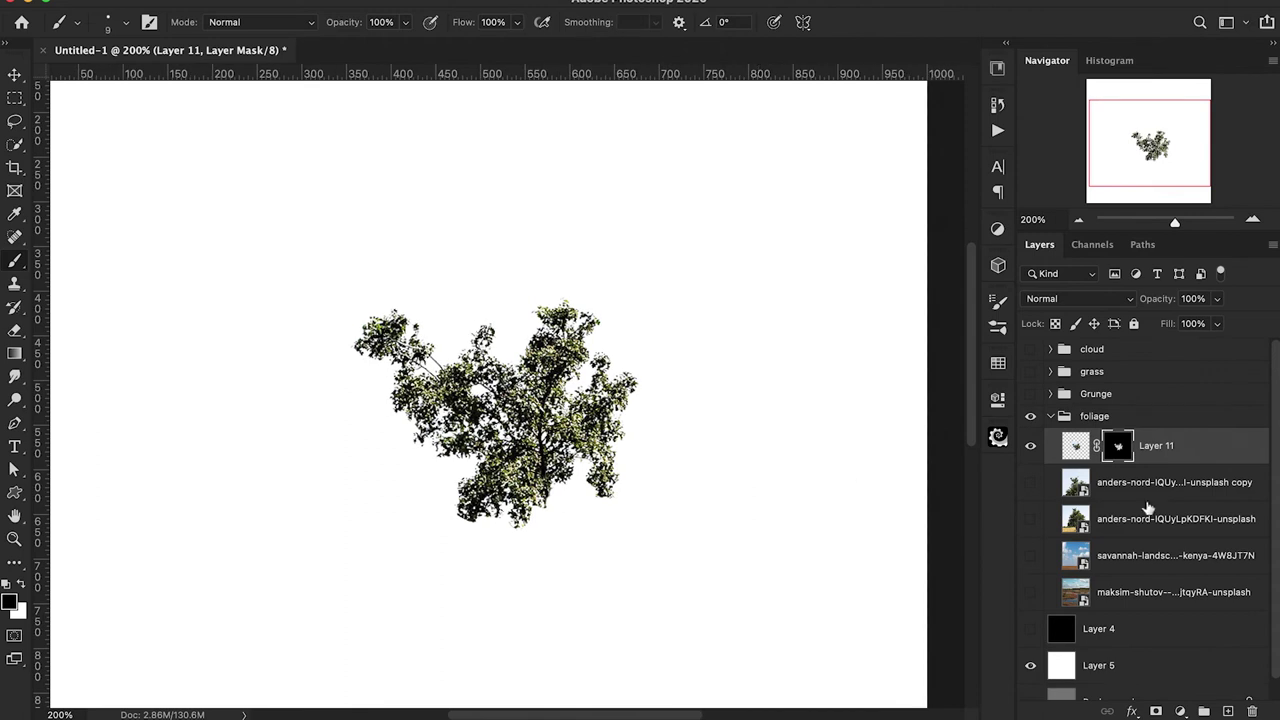
key("ctrl+minus")
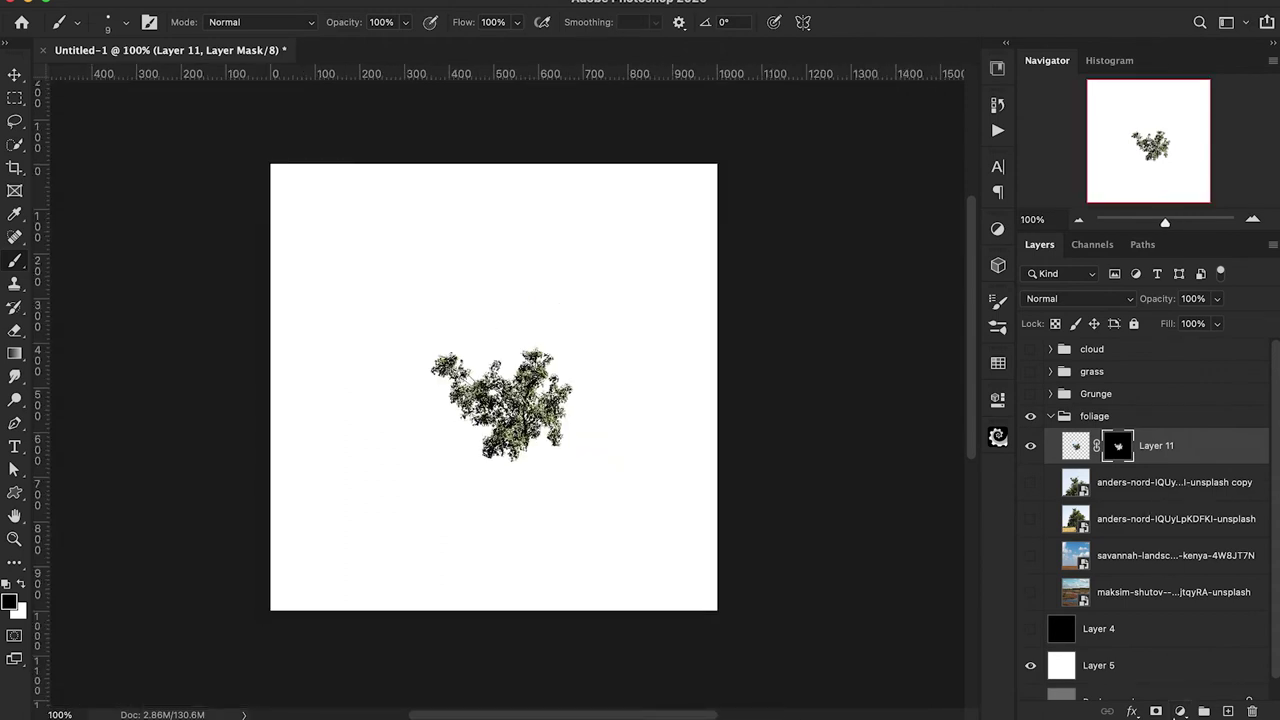
left_click(1180, 711)
left_click(1184, 478)
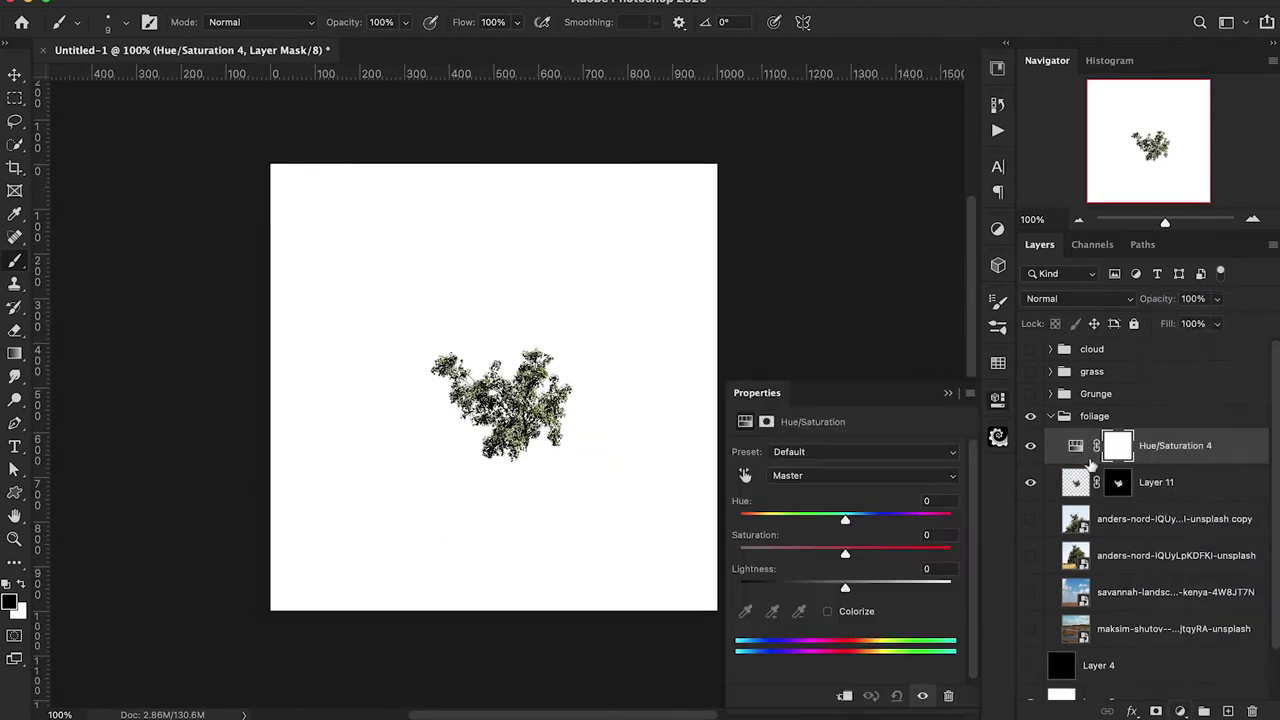
left_click(1075, 468, "alt")
left_click_drag(845, 553, 739, 553)
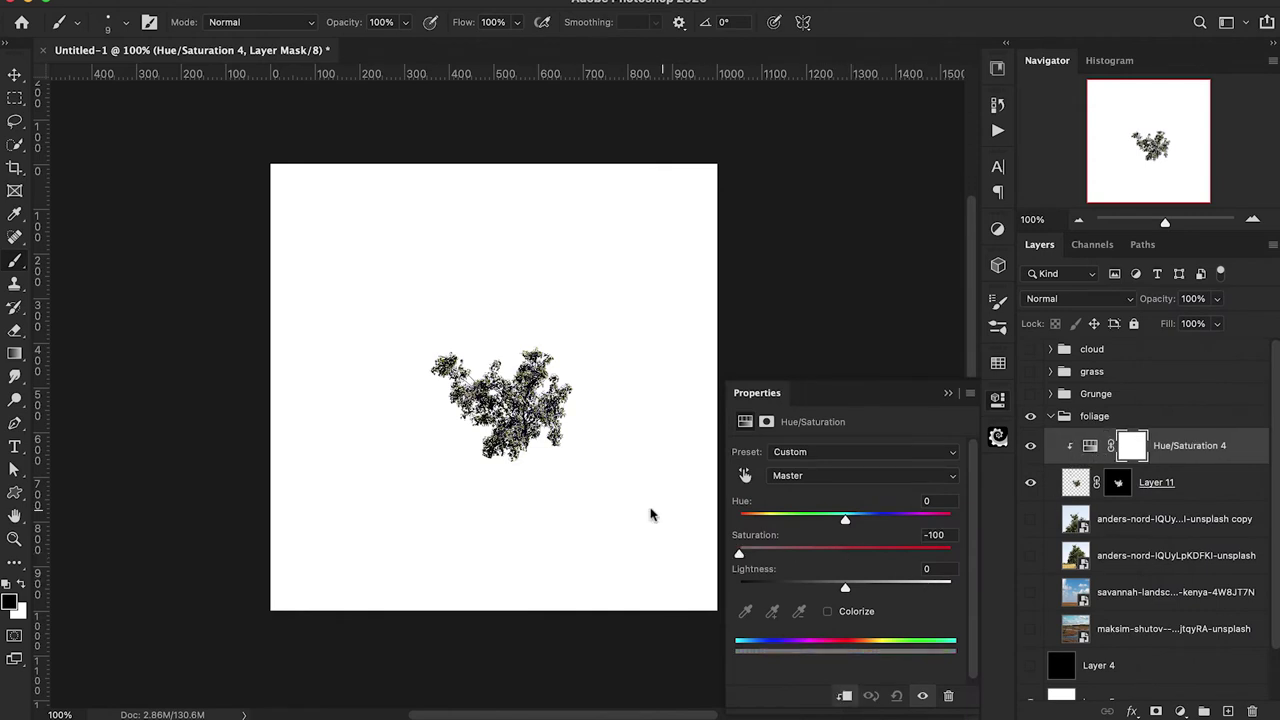
left_click(948, 393)
Step: Define a brush preset named Foliage_1 from the desaturated foliage on Layer 11
left_click(1076, 484)
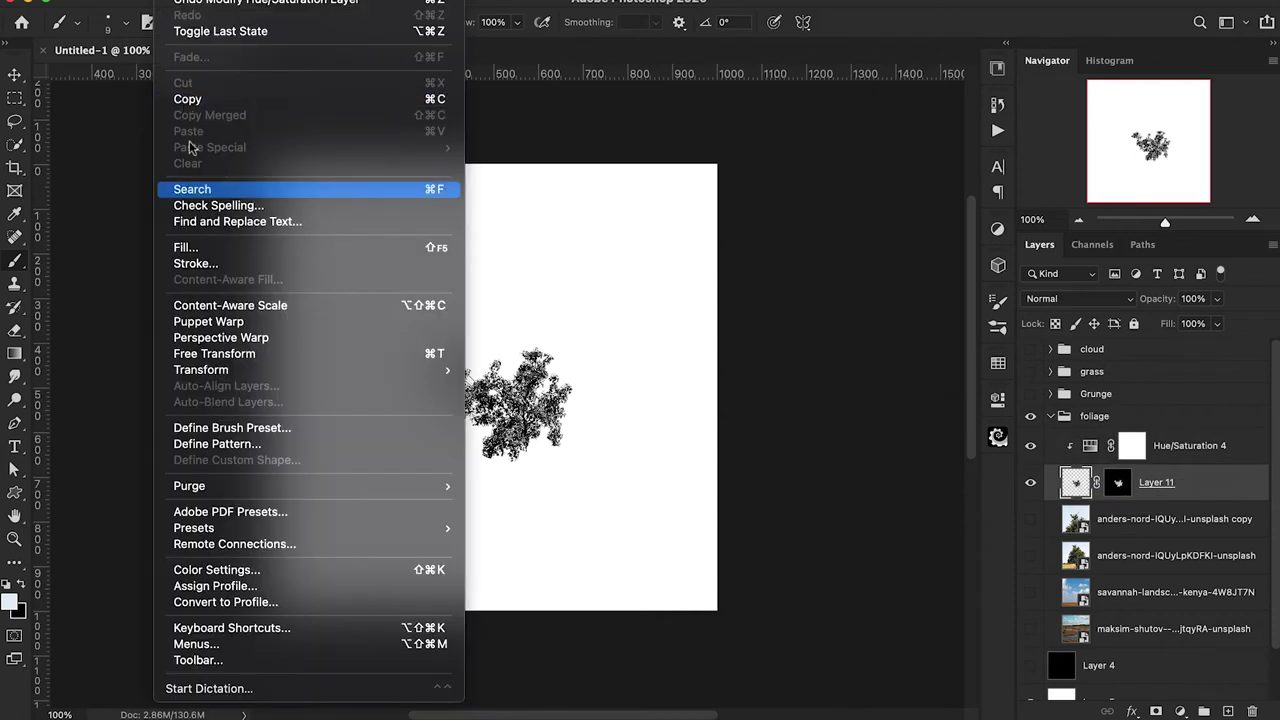
left_click(210, 433)
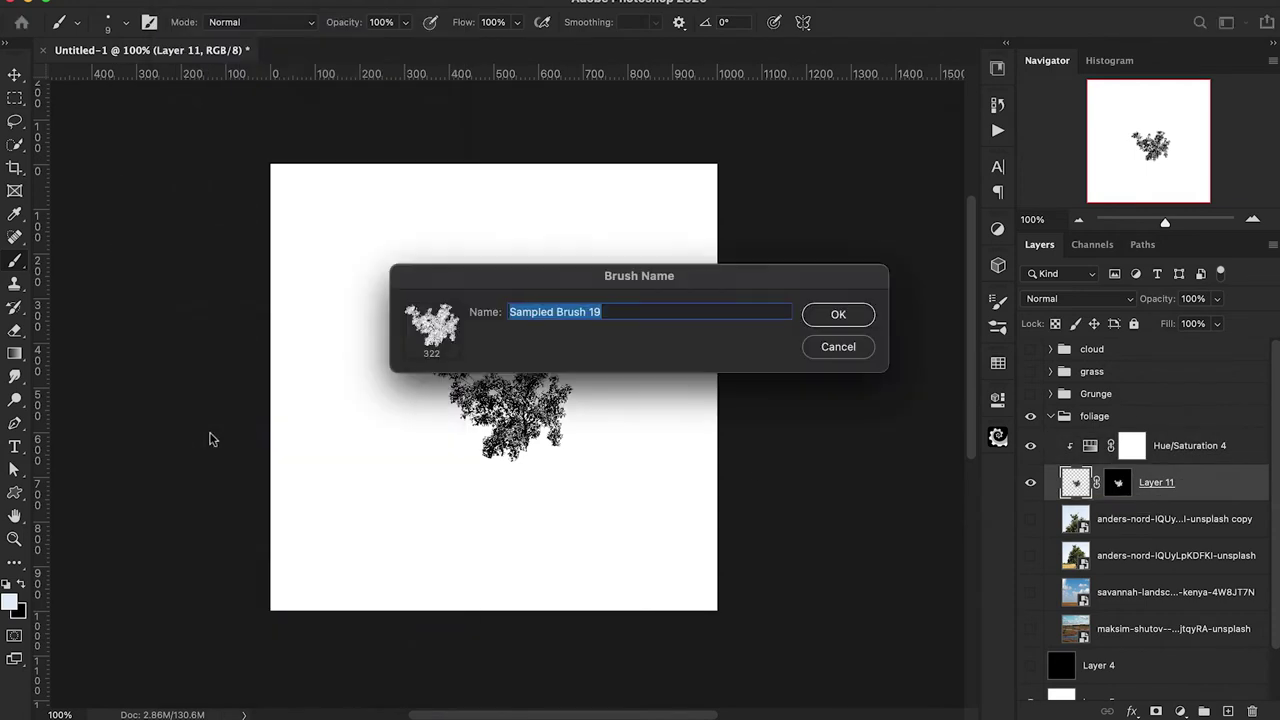
type("Foliage_1")
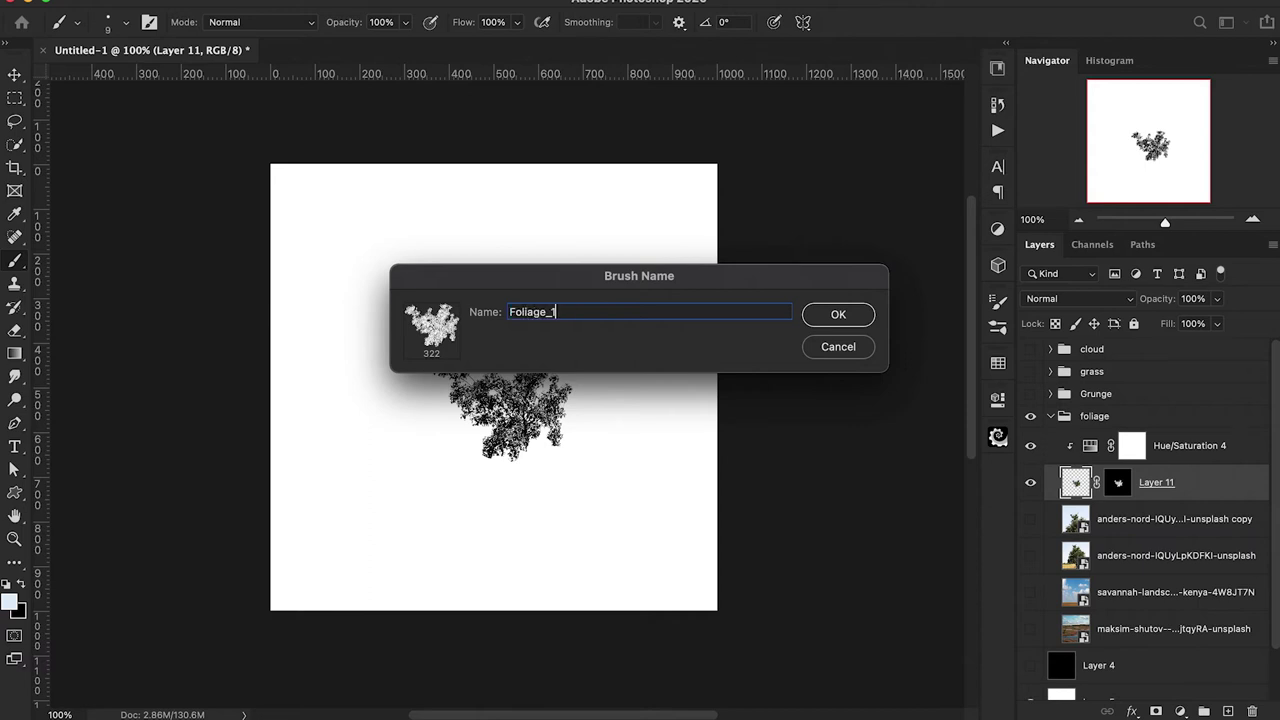
left_click(841, 317)
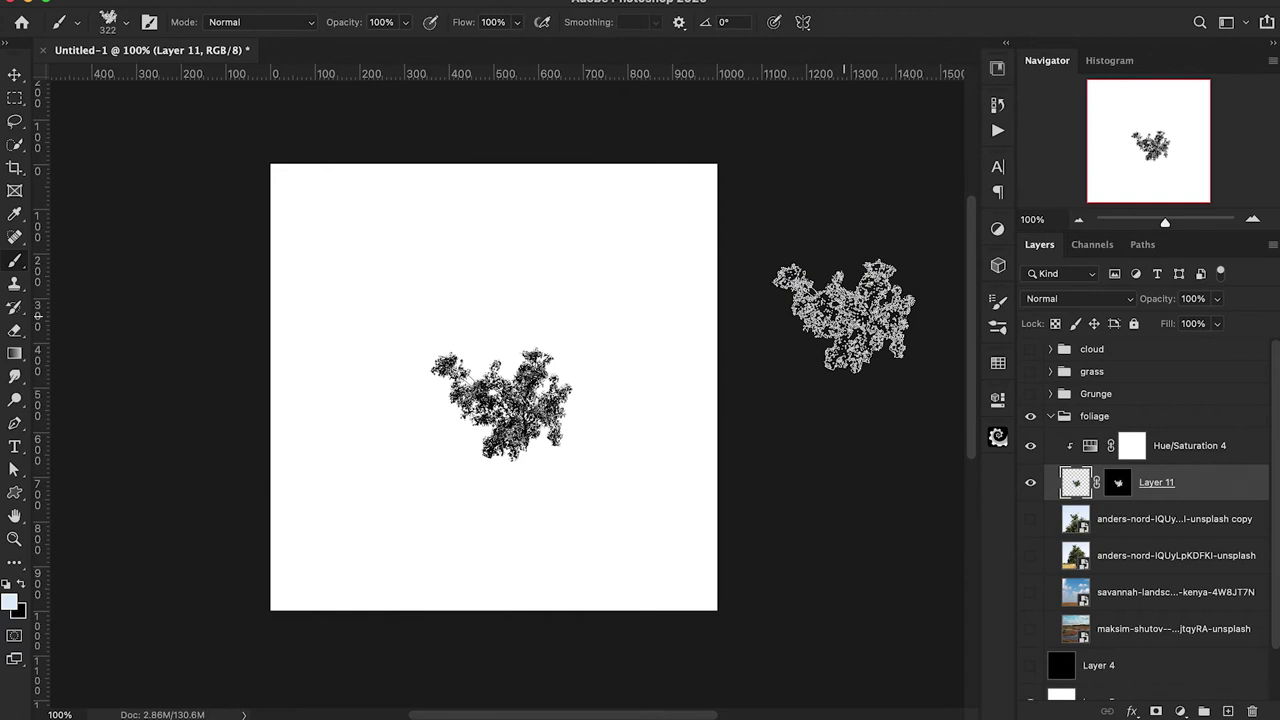
Step: Hide the foliage cutout and its Hue/Saturation adjustment, then show and select the original tree photo
left_click(1030, 446)
left_click(1030, 488)
left_click(1030, 555)
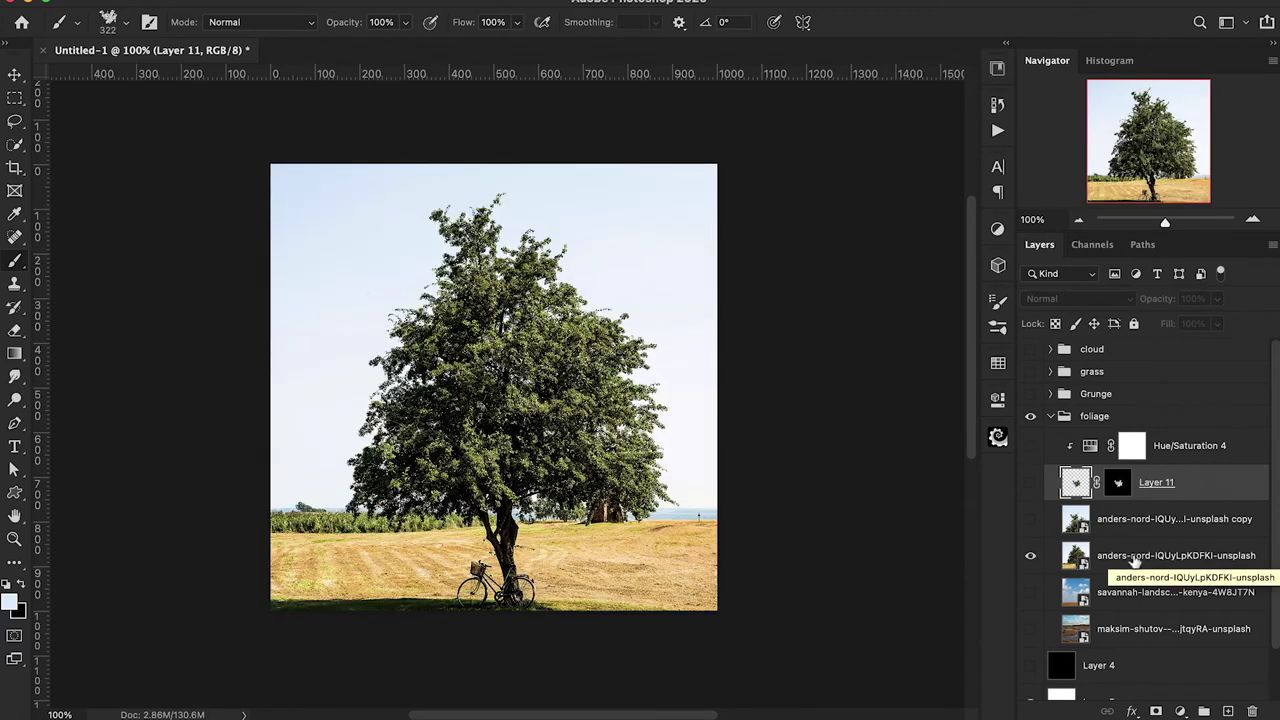
left_click(1135, 558)
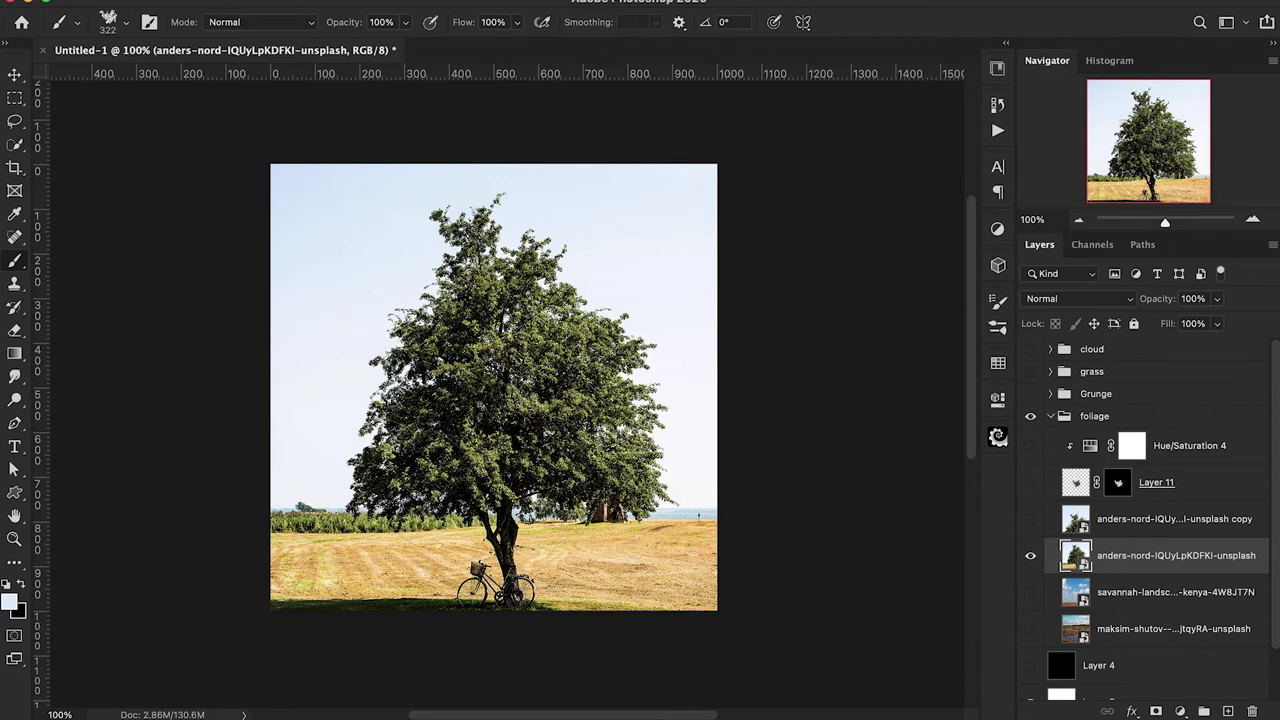
Step: Select the tree photo's sky with Color Range, add a layer mask from it, and invert the mask to hide the sky
left_click(345, 0)
left_click(388, 148)
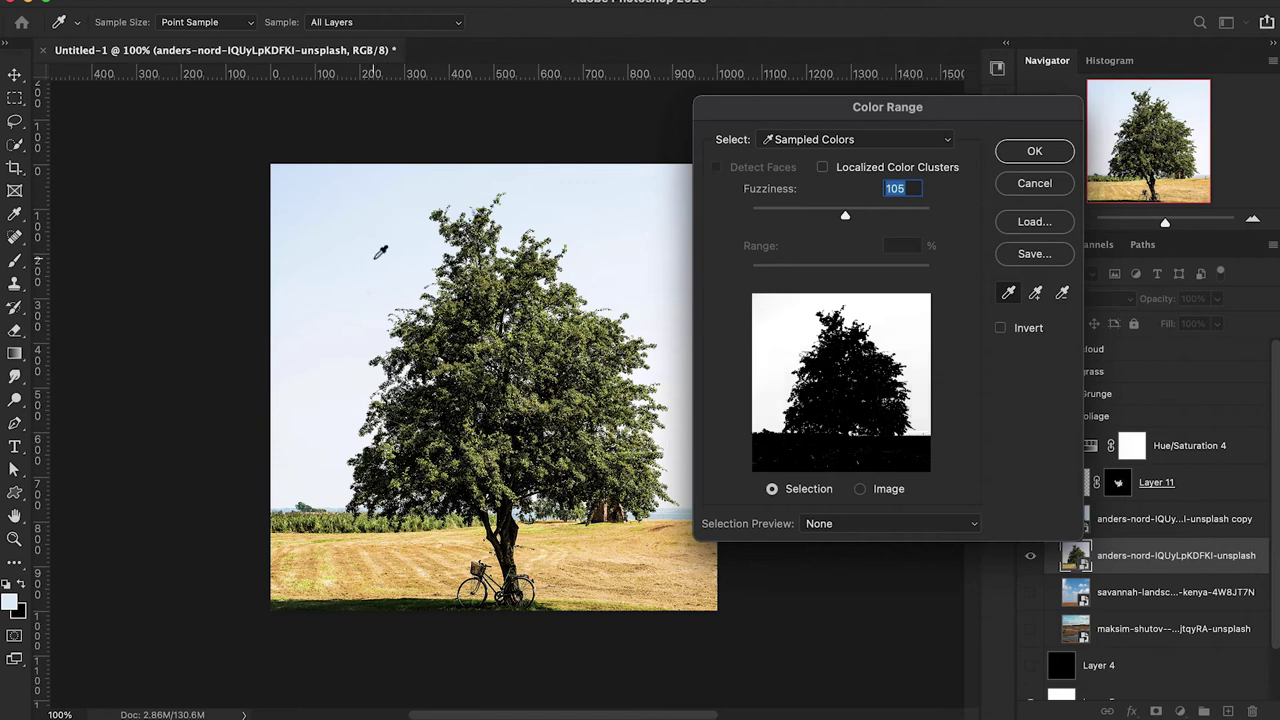
left_click(1034, 151)
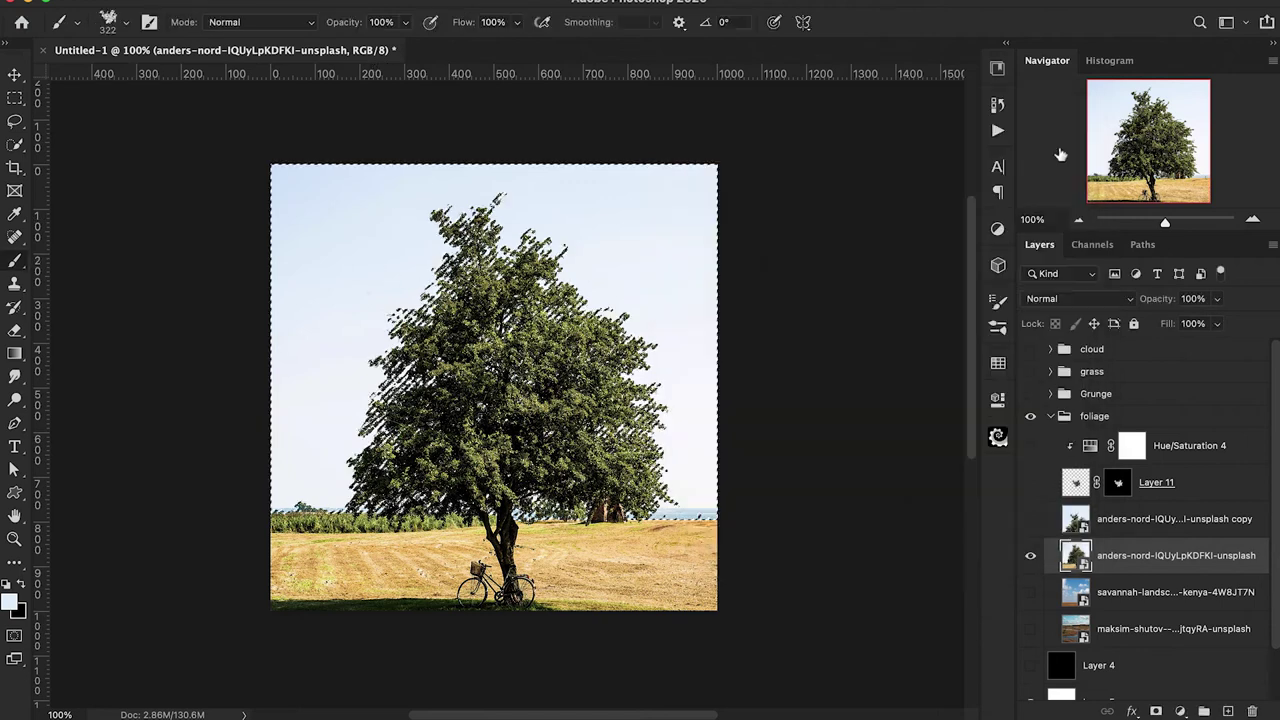
left_click(1156, 711)
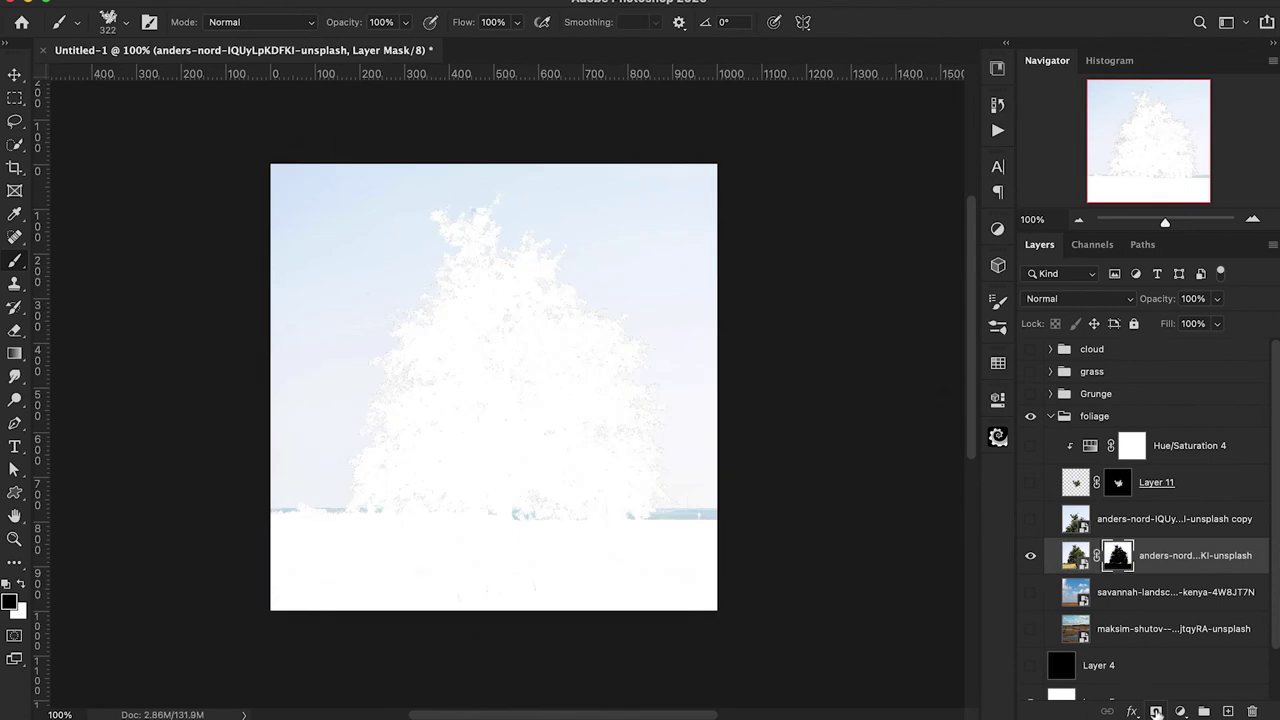
key("ctrl+i")
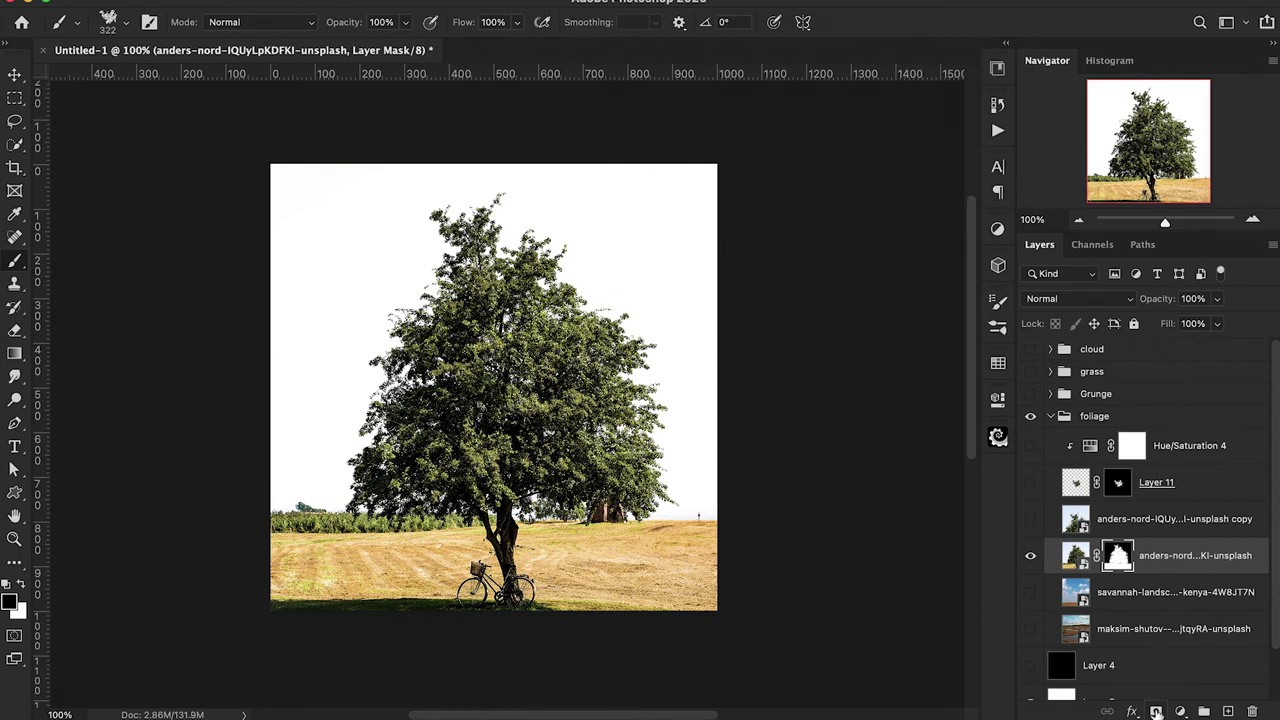
Step: Show the savannah sky photo behind the tree and paint black on the tree's mask along the crown edges with the foliage brush at 150 px
left_click(1031, 593)
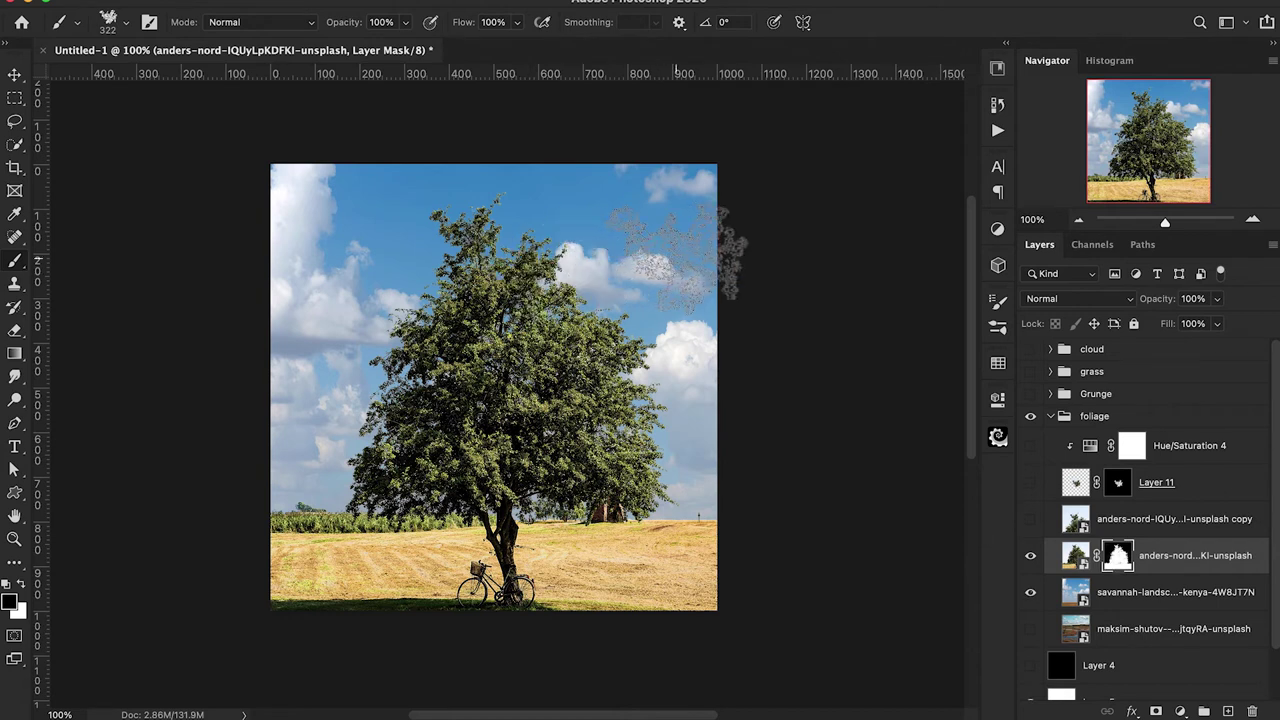
key("bracketleft")
key("bracketleft")
key("bracketleft")
key("bracketleft")
key("bracketleft")
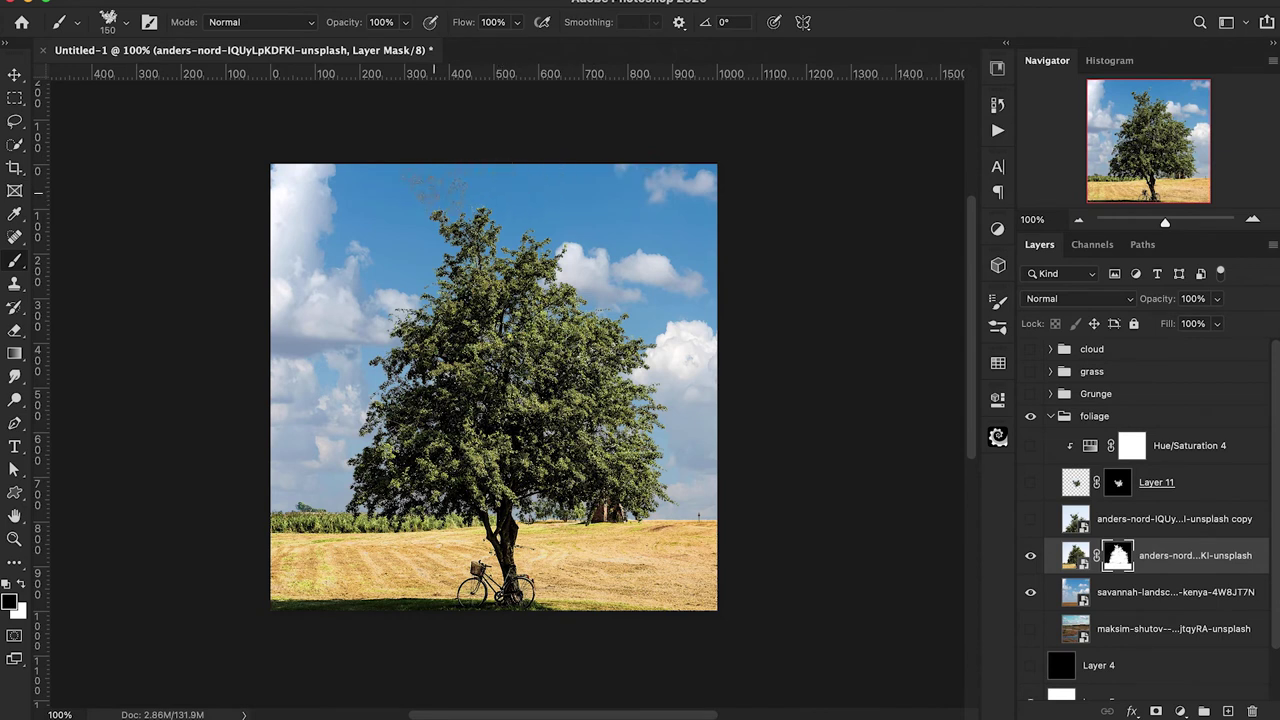
mouse_move(426, 207)
left_mouse_down()
mouse_move(303, 258)
mouse_move(384, 300)
mouse_move(405, 272)
mouse_move(193, 330)
mouse_move(244, 367)
mouse_move(353, 390)
mouse_move(356, 355)
mouse_move(272, 355)
mouse_move(360, 355)
mouse_move(339, 318)
mouse_move(404, 302)
left_mouse_up()
mouse_move(642, 272)
left_mouse_down()
mouse_move(625, 292)
mouse_move(643, 292)
left_mouse_up()
Step: Hide the masked tree photo, move the wetland photo layer above the savannah sky photo, and make it visible
left_click(1030, 555)
left_click_drag(1130, 628, 1120, 578)
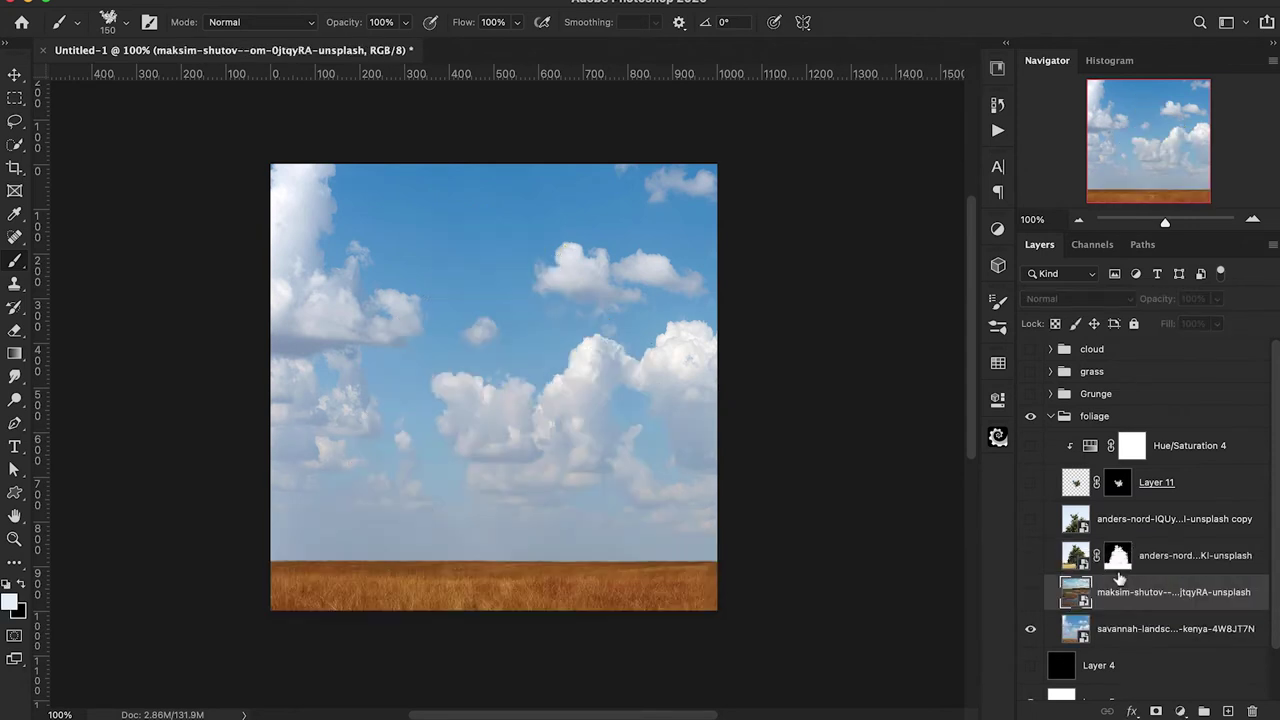
left_click(1031, 592)
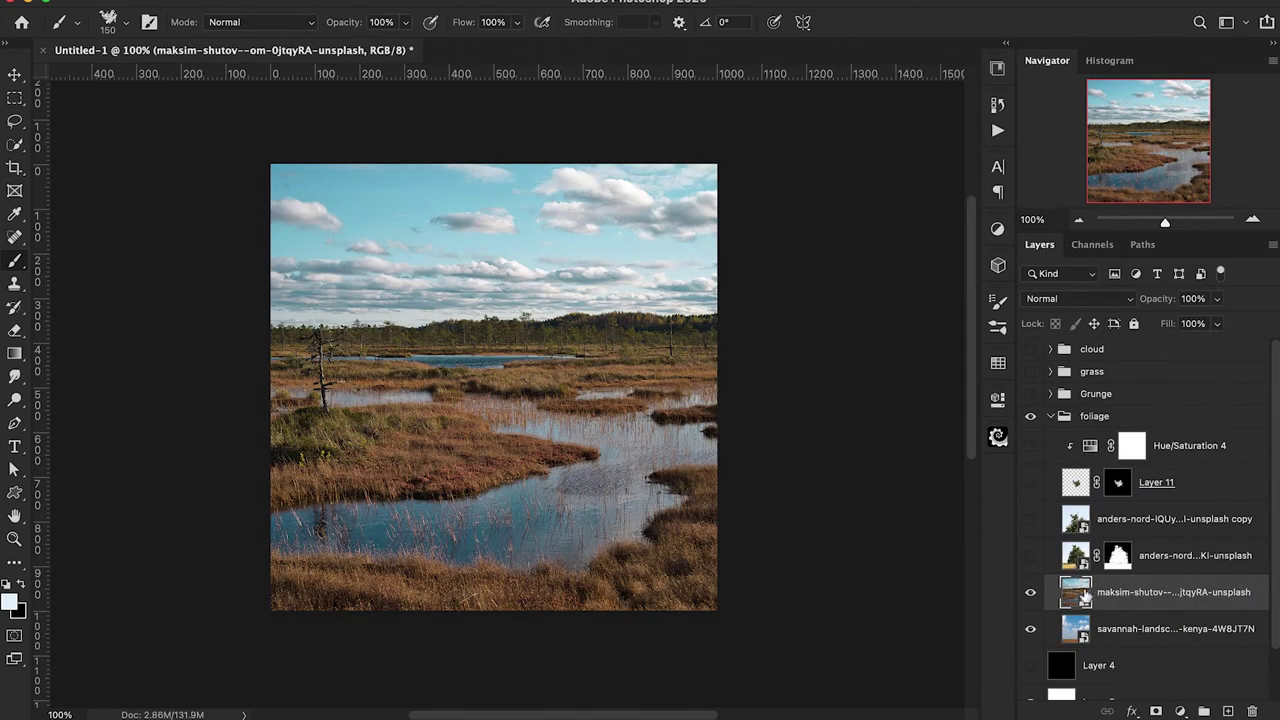
Step: Quick-select the wetland photo's sky and mask it out so the savannah sky replaces it
key("w")
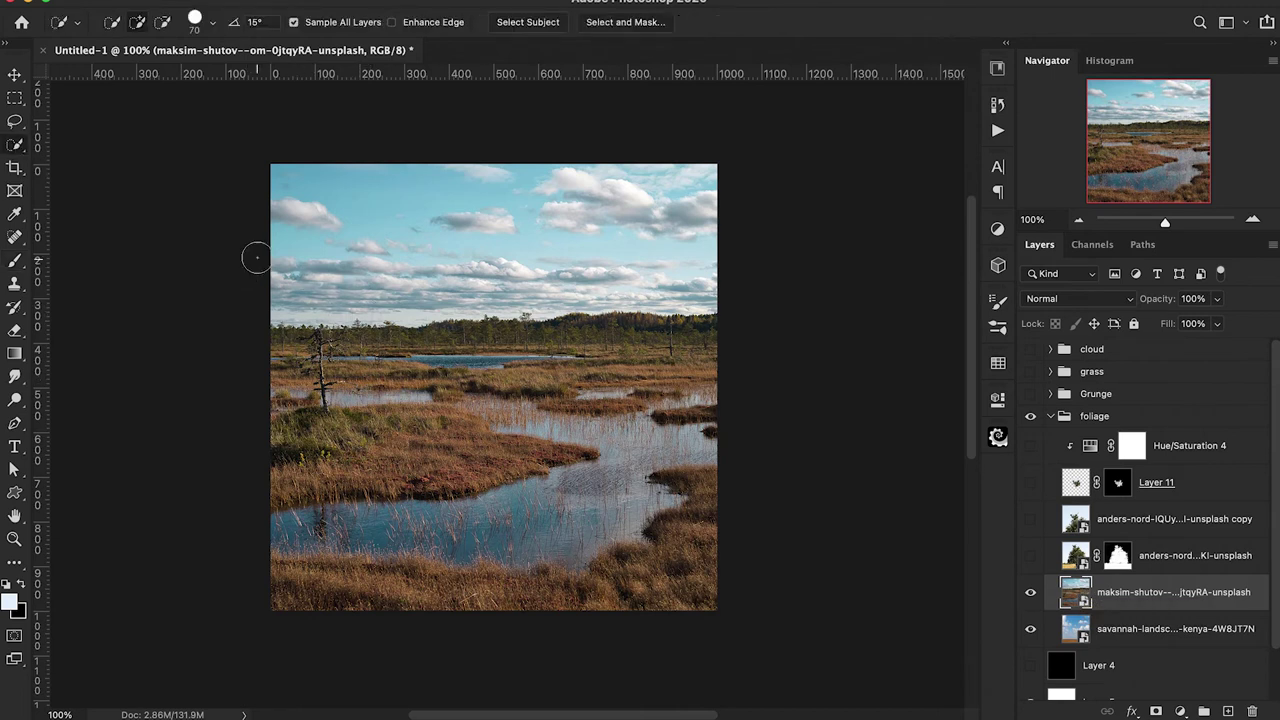
mouse_move(252, 262)
left_mouse_down()
mouse_move(345, 222)
mouse_move(577, 247)
left_mouse_up()
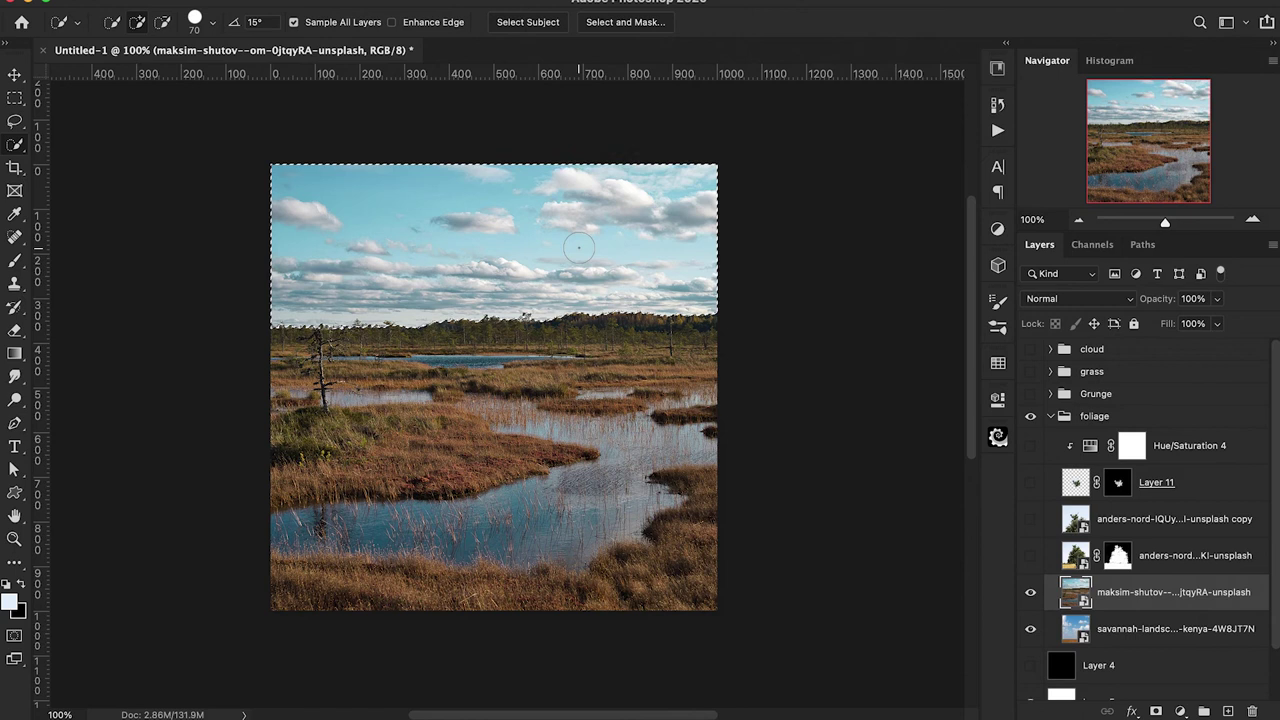
left_click(1155, 711)
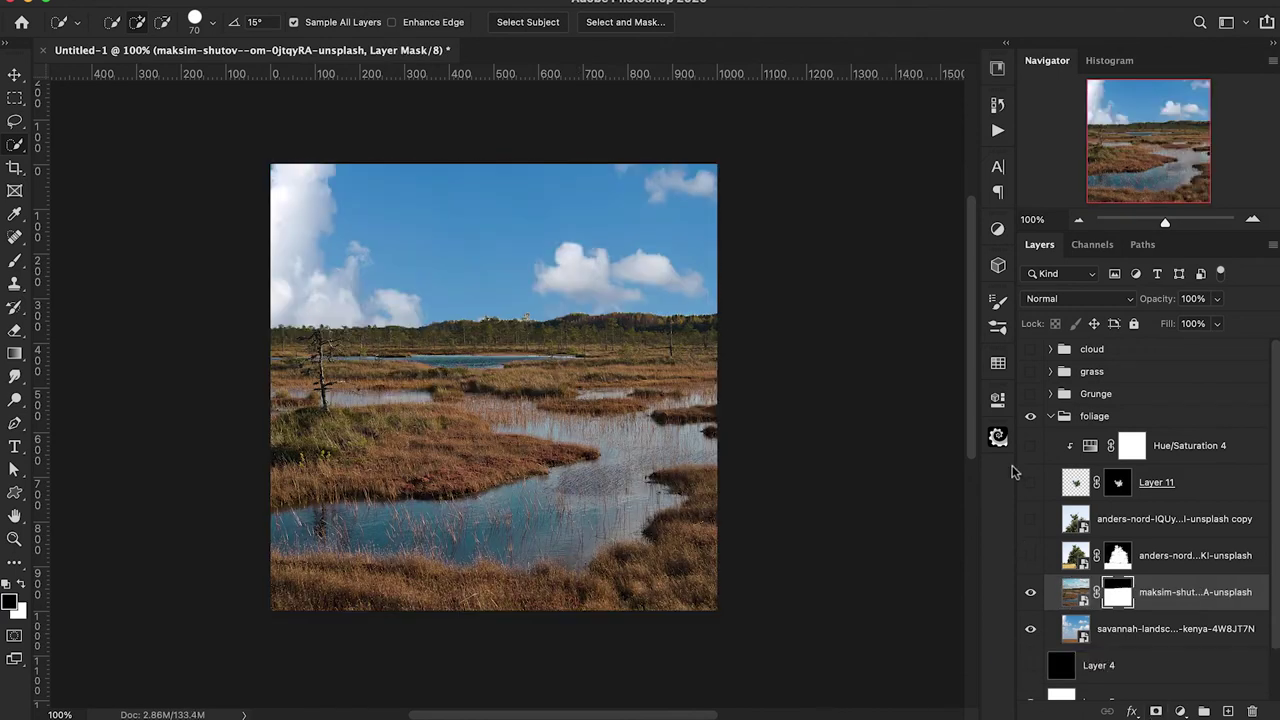
key("super+equal")
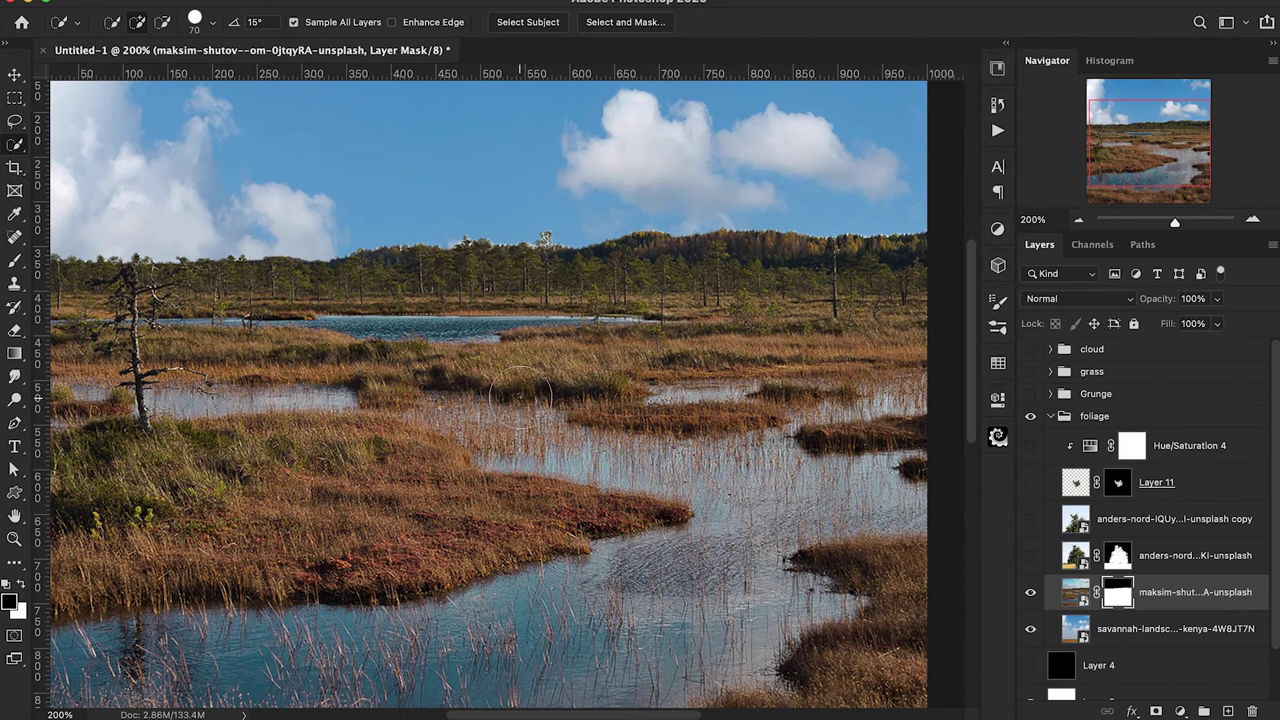
Step: Add a Levels adjustment clipped to the grunge texture photo in the Grunge group and set its white input level to 158
key("b")
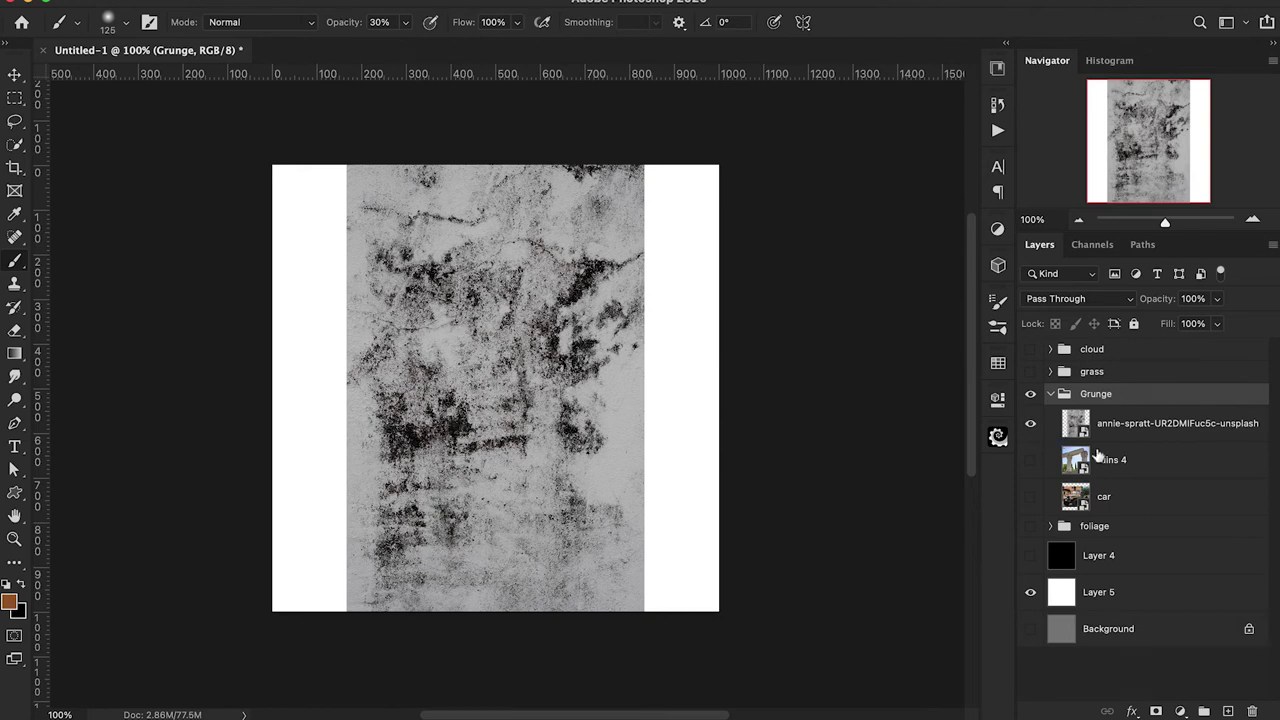
left_click(1152, 428)
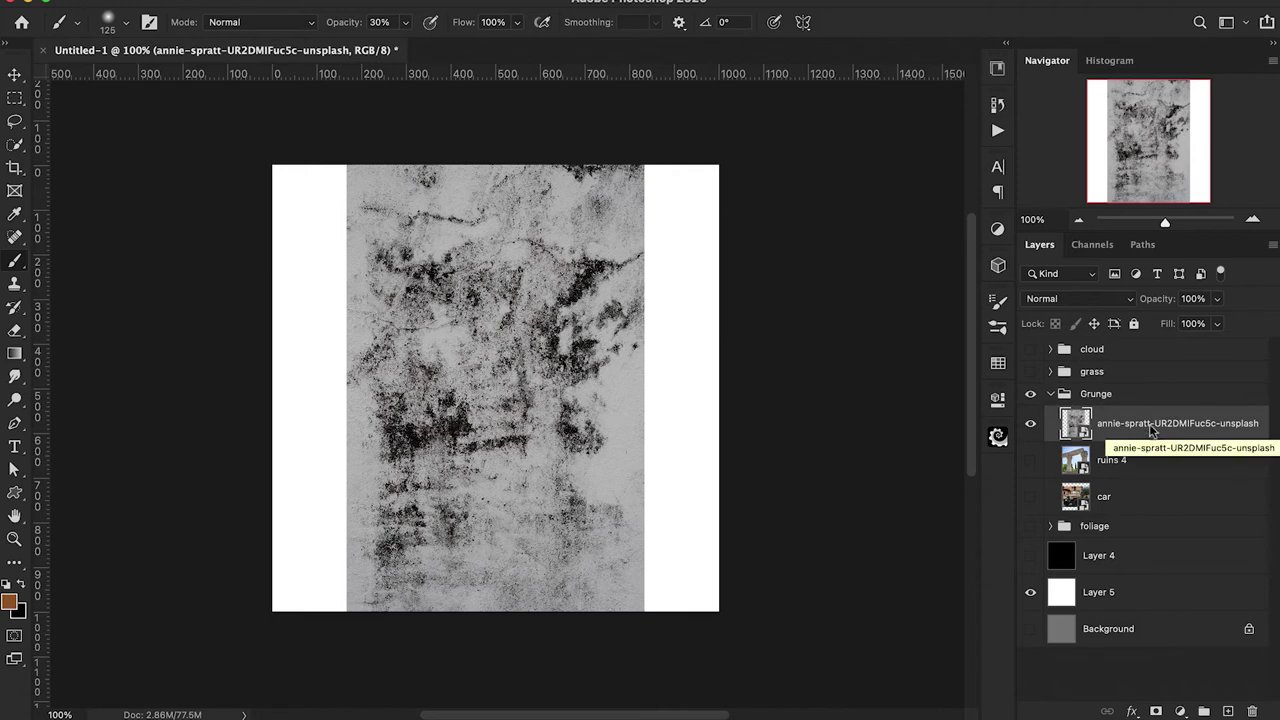
left_click(1180, 711)
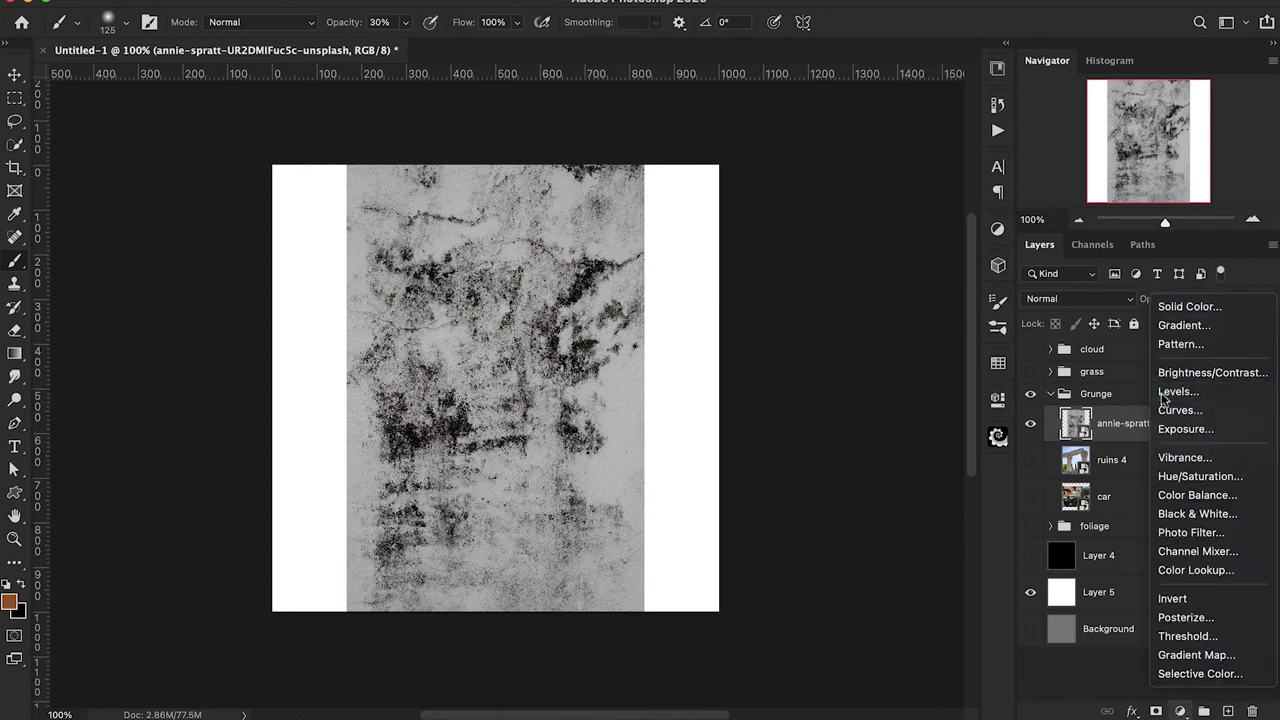
left_click(1105, 392)
left_click(1074, 436, "alt")
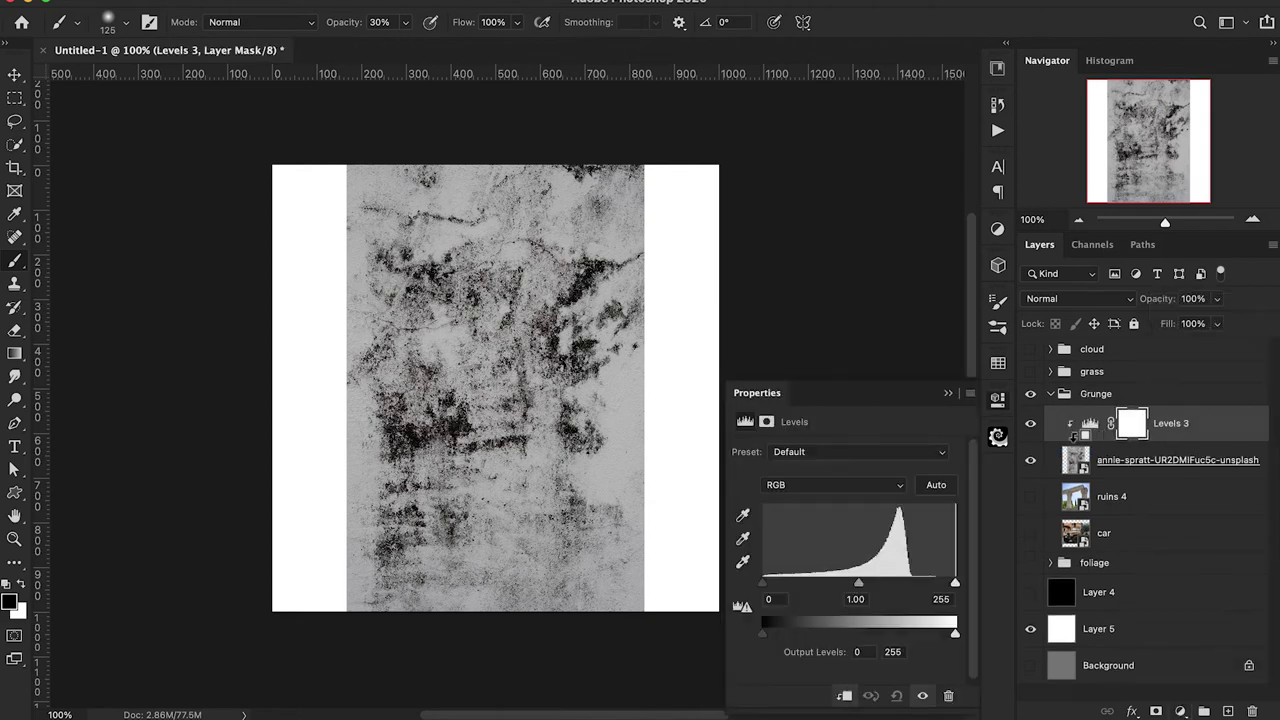
left_click_drag(947, 585, 881, 584)
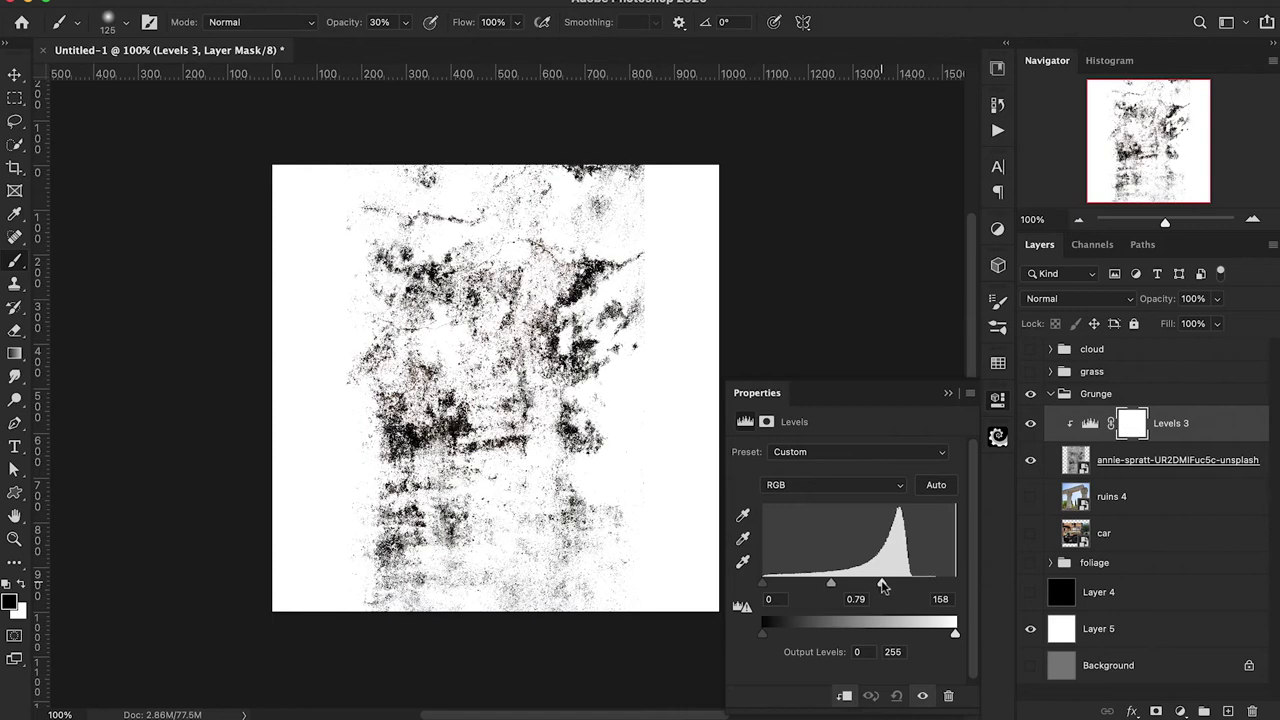
left_click(948, 396)
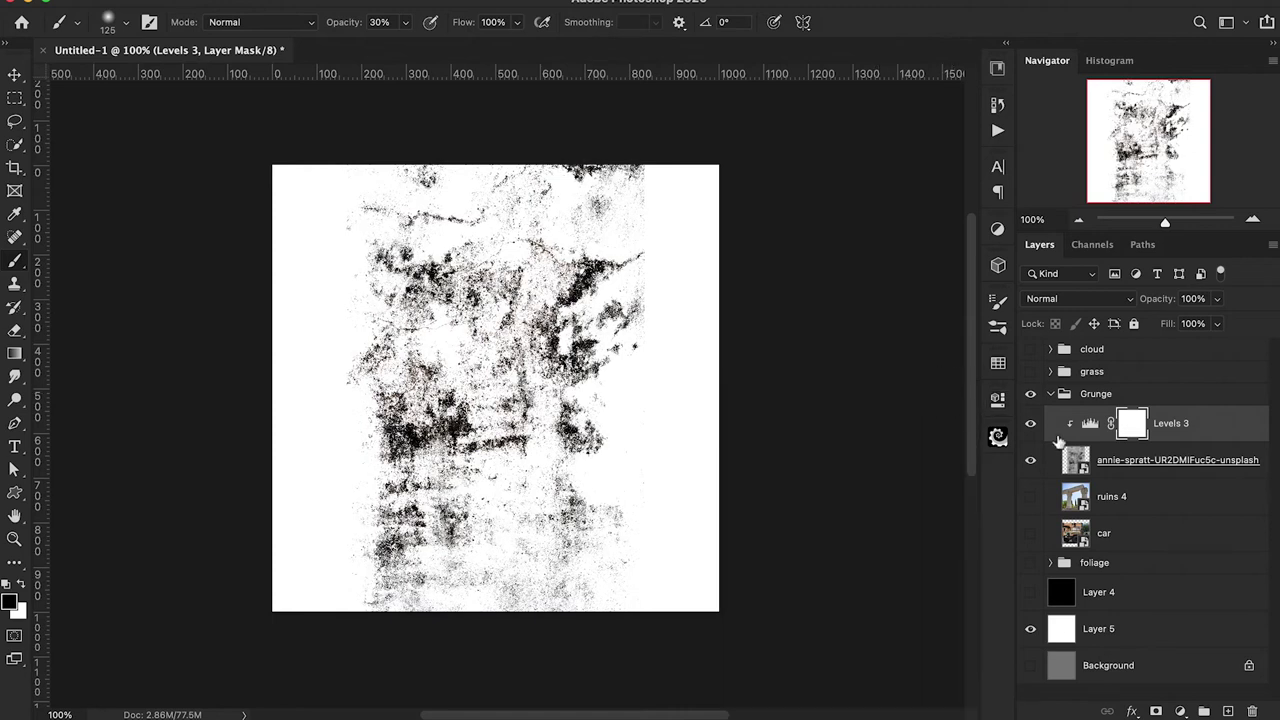
Step: Add a clipped Hue/Saturation adjustment over the grunge texture with saturation set to -100
left_click(1181, 711)
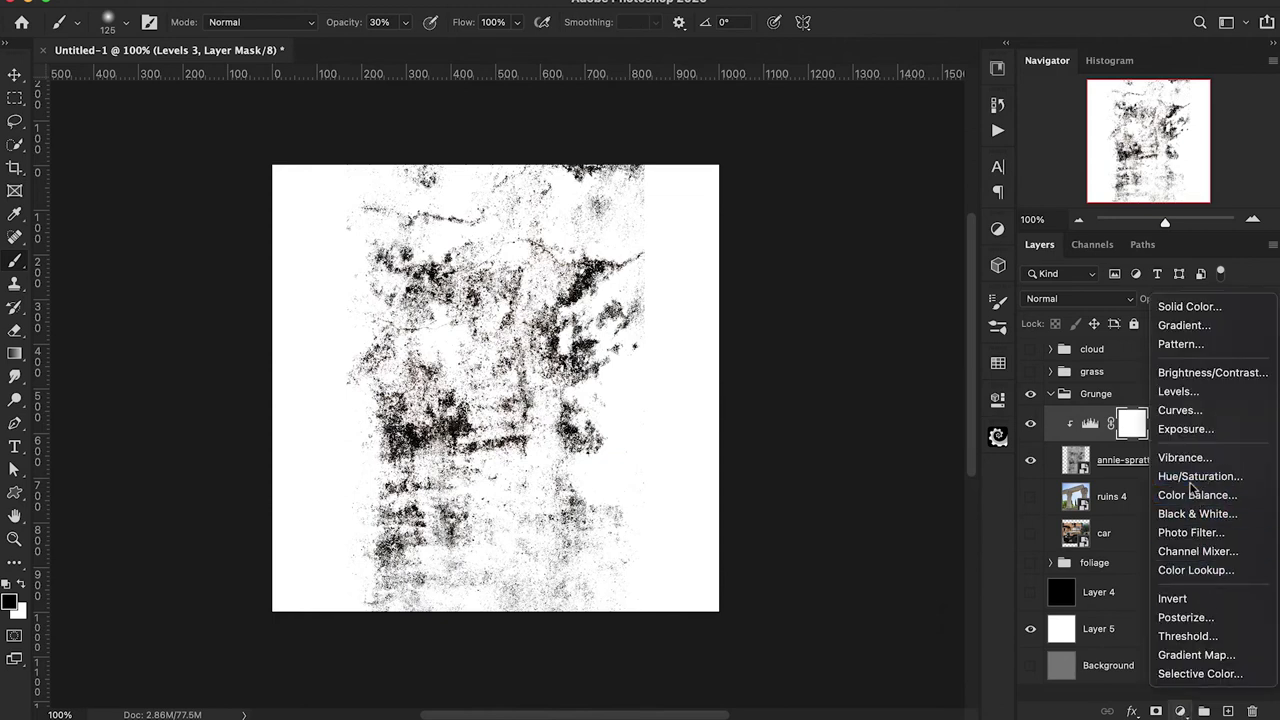
left_click(1197, 476)
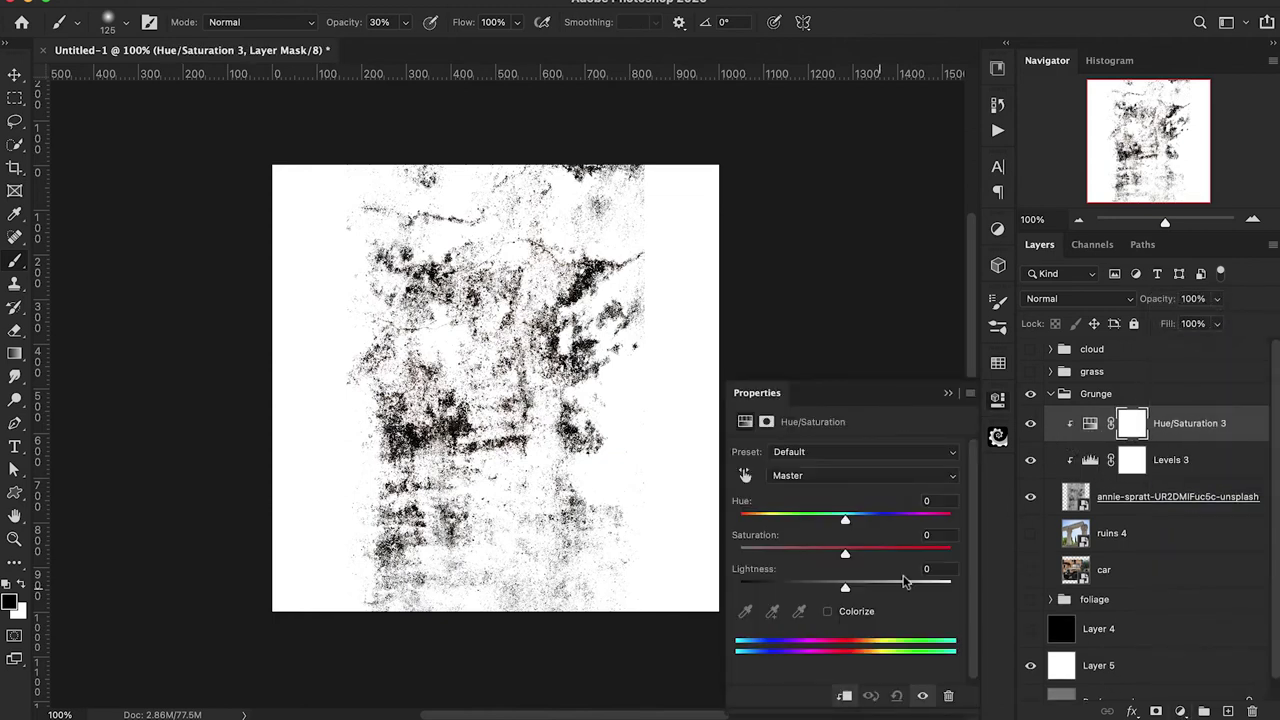
left_click_drag(845, 557, 614, 520)
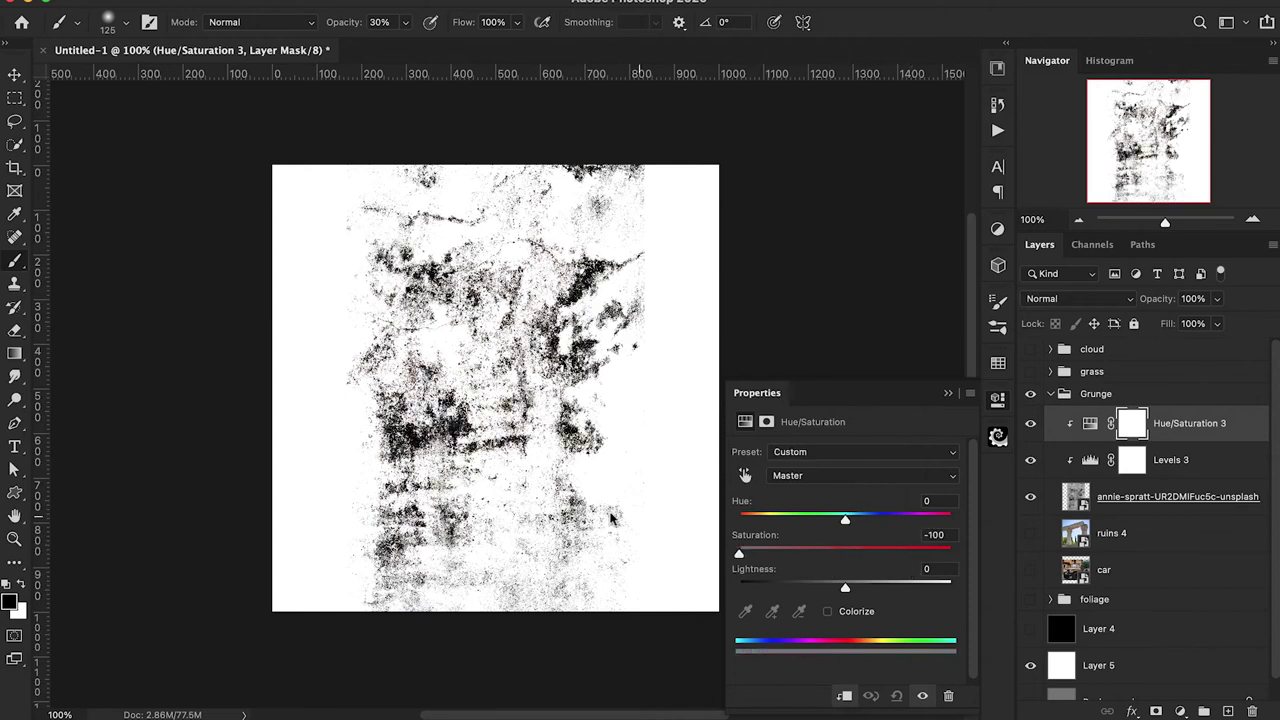
left_click(948, 393)
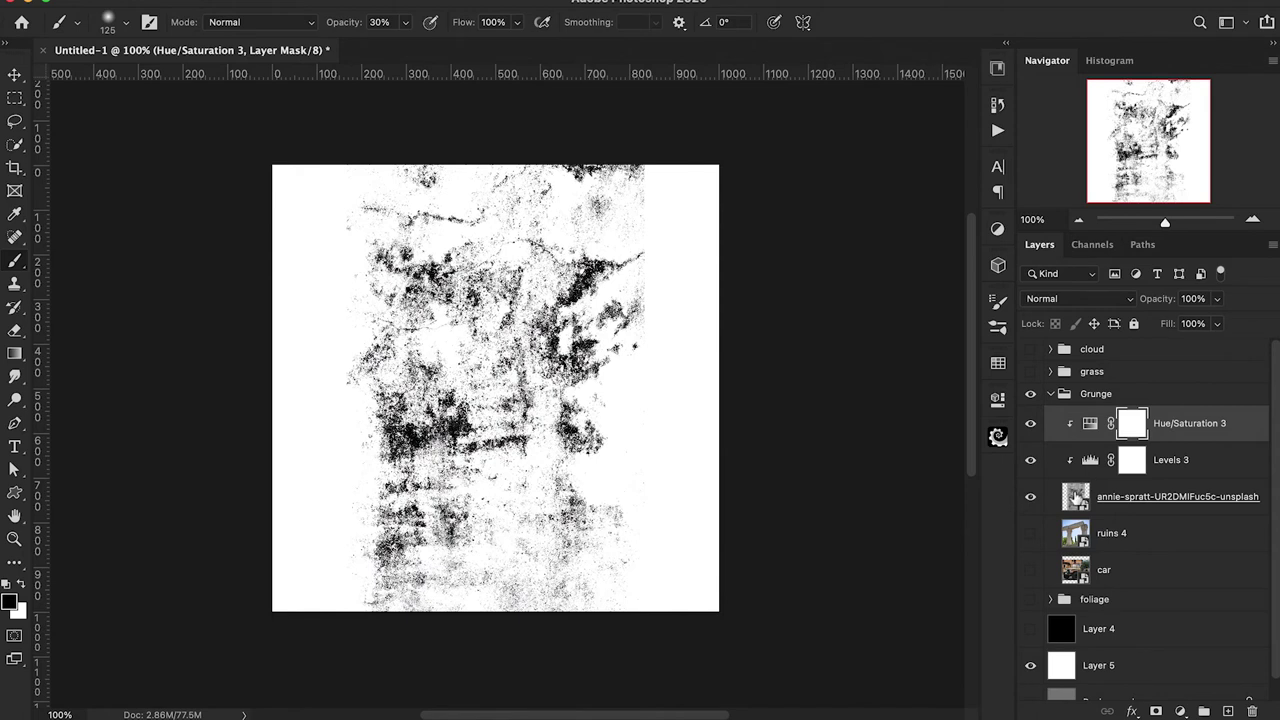
Step: Add a layer mask to the grunge texture photo and paint out its hard upper edge with the soft brush at 100% opacity
left_click(1075, 495)
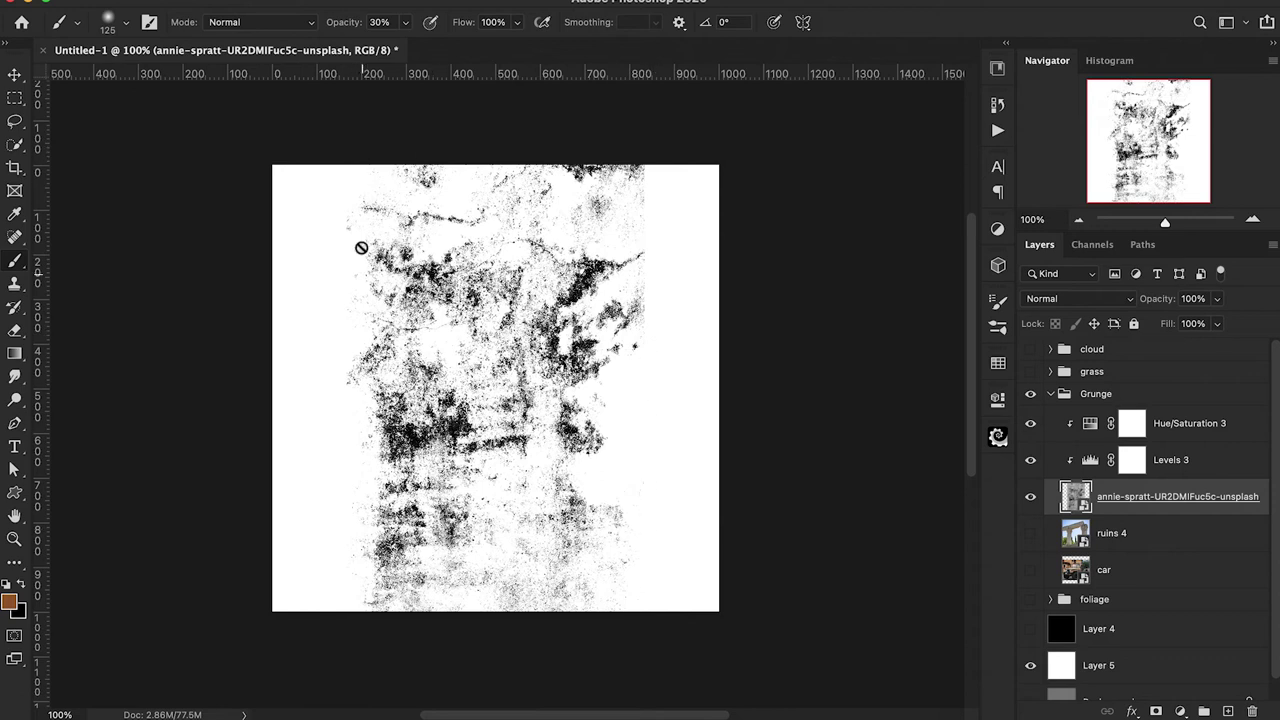
left_click(1156, 711)
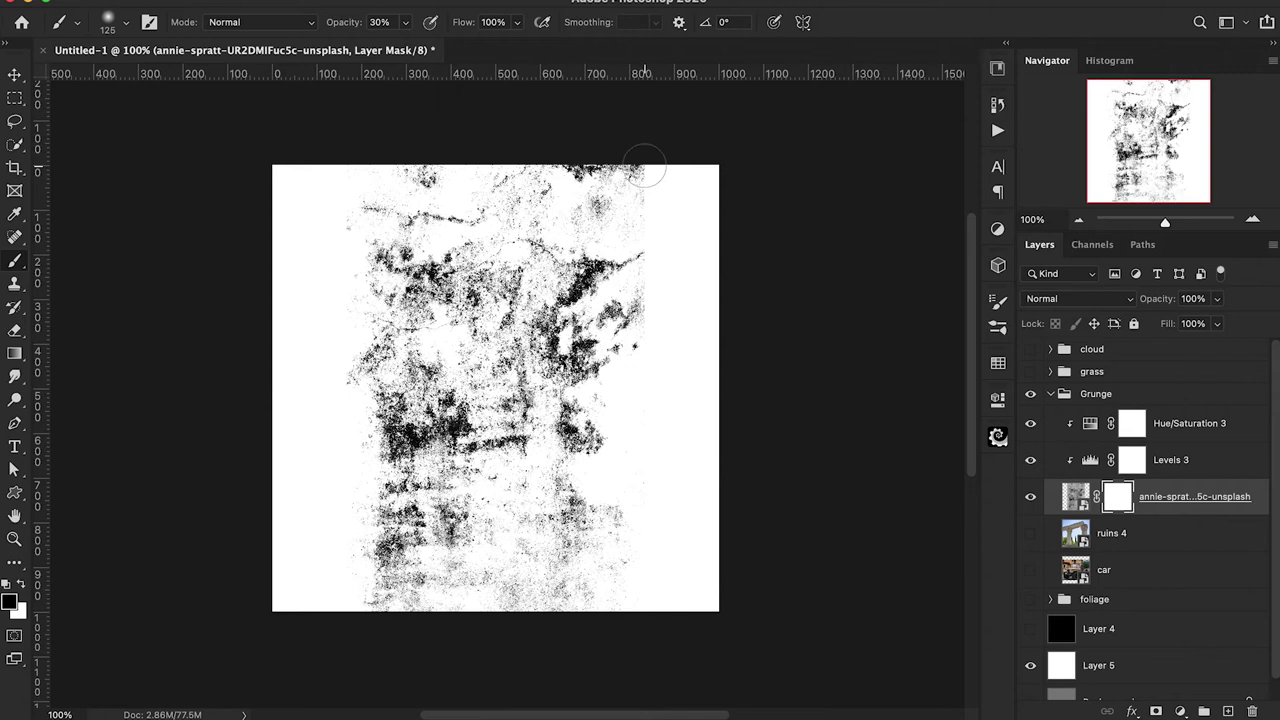
left_click(380, 22)
type("100")
key("Return")
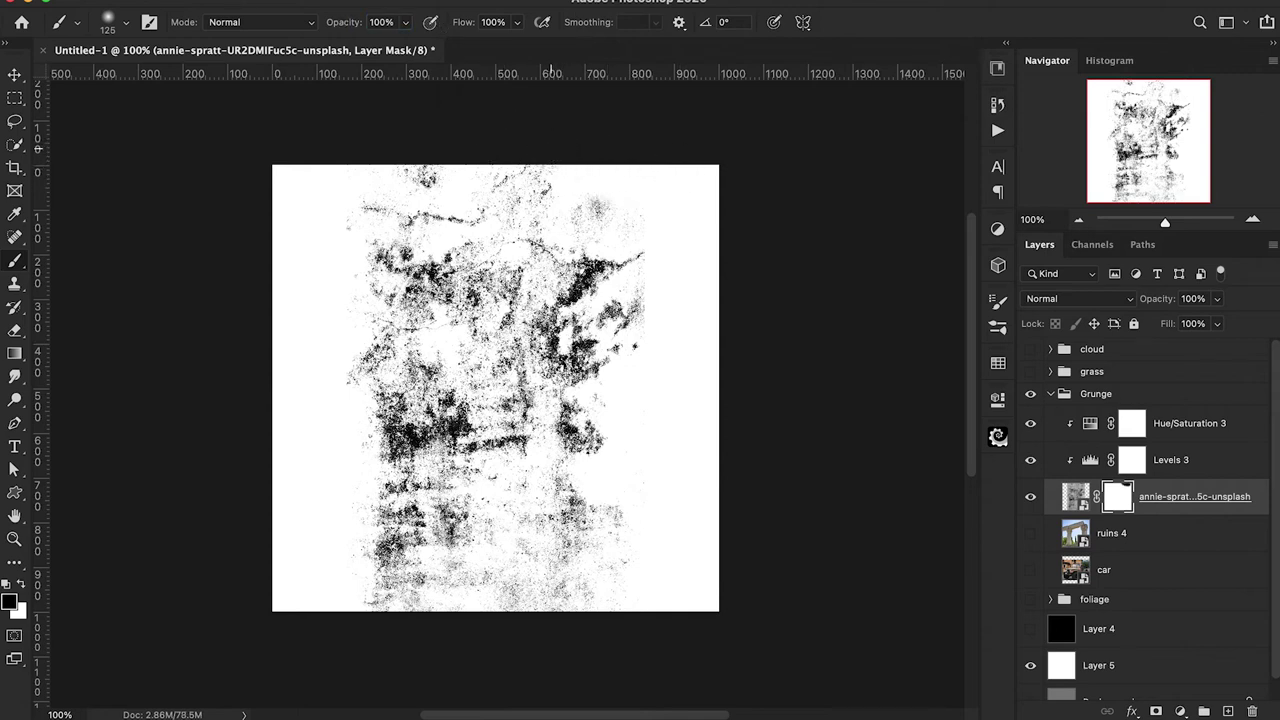
left_click(450, 180)
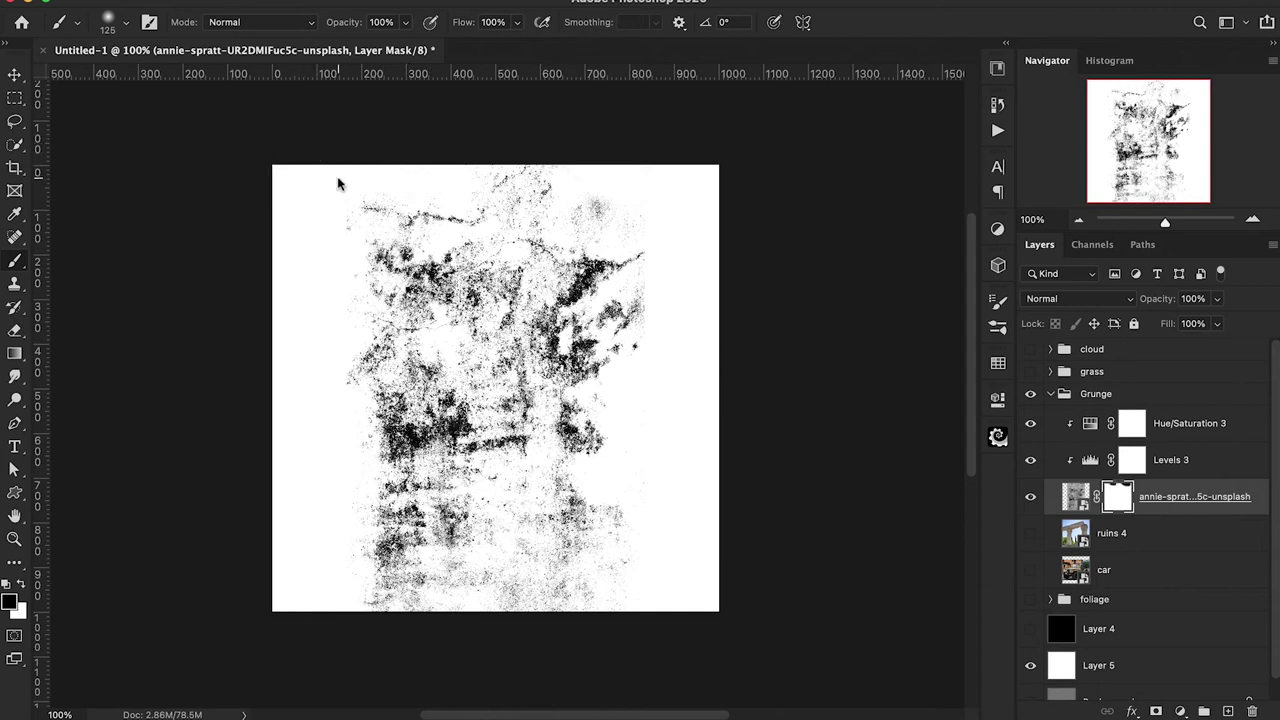
Step: Soften the texture's lower and right edges on the mask with a 200 px brush, at 40% and then 70% opacity
key("bracketright")
key("bracketright")
key("bracketright")
key("4")
mouse_move(627, 536)
left_mouse_down()
mouse_move(615, 572)
mouse_move(551, 597)
left_mouse_up()
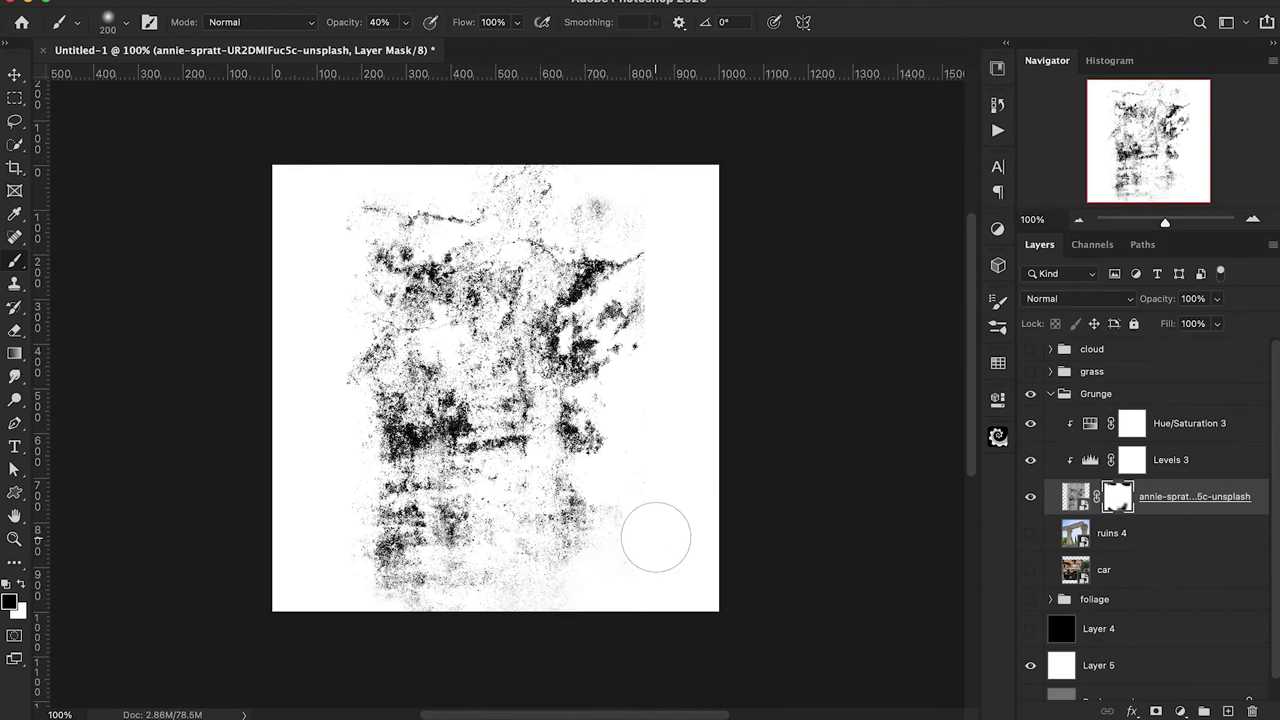
key("7")
left_click_drag(677, 351, 662, 362)
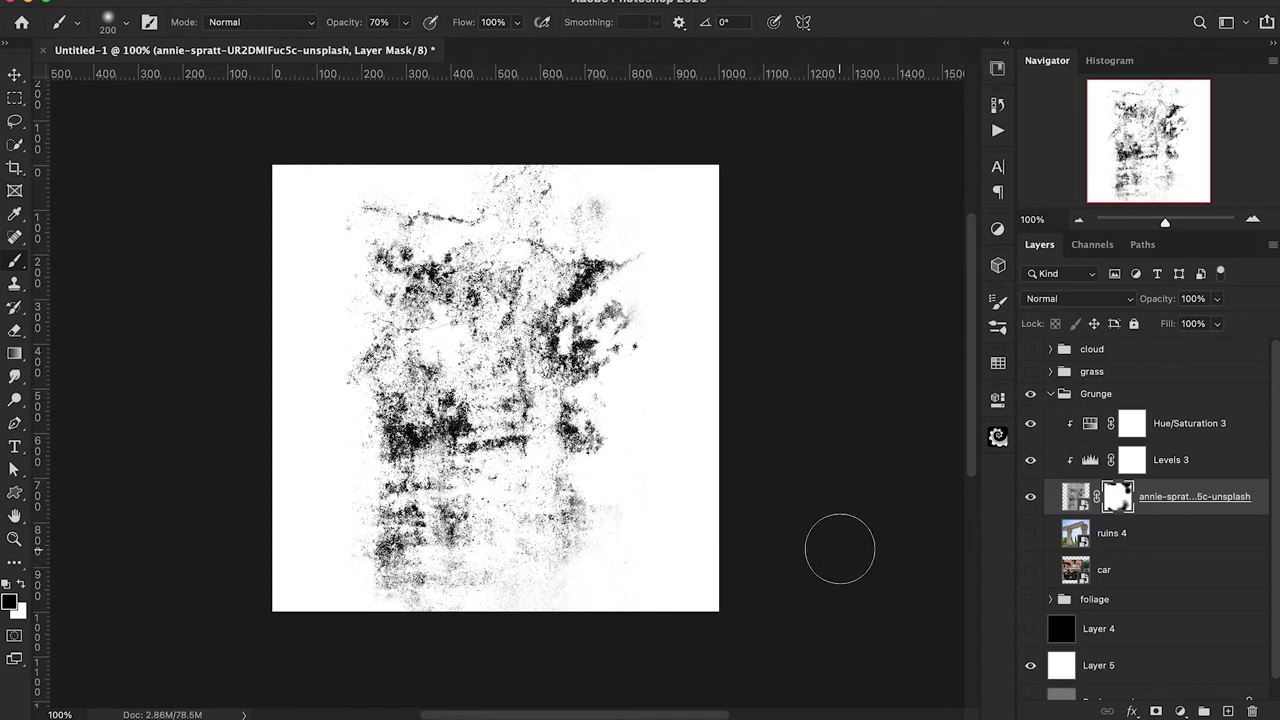
Step: Define a brush preset named Grunge_1 from the masked grunge texture
left_click(1075, 496)
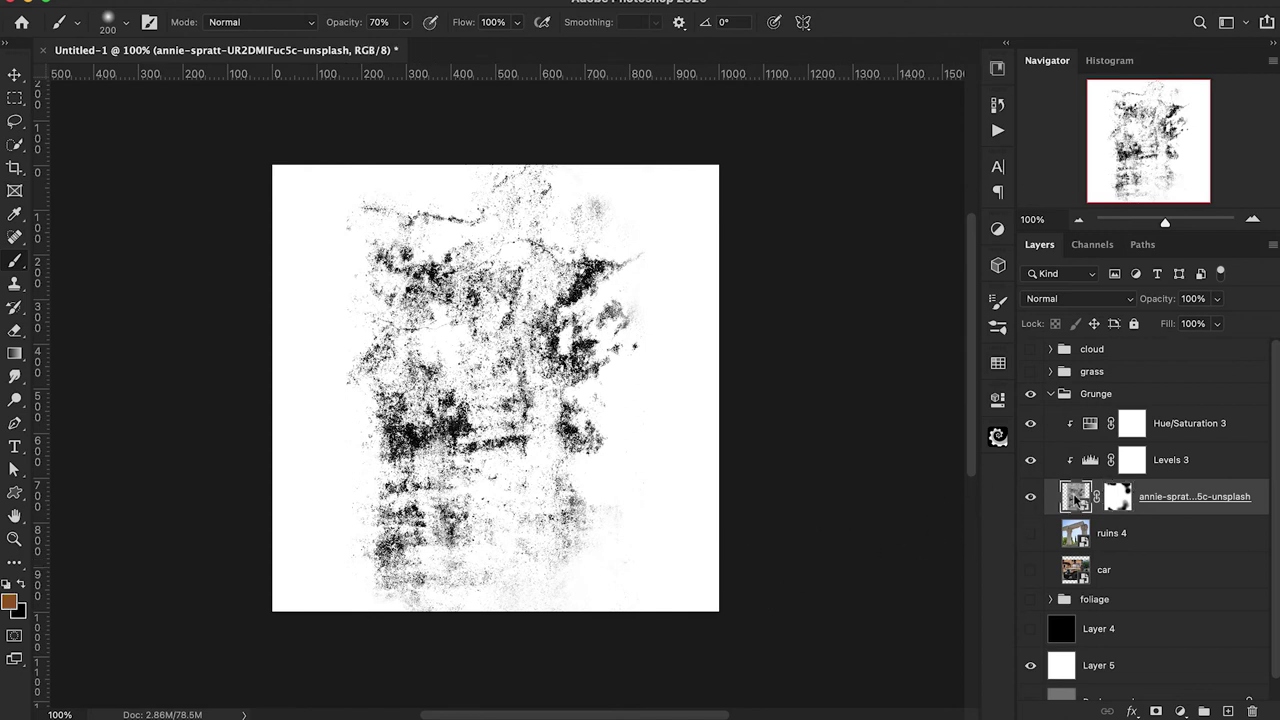
left_click(170, 1)
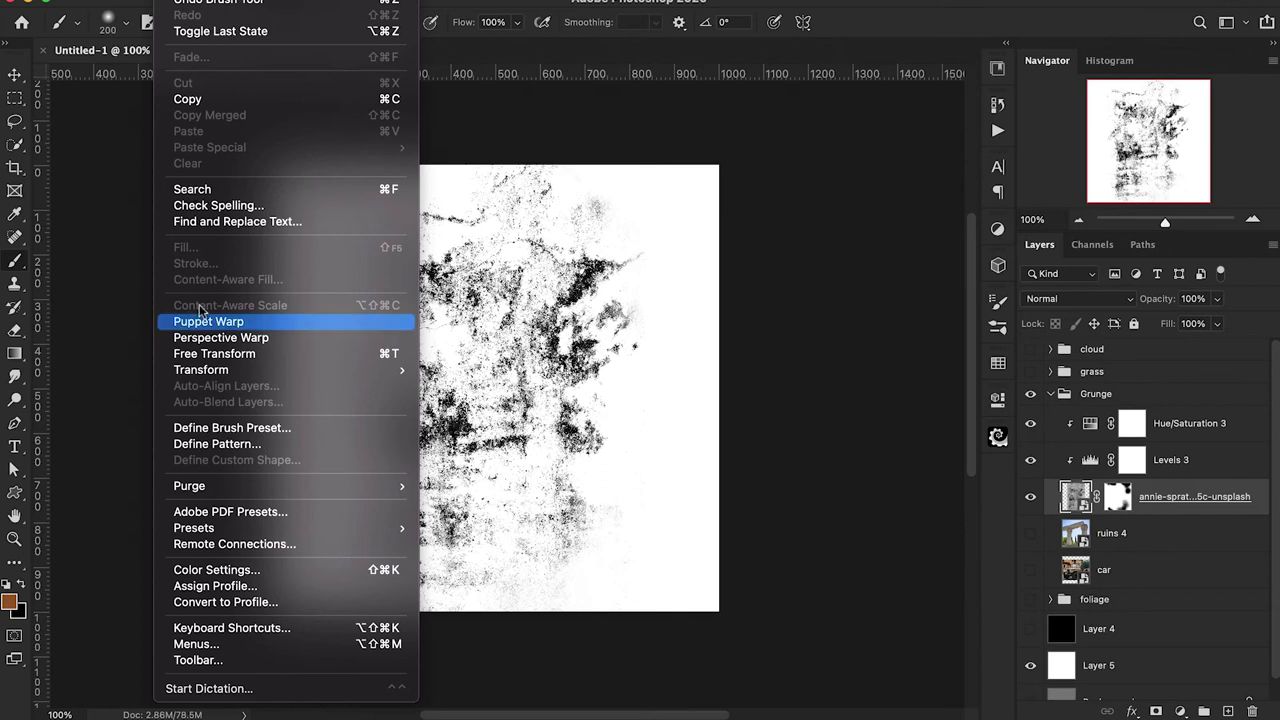
left_click(191, 430)
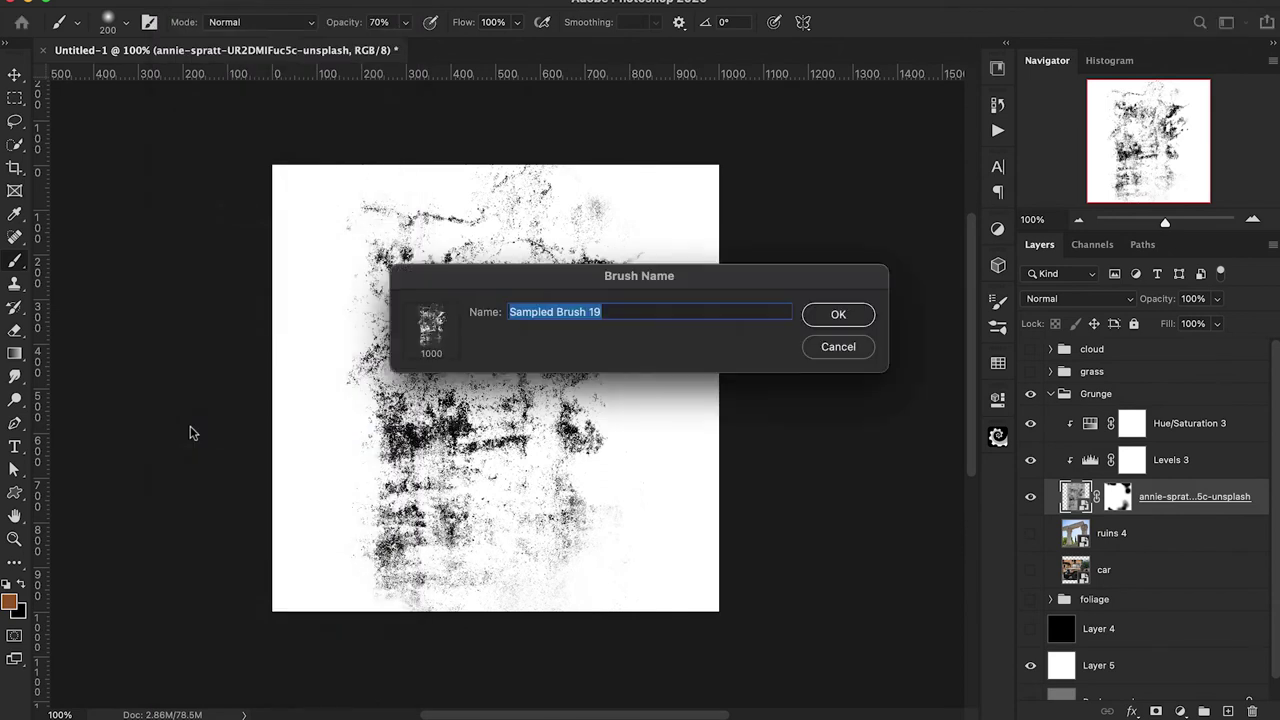
type("G")
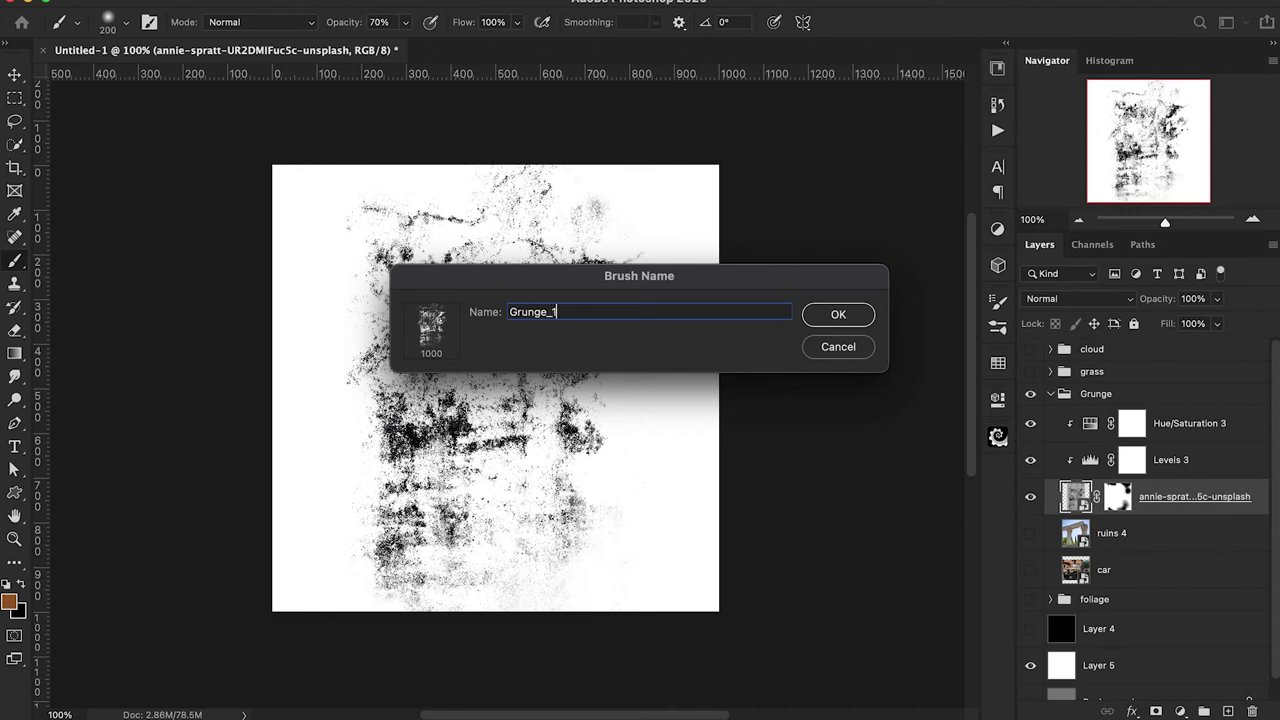
type("runge_1")
left_click(838, 314)
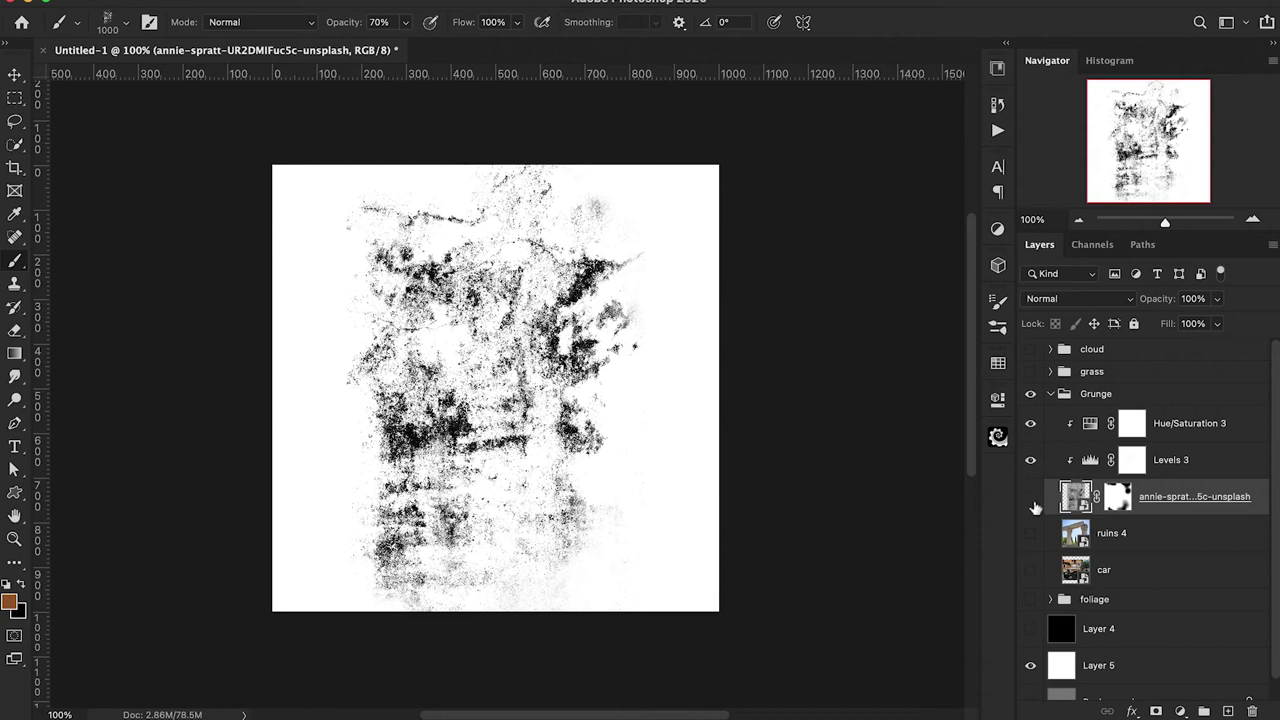
Step: Hide the grunge texture and its adjustments, show the ruins 4 photo, and add a new empty layer above it
left_click_drag(1031, 497, 1031, 423)
left_click(1031, 533)
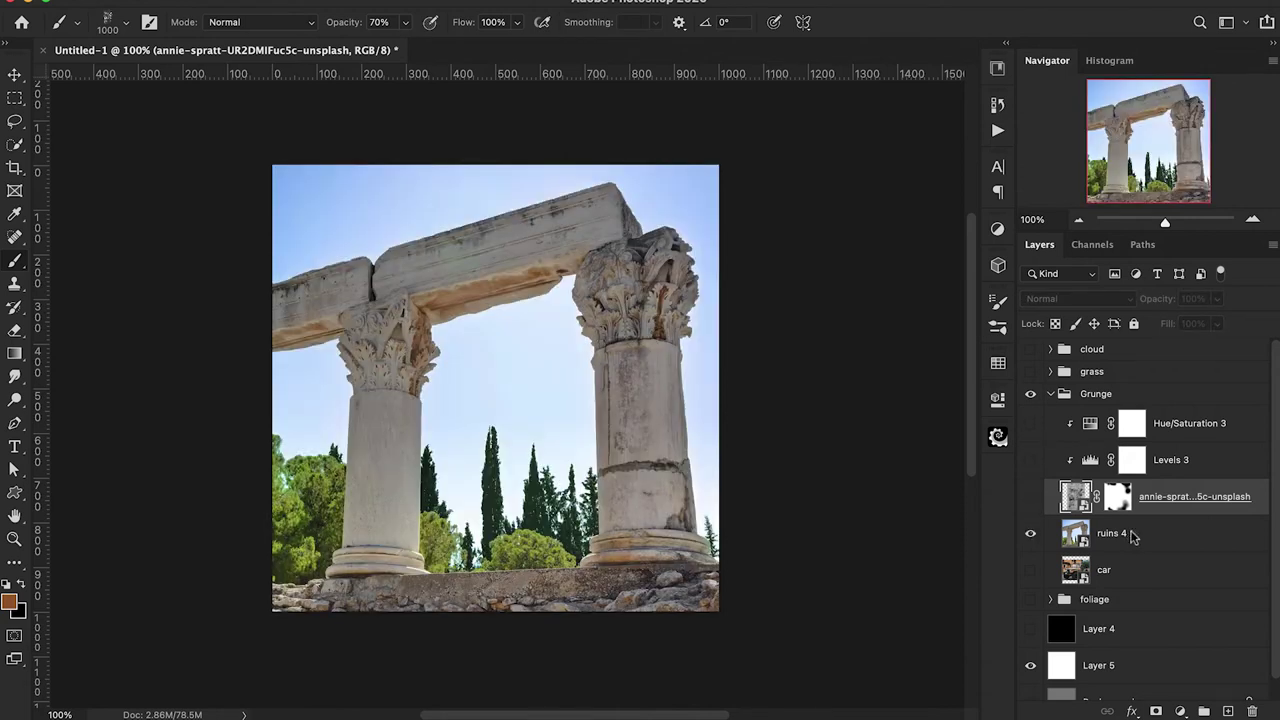
left_click(1133, 537)
left_click(1227, 711)
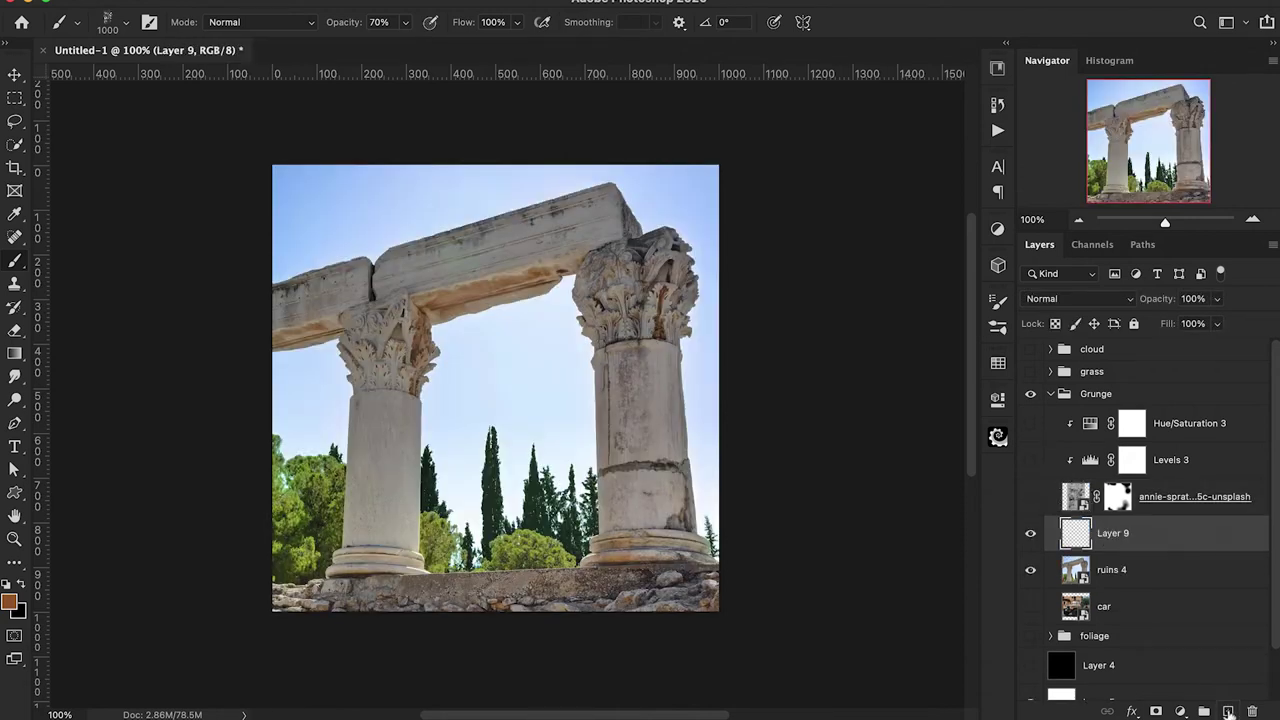
key("l")
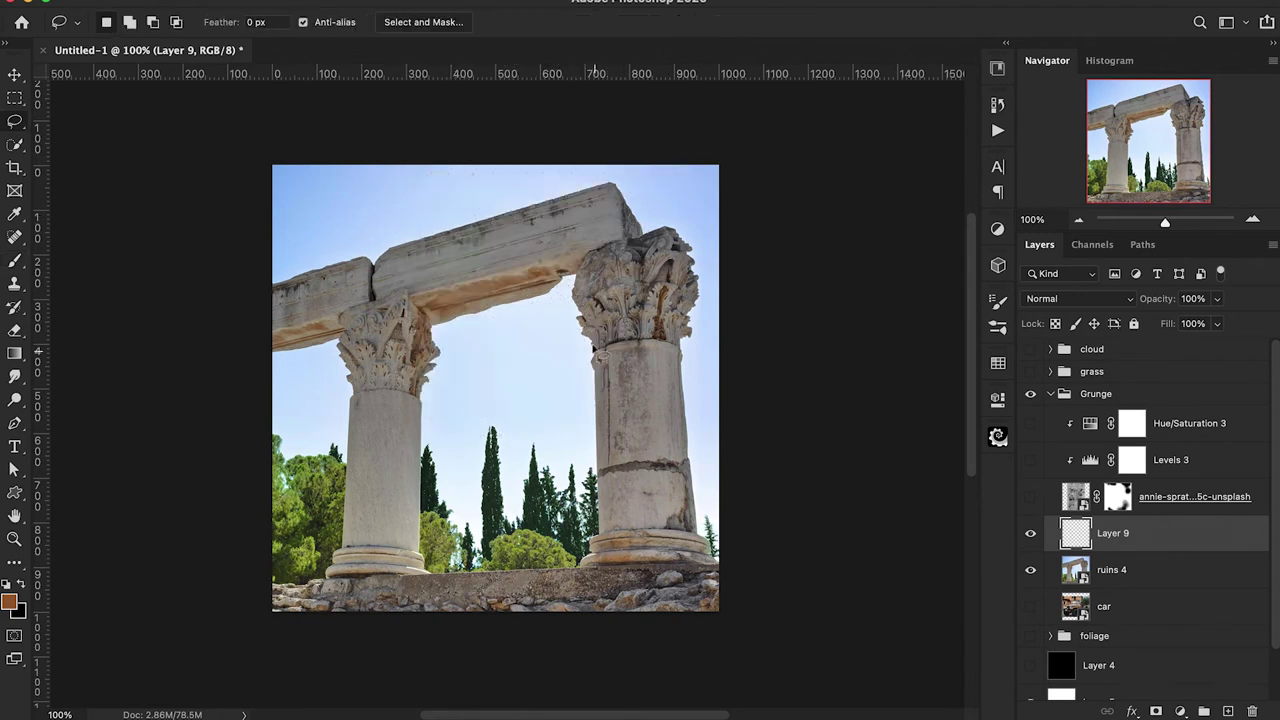
mouse_move(600, 360)
left_mouse_down()
mouse_move(601, 451)
mouse_move(670, 434)
mouse_move(676, 350)
mouse_move(654, 314)
mouse_move(600, 358)
left_mouse_up()
mouse_move(372, 392)
left_mouse_down()
mouse_move(345, 509)
mouse_move(413, 526)
mouse_move(367, 398)
left_mouse_up()
key("ctrl+d")
Step: Sample a grey-brown stone colour from the right column and reduce the grunge brush to 200 px
key("b")
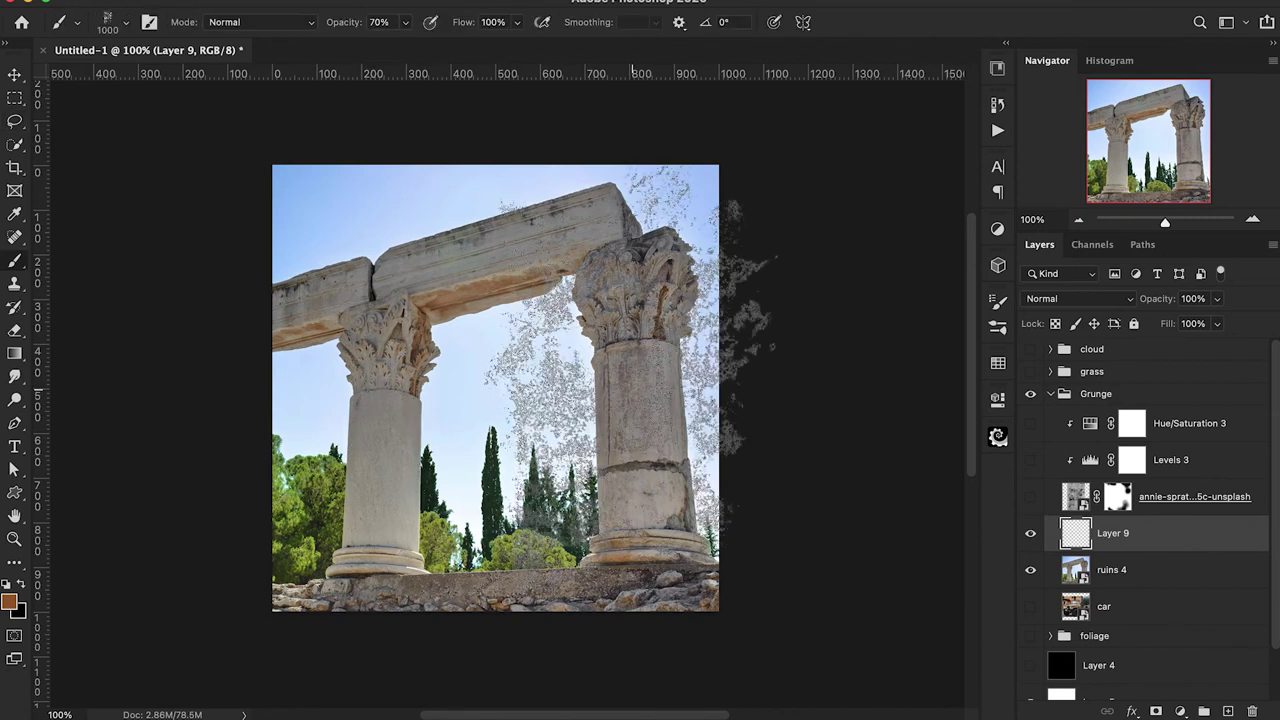
key("i")
left_click(648, 343)
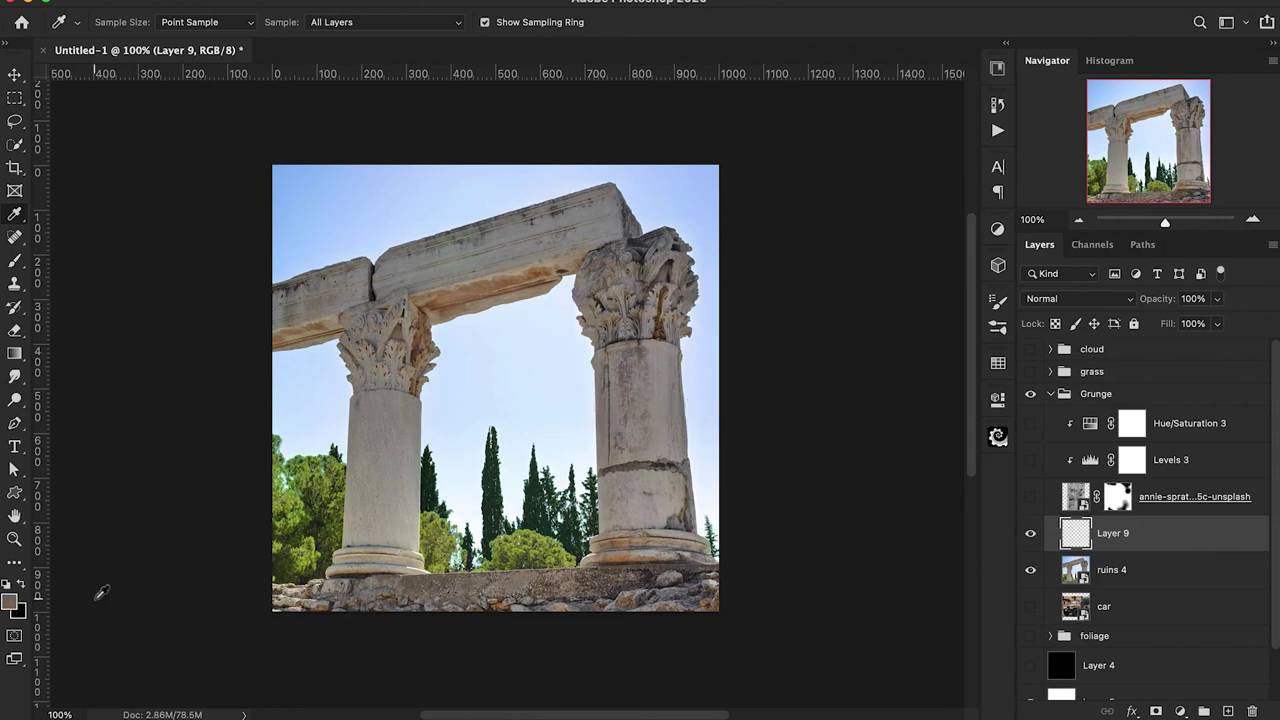
key("b")
key("bracketleft")
key("bracketleft")
key("bracketleft")
key("bracketleft")
key("bracketleft")
key("bracketleft")
key("bracketleft")
key("bracketleft")
key("bracketleft")
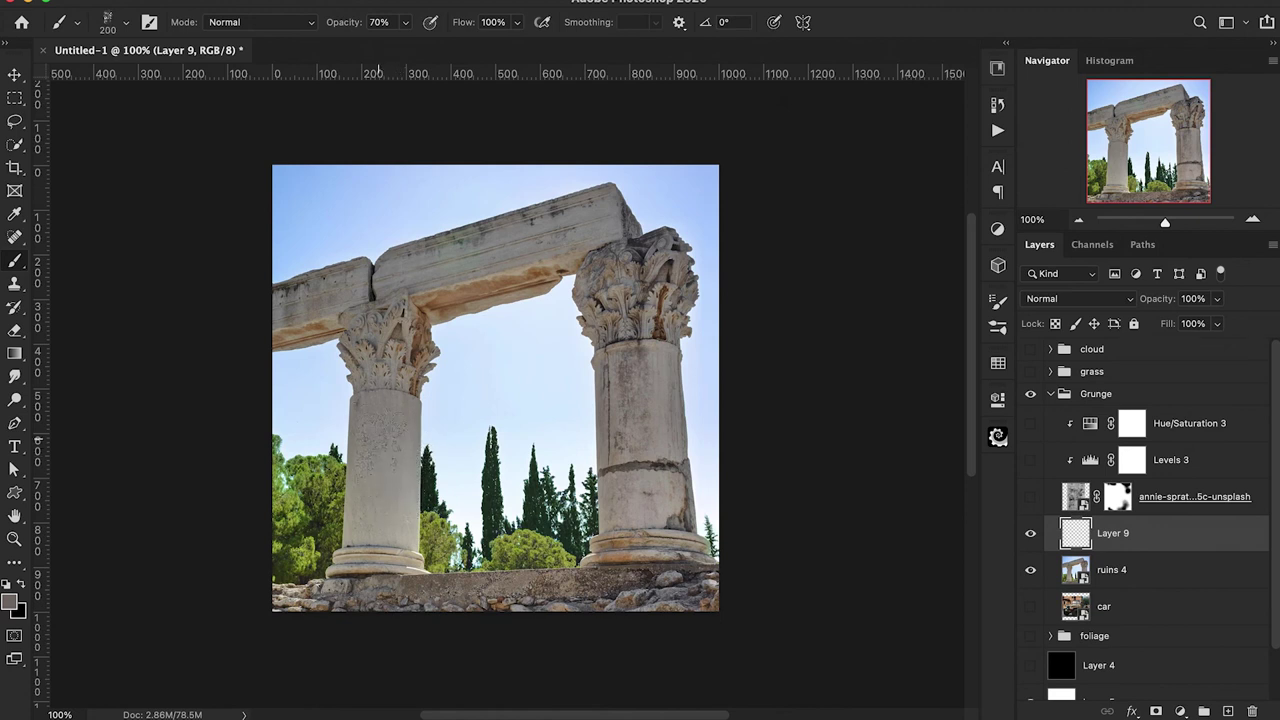
Step: Stamp grunge on the left column's shaft at 50% brush opacity, rotating the brush to 180° for the lower part
left_click_drag(345, 22, 318, 22)
left_click(383, 435)
key("shift+Right")
key("shift+Right")
key("shift+Right")
key("shift+Right")
key("shift+Right")
key("shift+Right")
key("shift+Right")
key("shift+Right")
key("shift+Right")
key("shift+Right")
key("shift+Right")
key("shift+Right")
left_click(398, 512)
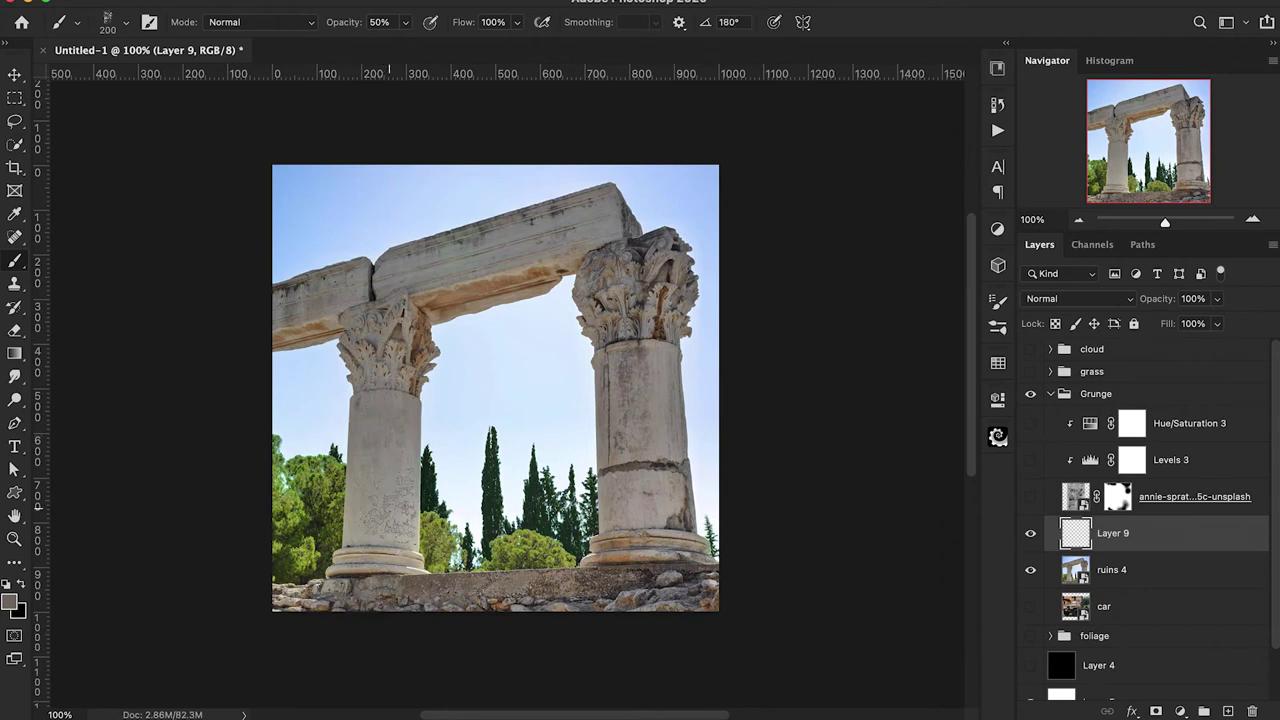
Step: Add more grunge stains to the left column with the brush rotated to -90° and reduced to 125 px, varying the angle between stamps
key("shift+Right")
key("shift+Right")
key("shift+Right")
key("shift+Right")
key("shift+Right")
key("shift+Right")
key("bracketleft")
key("bracketleft")
key("bracketleft")
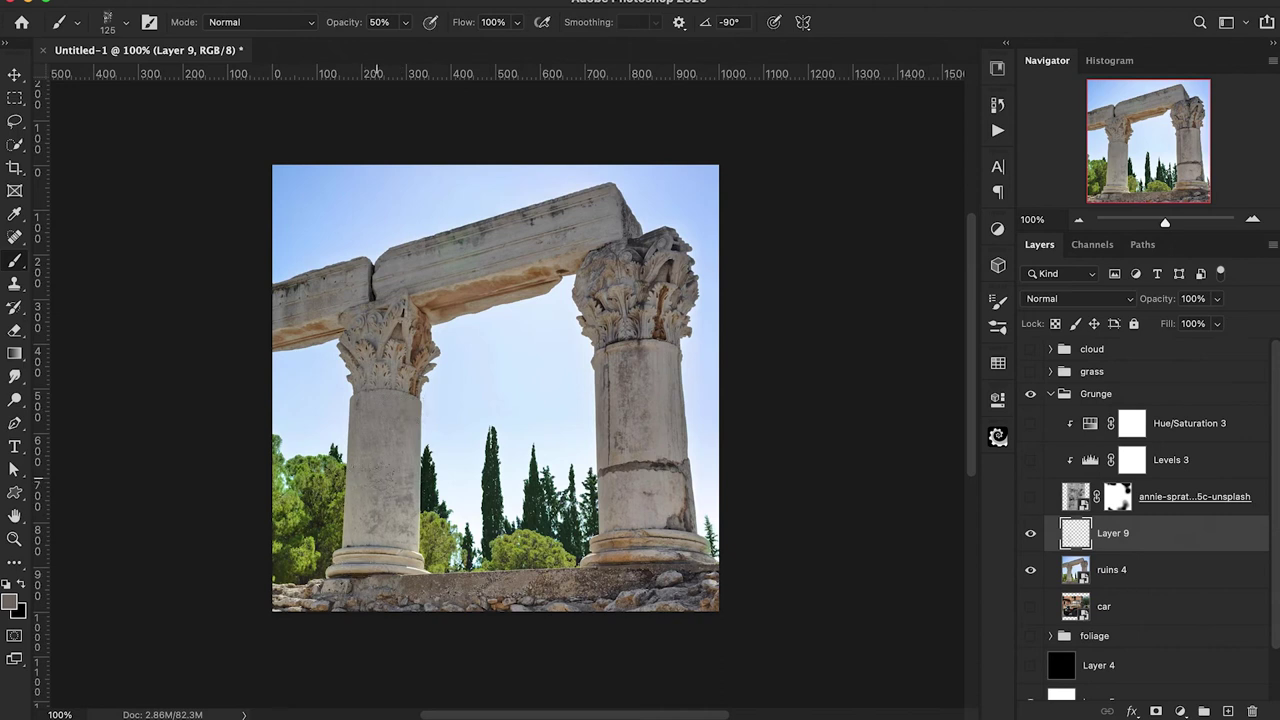
key("shift+Right")
key("shift+Right")
key("shift+Right")
key("shift+Right")
key("shift+Right")
key("shift+Right")
key("7")
Step: Add a mask to the grunge paint layer, brush away overspill around the left column with the Soft Round brush, and compare before and after
left_click(1157, 711)
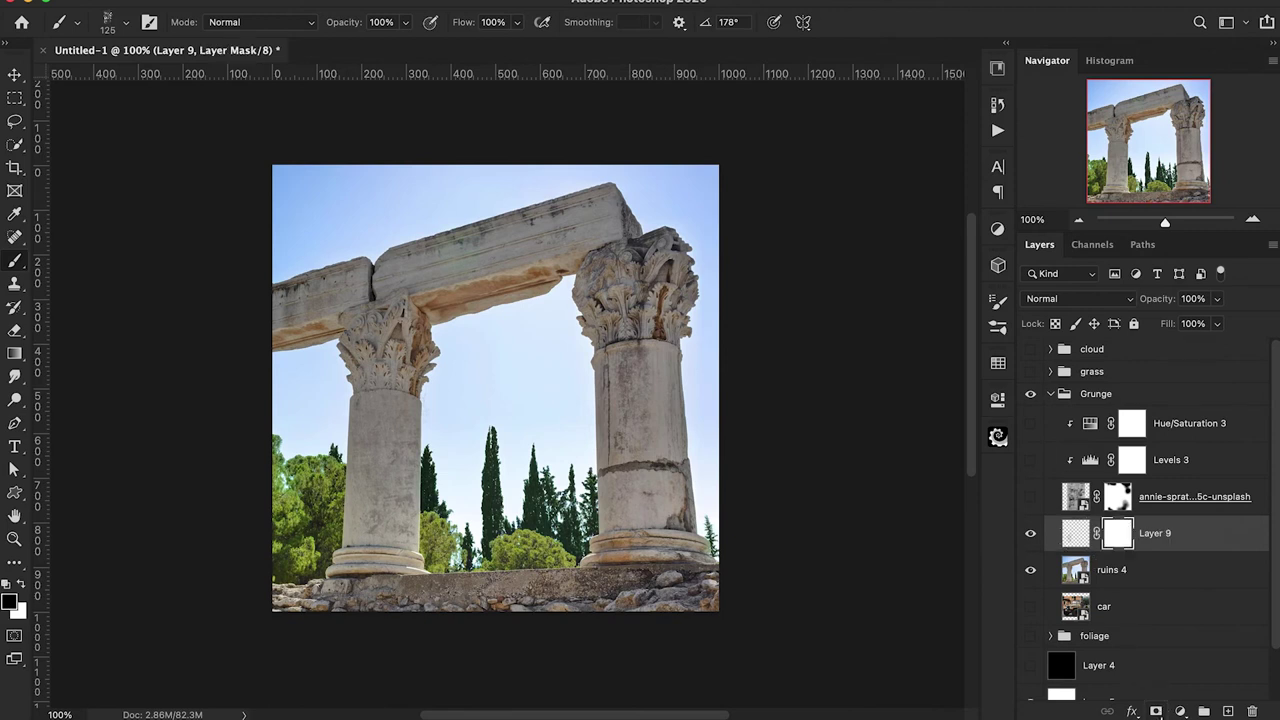
left_click(110, 22)
scroll(140, 210, "up", 15)
left_click(140, 225)
key("Return")
key("7")
left_click(428, 430)
mouse_move(418, 504)
left_mouse_down()
mouse_move(428, 545)
mouse_move(330, 442)
mouse_move(342, 400)
mouse_move(325, 445)
mouse_move(322, 540)
left_mouse_up()
left_click(1032, 536)
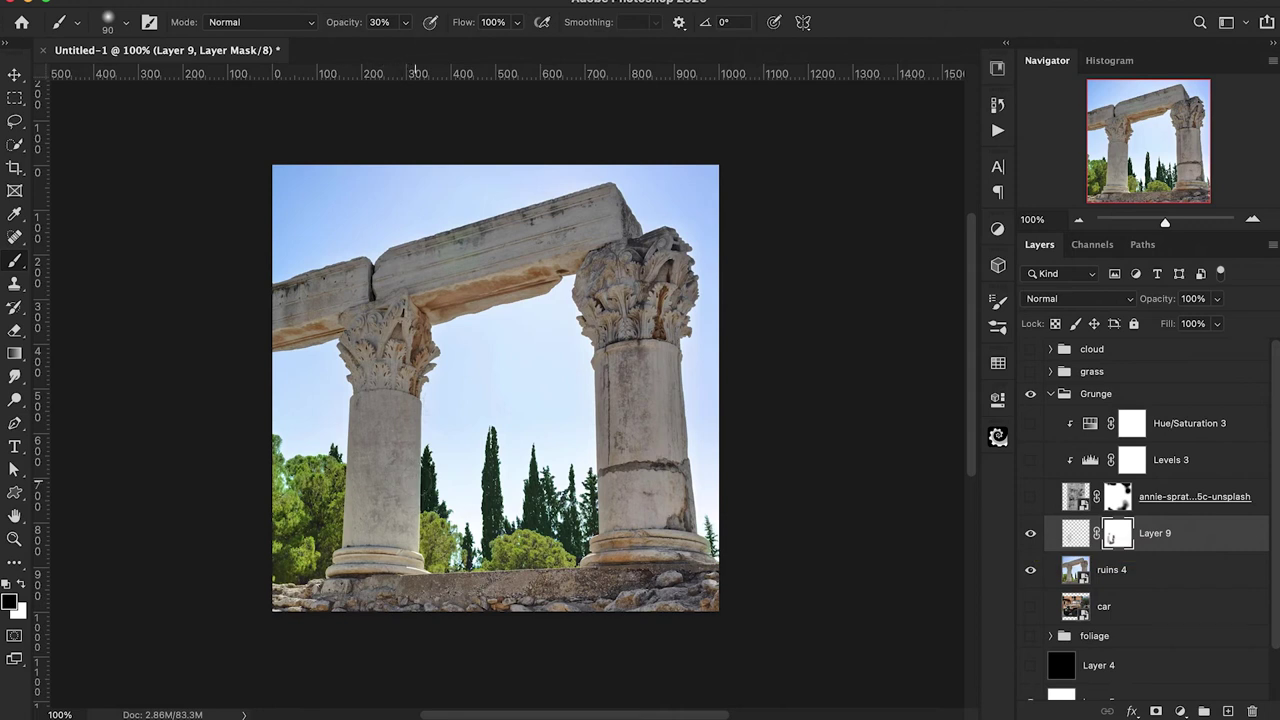
left_click(1029, 535)
left_click(1029, 535)
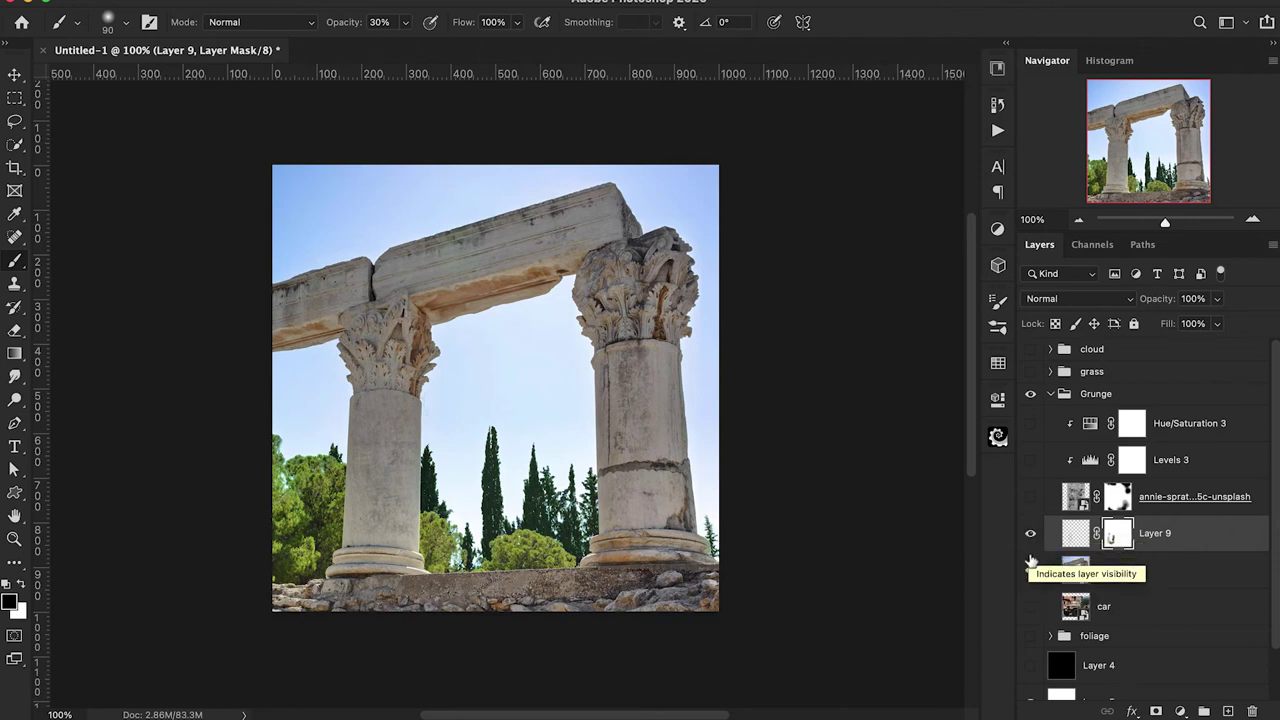
Step: Hide the ruins photo and its grunge layer, add a new empty layer, and show the car photo
left_click(1029, 535, "alt")
left_click(1228, 711)
left_click(1030, 569)
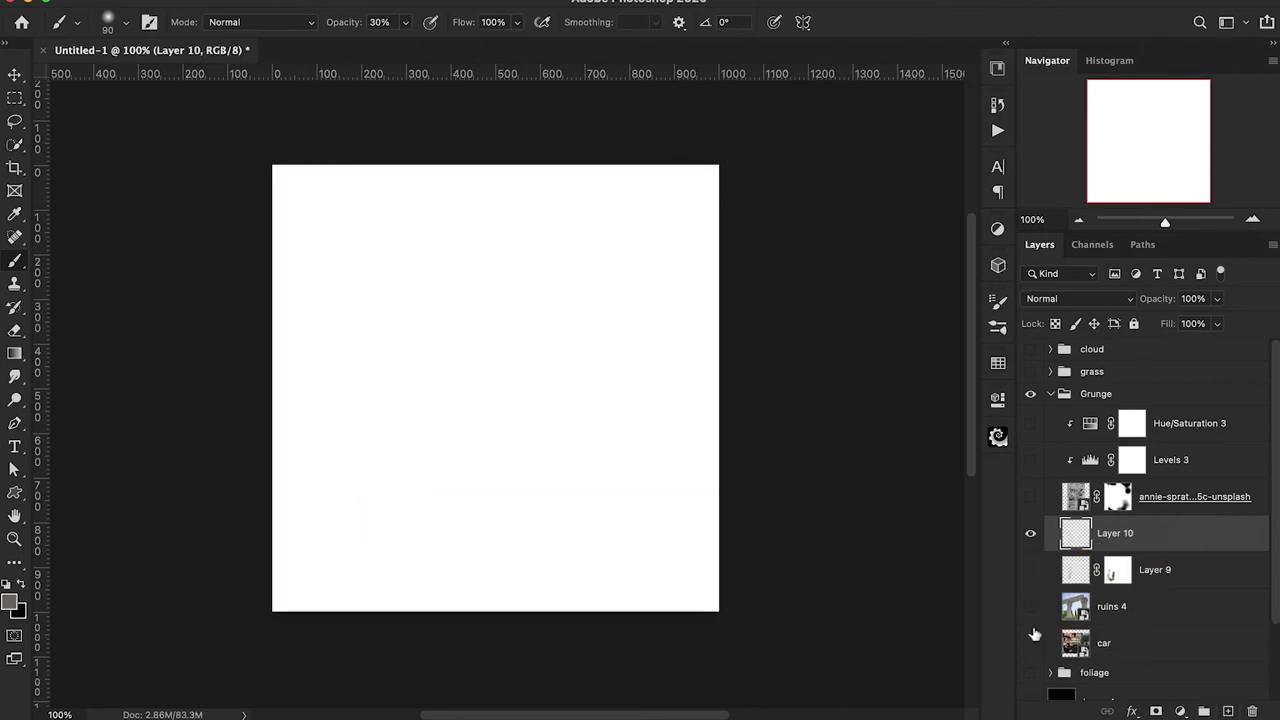
left_click(1030, 643)
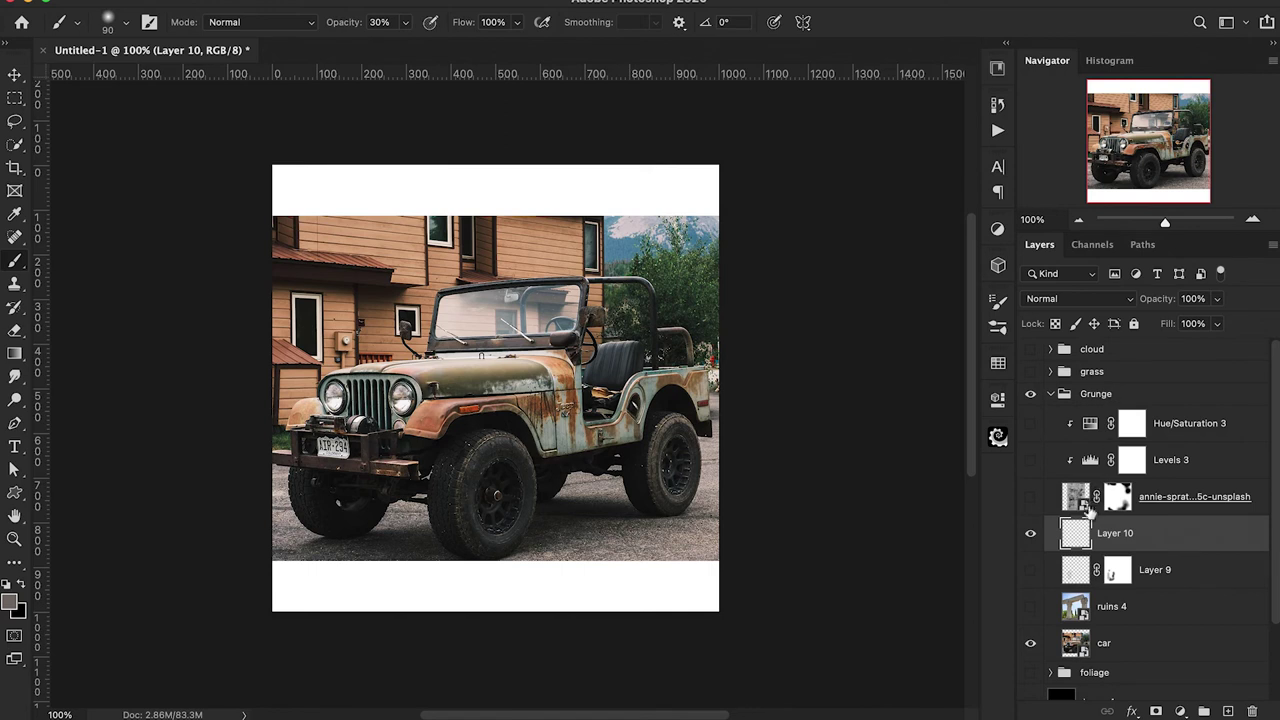
Step: Choose the 125 px grunge brush and sample the rust orange from the car's side panel as the paint colour
left_click(110, 22)
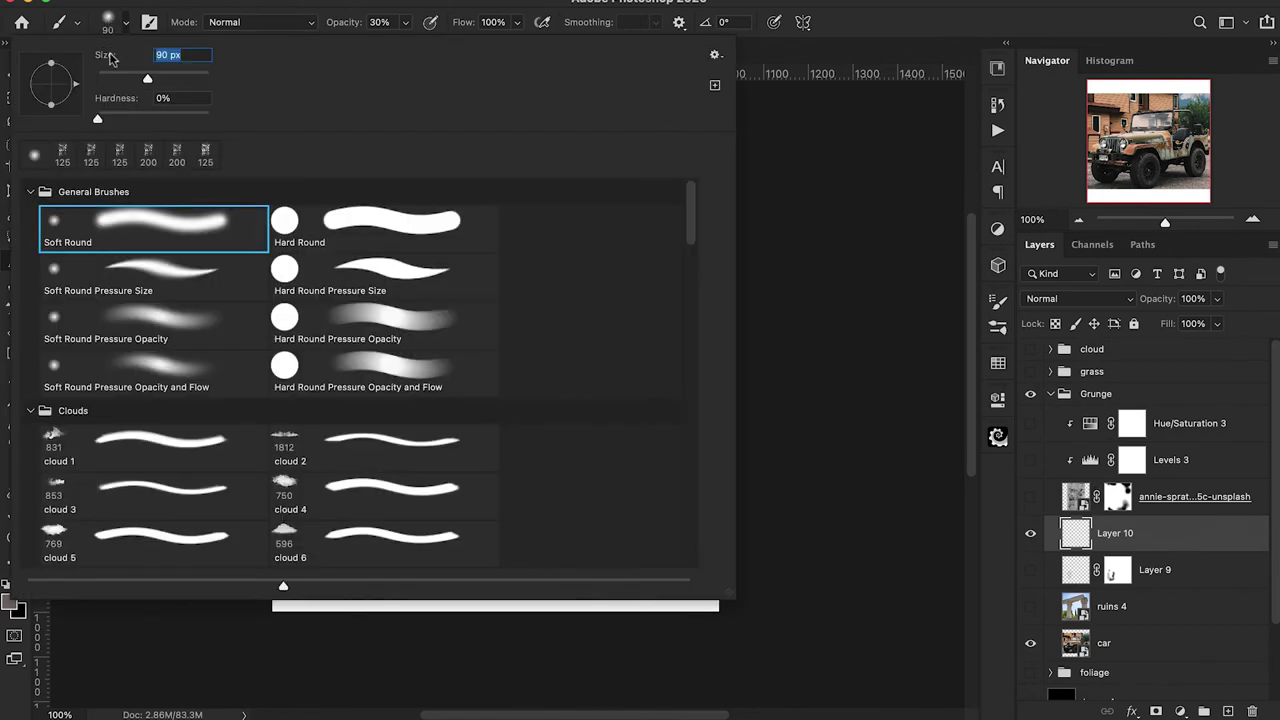
type("125")
key("Return")
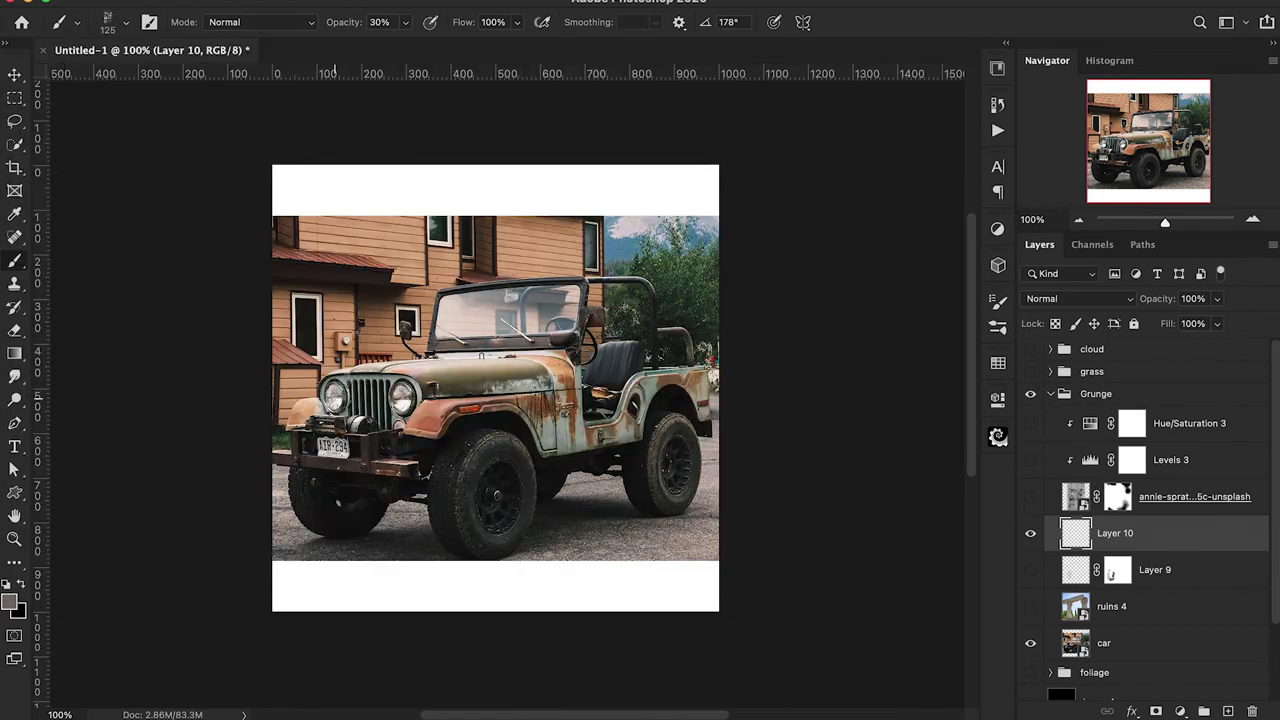
key("i")
left_click(569, 378)
key("b")
Step: Stamp rust grunge on the front wheel, varying the brush angle, then paint more at 175 px and 50% opacity
left_click(465, 475)
key("shift+Right")
key("shift+Right")
key("shift+Right")
key("shift+Right")
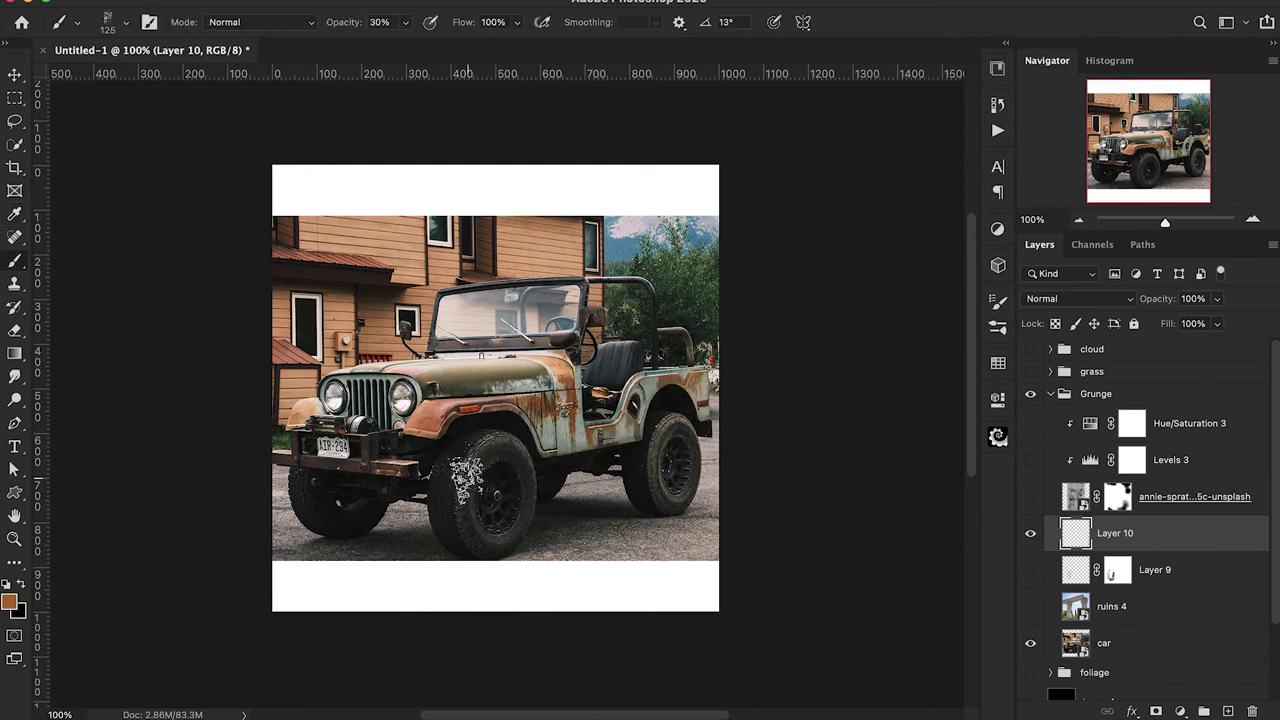
key("bracketright")
key("bracketright")
key("5")
left_click_drag(475, 480, 490, 452)
Step: Add rust to the rear wheel at 30% brush opacity with the brush rotated to about 177°
key("3")
key("shift+Right")
key("shift+Right")
key("shift+Right")
key("shift+Right")
key("shift+Right")
key("shift+Right")
key("shift+Right")
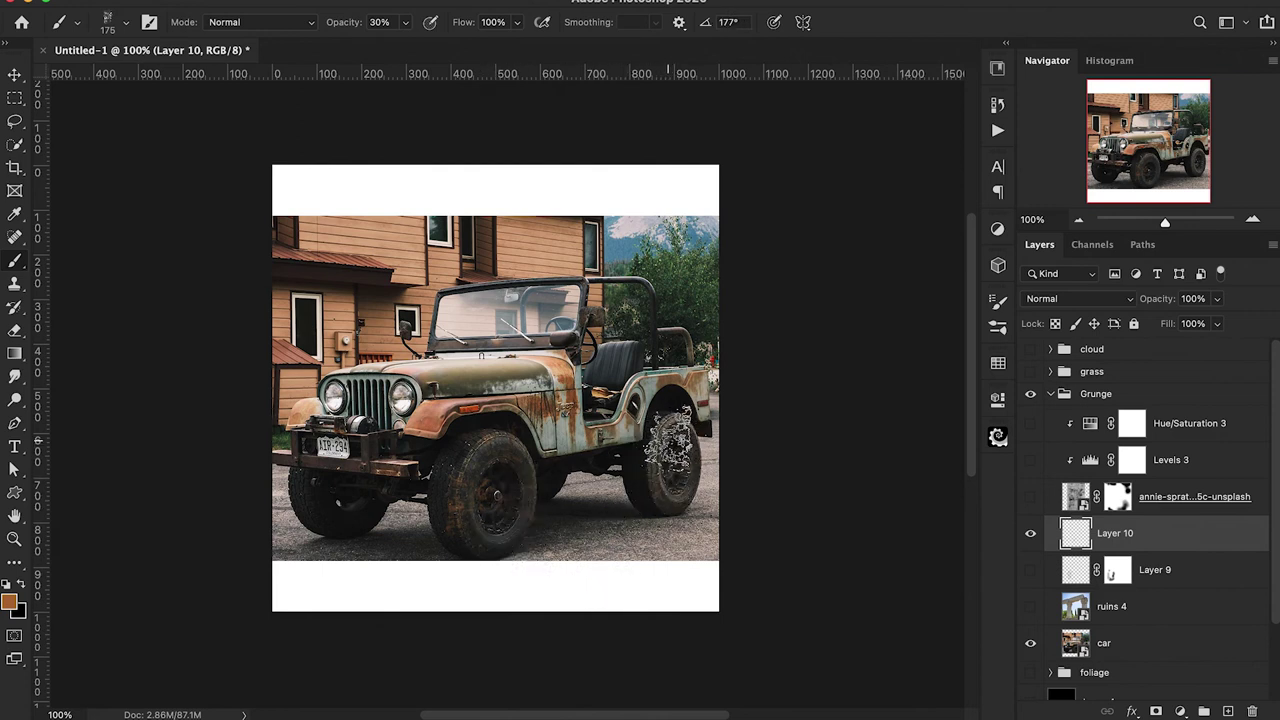
Step: Stamp rust grunge on the car's hood with the brush rotated to 87° and about 98°, and undo the last stroke
key("shift+Left")
key("shift+Left")
key("shift+Left")
key("shift+Left")
key("shift+Left")
key("shift+Left")
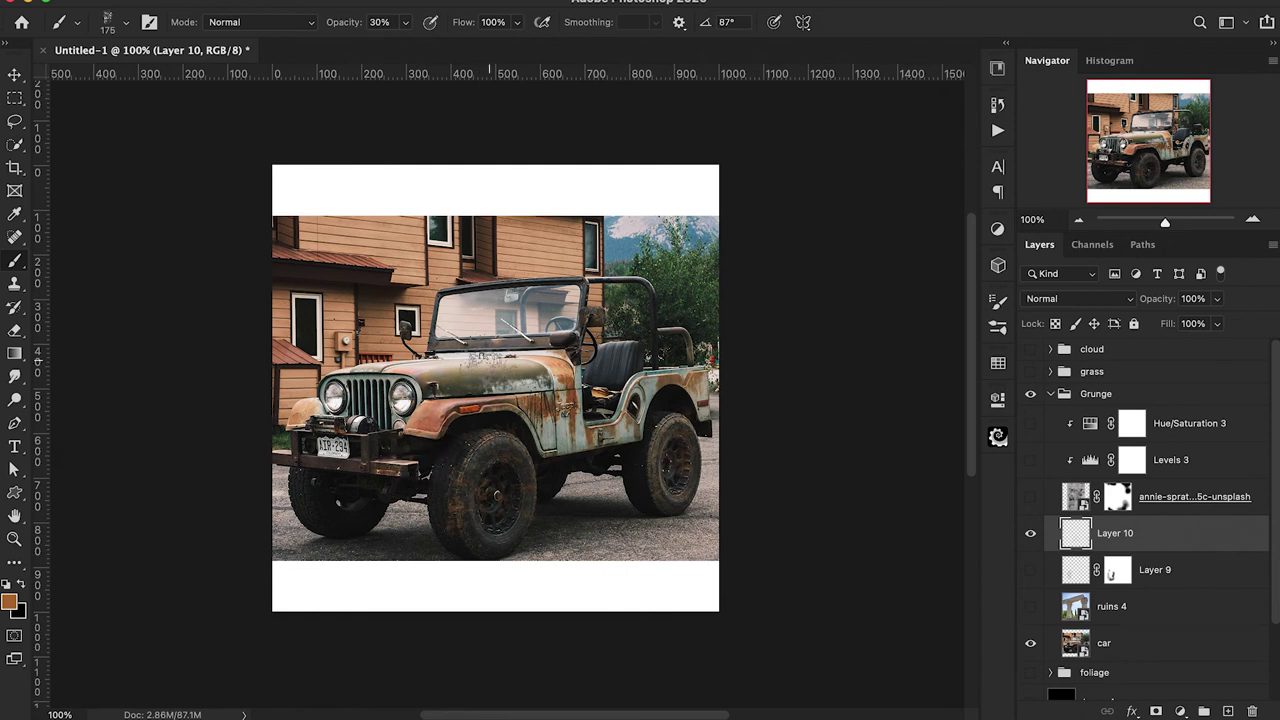
key("Right")
key("Right")
key("Right")
key("Right")
key("Right")
key("Right")
key("Right")
key("Right")
key("Right")
key("Right")
key("Right")
key("Right")
key("Left")
left_click_drag(482, 372, 466, 376)
key("ctrl+z")
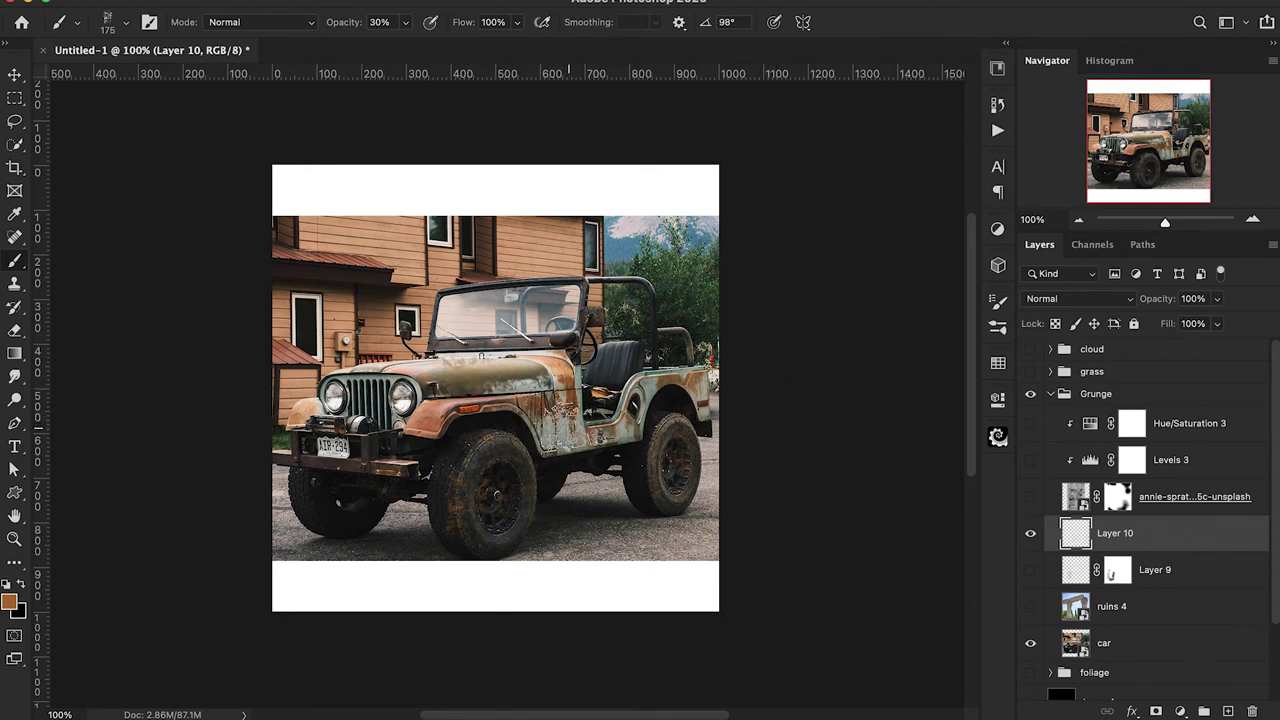
Step: Add a mask to the rust paint layer and brush away excess rust on the hood with the Soft Round brush at 80% opacity
left_click(1157, 711)
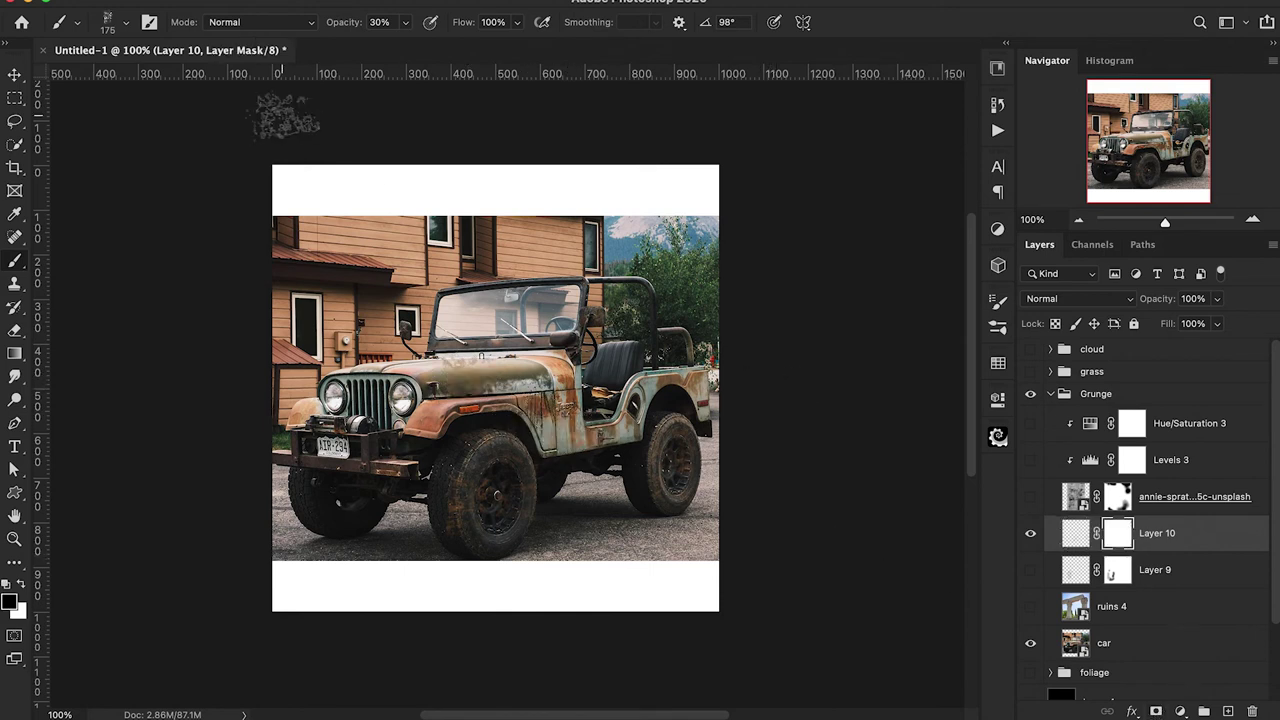
left_click(118, 22)
left_click(172, 236)
key("Return")
key("bracketleft")
key("bracketleft")
key("bracketleft")
key("bracketleft")
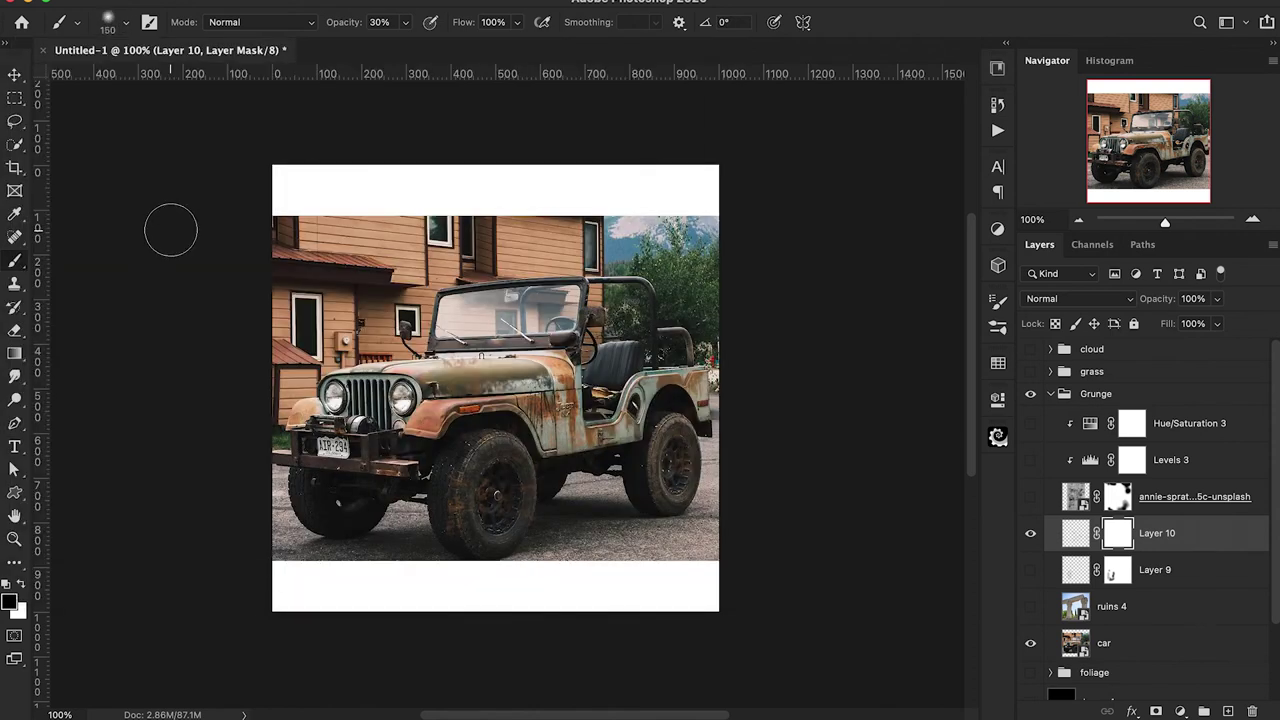
key("8")
left_click_drag(428, 356, 512, 350)
Step: Mask away more rust around the wheels at 90% and 60% brush opacity, and compare the car with and without the rust layer
key("9")
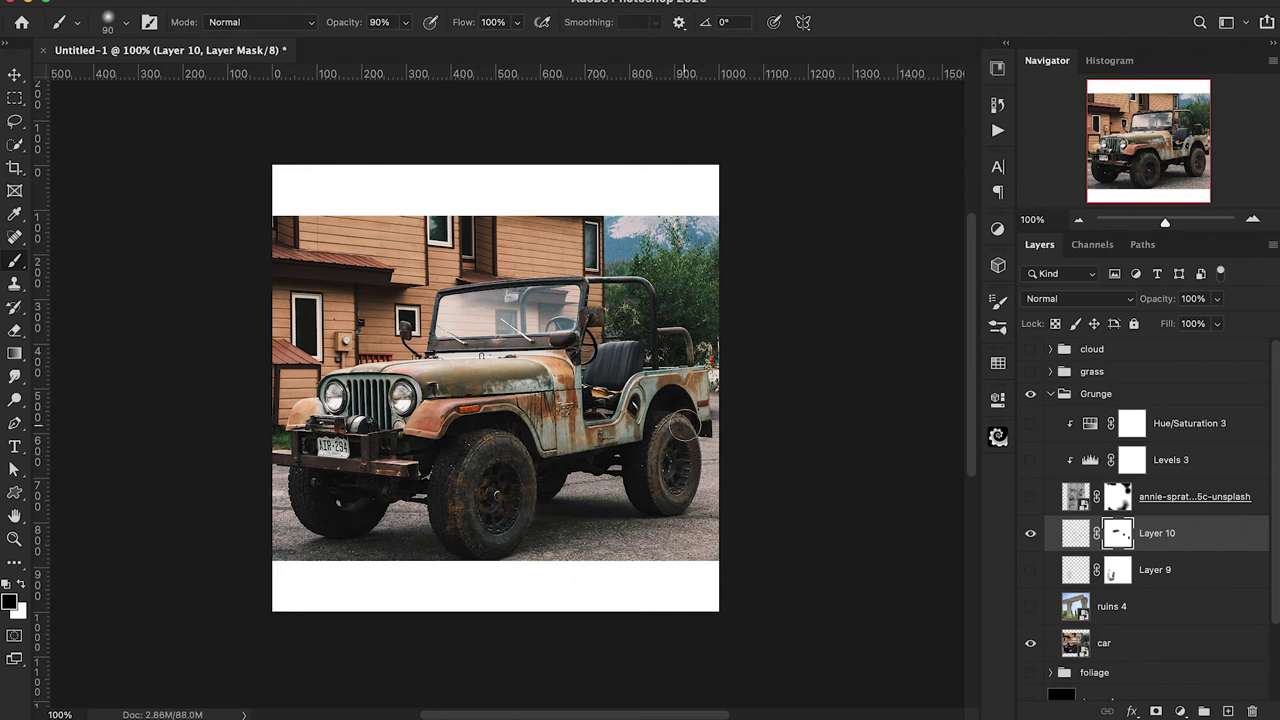
mouse_move(514, 413)
left_mouse_down()
mouse_move(454, 472)
mouse_move(489, 490)
left_mouse_up()
key("6")
left_click(1031, 534)
left_click(1031, 534)
left_click(1031, 534)
left_click(1031, 534)
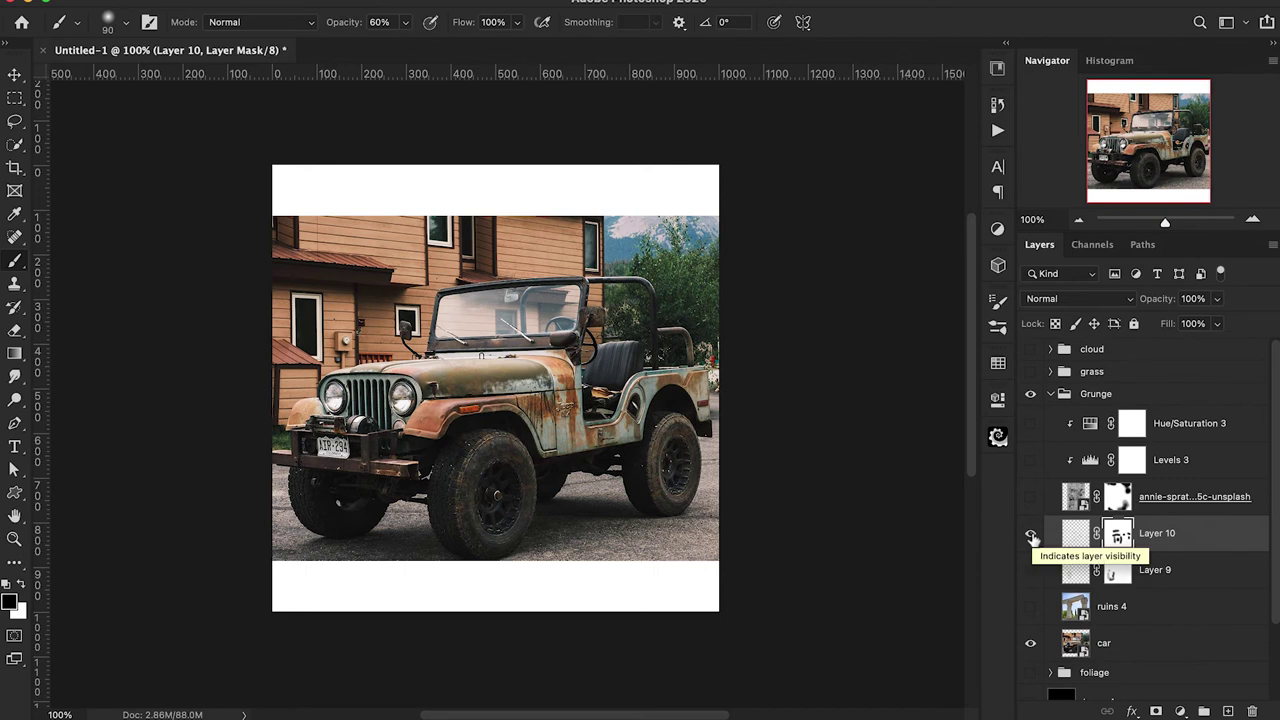
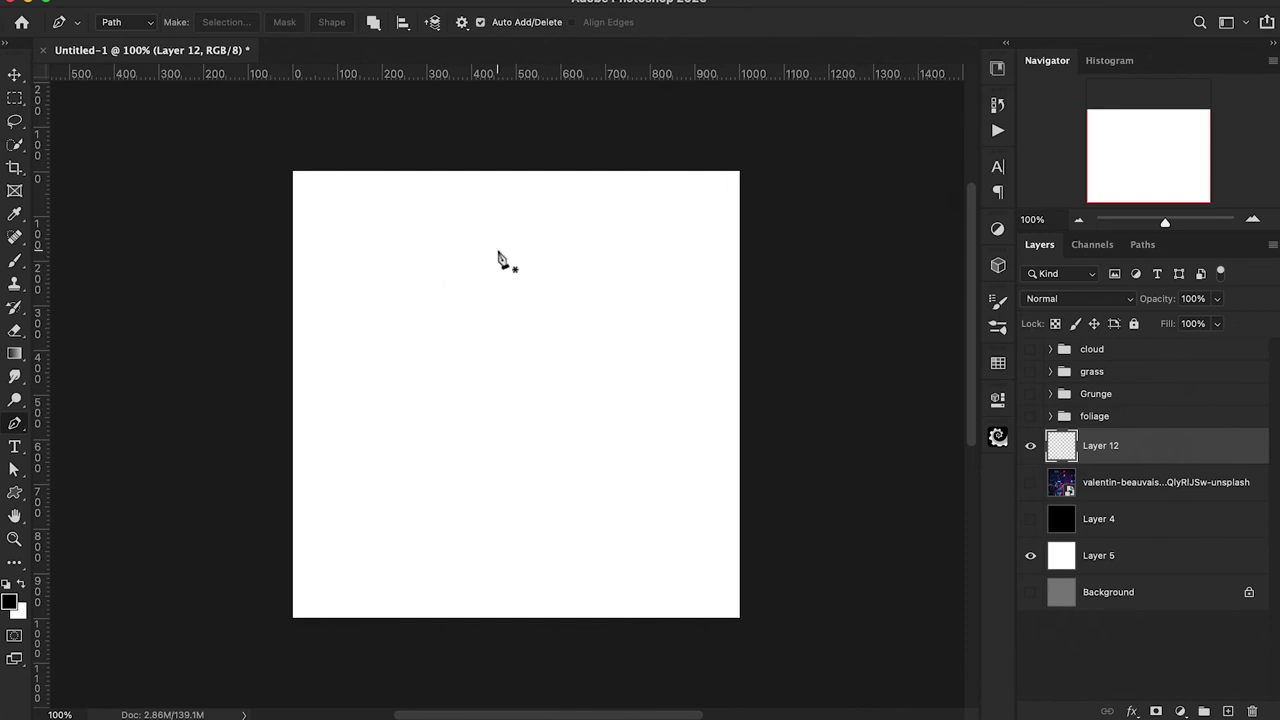
Step: Draw a closed, narrow vertical teardrop path about 640 px tall near the canvas centre with the Pen tool
left_click(508, 247)
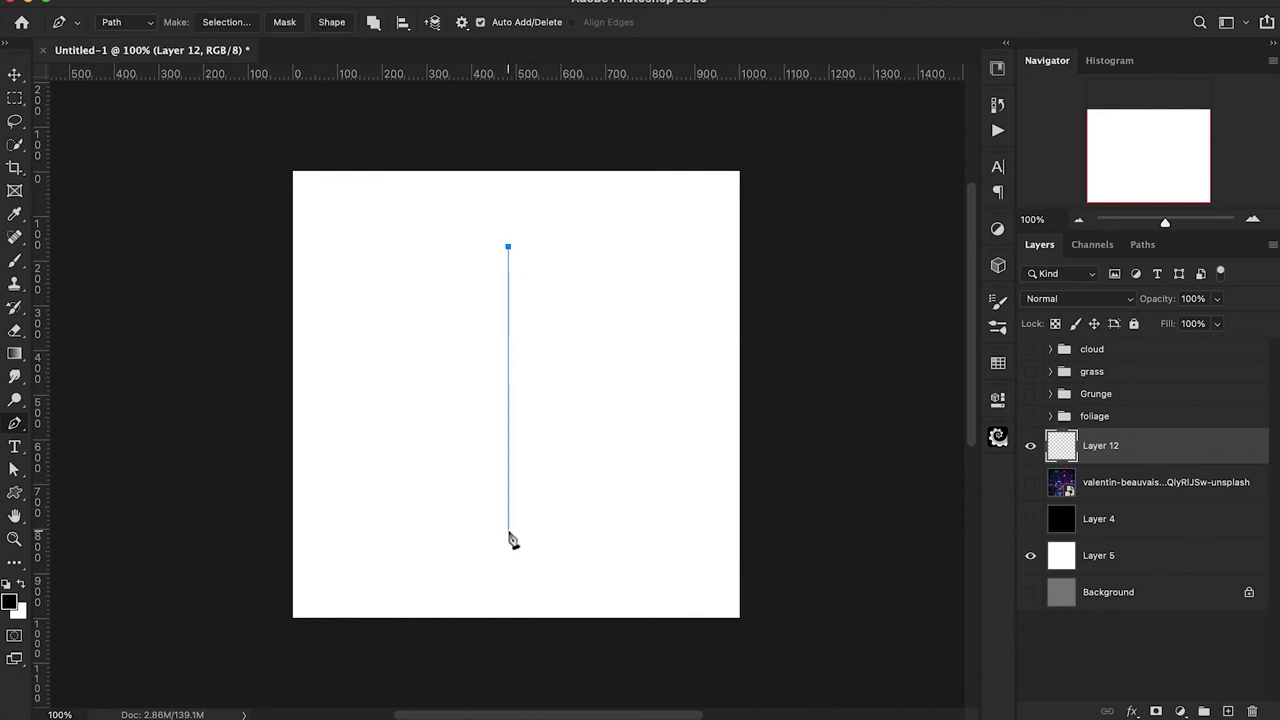
left_click_drag(510, 541, 486, 537)
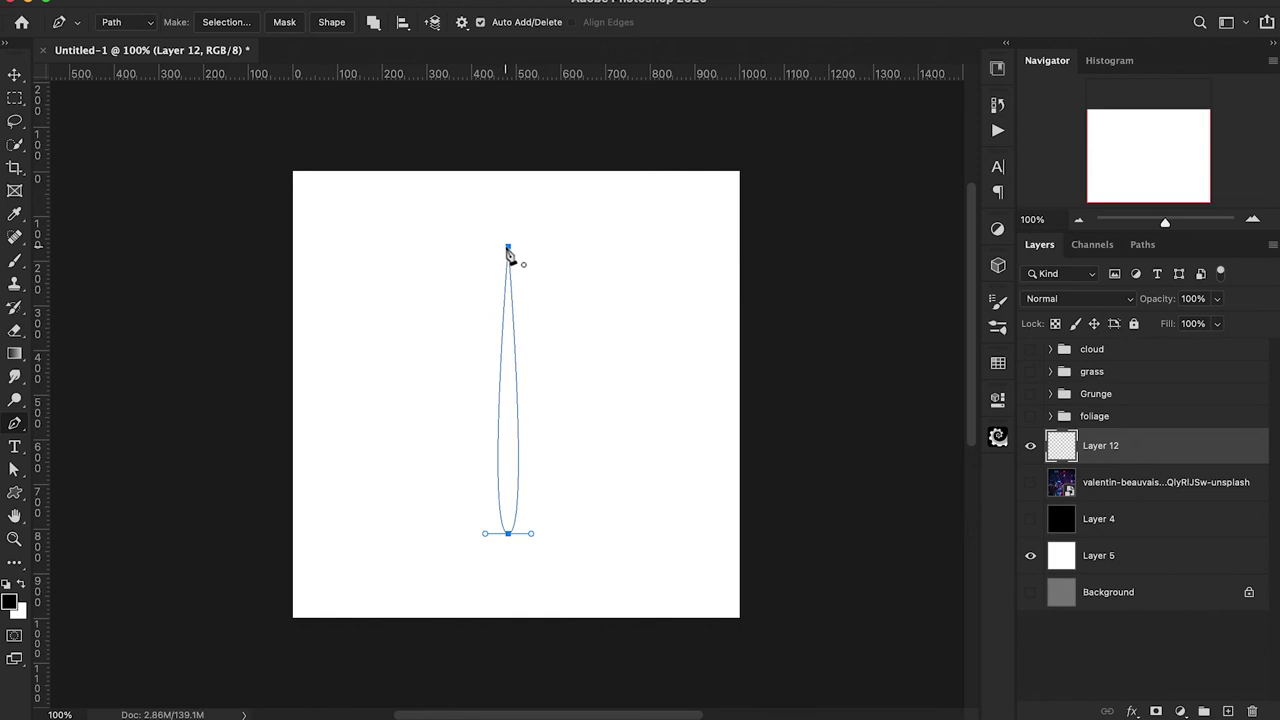
left_click(507, 249)
Step: Convert the teardrop path to a selection, fill it with black on the empty layer, and deselect
right_click(510, 513)
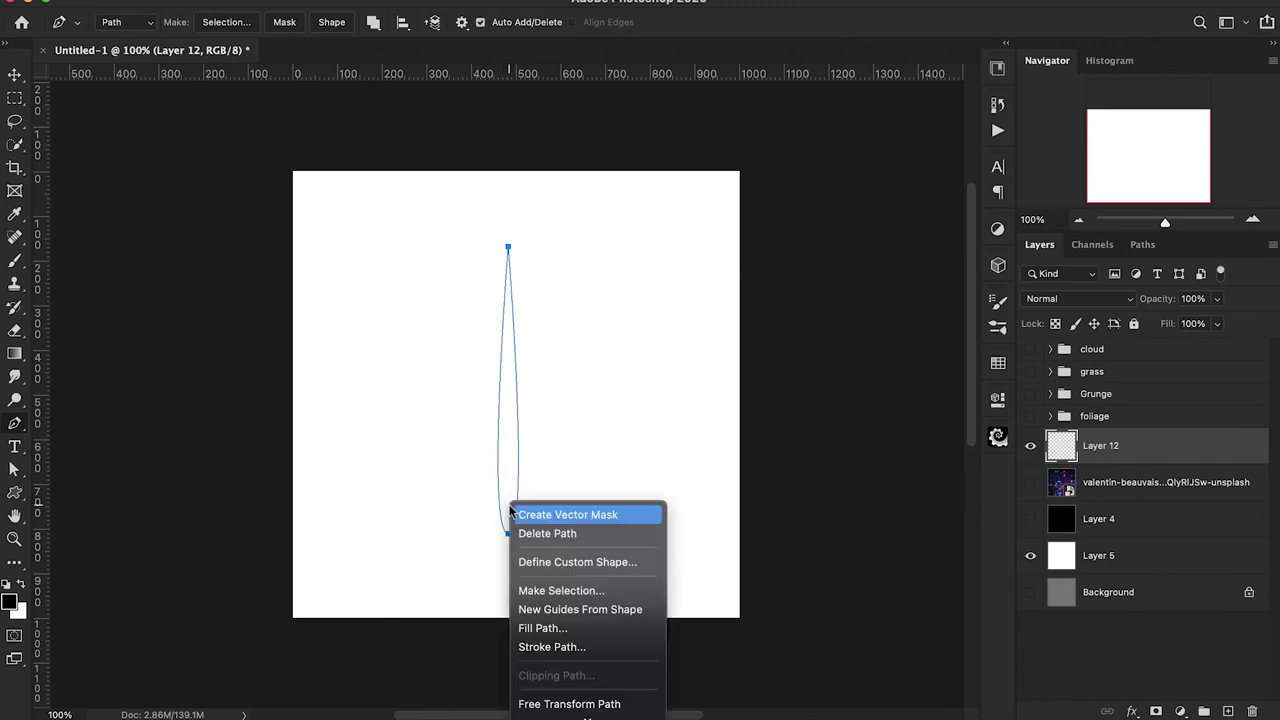
left_click(542, 591)
left_click(745, 258)
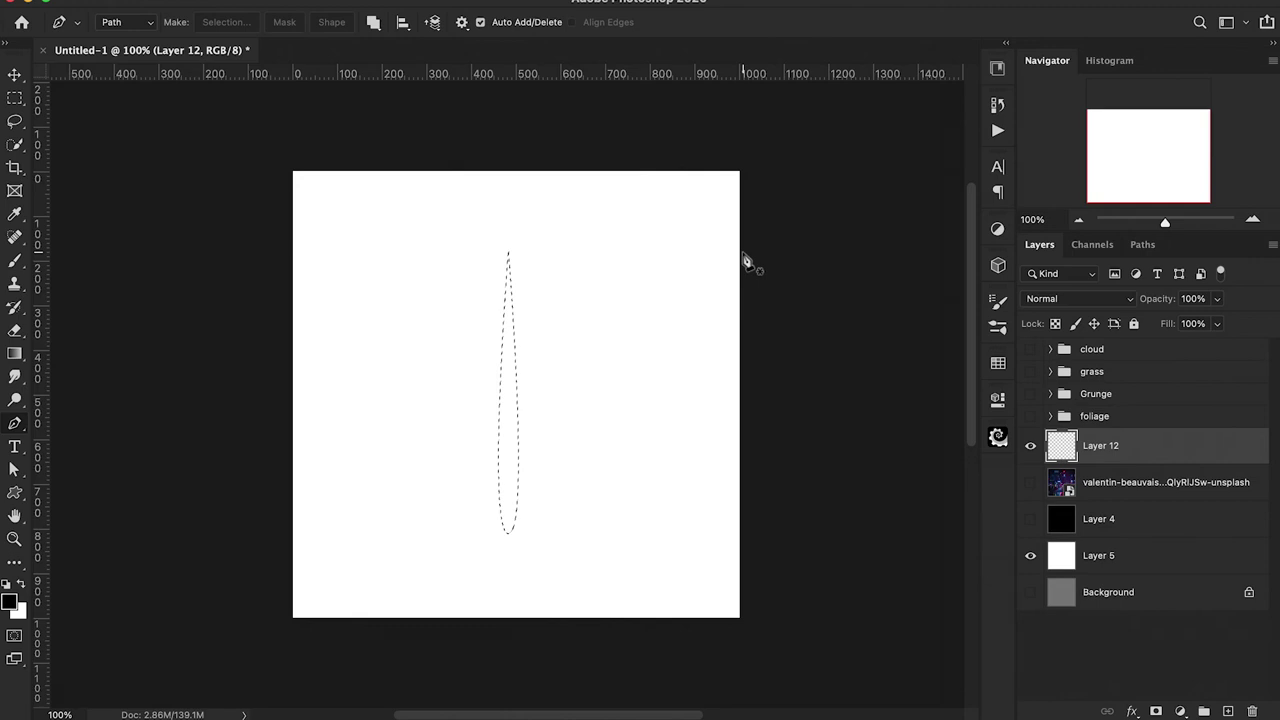
key("alt+BackSpace")
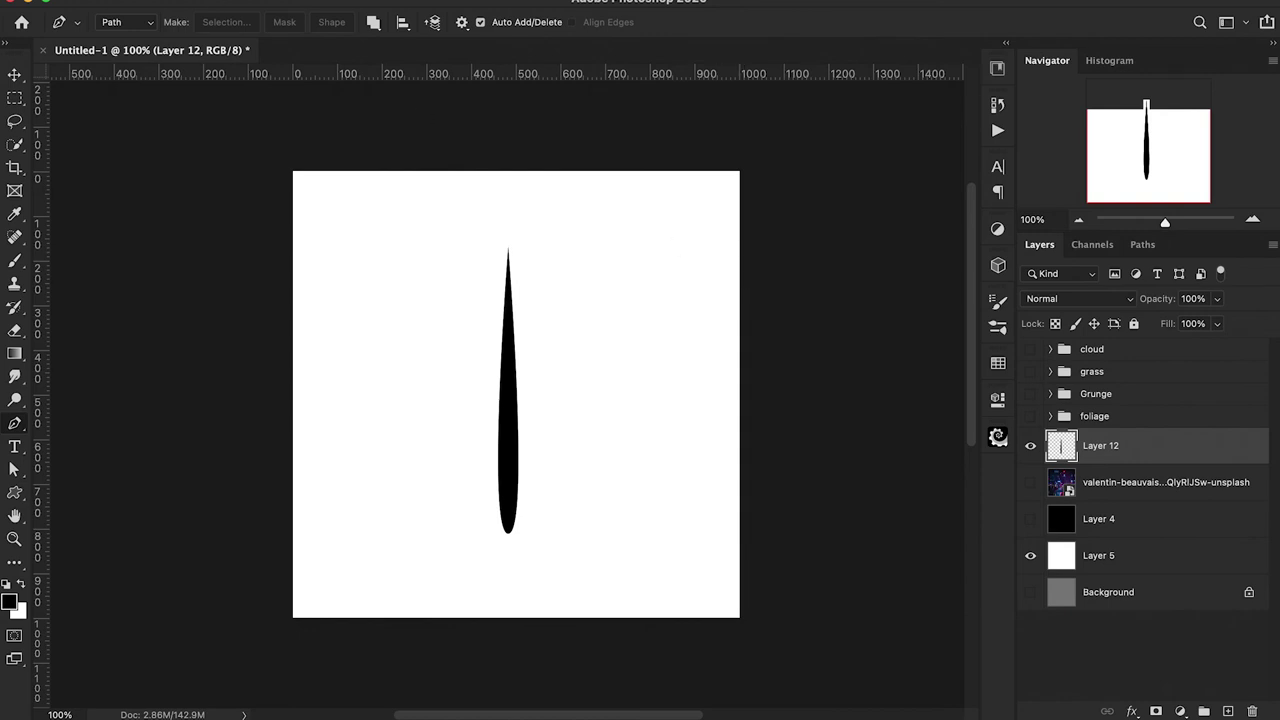
Step: Define the black teardrop as a brush preset named "Rain drop_1"
left_click(180, 18)
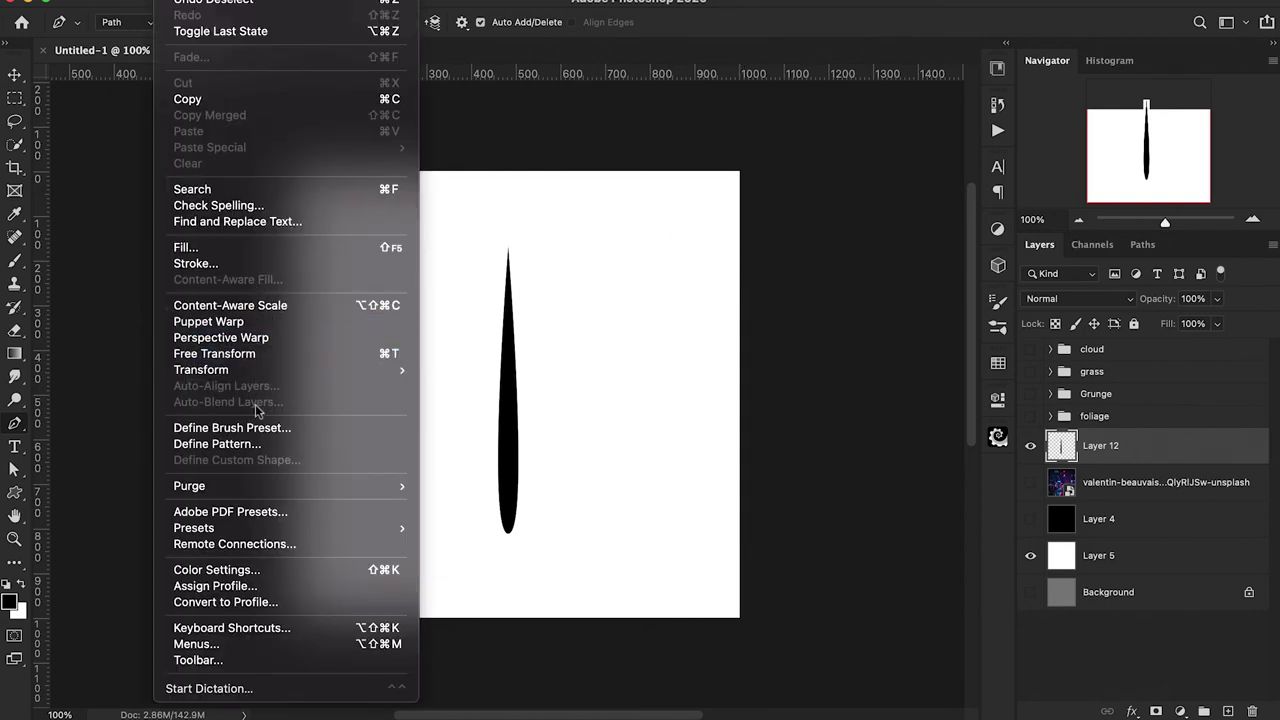
left_click(254, 431)
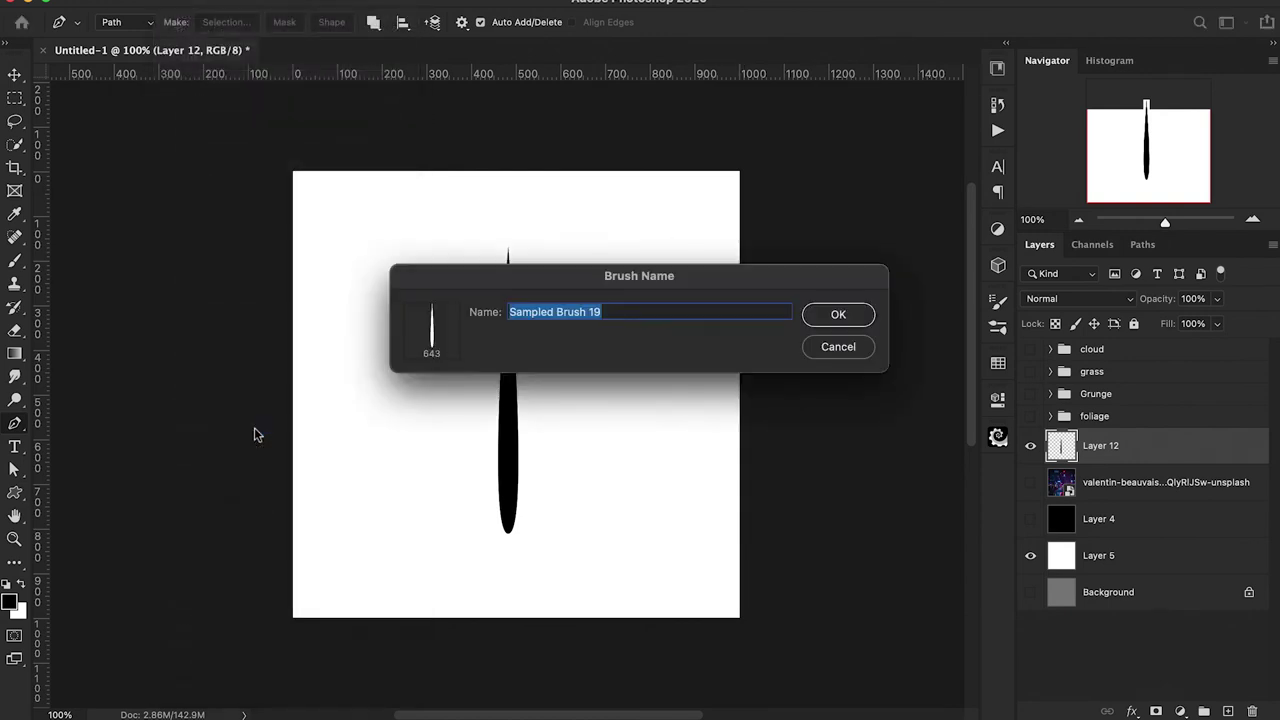
type("Rain drop_1")
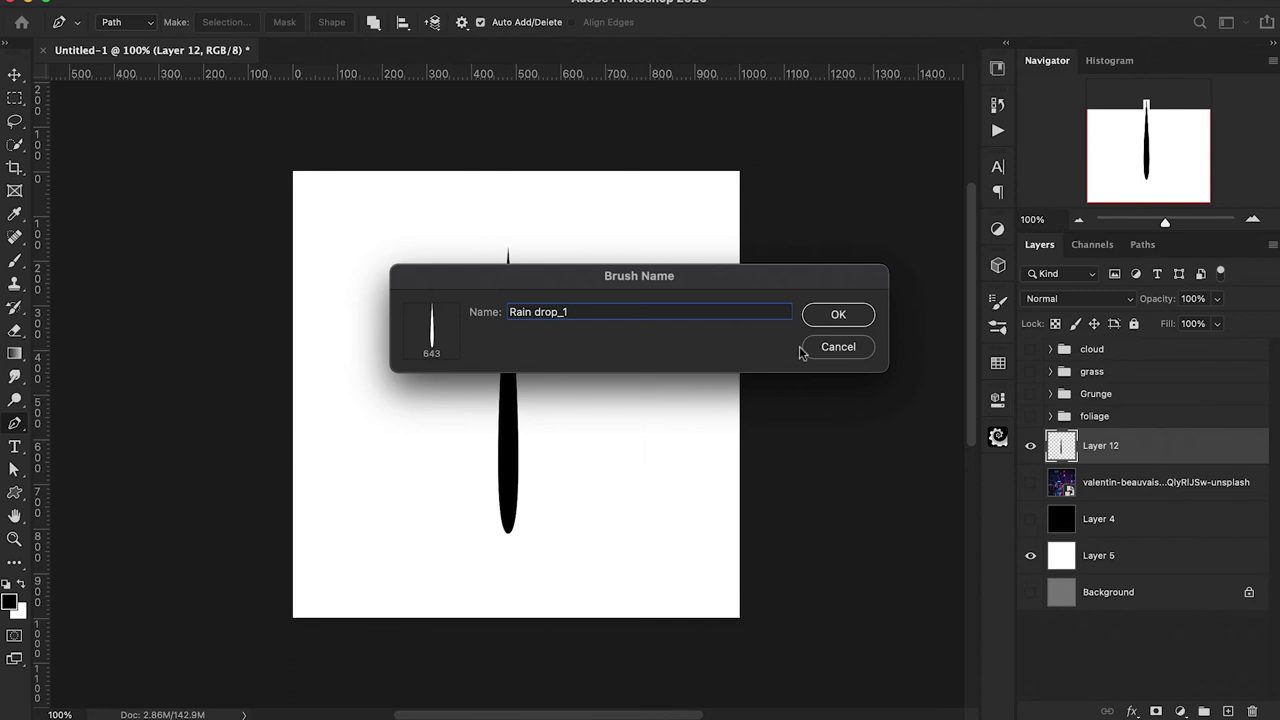
left_click(840, 316)
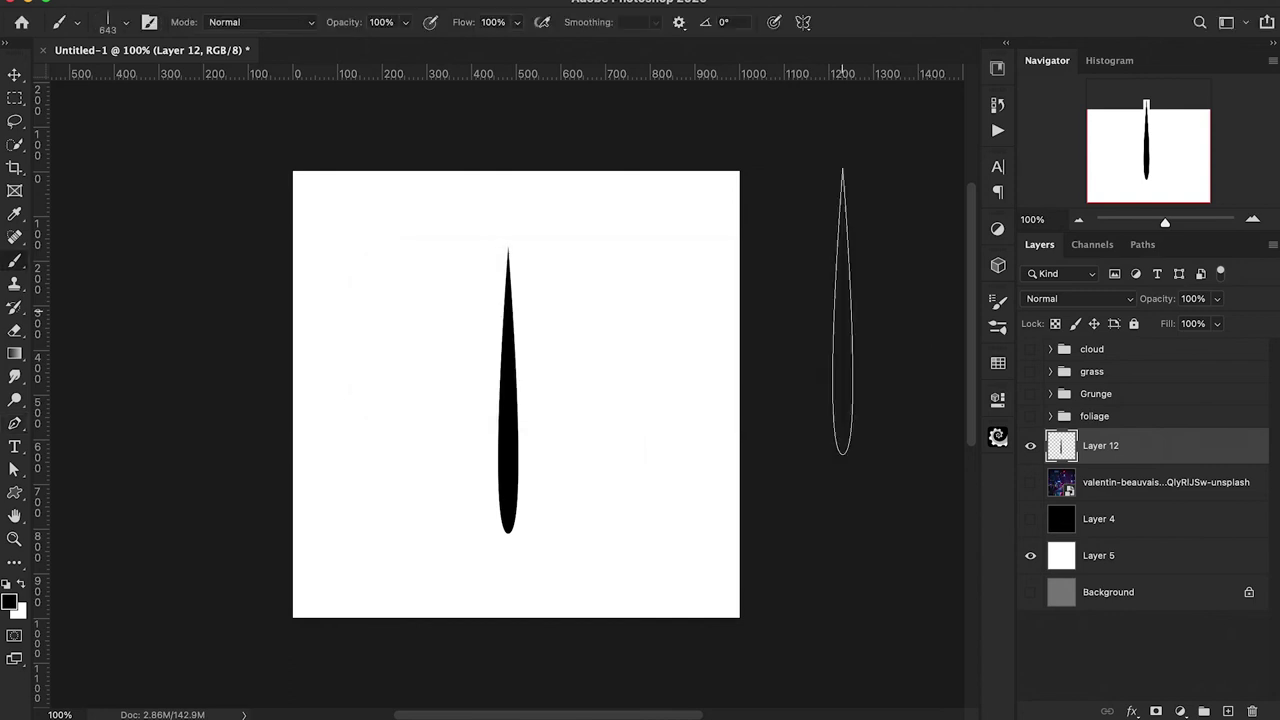
Step: Add a new empty layer, hide the teardrop layer, and reduce the raindrop brush to 70 px
left_click(1228, 711)
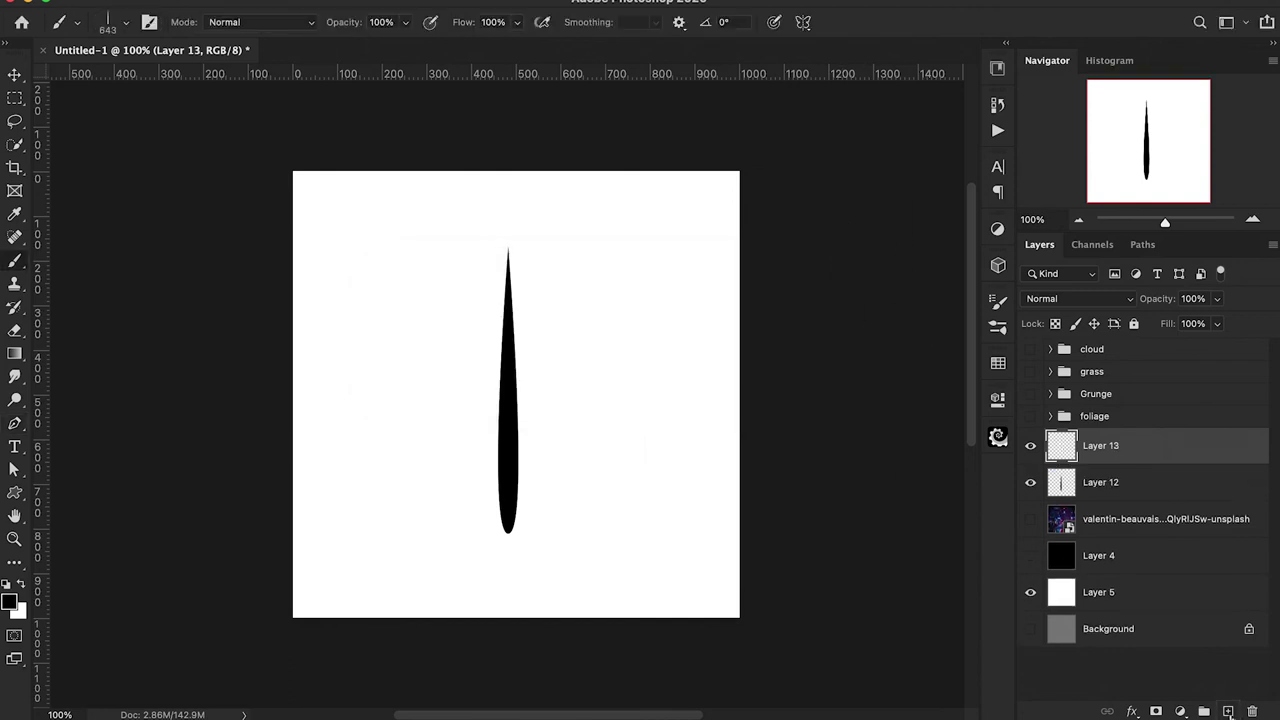
left_click(1031, 482)
key("bracketleft")
key("bracketleft")
key("bracketleft")
key("bracketleft")
key("bracketleft")
key("bracketleft")
key("bracketleft")
key("bracketleft")
key("bracketleft")
key("bracketleft")
key("bracketleft")
key("bracketleft")
key("bracketleft")
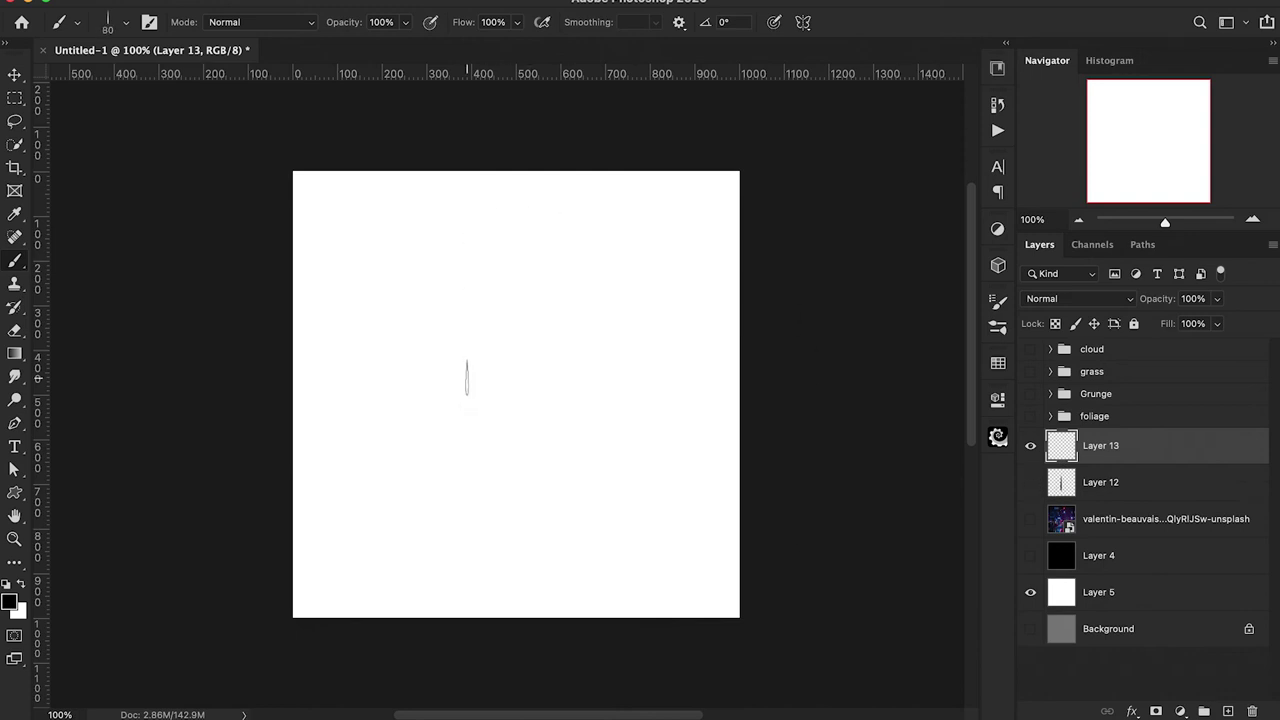
Step: Set the raindrop brush tip's spacing to 1000% and its size to 62 px
left_click(149, 22)
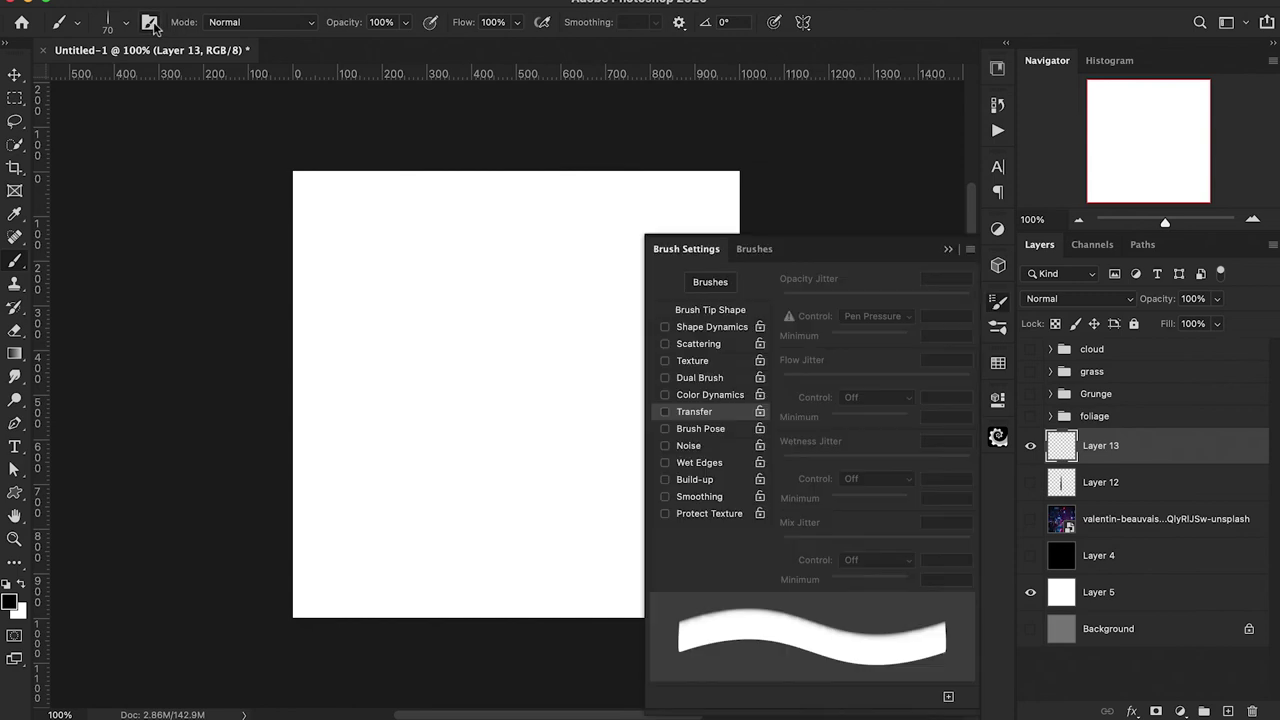
left_click(710, 312)
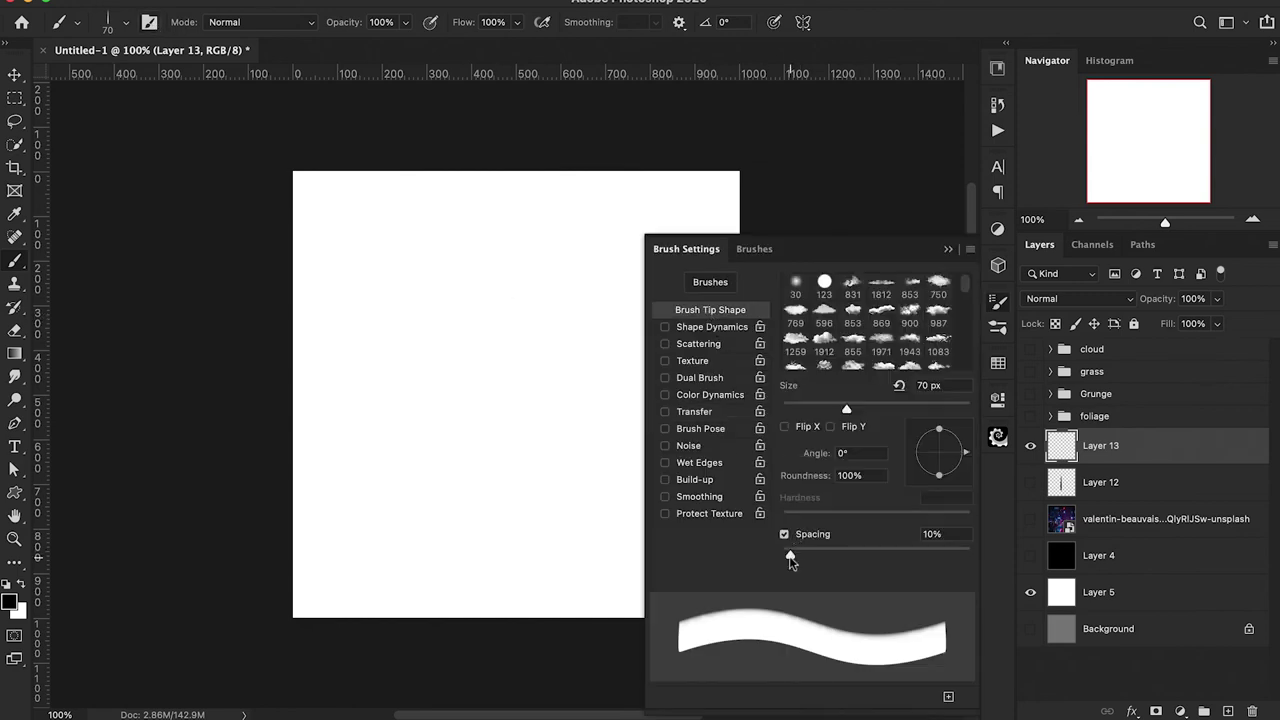
left_click_drag(790, 556, 969, 556)
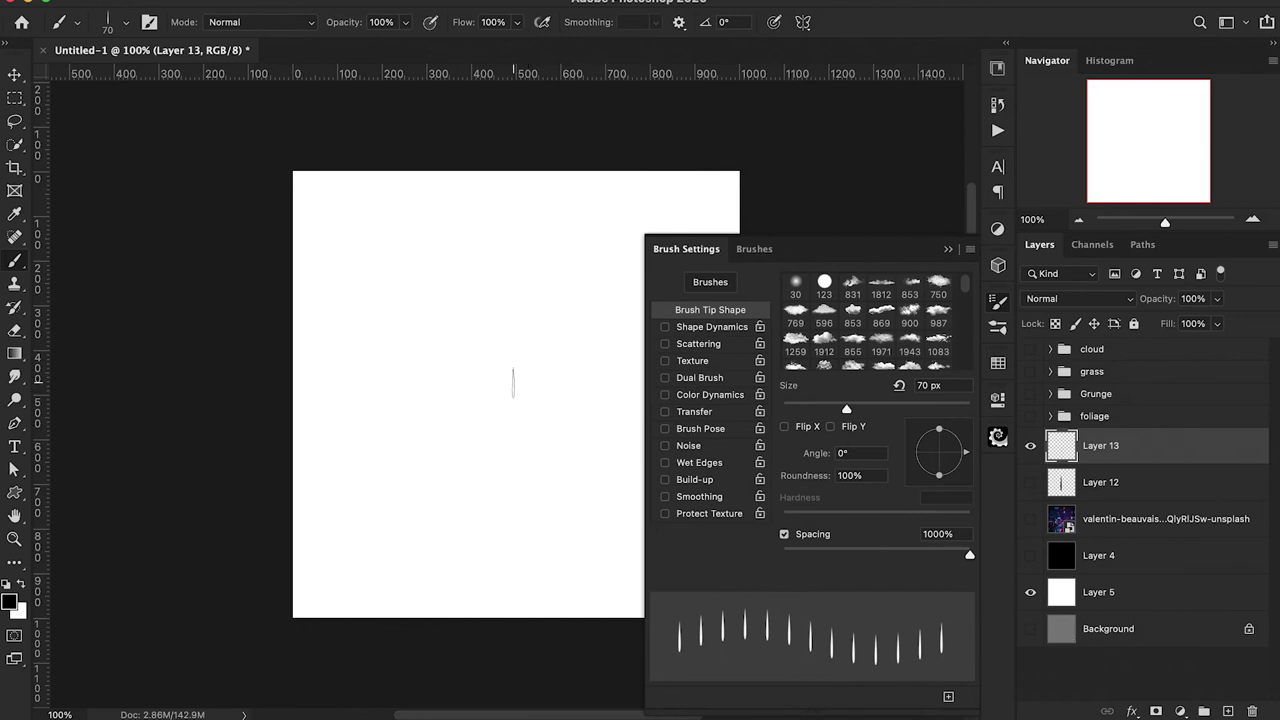
left_click_drag(846, 409, 839, 410)
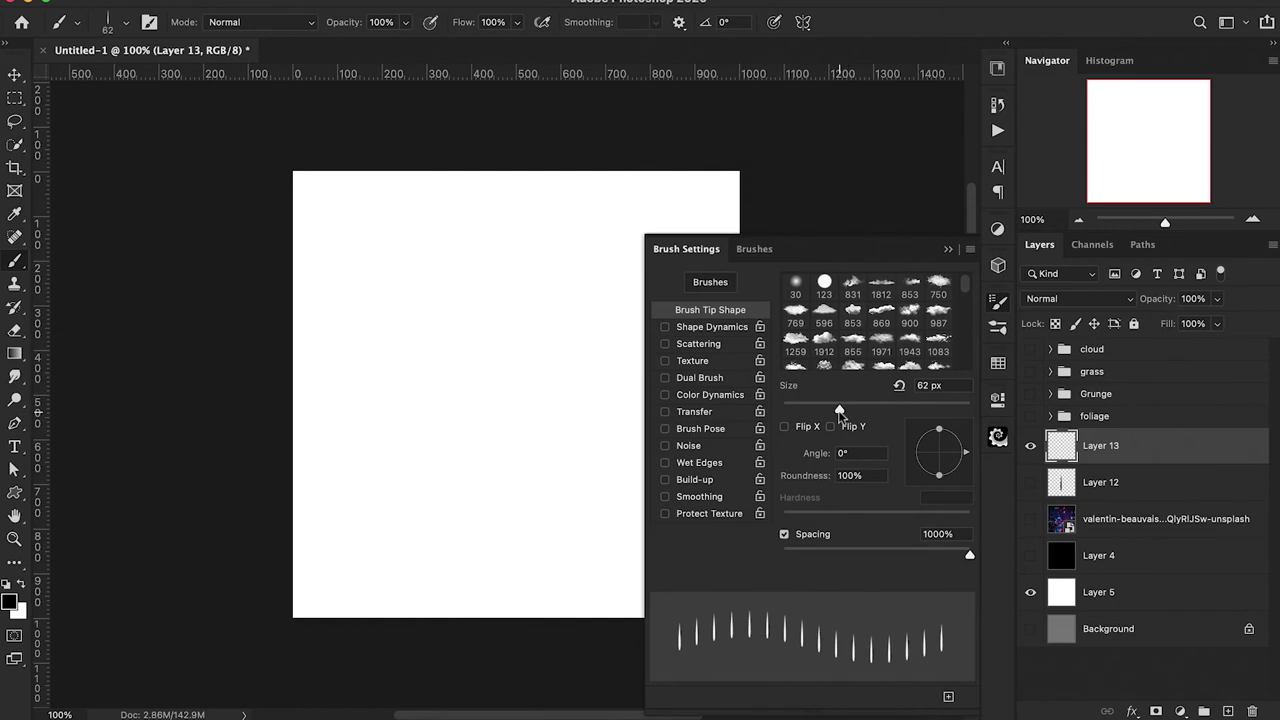
Step: Enable Shape Dynamics with 100% size jitter, undo a test stroke, and set the minimum diameter to 25%
left_click(703, 330)
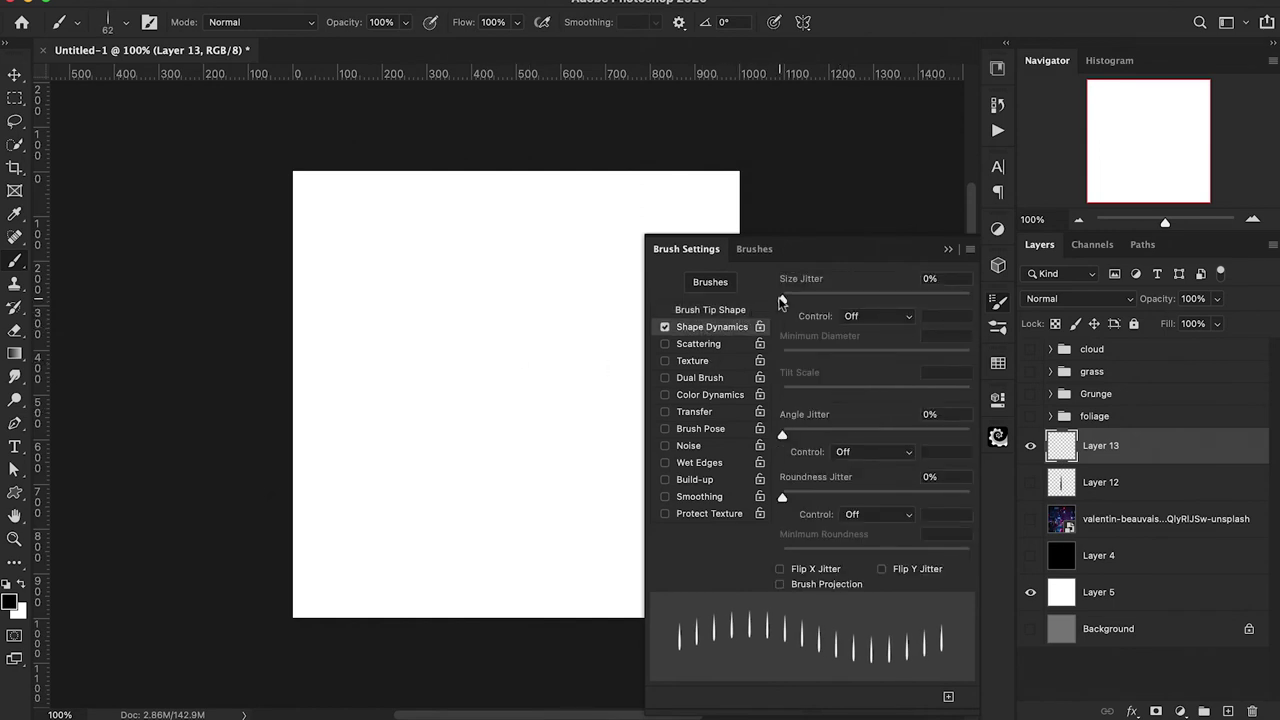
left_click_drag(782, 299, 1013, 375)
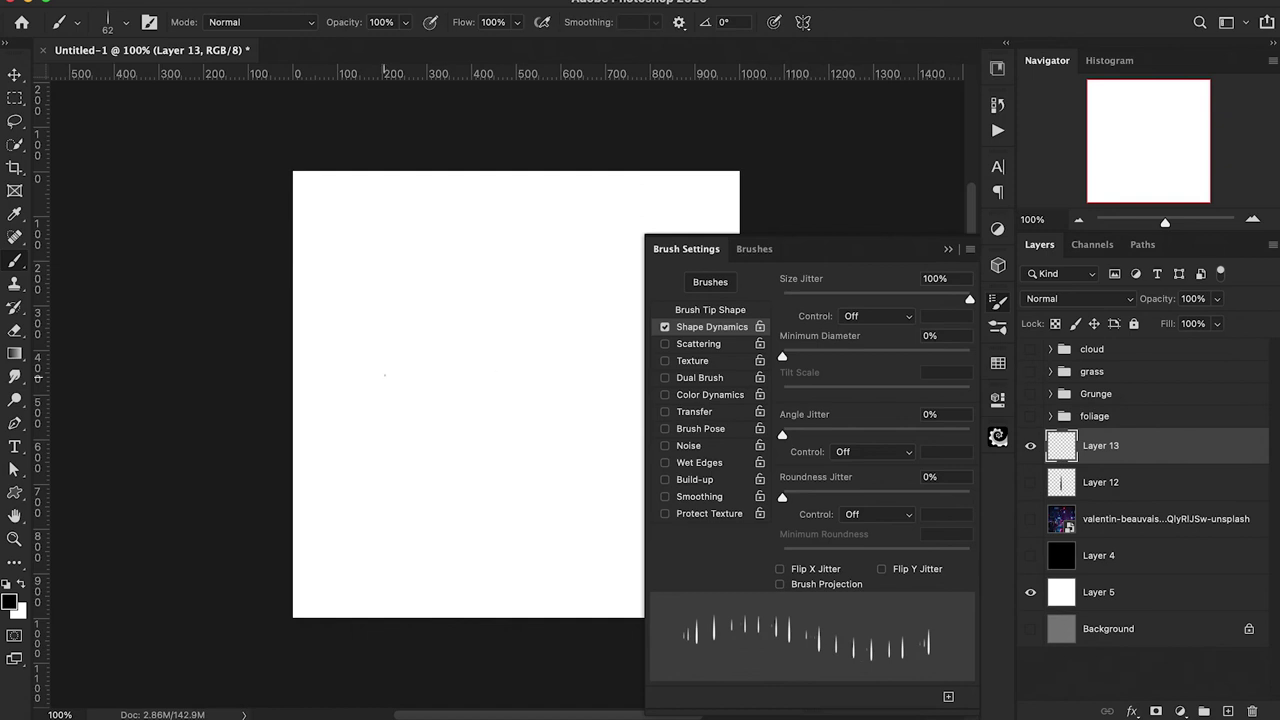
mouse_move(404, 375)
left_mouse_down()
mouse_move(495, 394)
mouse_move(442, 456)
mouse_move(516, 488)
left_mouse_up()
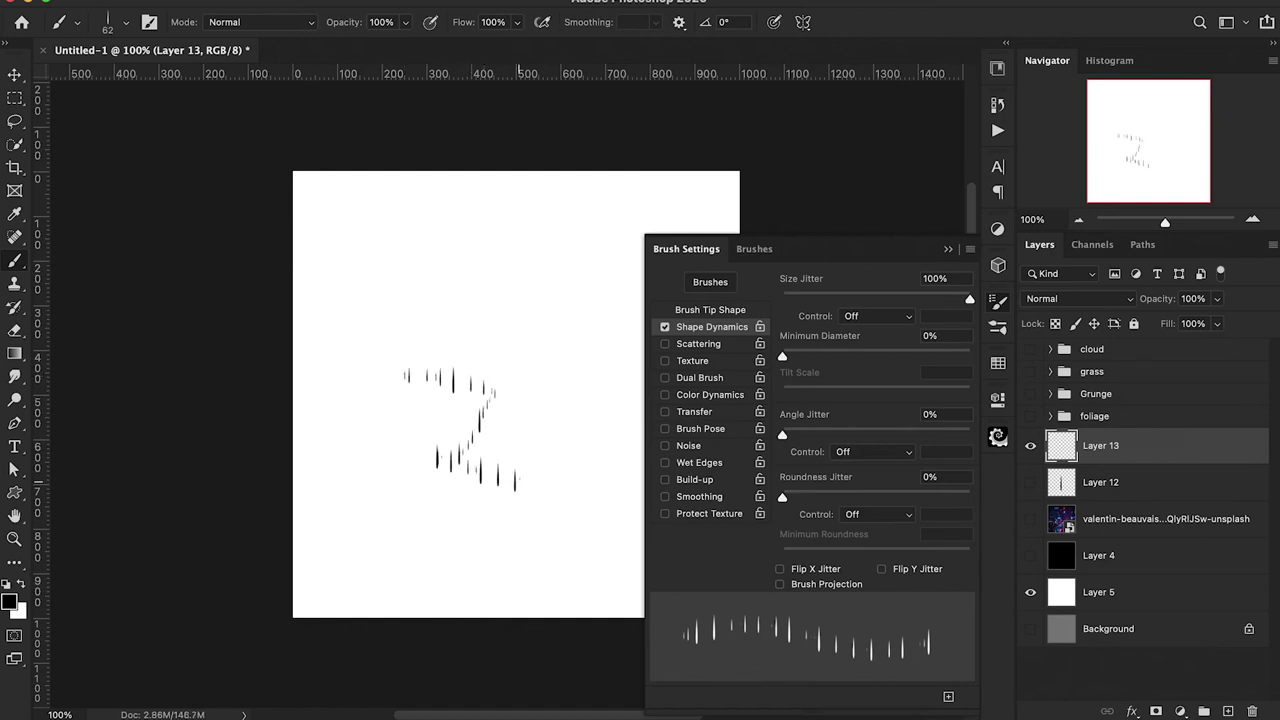
key("super+z")
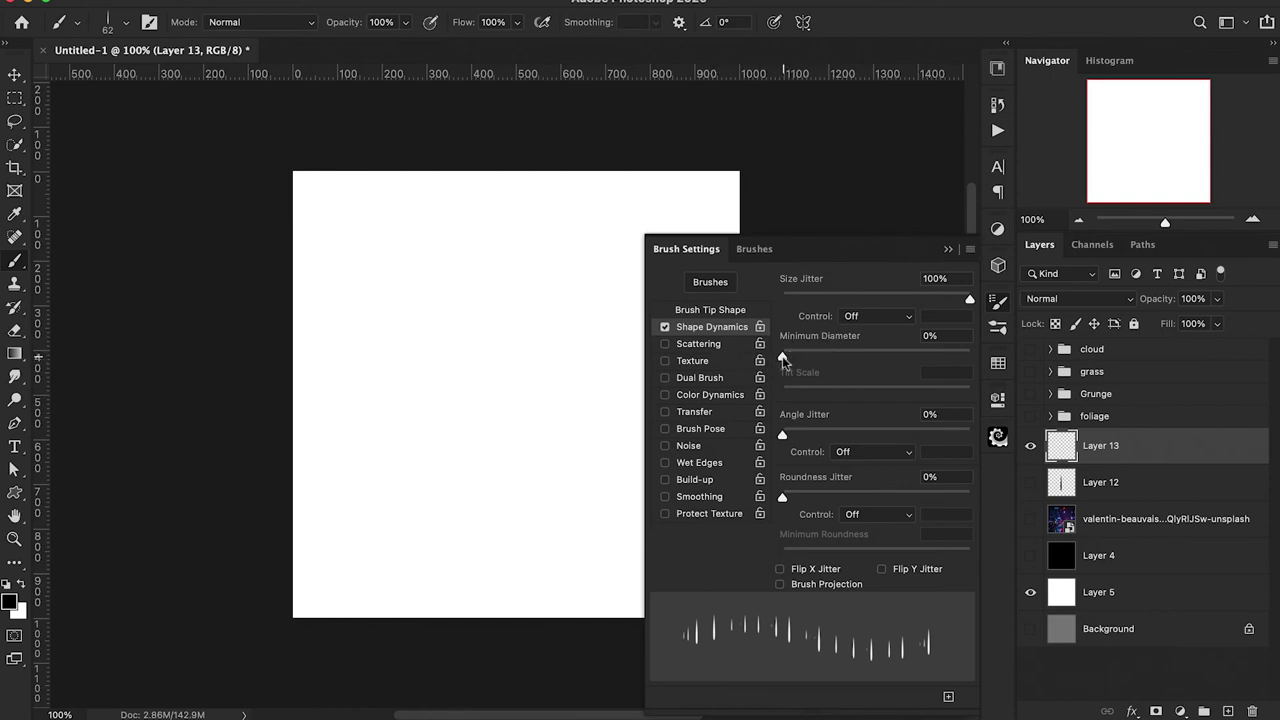
left_click_drag(784, 358, 830, 364)
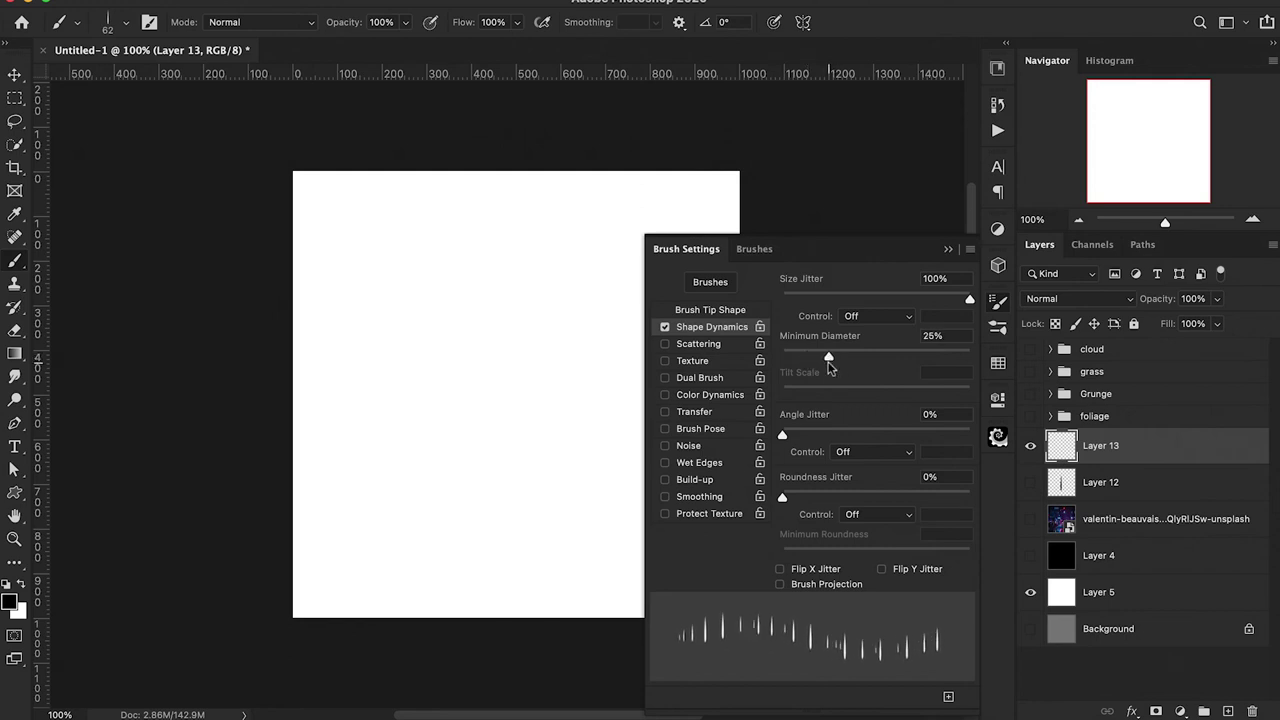
Step: Enable Scattering at 1000%, paint test strokes of raindrops across the canvas, and undo them
left_click(708, 346)
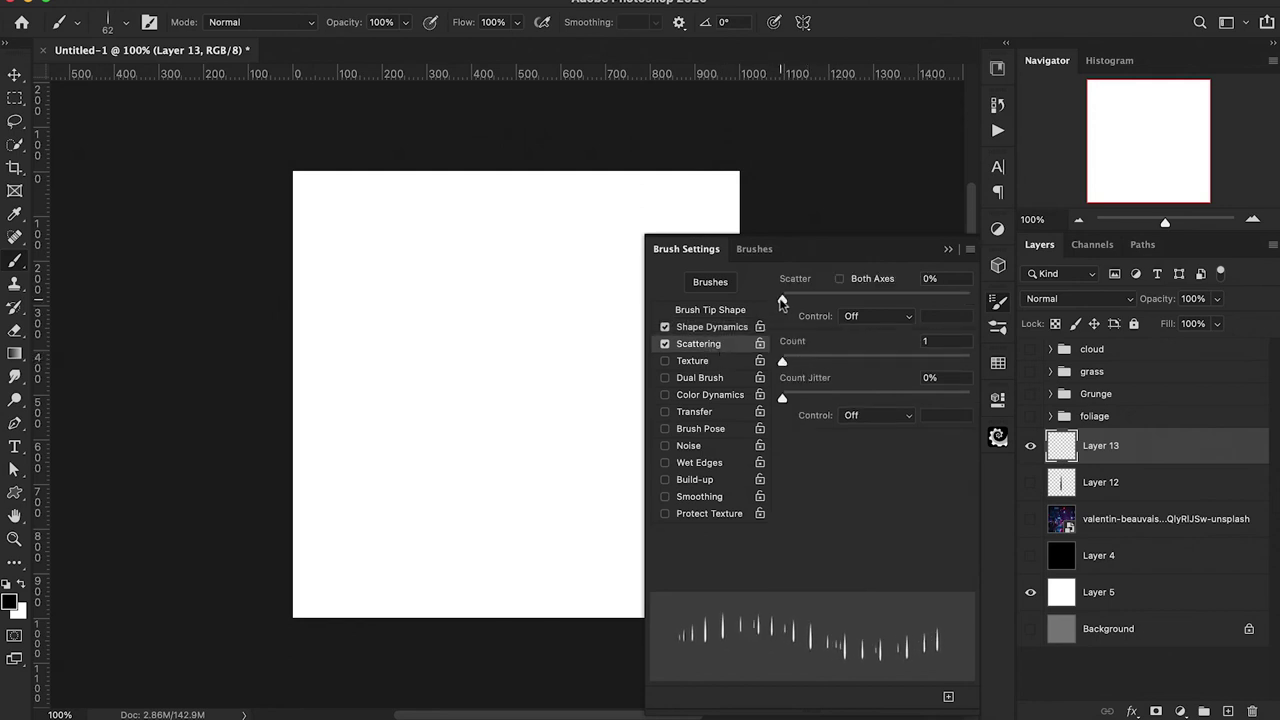
left_click_drag(783, 299, 997, 342)
mouse_move(439, 279)
left_mouse_down()
mouse_move(360, 245)
mouse_move(571, 303)
left_mouse_up()
left_click_drag(354, 398, 677, 523)
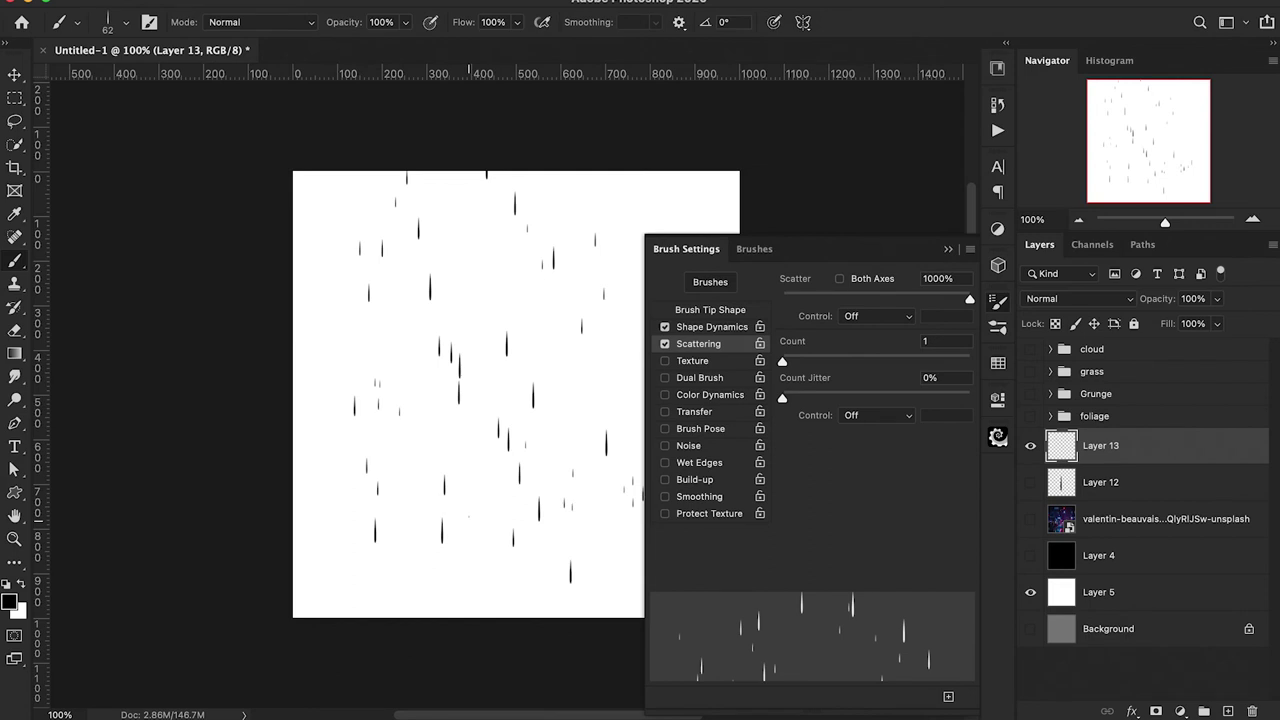
key("ctrl+z")
key("ctrl+z")
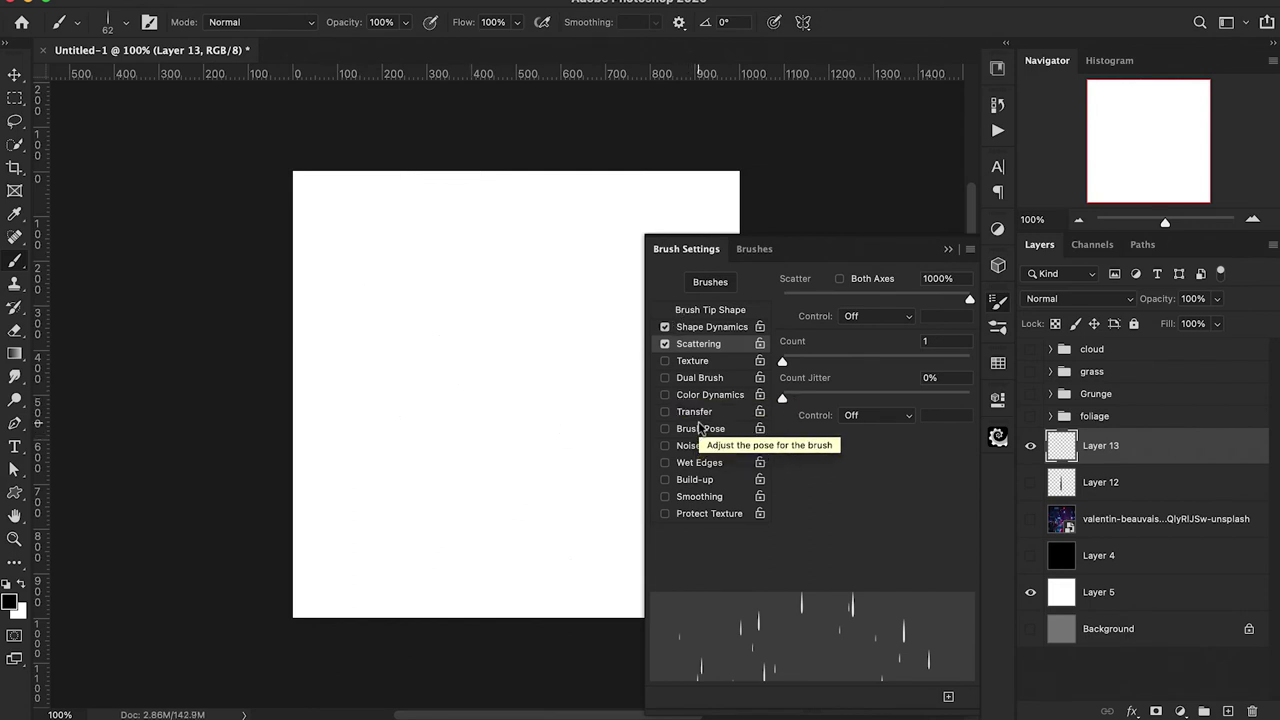
Step: Enable Transfer on the raindrop brush, undo a test stroke, and set the opacity jitter to 60%
left_click(698, 412)
left_click_drag(962, 302, 872, 310)
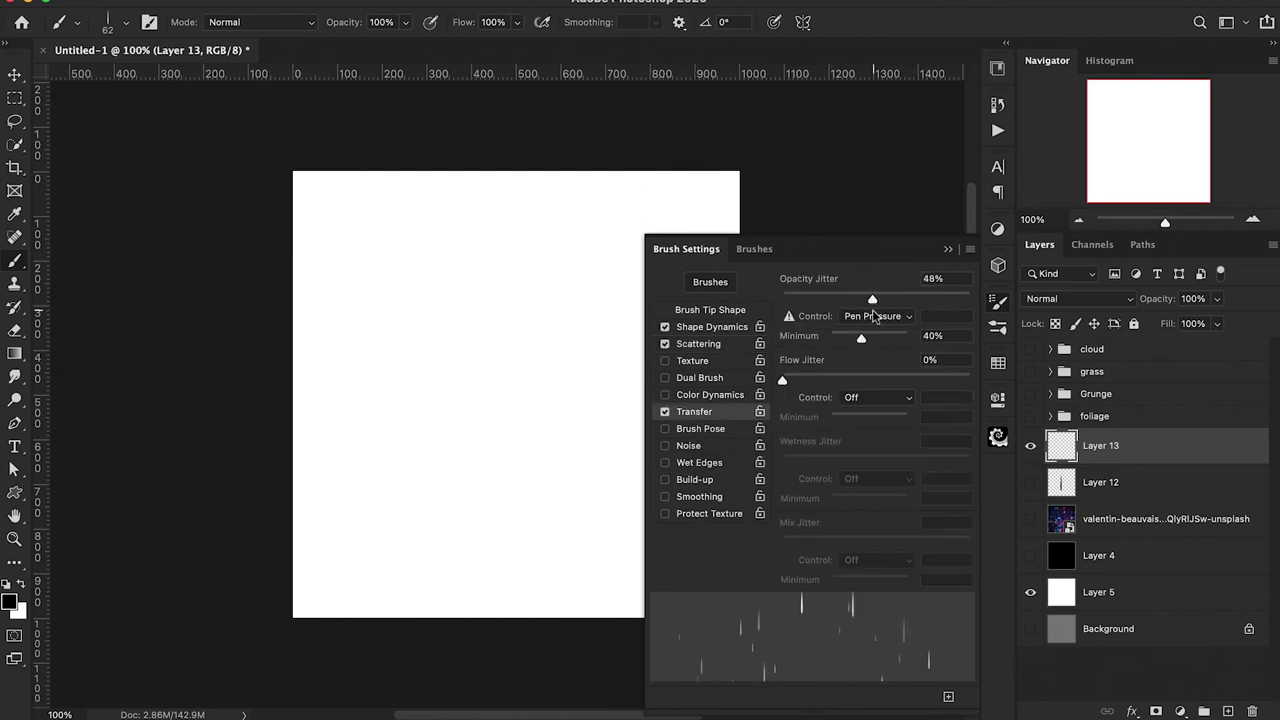
left_click_drag(360, 300, 582, 380)
key("ctrl+z")
left_click_drag(873, 301, 891, 306)
left_click_drag(892, 305, 894, 305)
Step: Paint test strokes across the white canvas to try the varying raindrop opacity, and undo all of them
left_click_drag(459, 261, 550, 309)
left_click_drag(327, 259, 312, 280)
mouse_move(400, 290)
left_mouse_down()
mouse_move(425, 330)
mouse_move(385, 365)
left_mouse_up()
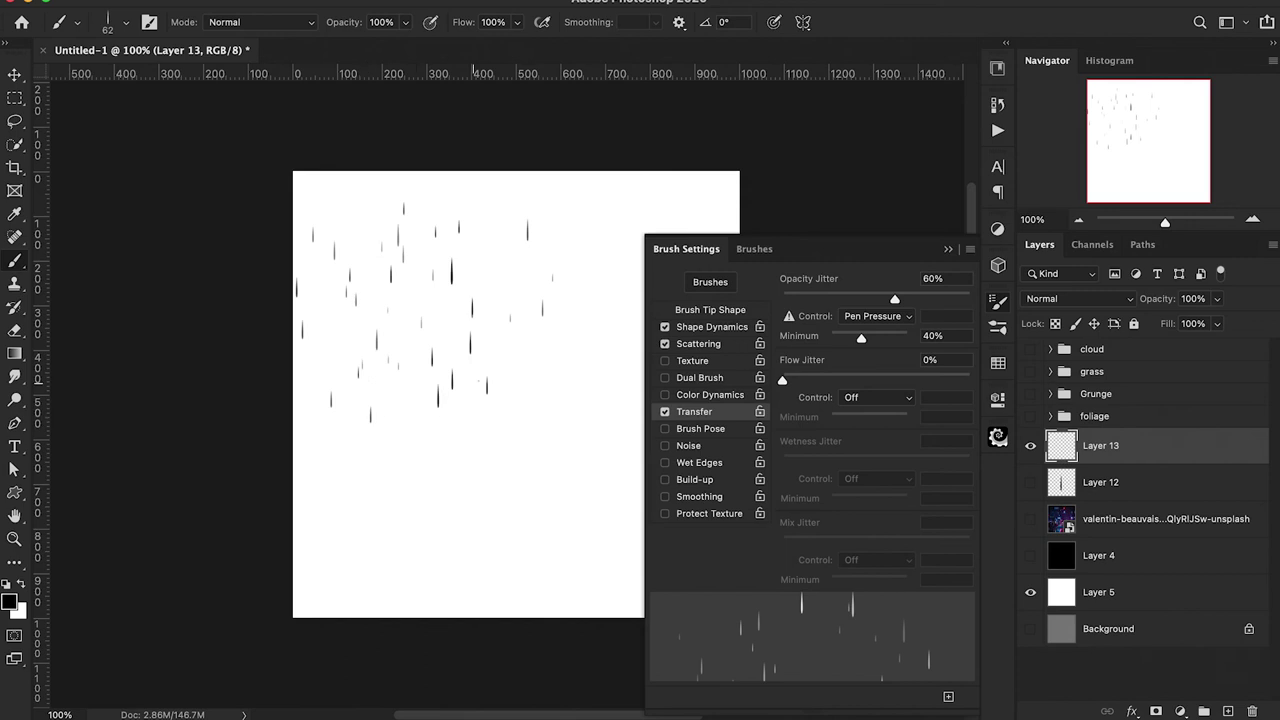
left_click_drag(617, 196, 617, 373)
left_click_drag(405, 420, 515, 545)
mouse_move(571, 470)
left_mouse_down()
mouse_move(470, 450)
mouse_move(348, 470)
left_mouse_up()
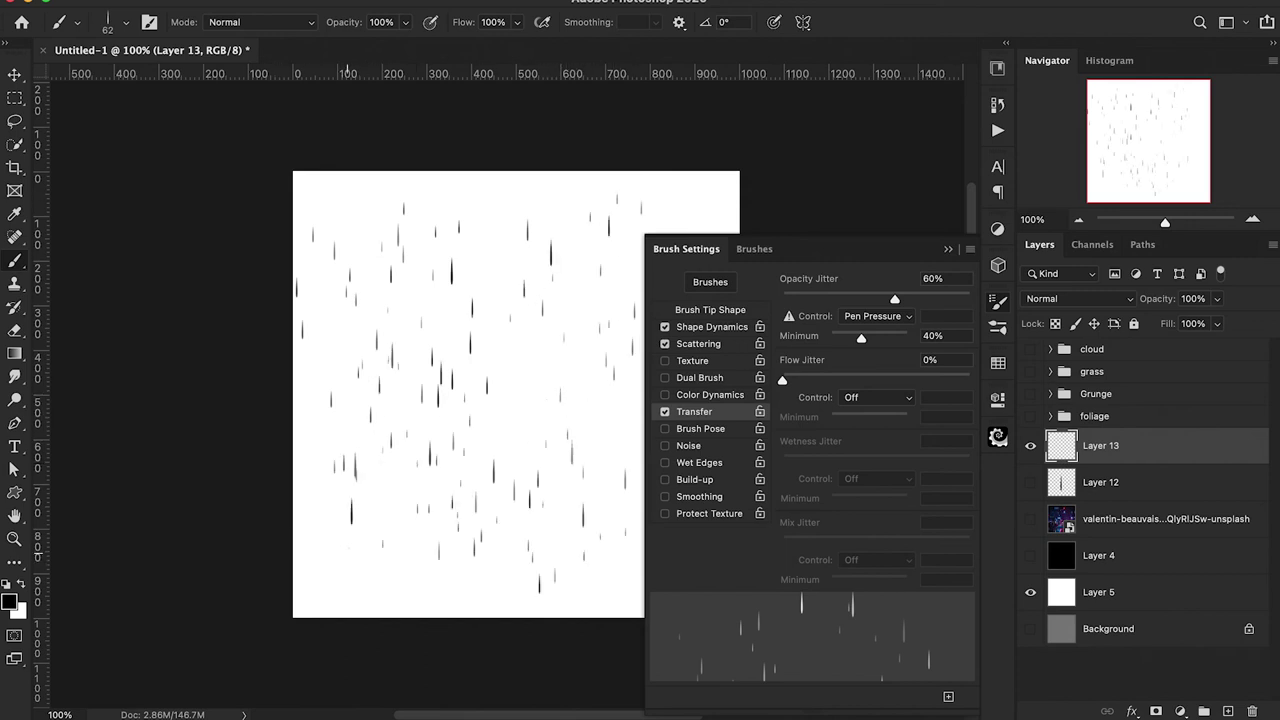
key("super+z")
key("super+z")
key("super+z")
key("super+z")
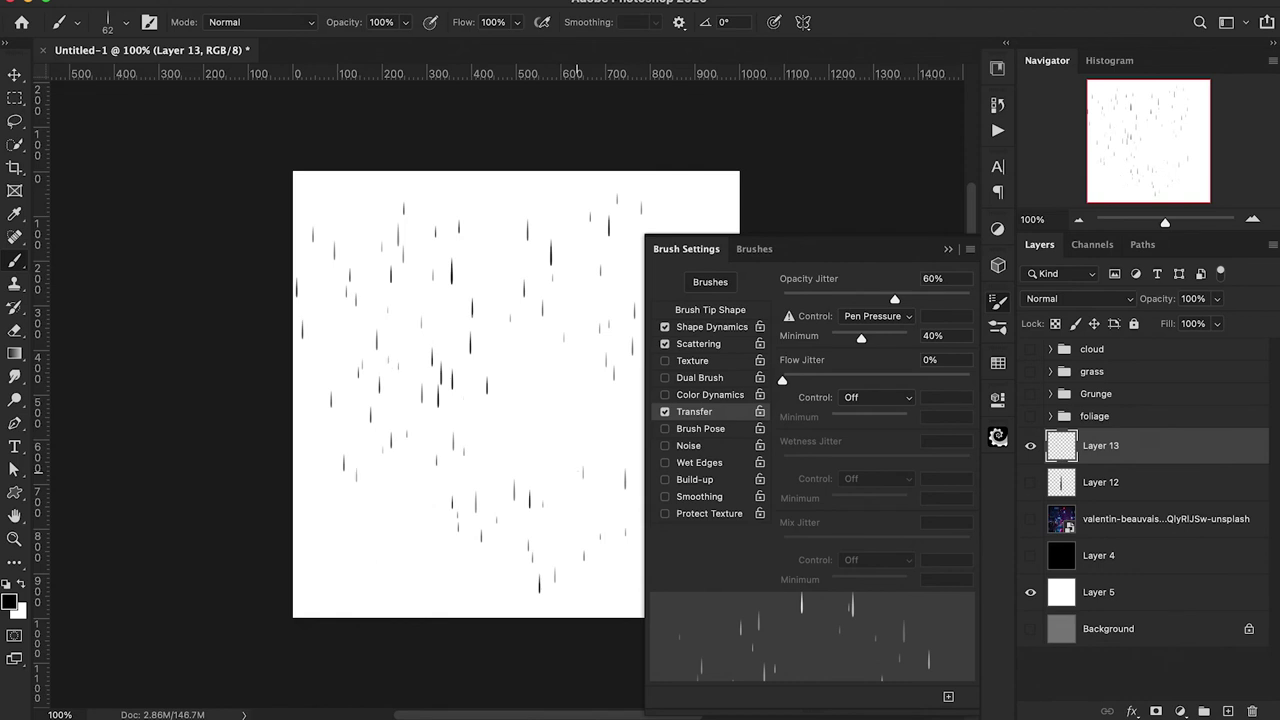
key("super+z")
key("super+z")
key("super+z")
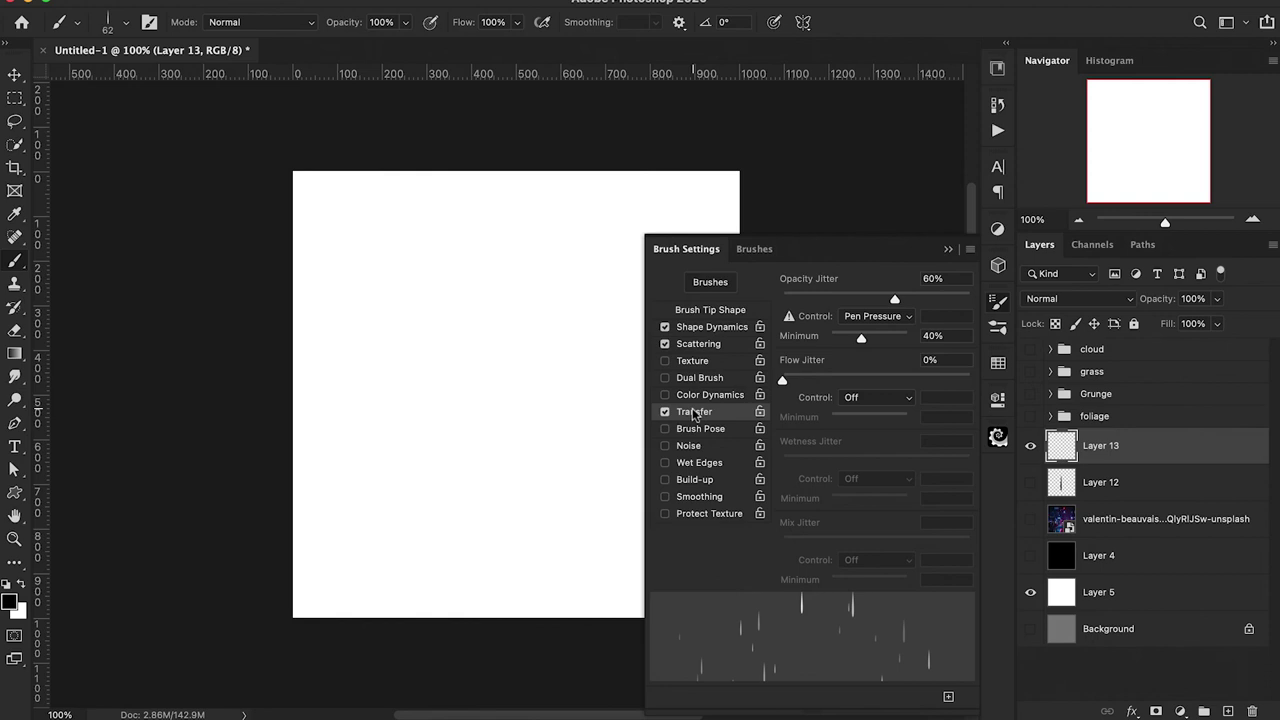
Step: Save the configured brush as a new preset named Rain_1 and collapse the brush settings
left_click(970, 250)
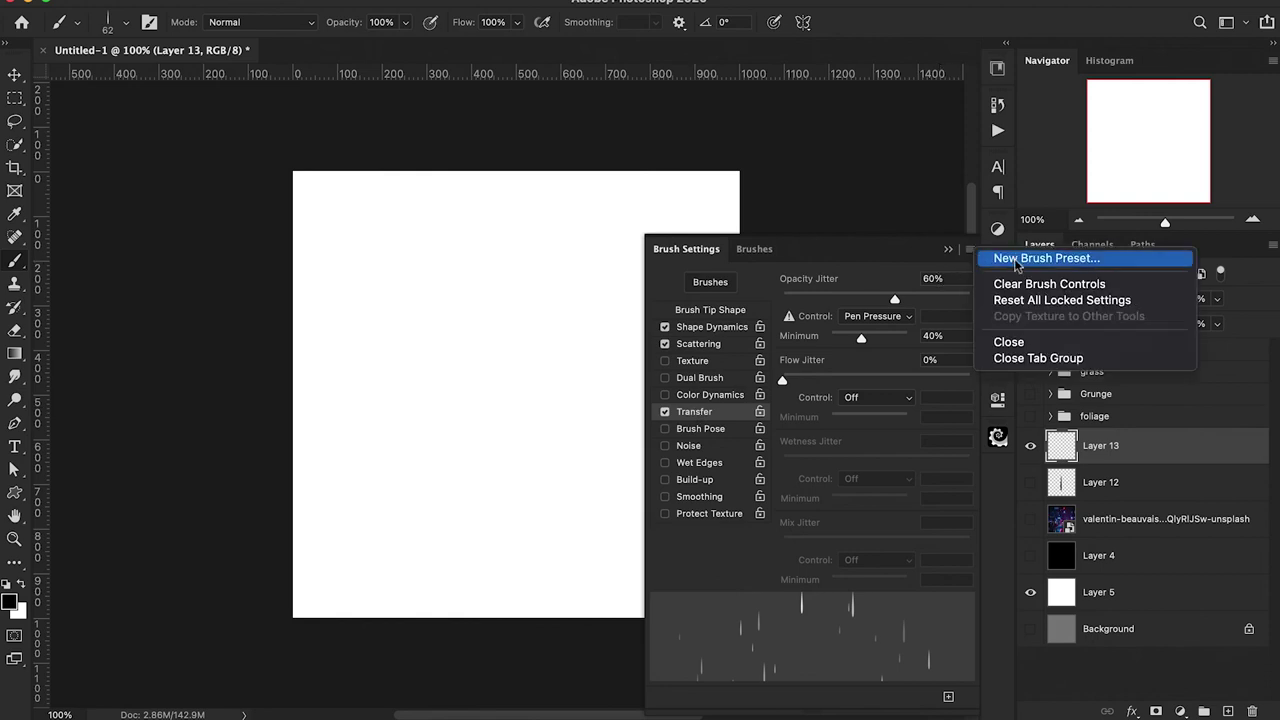
left_click(1016, 260)
type("Rain_1")
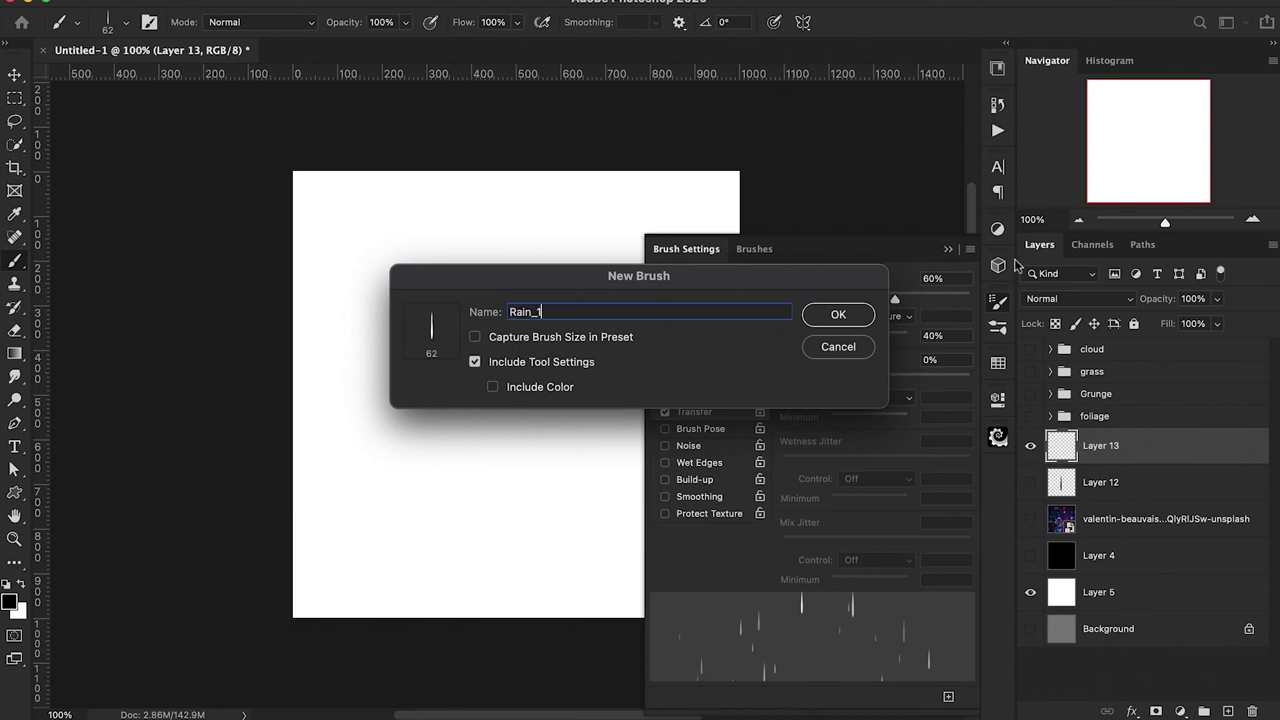
left_click(853, 318)
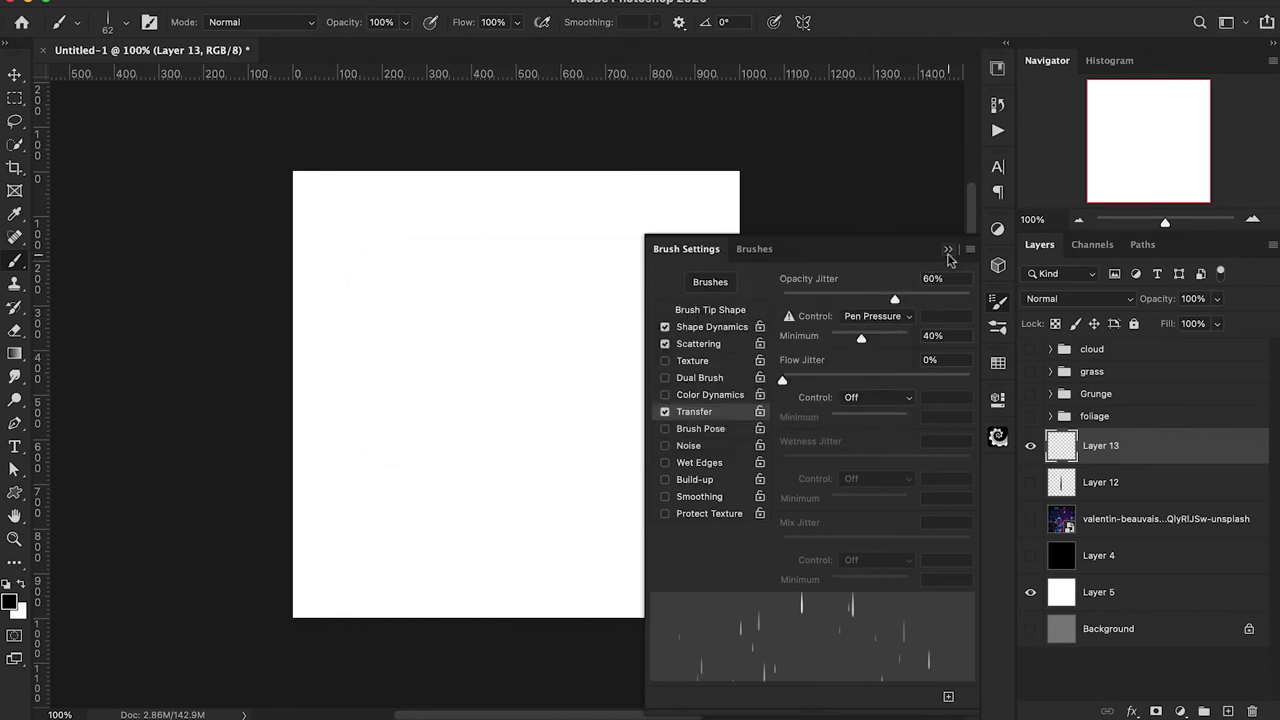
left_click(947, 250)
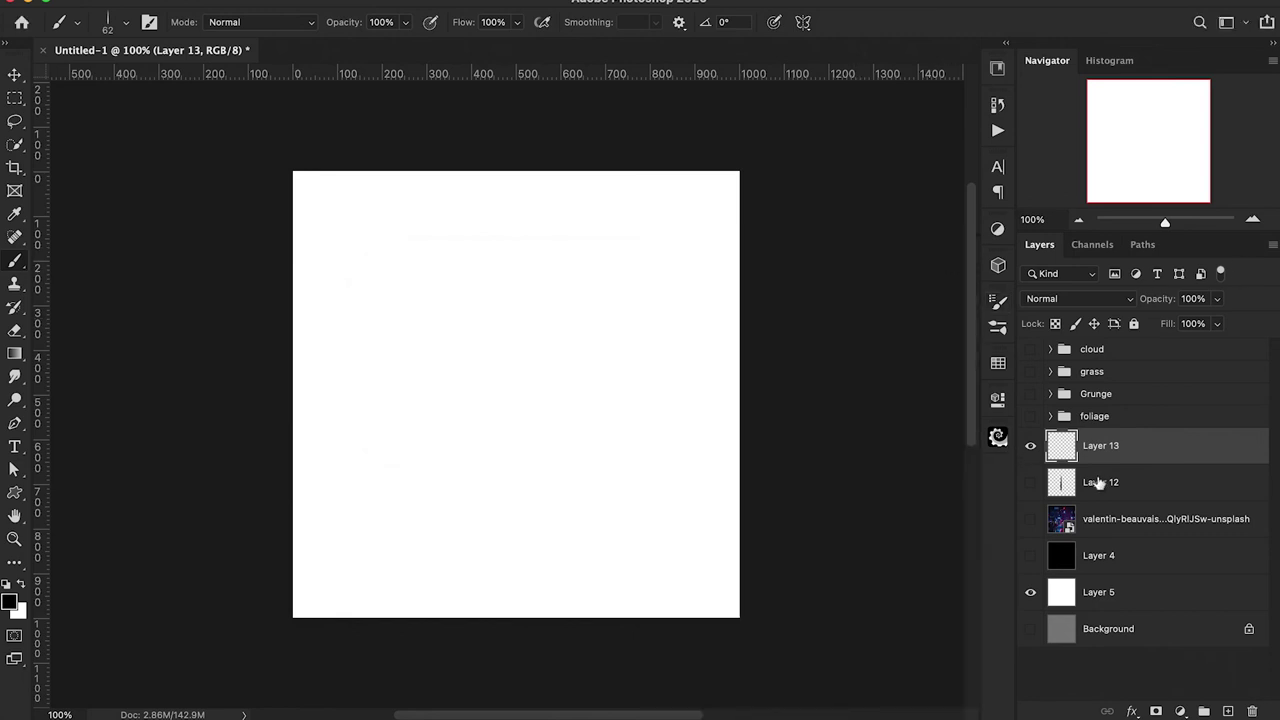
Step: Delete the empty test layer and the teardrop layer, Layer 13 and Layer 12
left_click(1098, 482)
left_click(1108, 452, "shift")
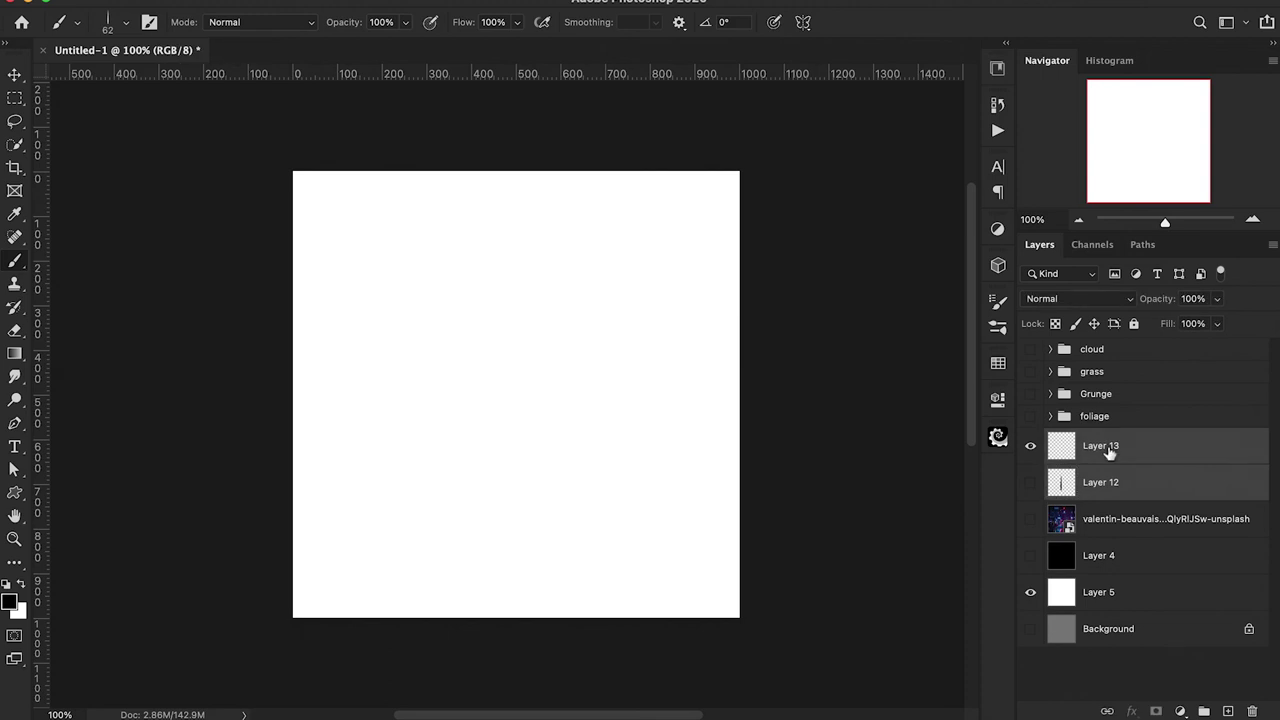
key("Delete")
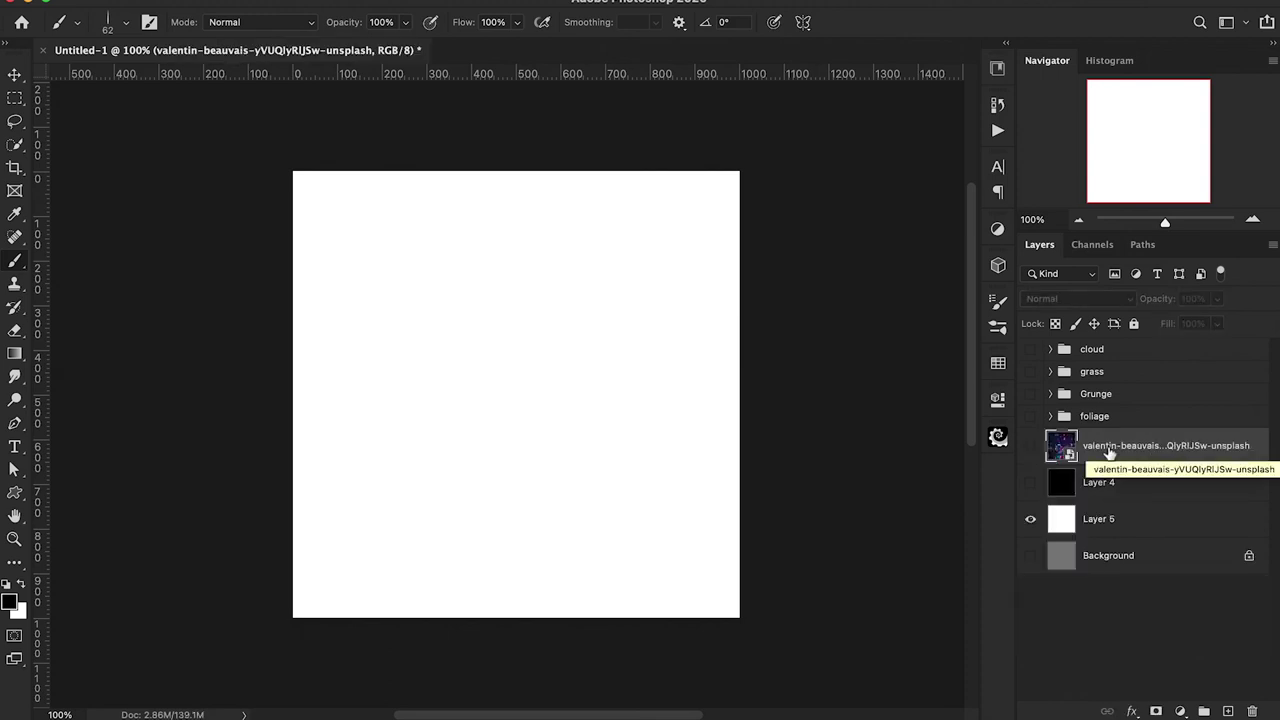
Step: Show the night city street photo and add a new empty layer above it
left_click(1030, 445)
left_click(1228, 711)
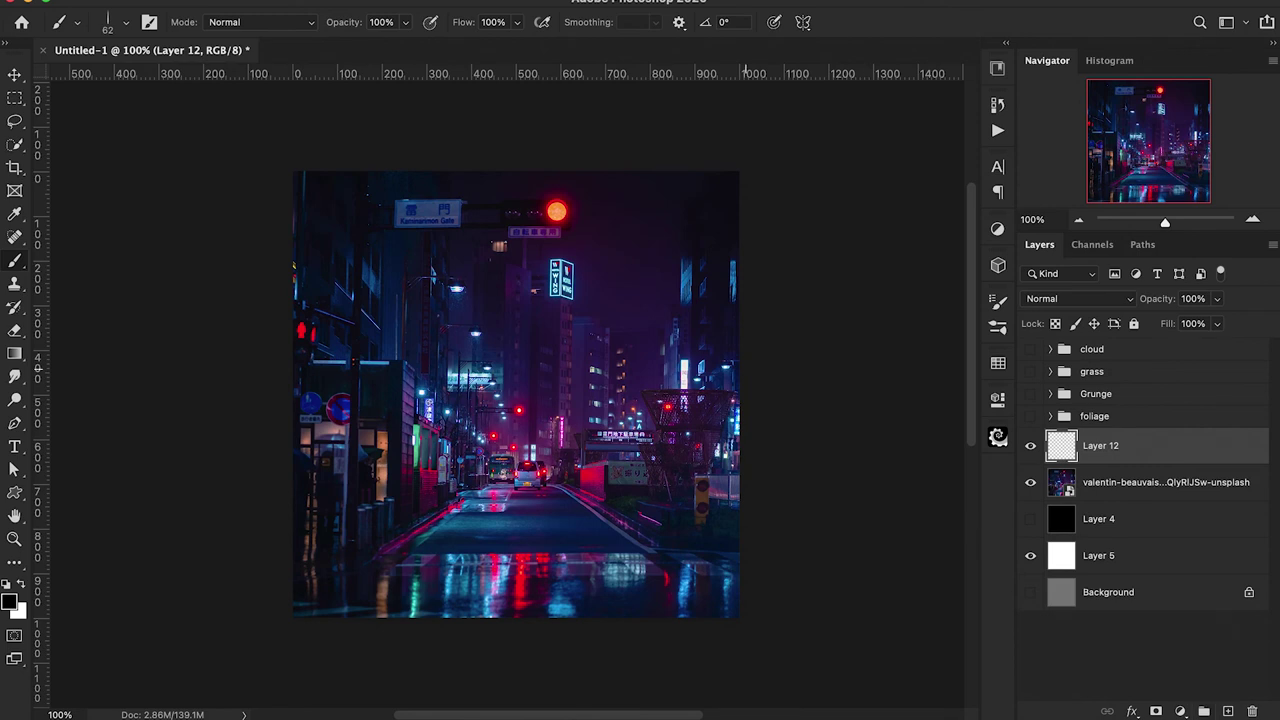
Step: Sample a cyan tone from the city photo and adjust the foreground colour to light blue 6ec2f3
key("i")
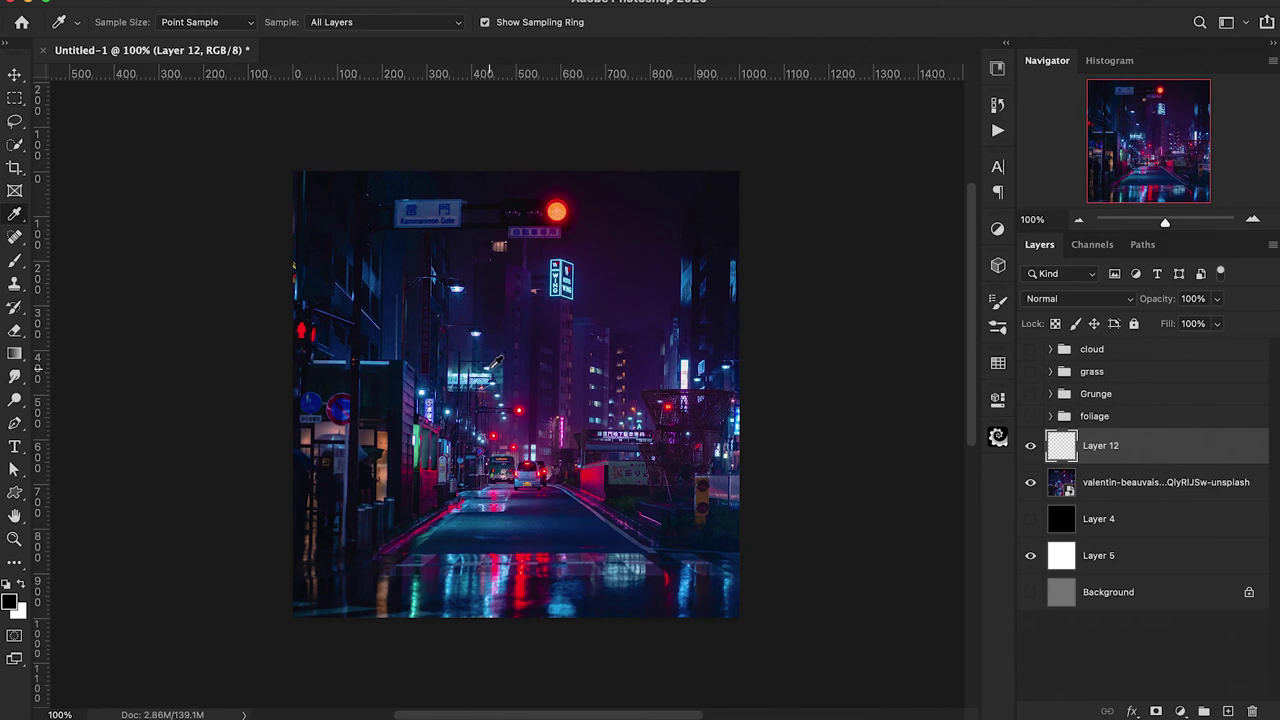
left_click(490, 369)
key("b")
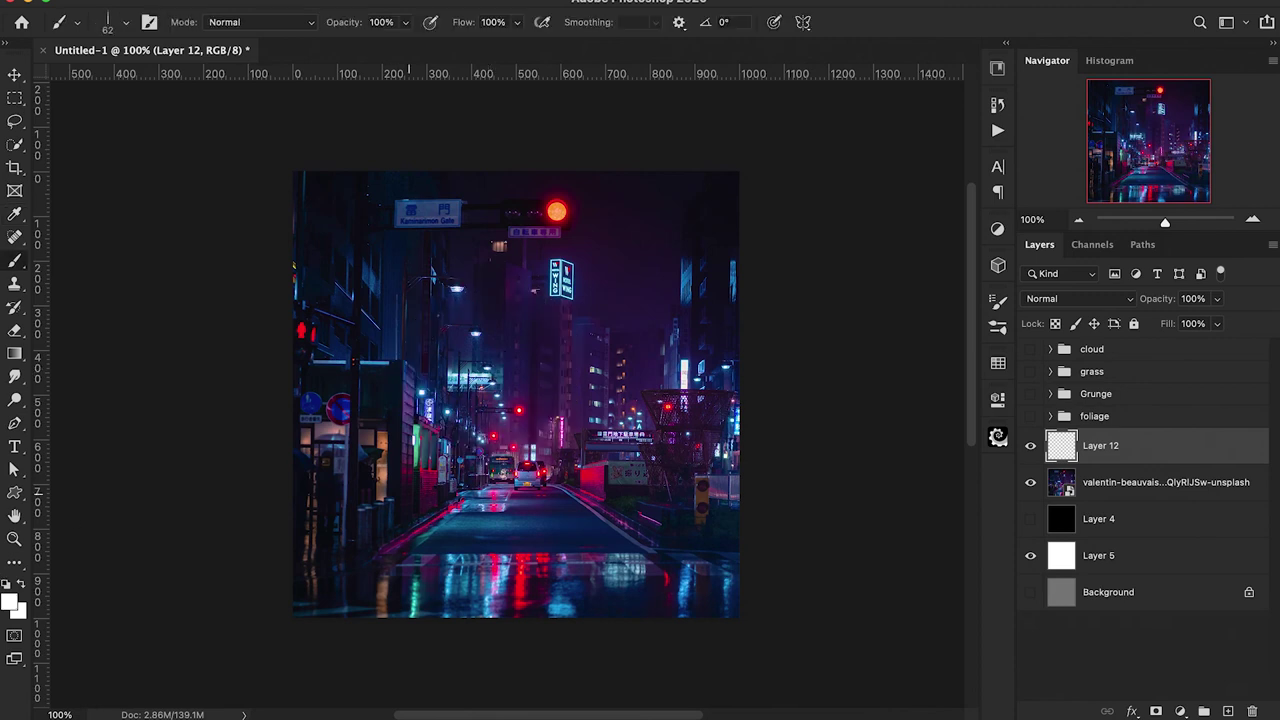
key("i")
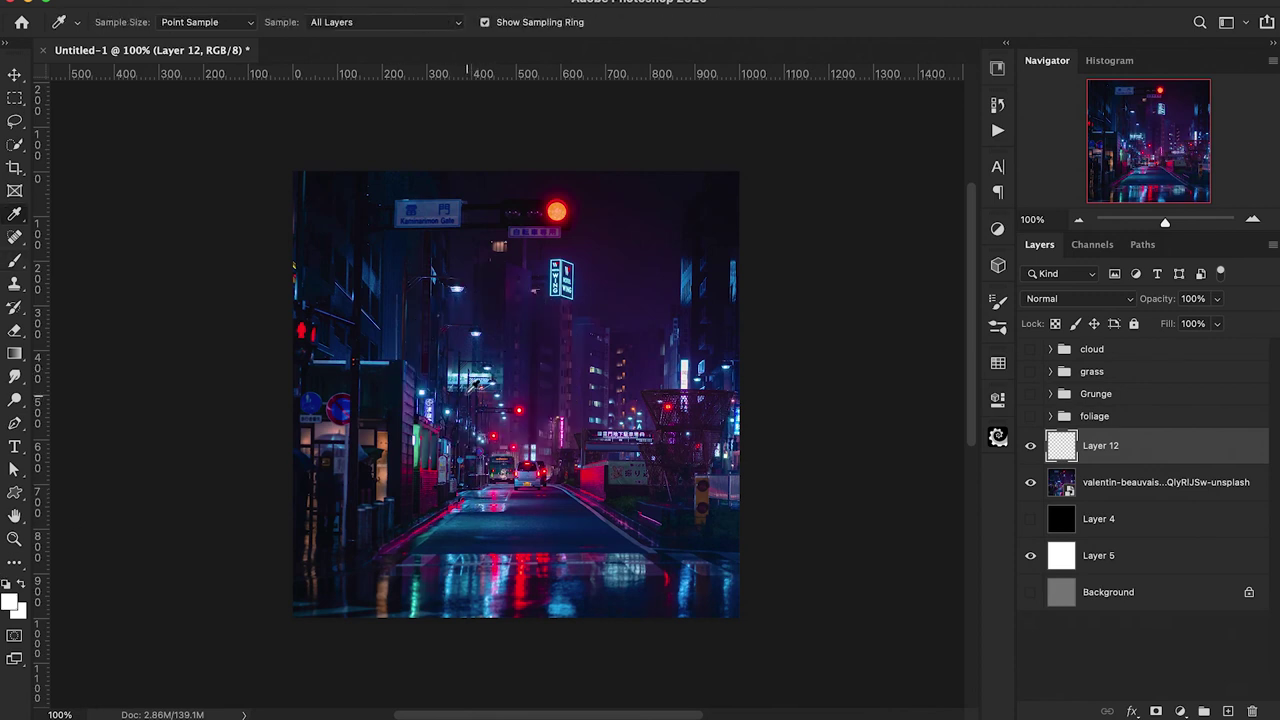
key("b")
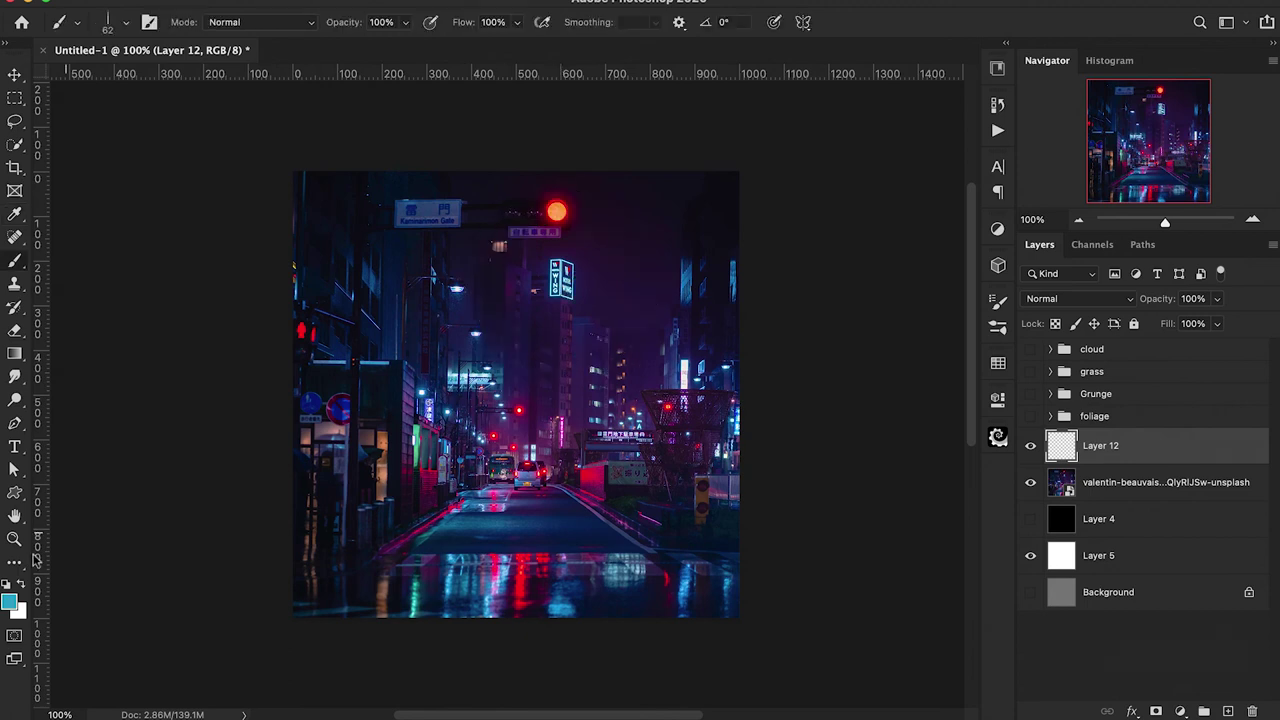
left_click(9, 603)
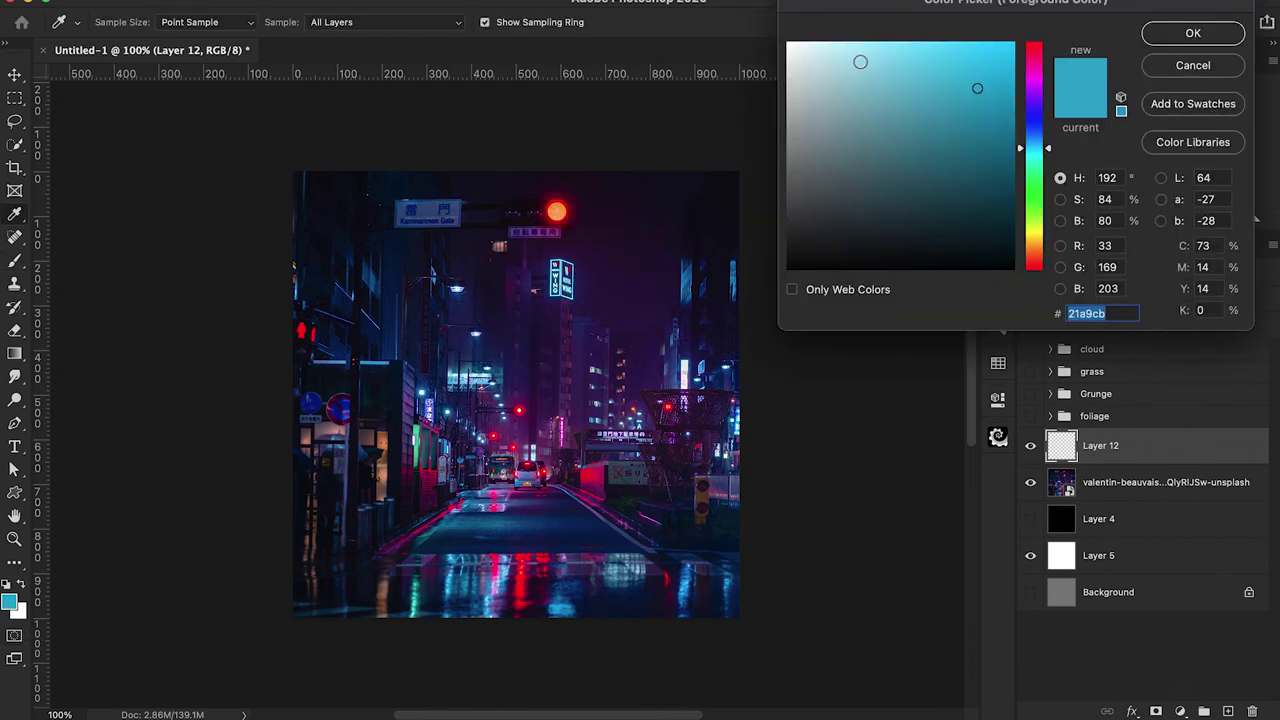
left_click(860, 63)
left_click_drag(1022, 149, 1022, 143)
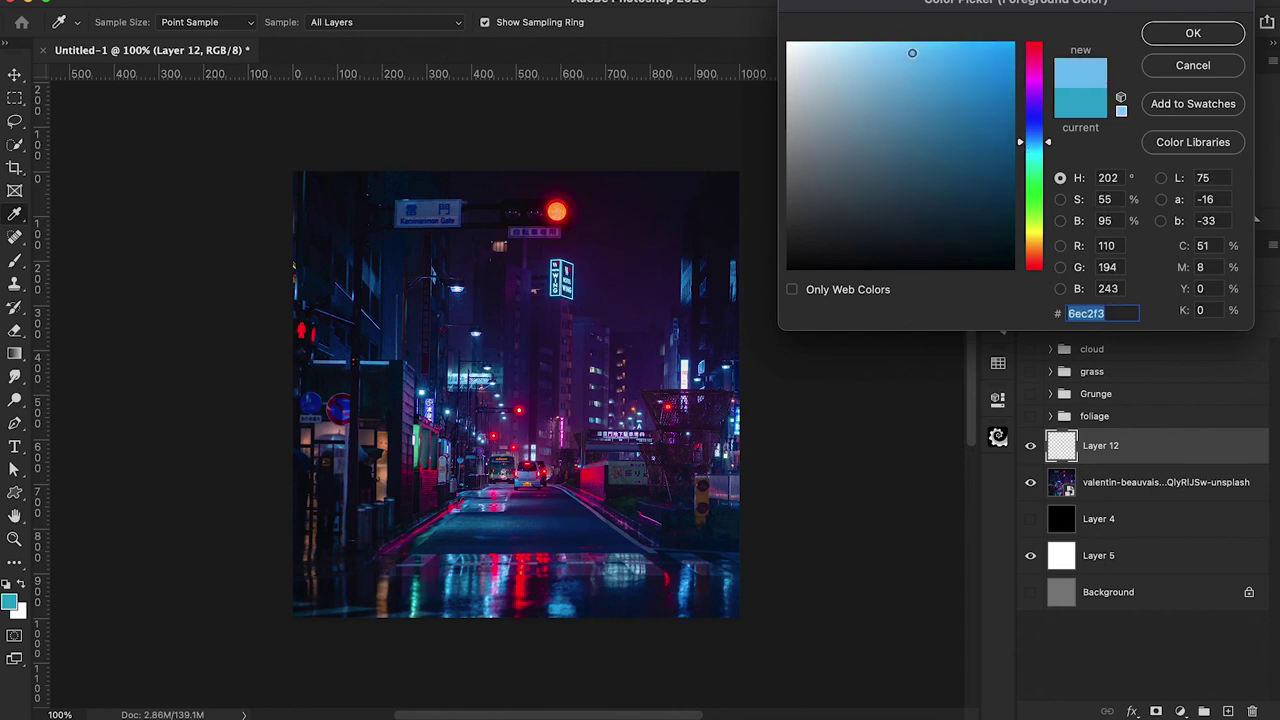
left_click(1192, 33)
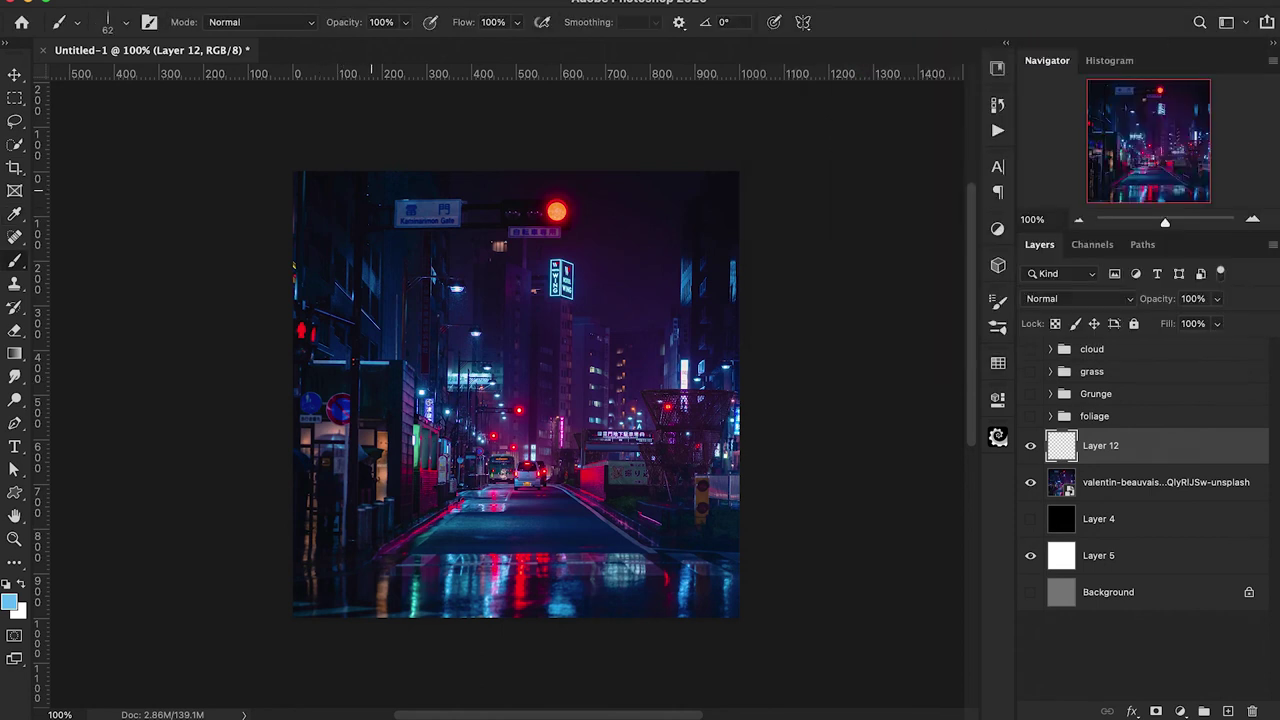
Step: Paint light-blue raindrops over the street scene and sample the red light as the foreground colour
left_click_drag(568, 378, 568, 404)
left_click_drag(436, 396, 436, 418)
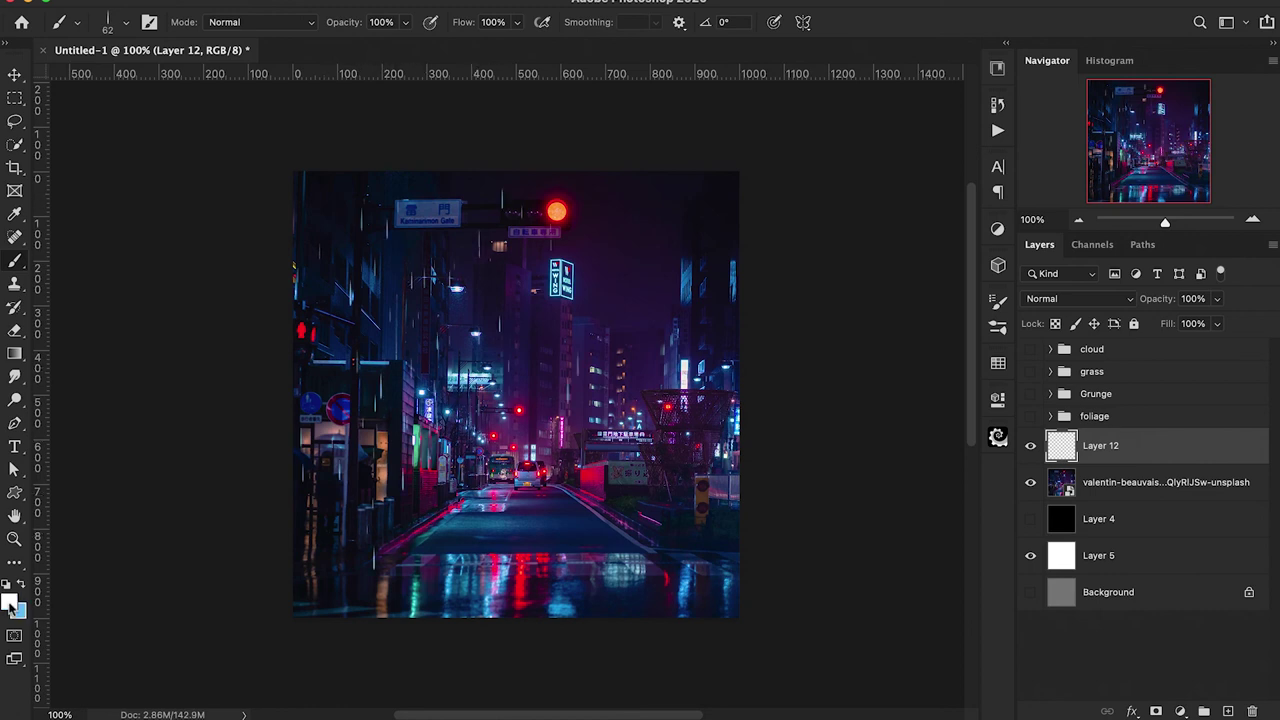
key("i")
left_click(522, 408)
key("b")
scroll(516, 394, "up", 3)
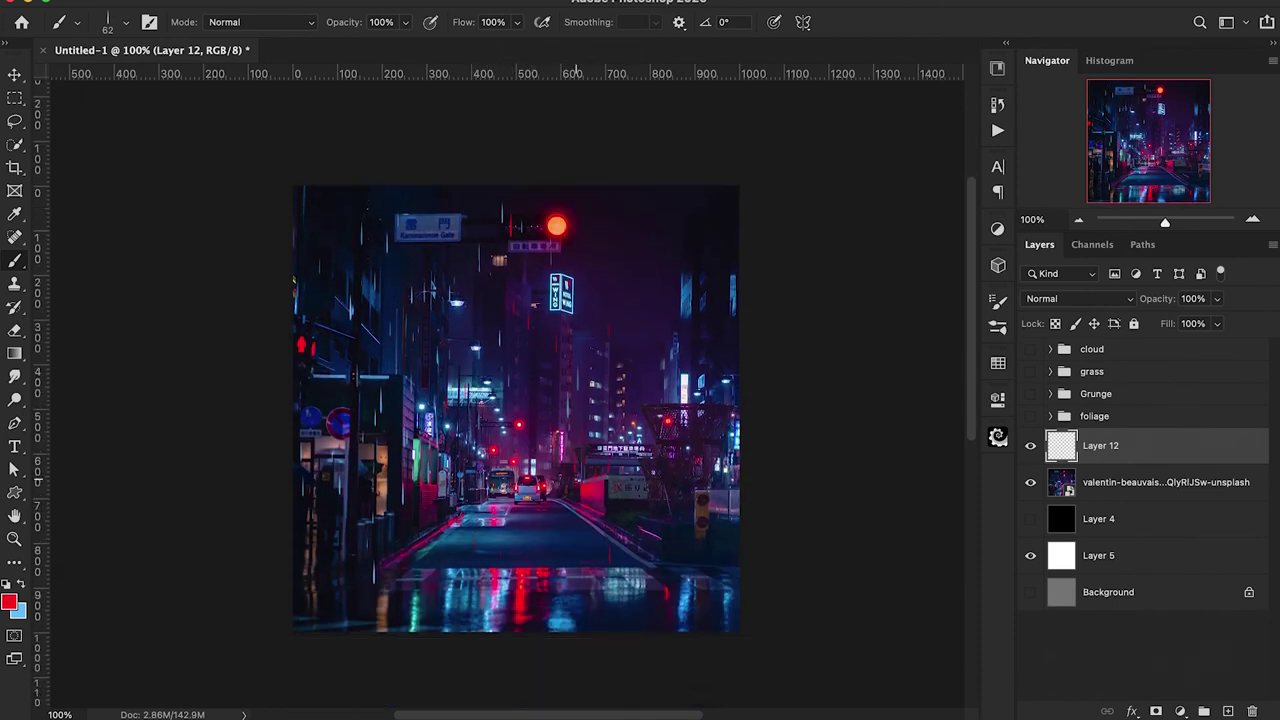
Step: Swap back to light blue and paint more raindrops over the street with the brush at 35 px
key("x")
left_click_drag(599, 408, 600, 446)
left_click_drag(651, 466, 651, 488)
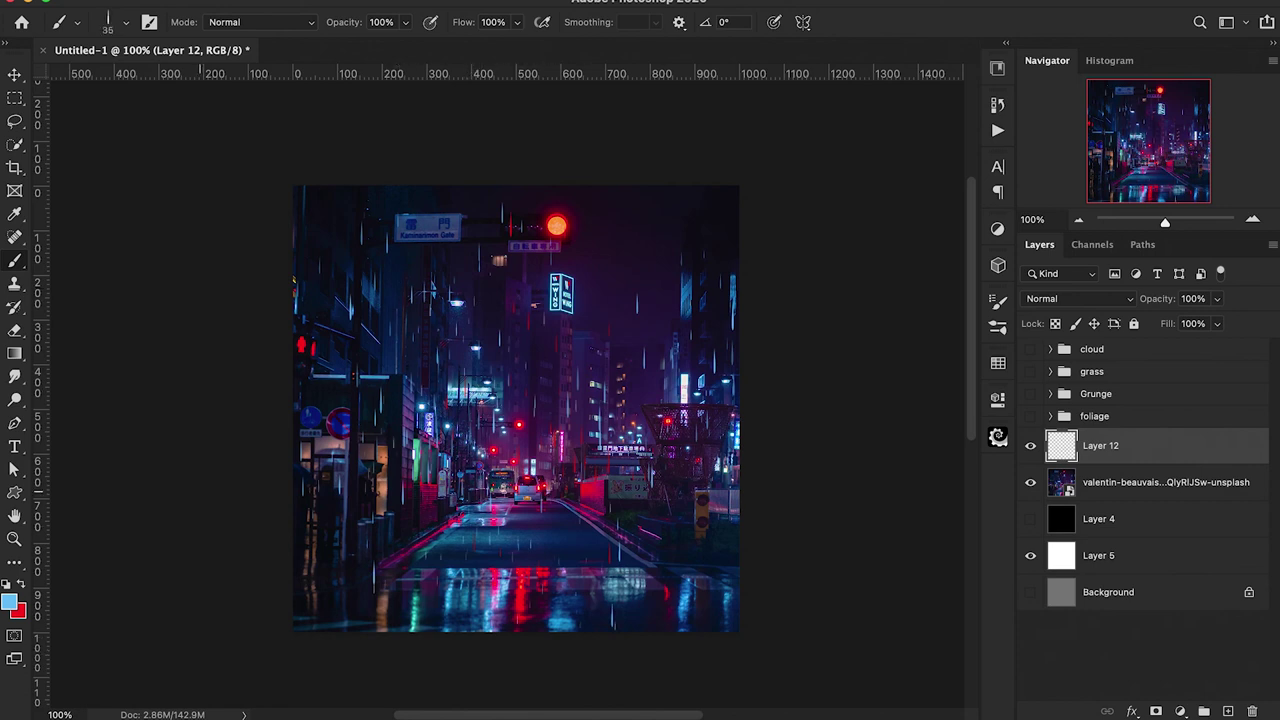
Step: Replace the red foreground colour with light purple e37aff, starting from a purple sampled in the photo
key("x")
left_click(10, 602)
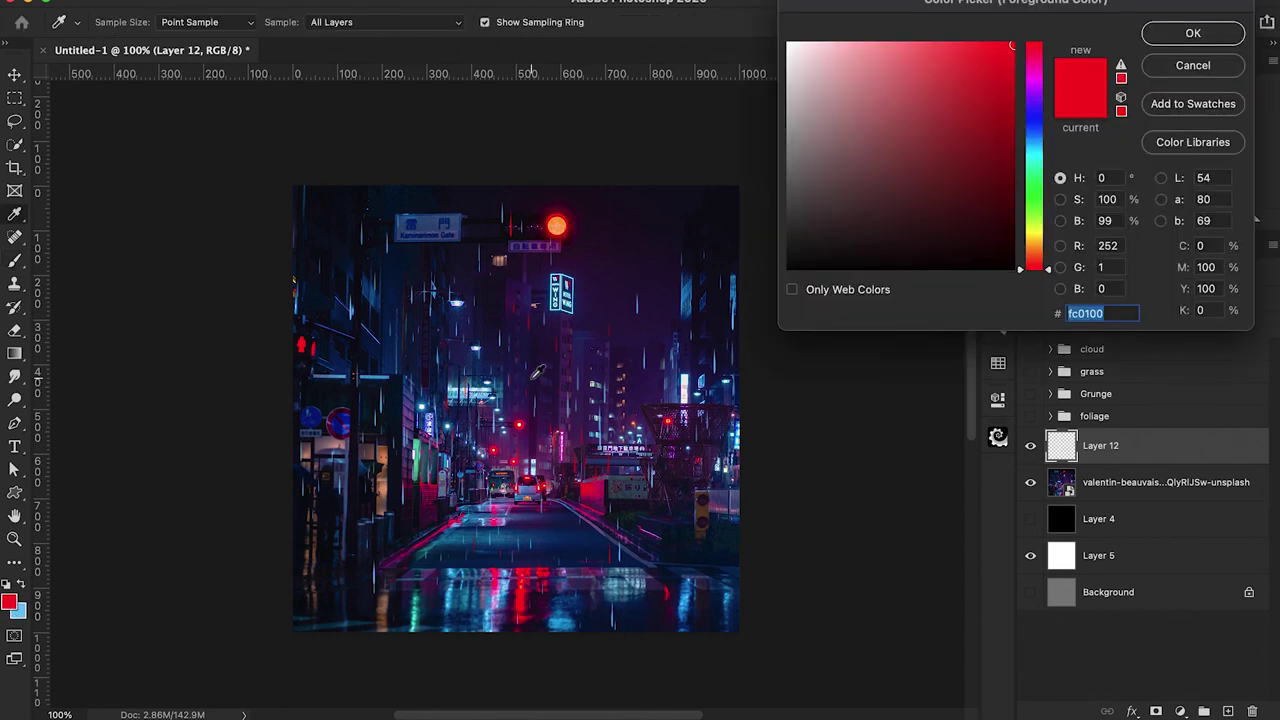
left_click(571, 269)
left_click(908, 53)
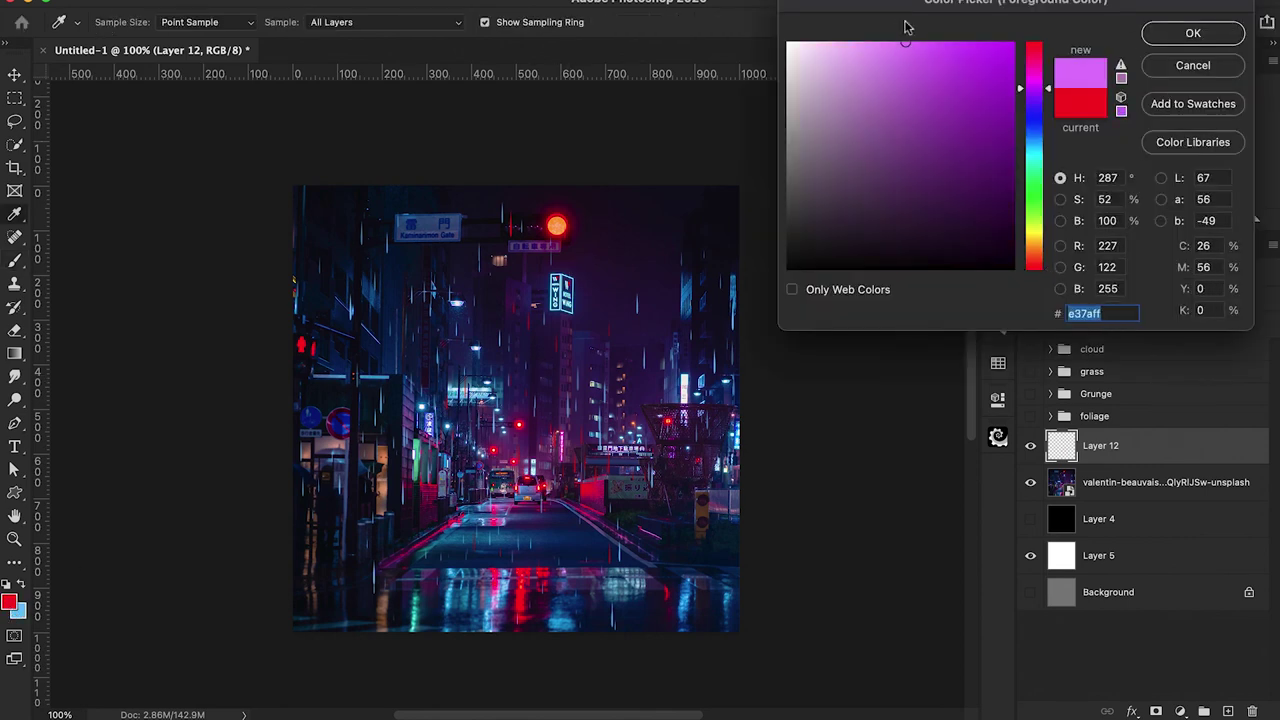
left_click(1188, 38)
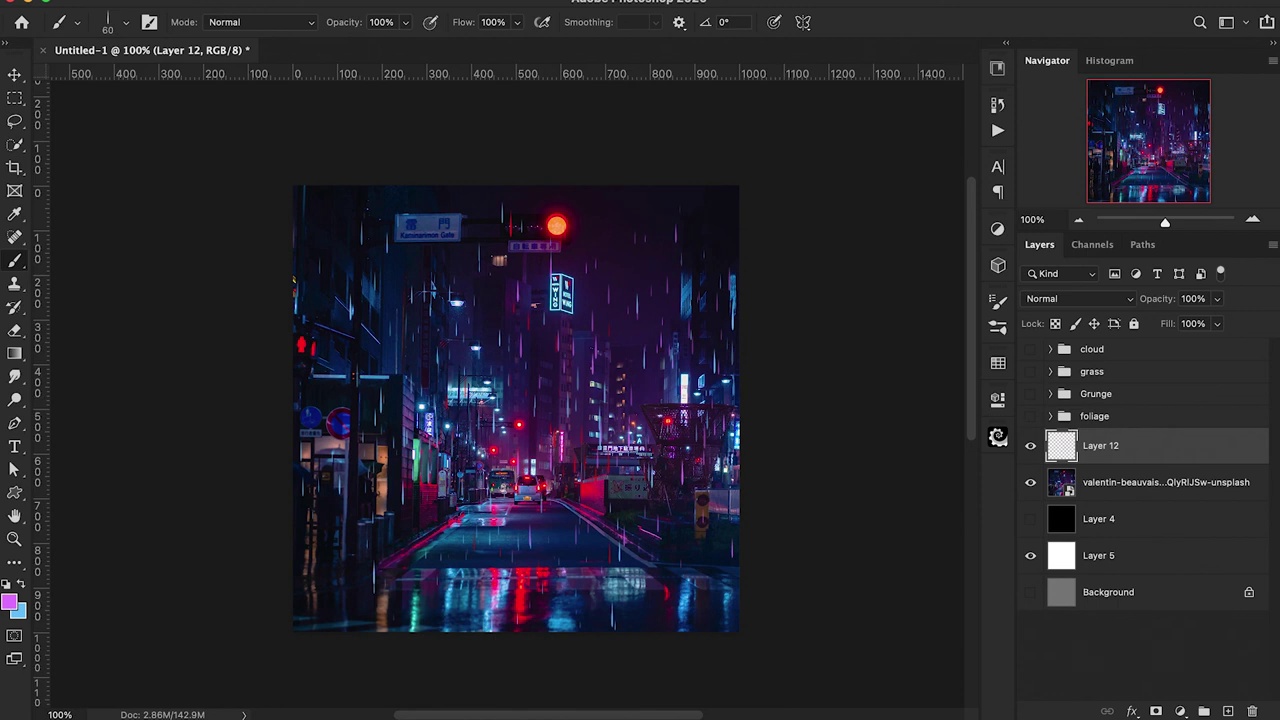
Step: Apply Motion Blur at -90° with a 75-pixel distance to the rain layer and lower its opacity to 31%
left_click(430, 3)
mouse_move(577, 189)
left_click(727, 277)
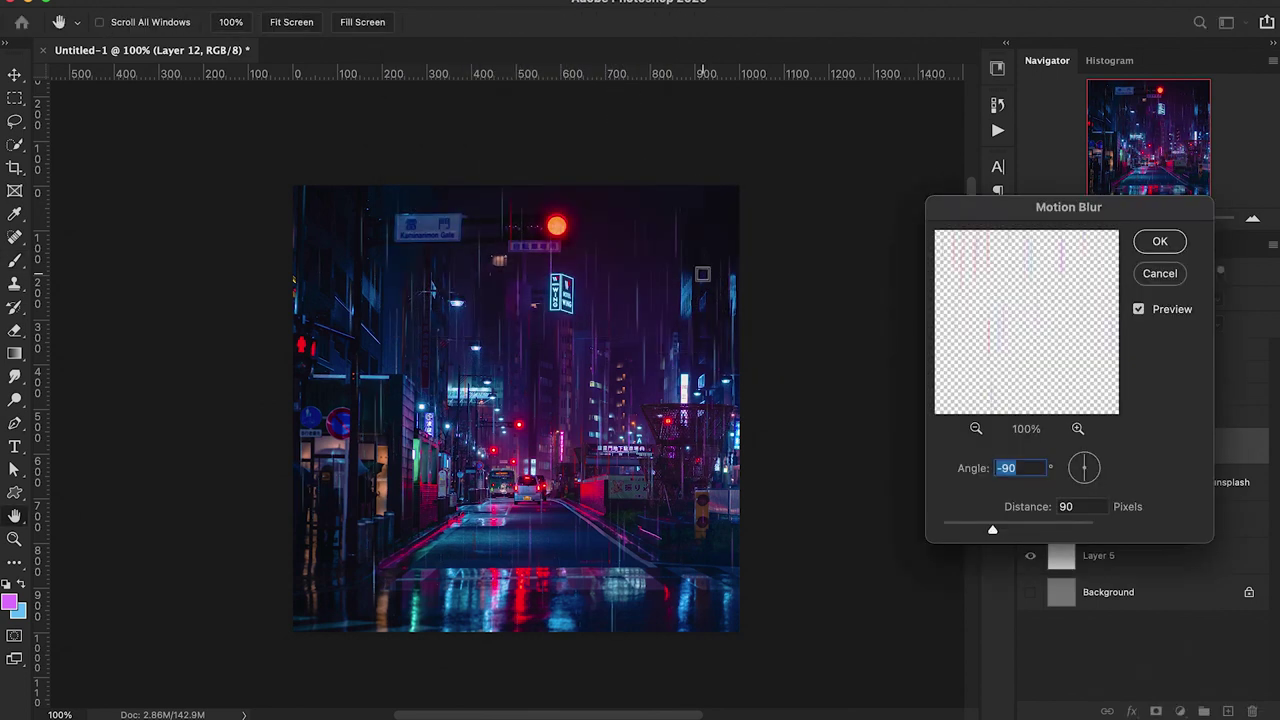
double_click(1078, 508)
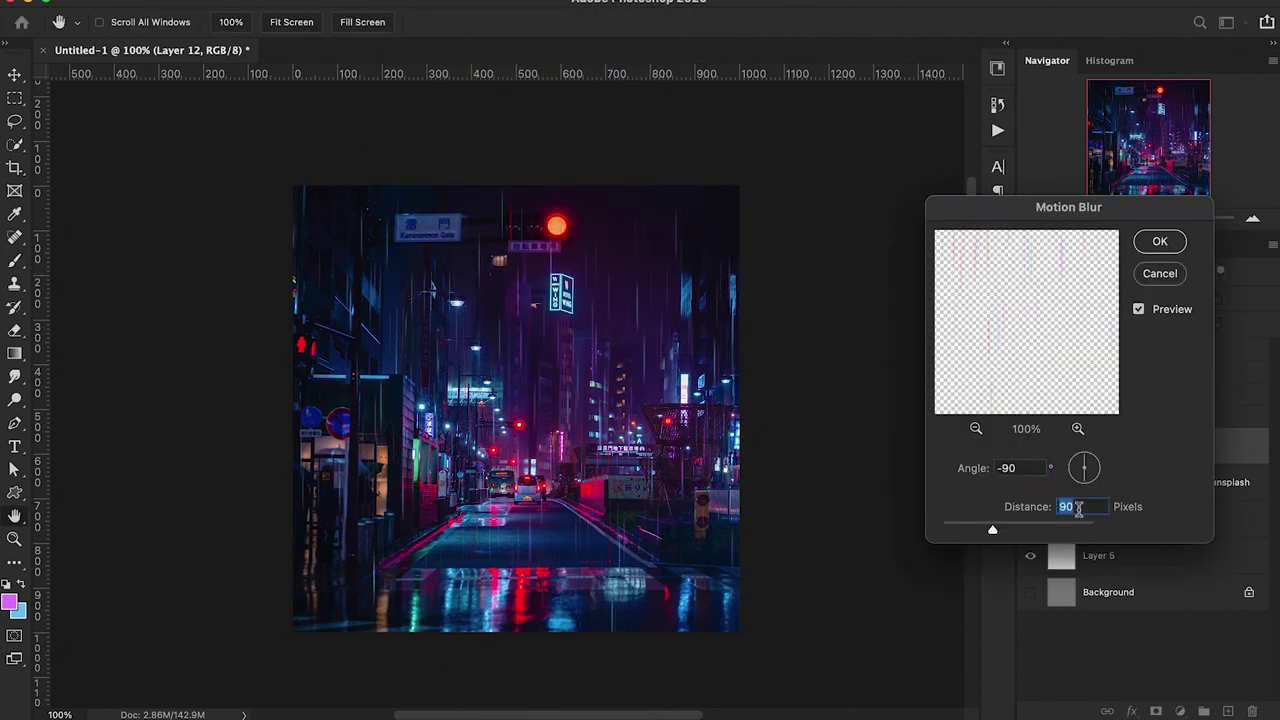
type("50")
key("BackSpace")
key("BackSpace")
type("75")
left_click(1172, 245)
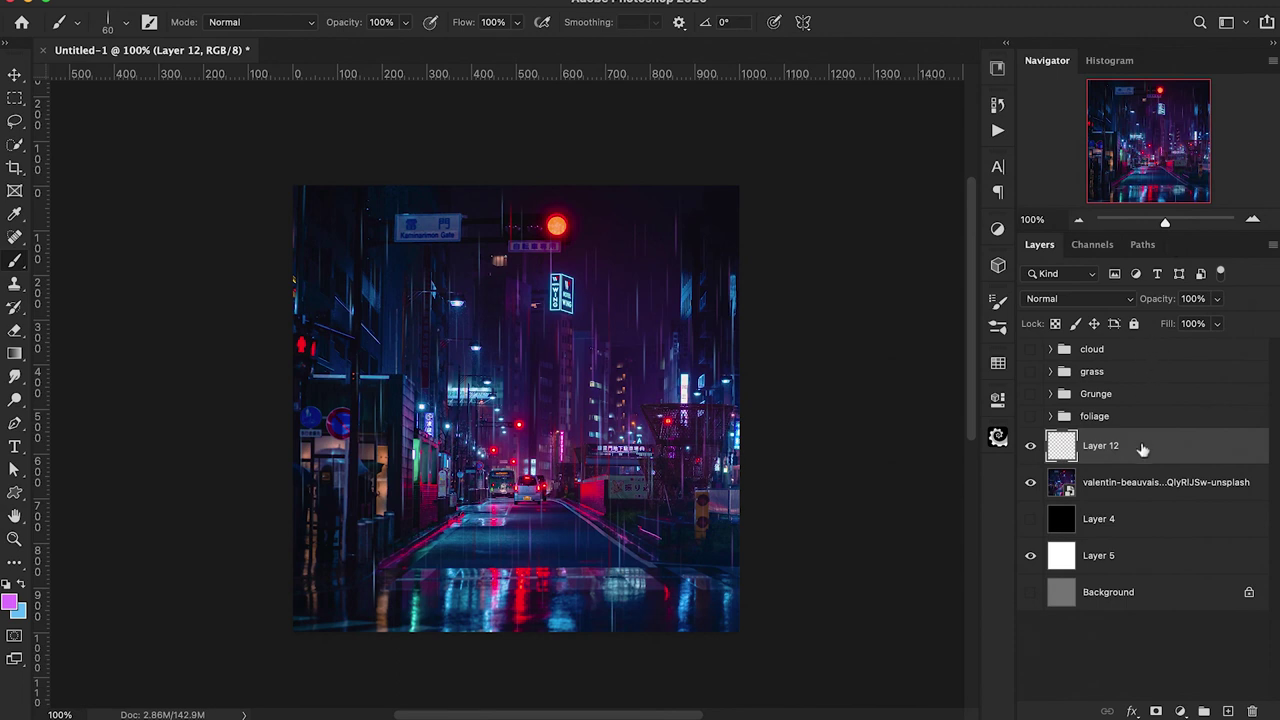
left_click_drag(1174, 303, 1146, 306)
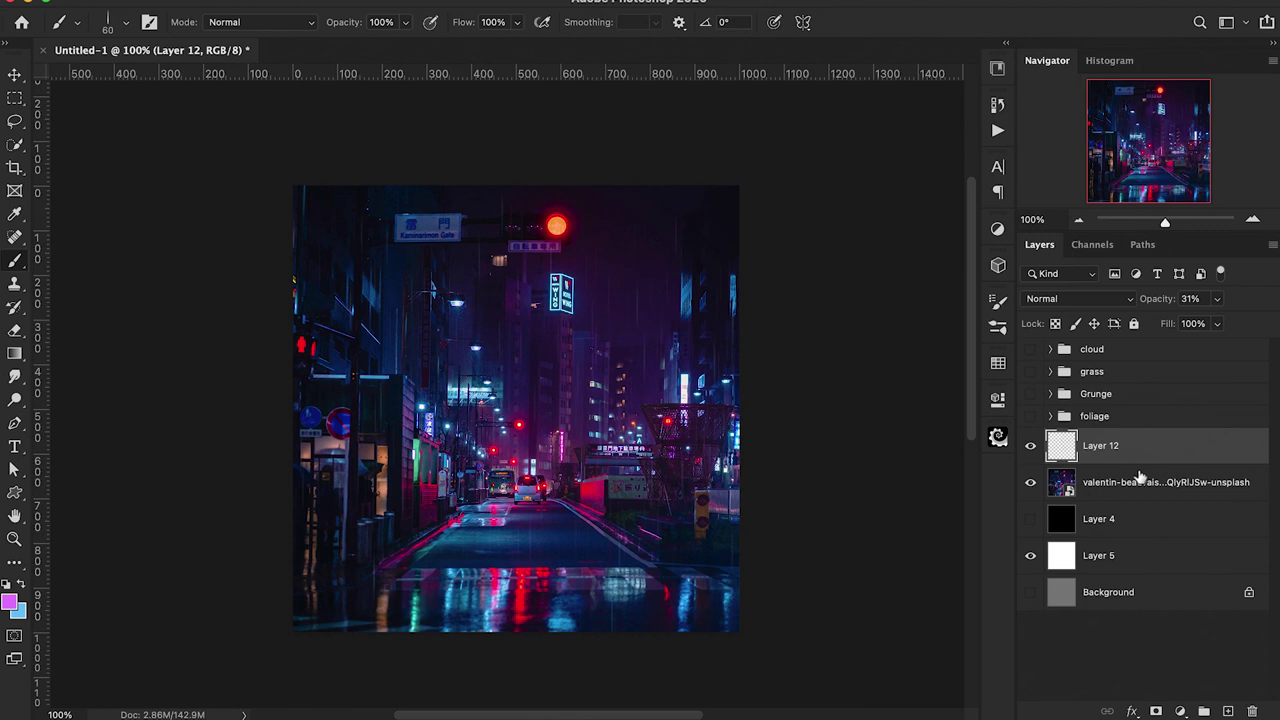
Step: Duplicate the rain layer and scale the copy up proportionally to about 142%
key("ctrl+j")
key("ctrl+t")
left_click_drag(738, 409, 831, 408)
left_click_drag(740, 528, 797, 521)
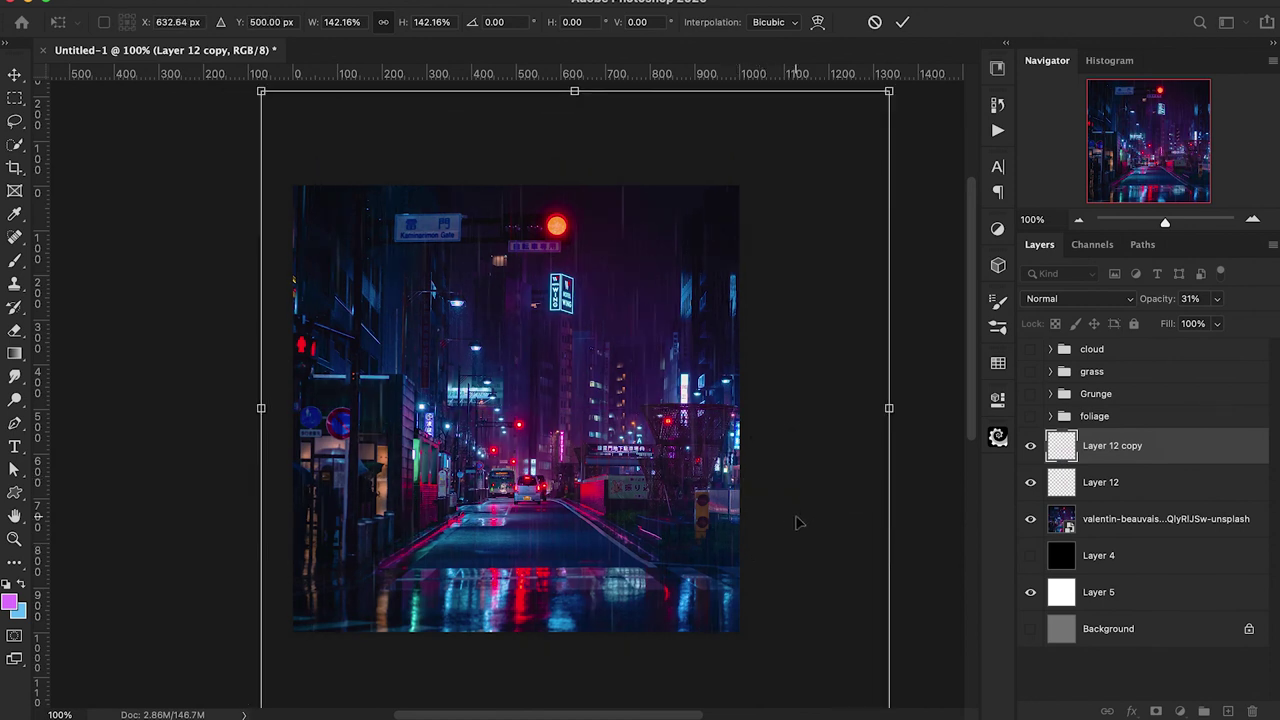
key("Return")
key("b")
Step: Duplicate Layer 12 again and shift this second copy slightly down and to the left
key("super+minus")
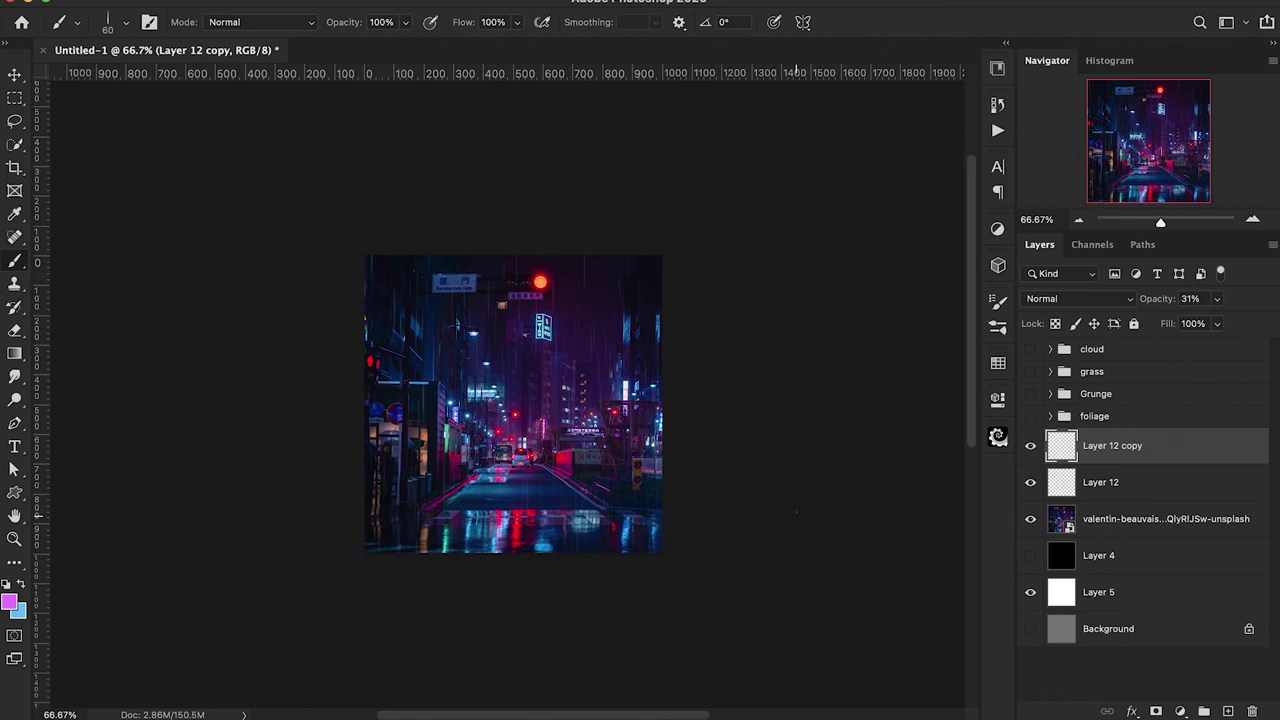
left_click(1103, 487)
key("super+j")
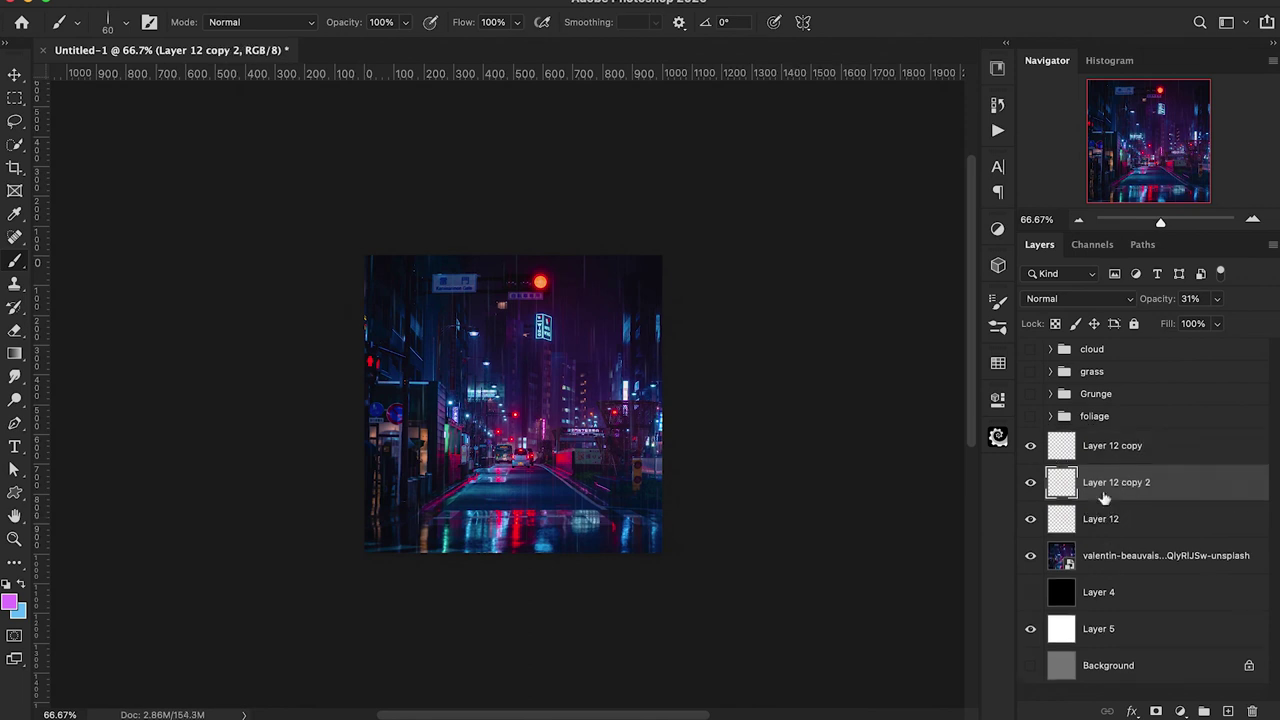
key("super+t")
mouse_move(551, 396)
left_mouse_down()
mouse_move(527, 454)
mouse_move(527, 437)
left_mouse_up()
key("Return")
key("super+plus")
key("super+plus")
key("super+minus")
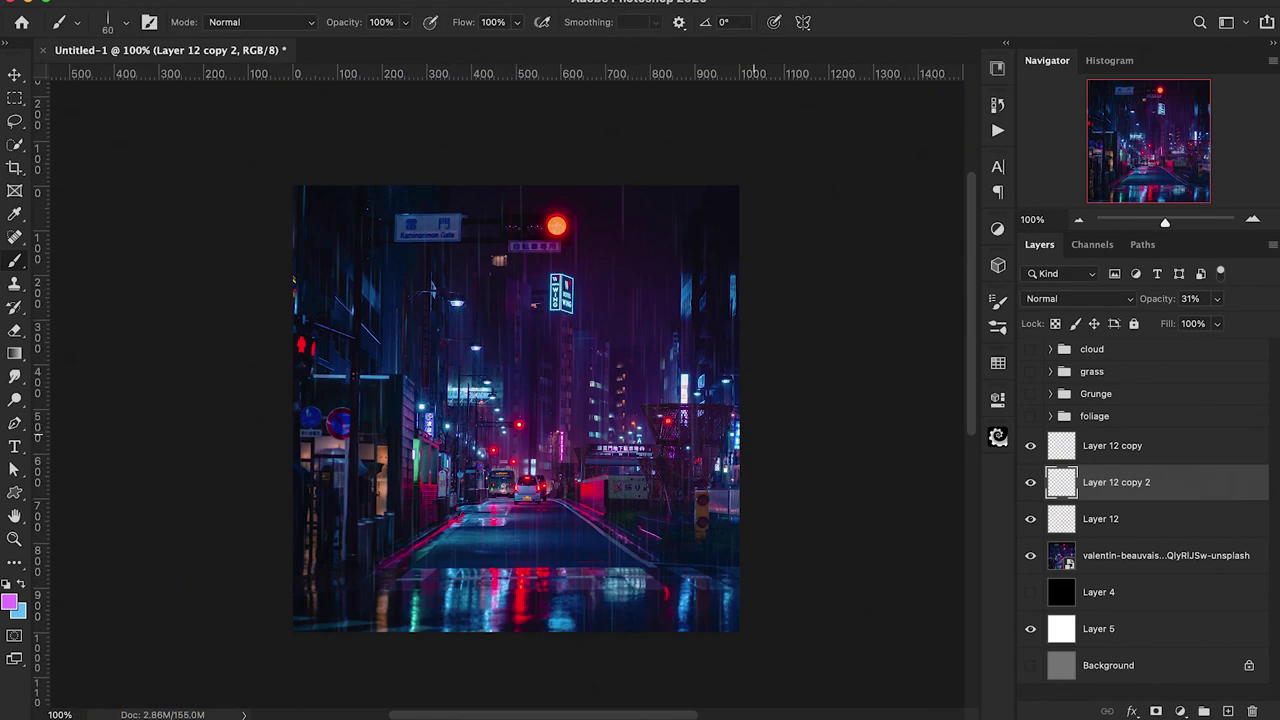
Step: Group the three rain layers, Layer 12 and its two copies
left_click(1204, 460)
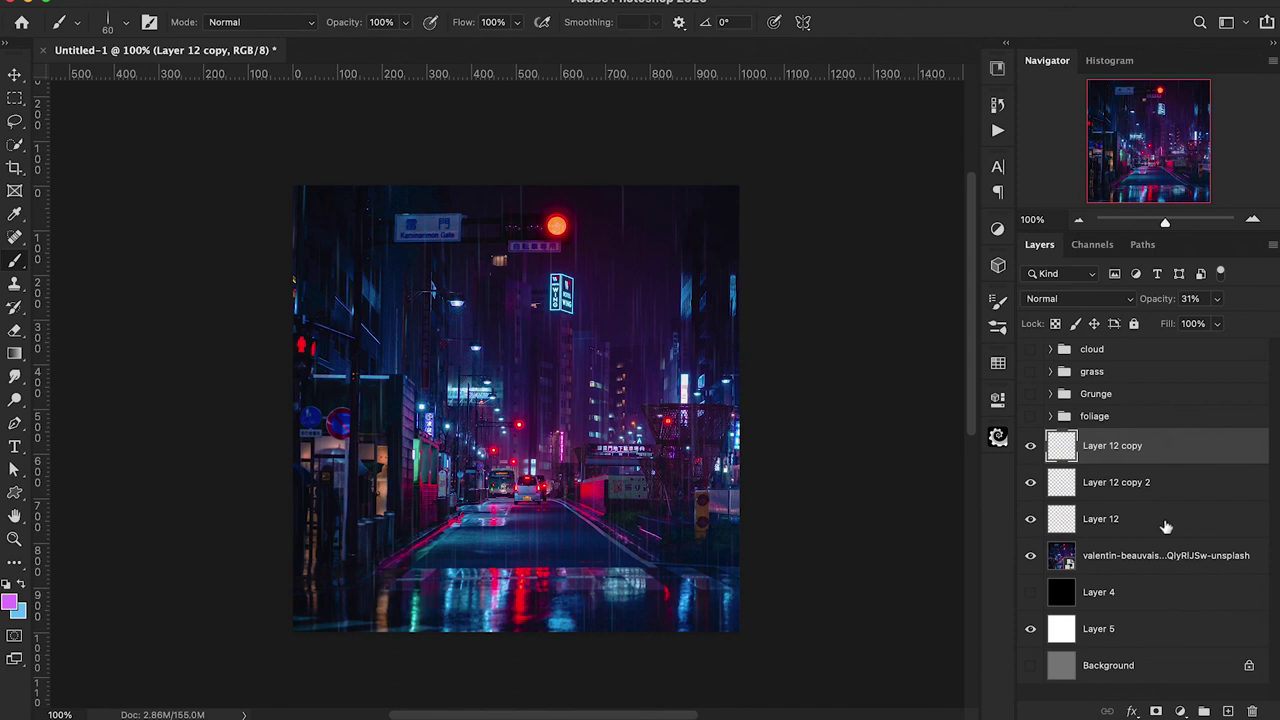
left_click(1166, 527, "shift")
key("super+g")
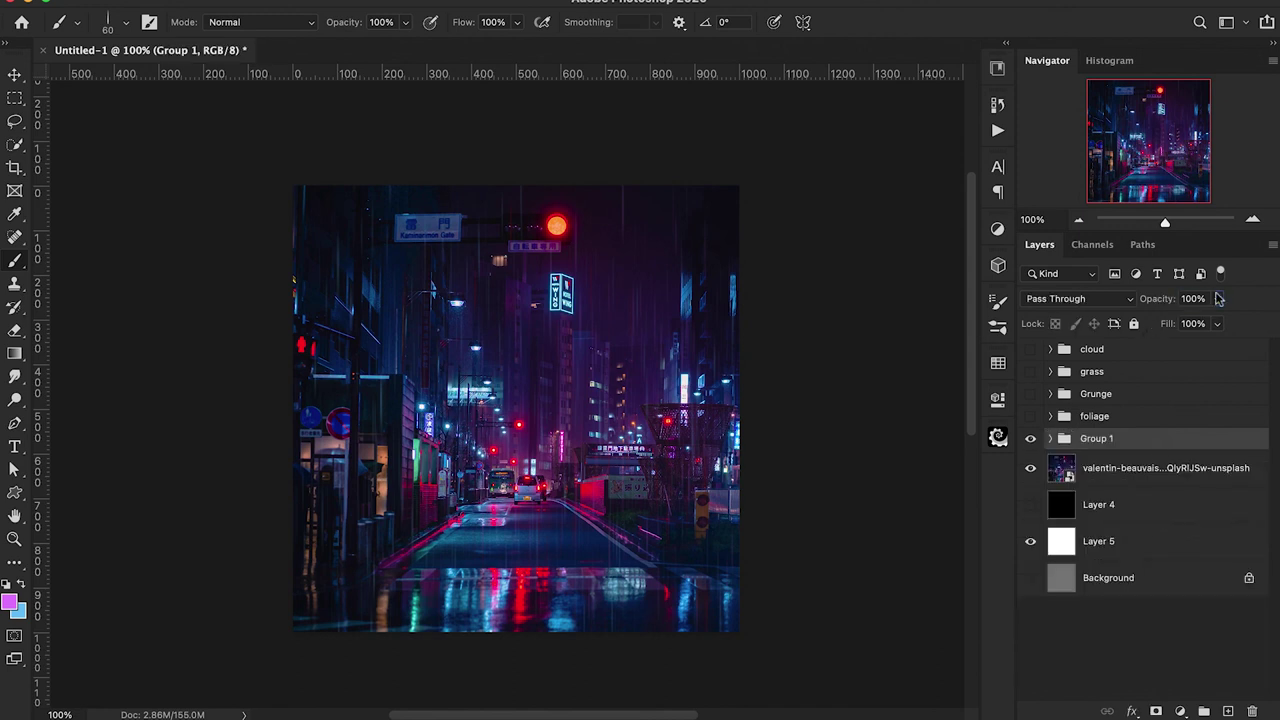
Step: Add a layer mask to Group 1 and set up a soft round brush at 400 px for masking
left_click(1156, 711)
left_click(122, 23)
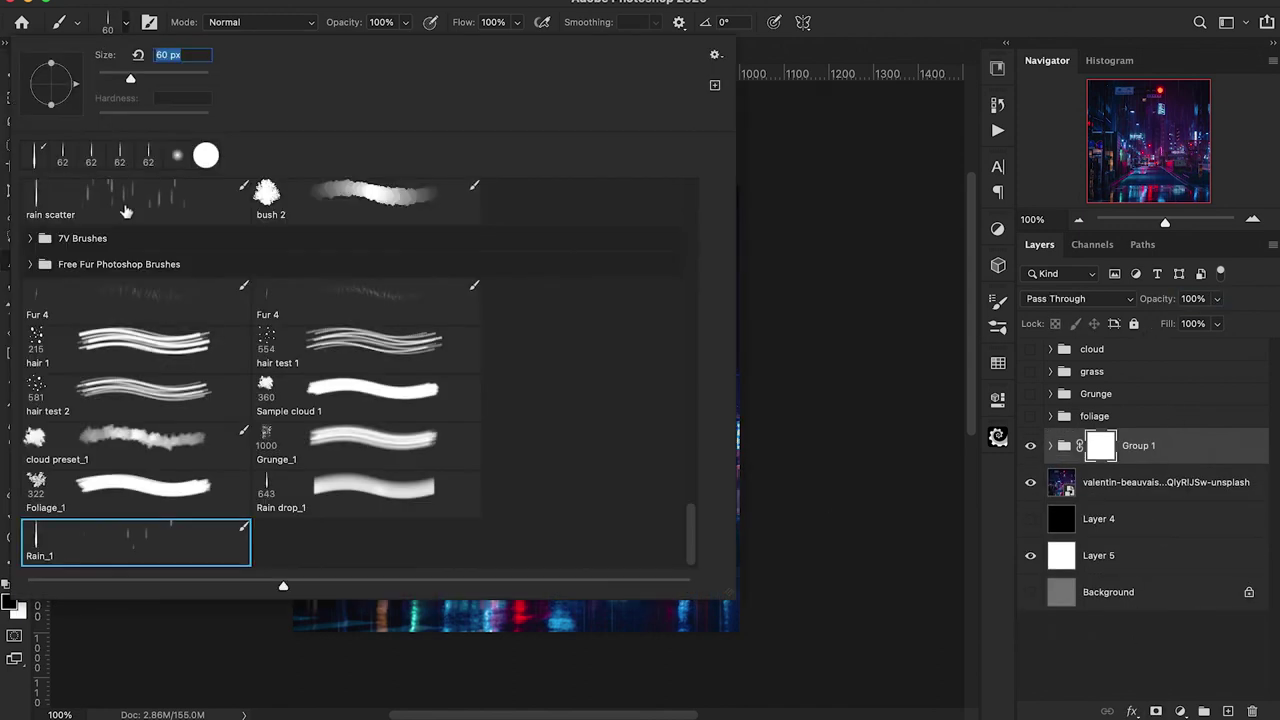
scroll(112, 248, "up", 10)
double_click(116, 225)
key("bracketright")
key("bracketright")
key("bracketright")
key("bracketright")
key("bracketright")
key("bracketright")
key("bracketright")
key("bracketright")
key("bracketright")
Step: Fade the rain on Group 1's mask with black, using 60% opacity across the sky and 30% down the right-hand buildings
key("6")
mouse_move(200, 190)
left_mouse_down()
mouse_move(386, 163)
mouse_move(637, 211)
left_mouse_up()
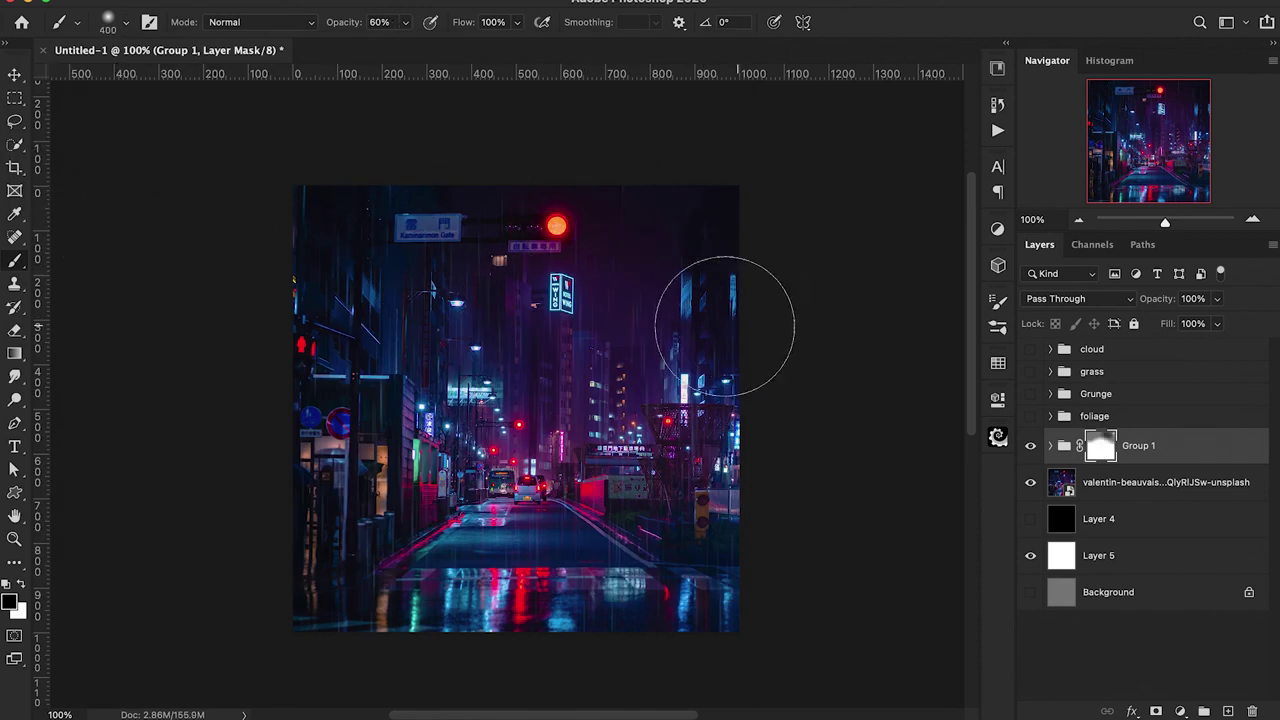
key("3")
left_click_drag(634, 314, 762, 473)
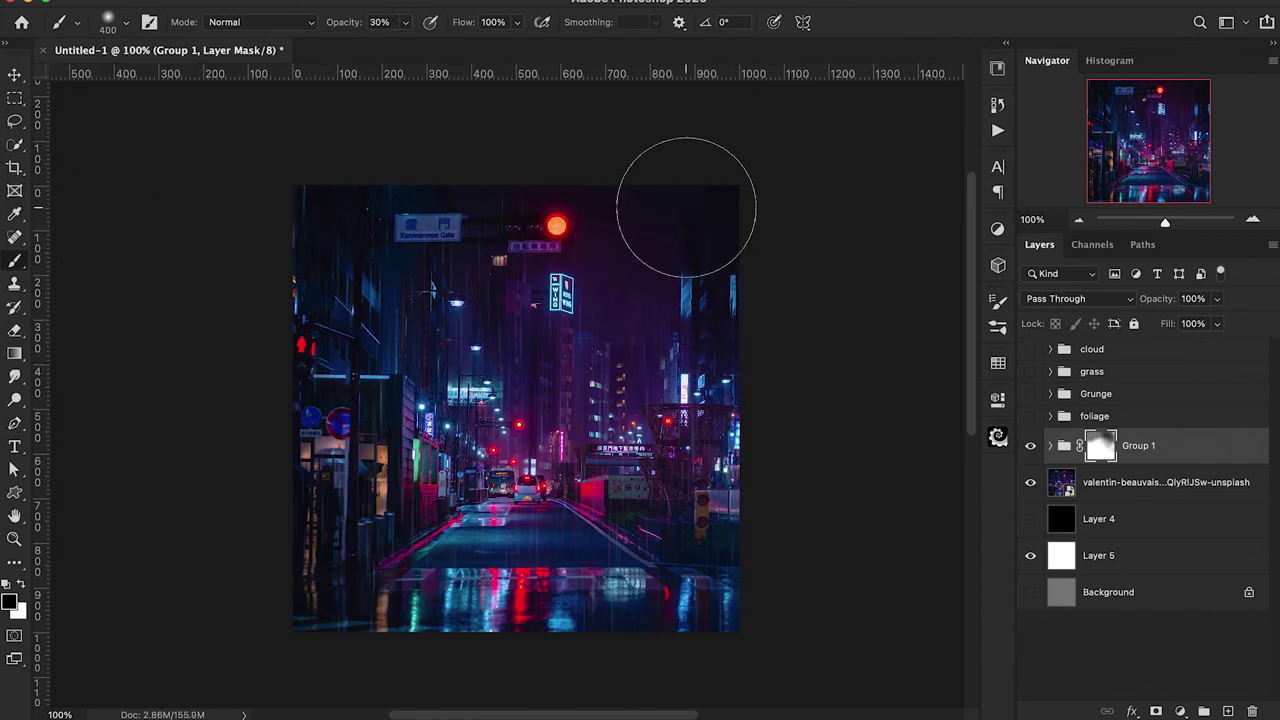
scroll(900, 400, "down", 3)
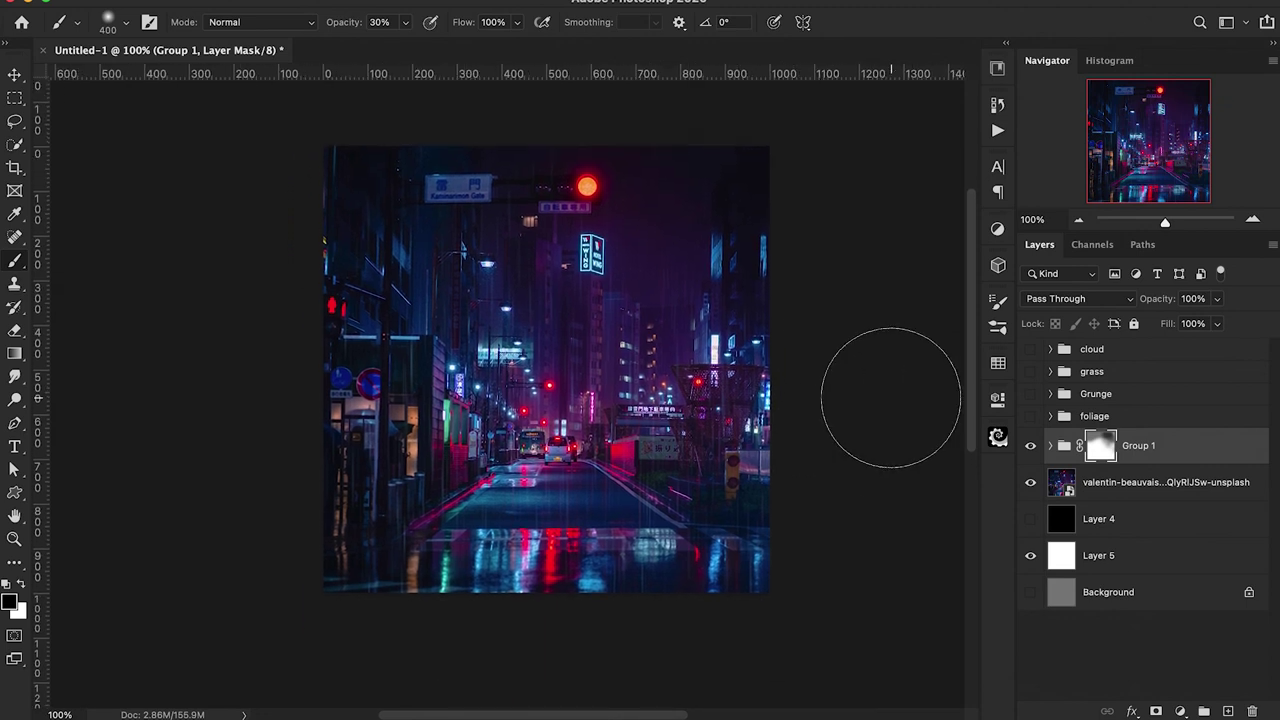
Step: Duplicate the masked Group 1 and lower the copy's opacity to 39%
left_click(1165, 458)
key("ctrl+j")
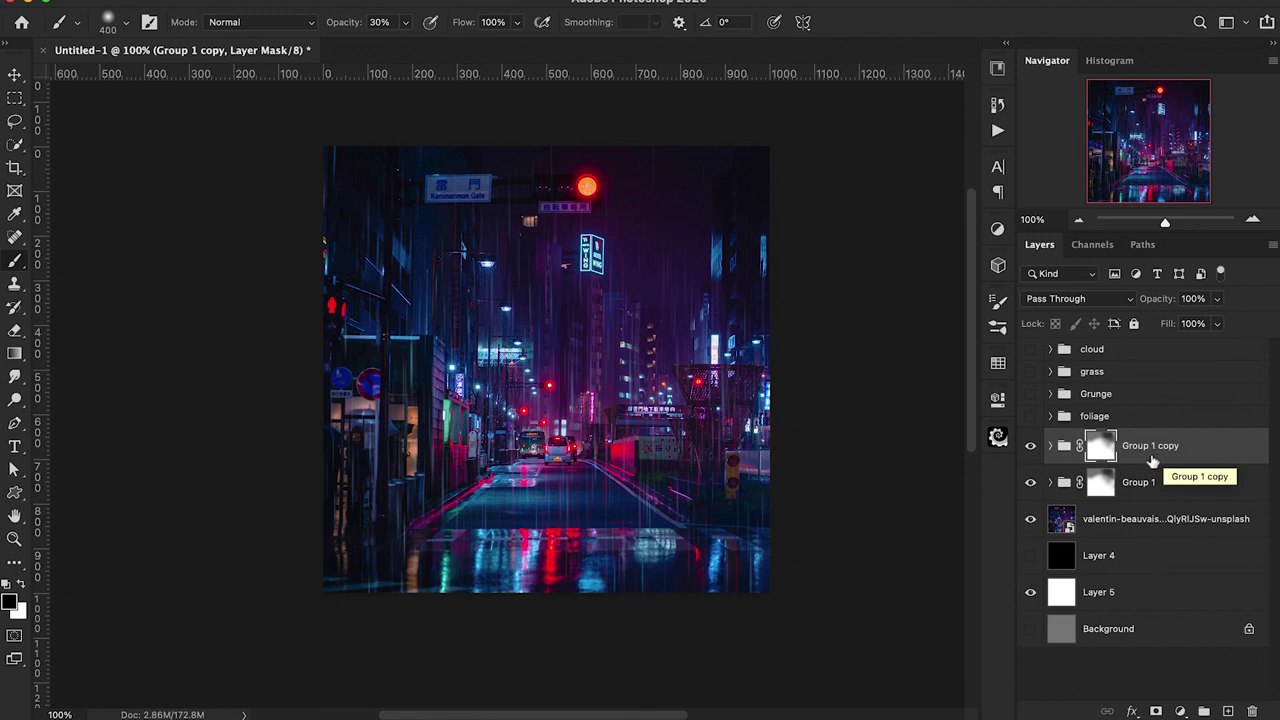
left_click_drag(1162, 299, 1112, 313)
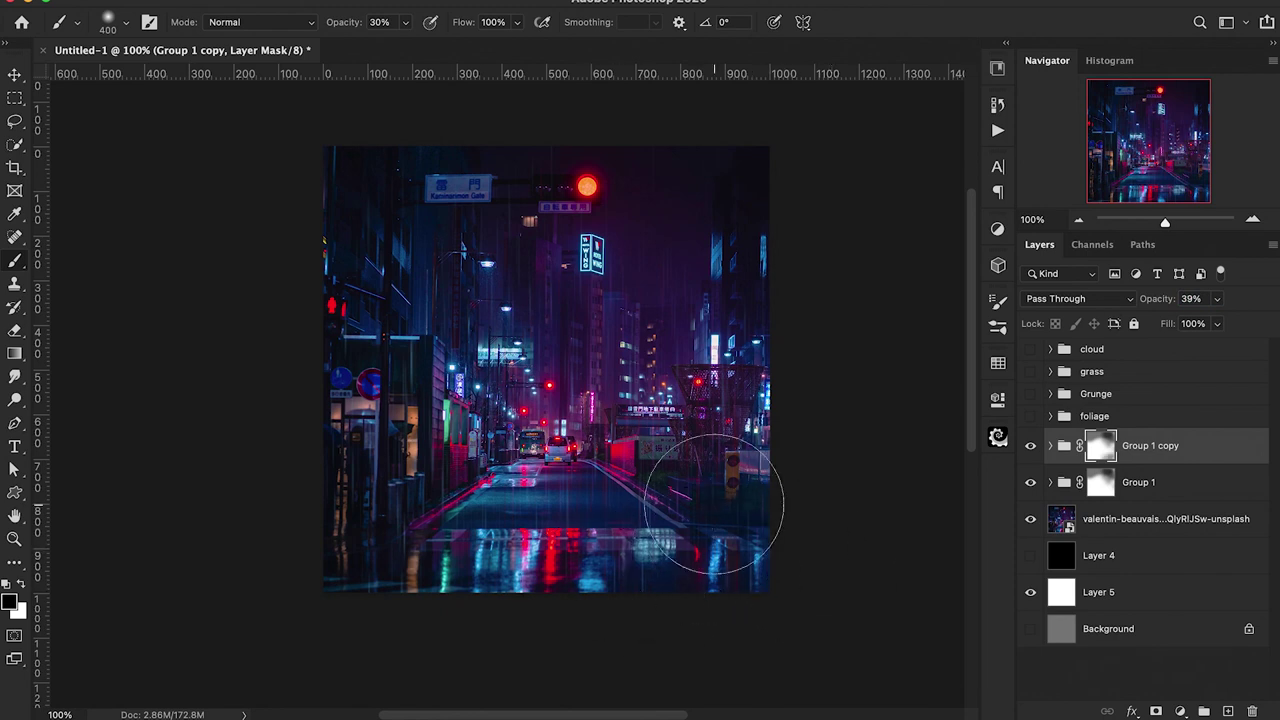
Step: Paint black at 30% opacity on the original Group 1's mask to thin out more of the rain over the street scene
left_click(1099, 490)
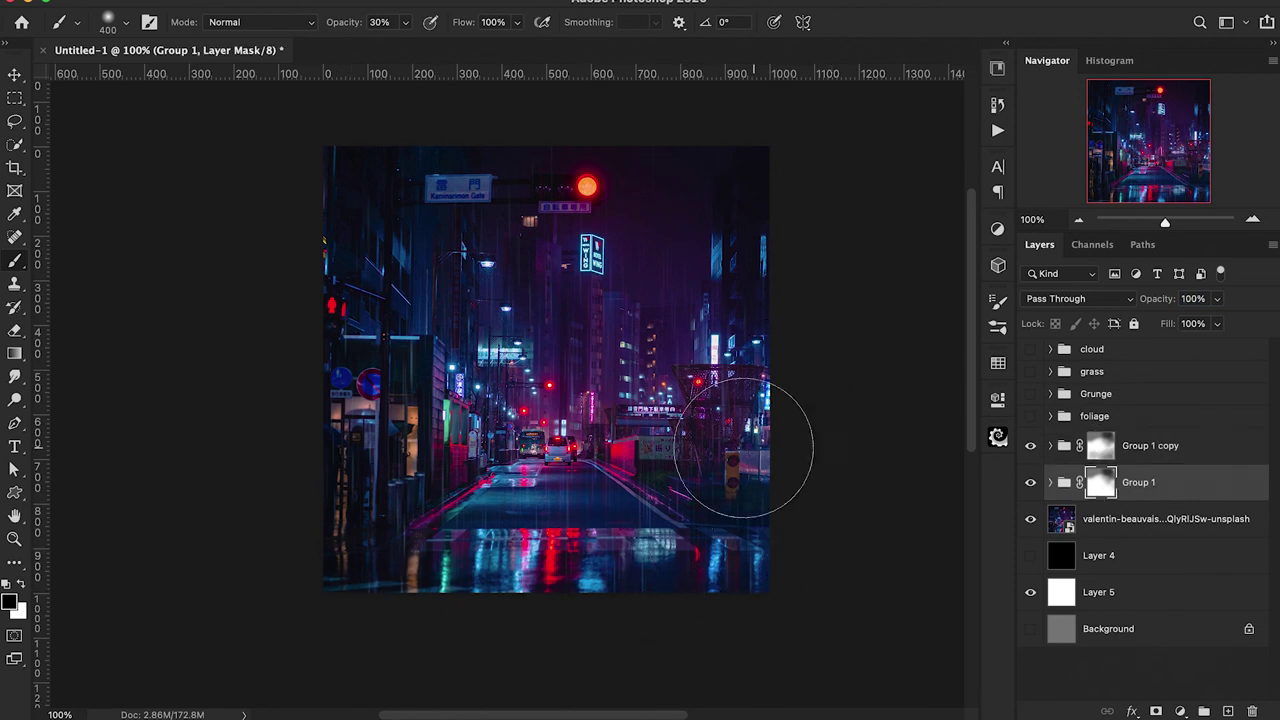
scroll(600, 557, "left", 5)
scroll(586, 551, "right", 8)
mouse_move(534, 290)
left_mouse_down()
mouse_move(614, 286)
mouse_move(486, 300)
mouse_move(386, 286)
left_mouse_up()
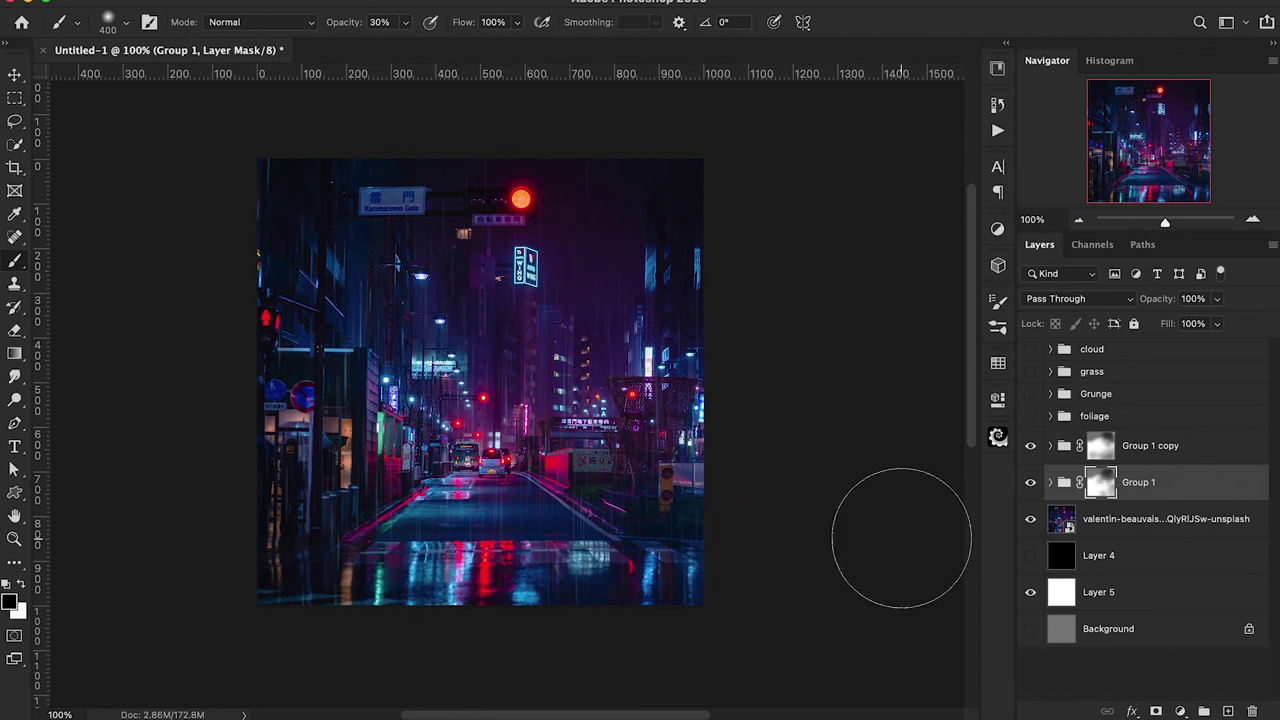
Step: Group Group 1 and its copy together, and toggle the new group's visibility to compare the photo with and without rain
left_click(1186, 450, "shift")
key("ctrl+g")
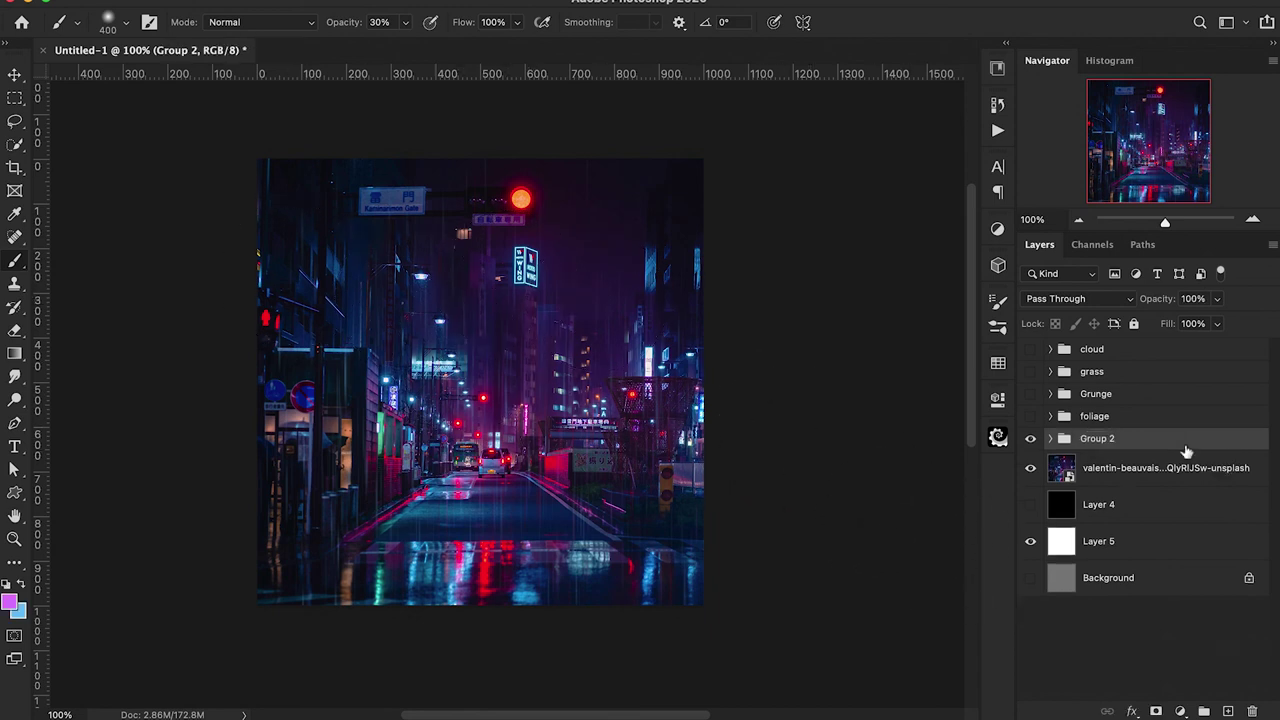
left_click(1032, 441)
left_click(1032, 441)
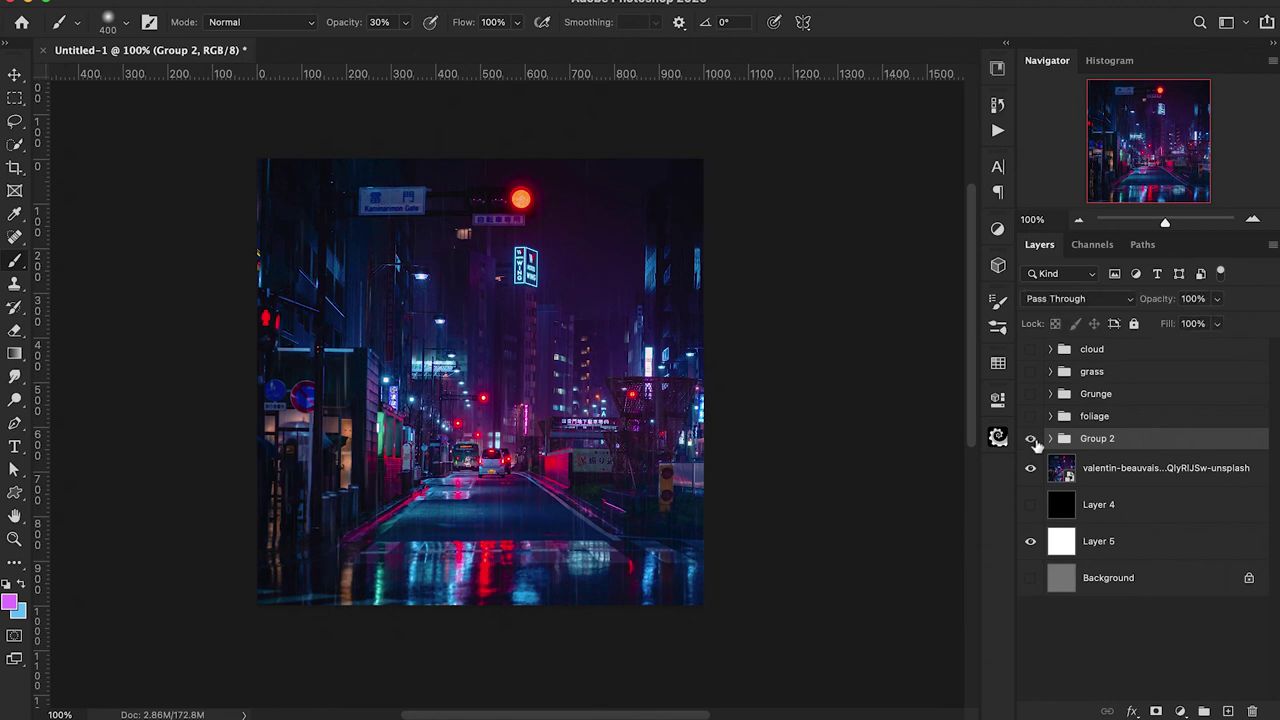